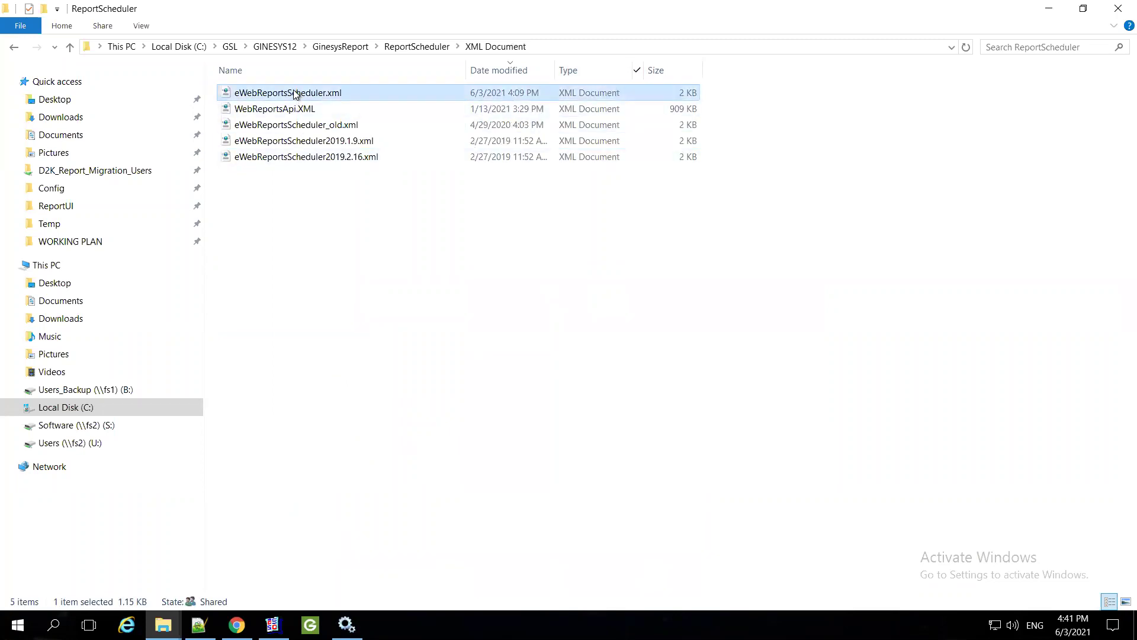
# Review eWebReportsScheduler.xml's SMTP server, sender and port 2001 in Notepad++, then return to the folder
pyautogui.rightClick(295, 93)
pyautogui.press('Down')
pyautogui.press('Down')
pyautogui.press('Down')
pyautogui.press('Return')
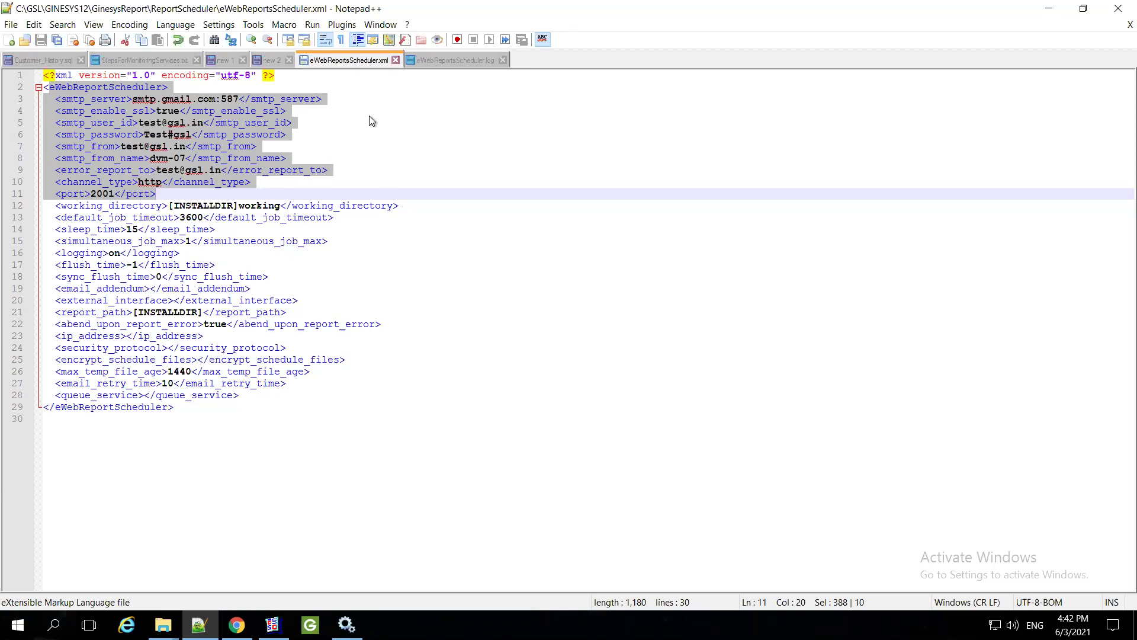
pyautogui.hotkey('alt', 'Tab')
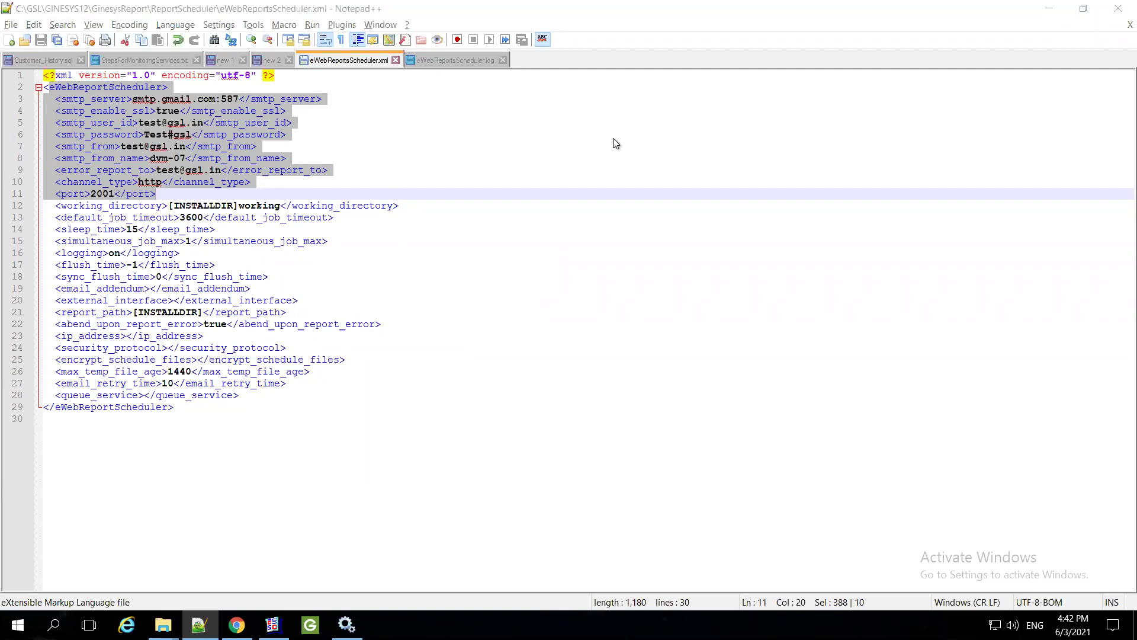
pyautogui.hotkey('alt', 'Tab')
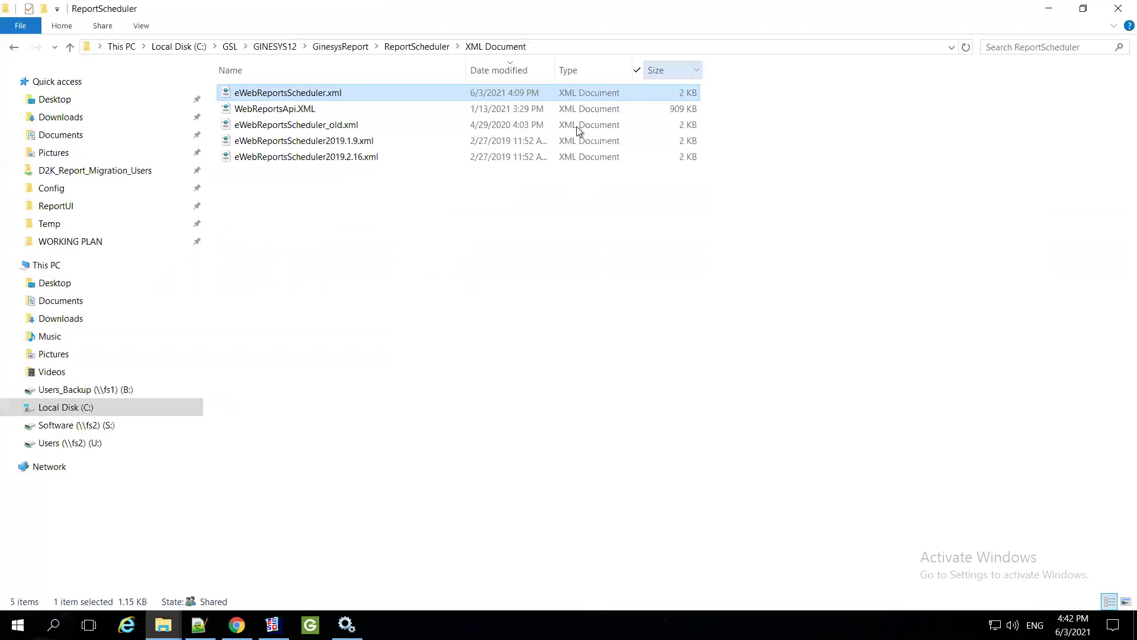
# Deselect eWebReportsScheduler.xml and bring up the Services console with GinesysReportScheduler running
pyautogui.moveTo(935, 7)
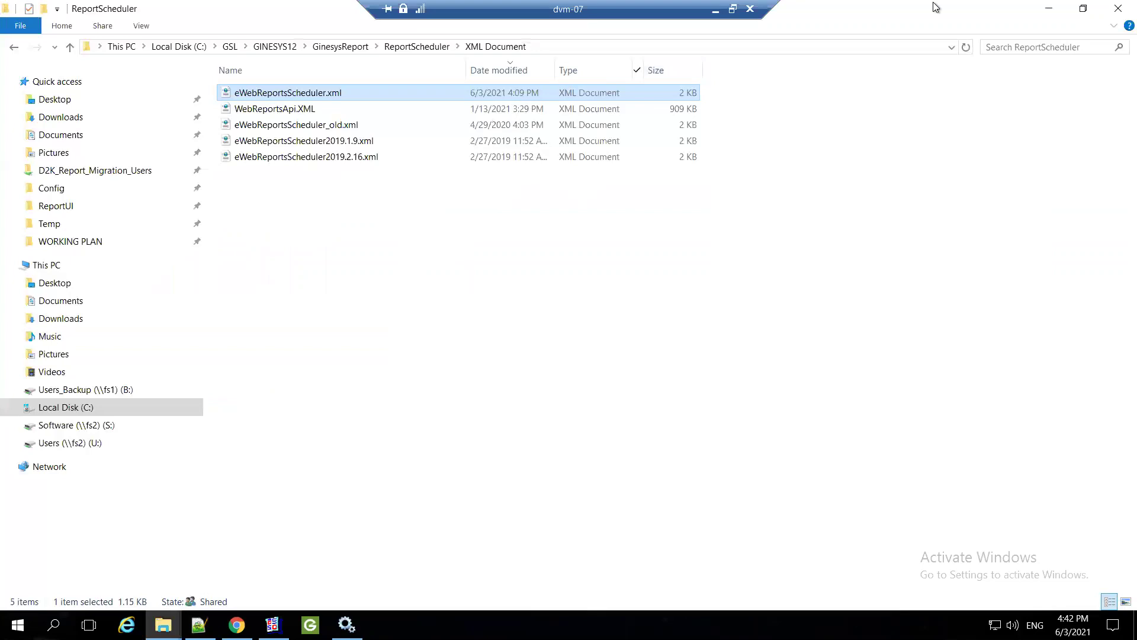
pyautogui.click(418, 364)
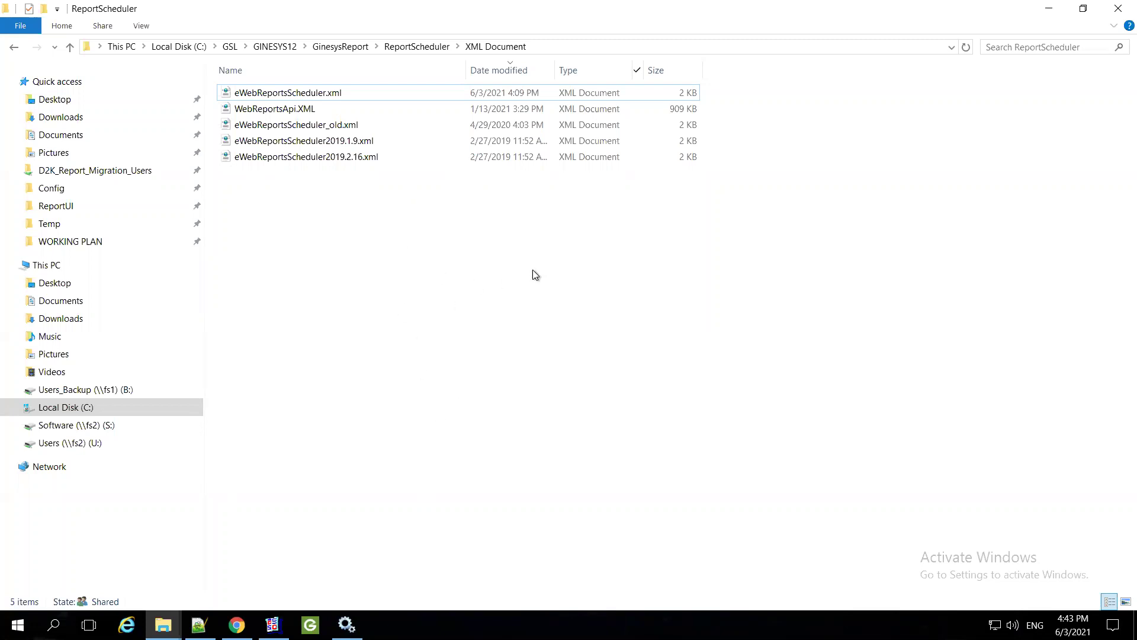
pyautogui.hotkey('alt', 'Tab')
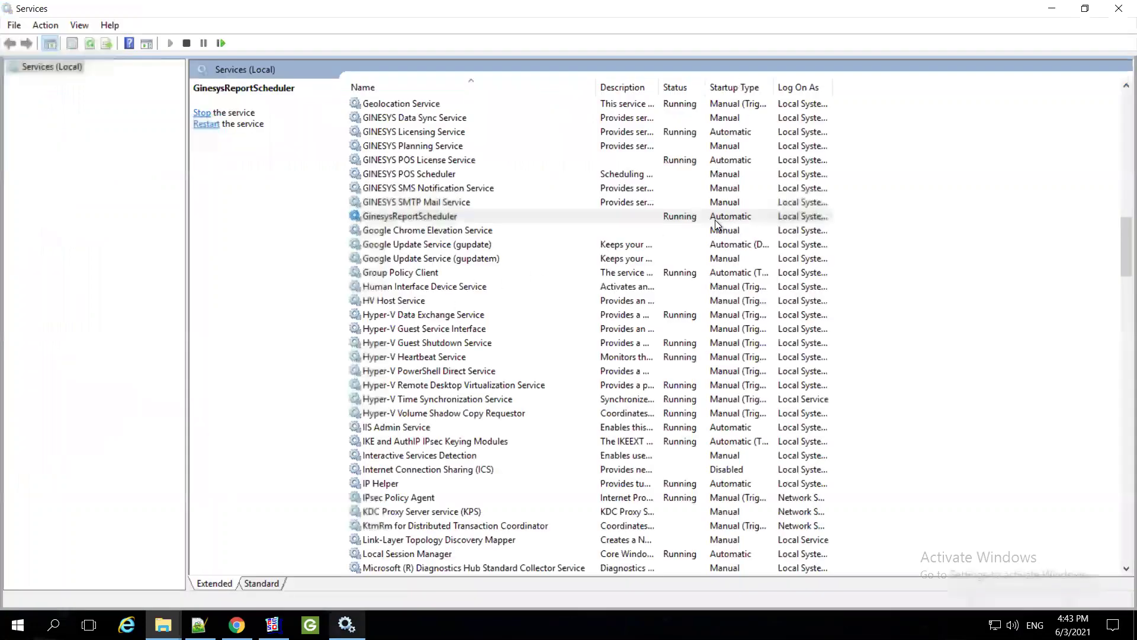
# Confirm GinesysReportScheduler shows Running, deselect it and close the Services window
pyautogui.click(1116, 10)
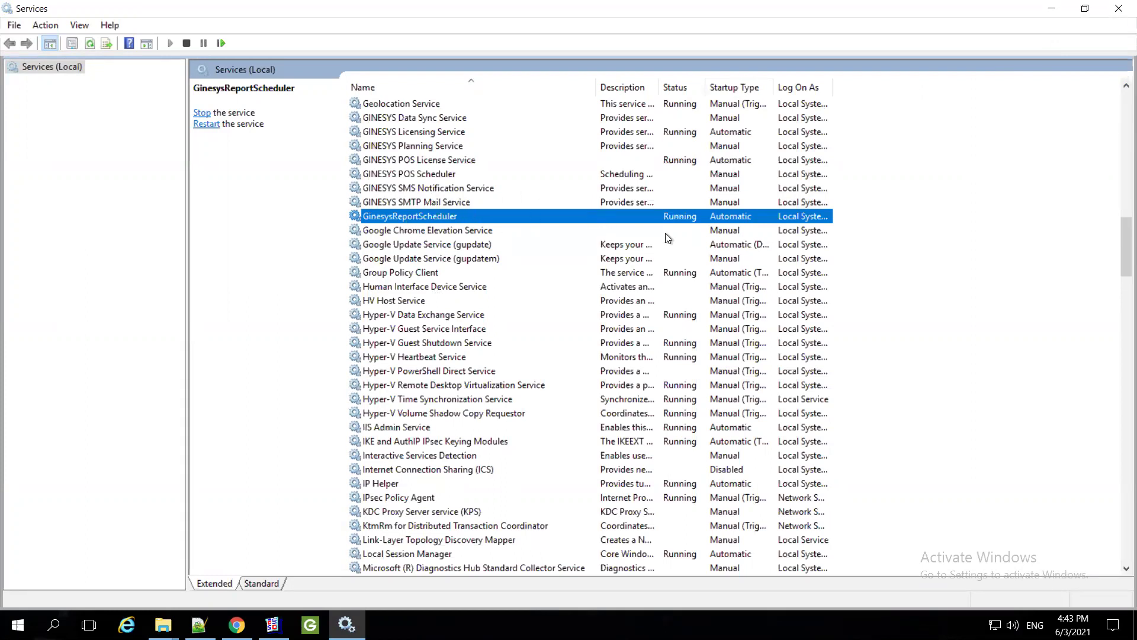
pyautogui.click(1086, 127)
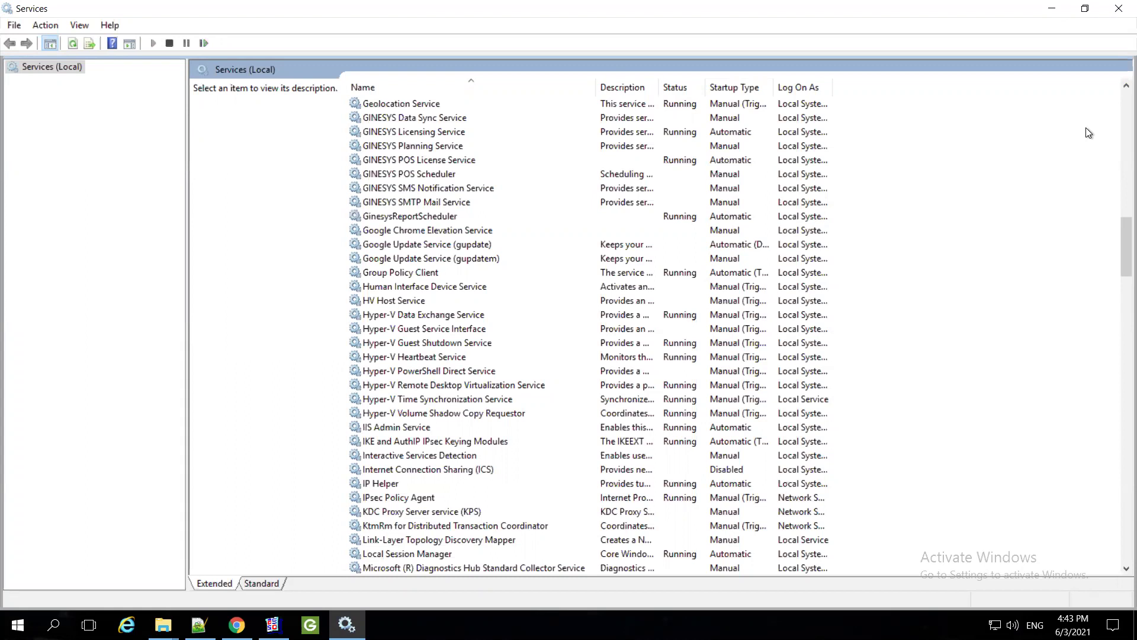
pyautogui.click(1116, 10)
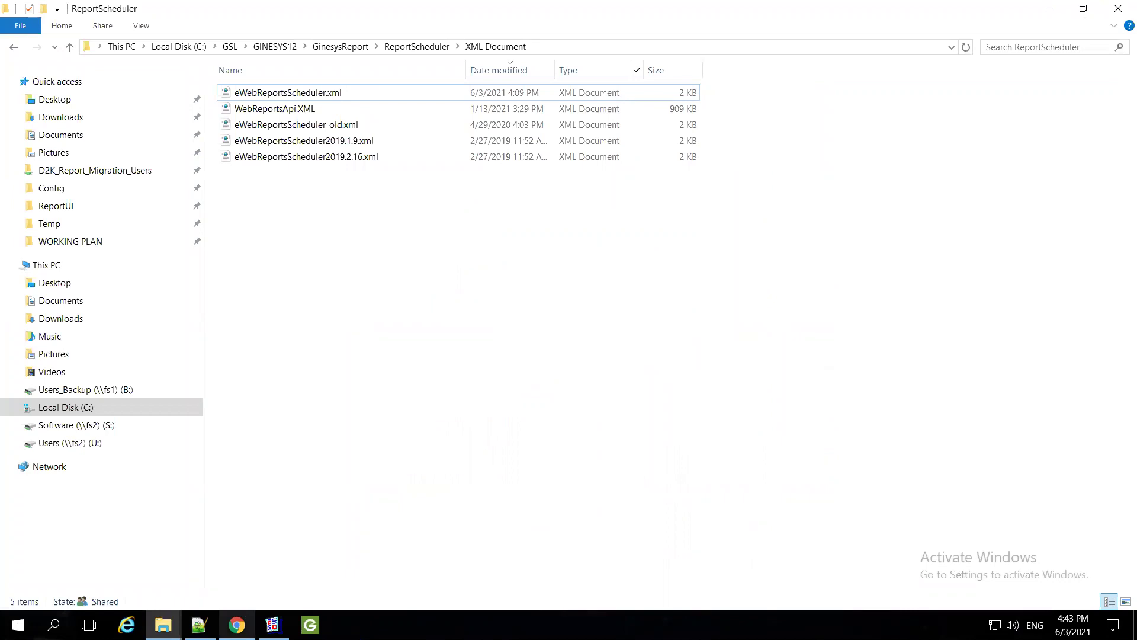
# Open Server > Scheduler Settings from the GINESYS Report Repository page
pyautogui.click(237, 625)
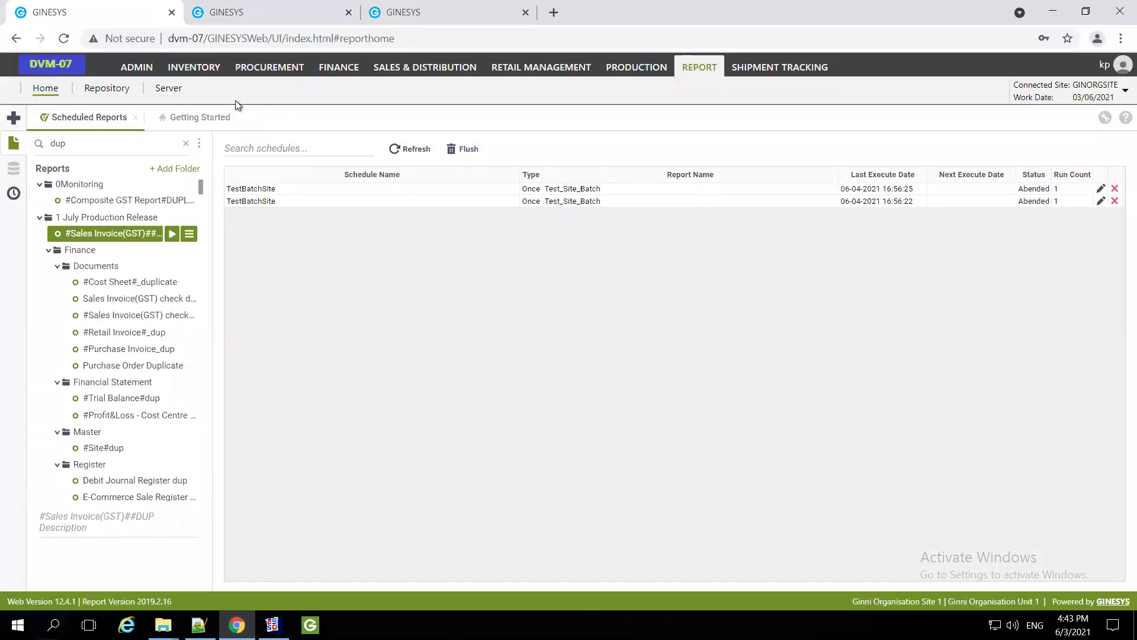
pyautogui.click(239, 14)
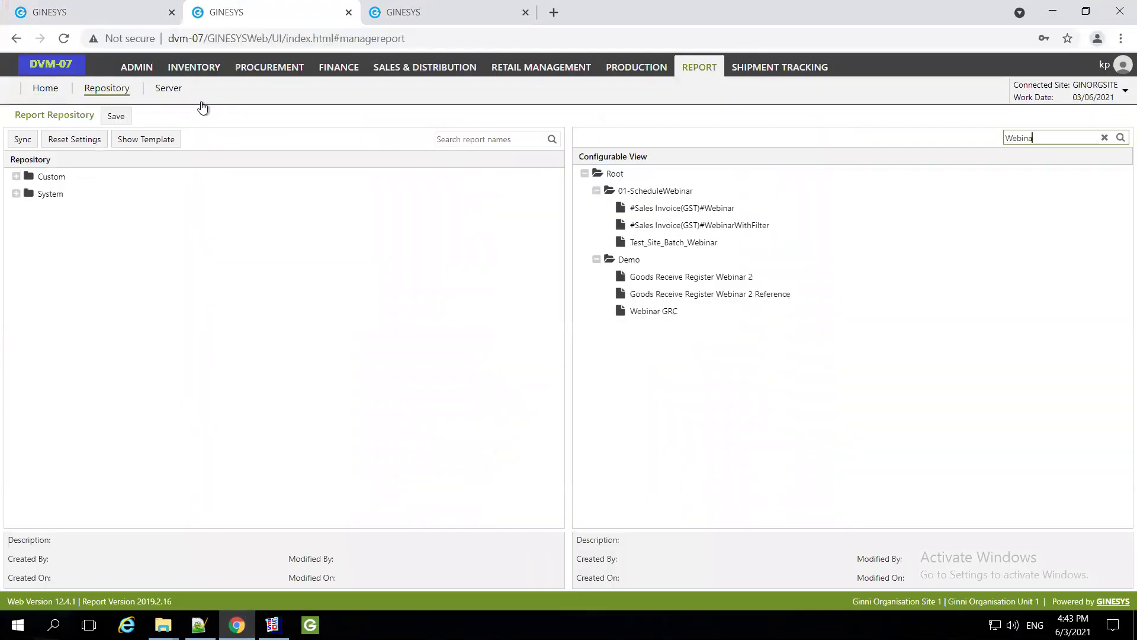
pyautogui.click(168, 88)
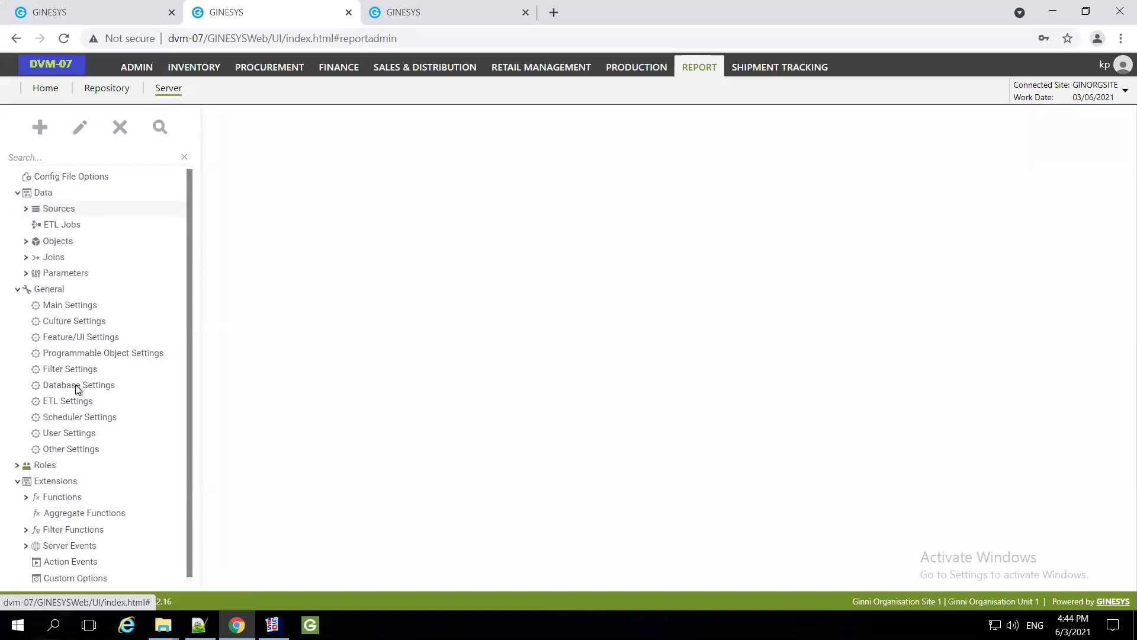
pyautogui.click(84, 427)
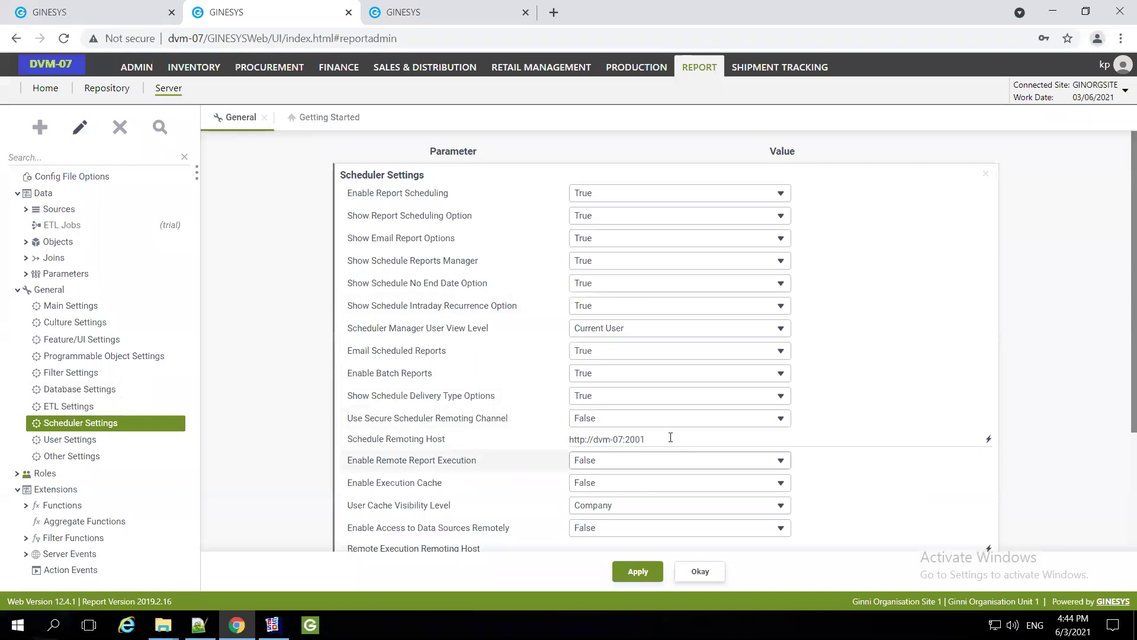
pyautogui.click(671, 437)
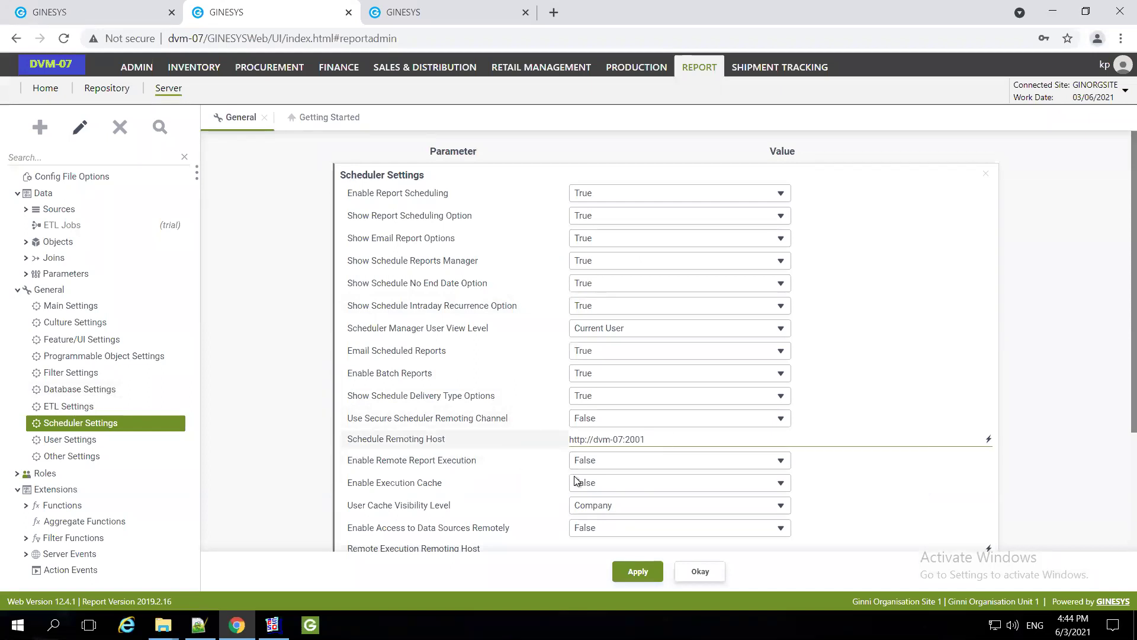
pyautogui.moveTo(667, 436); pyautogui.dragTo(567, 439)
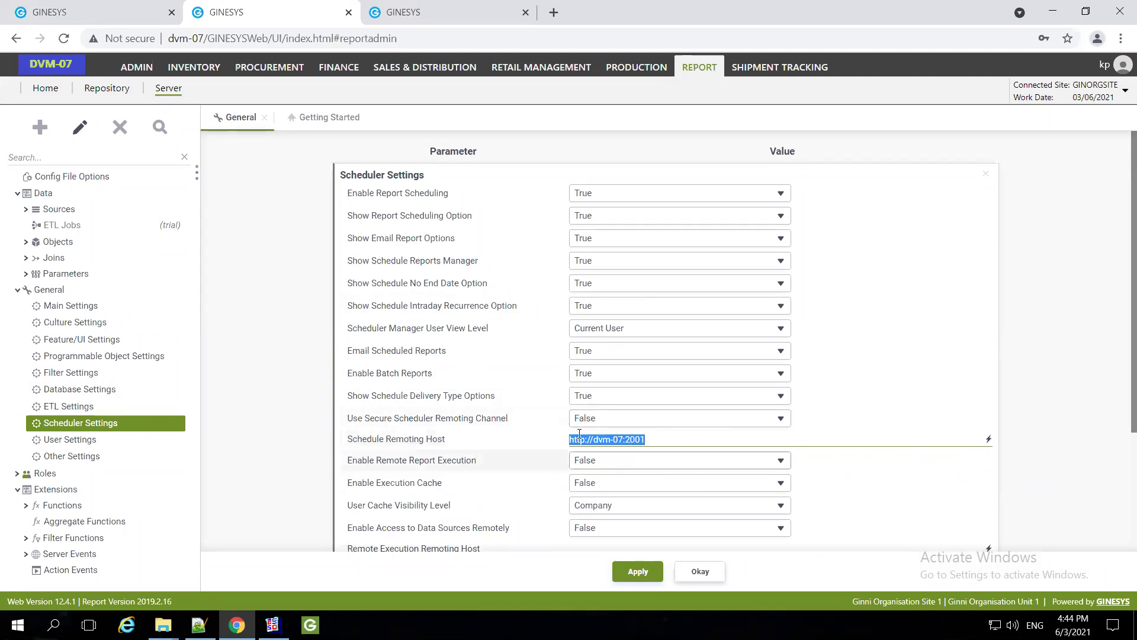
pyautogui.click(988, 442)
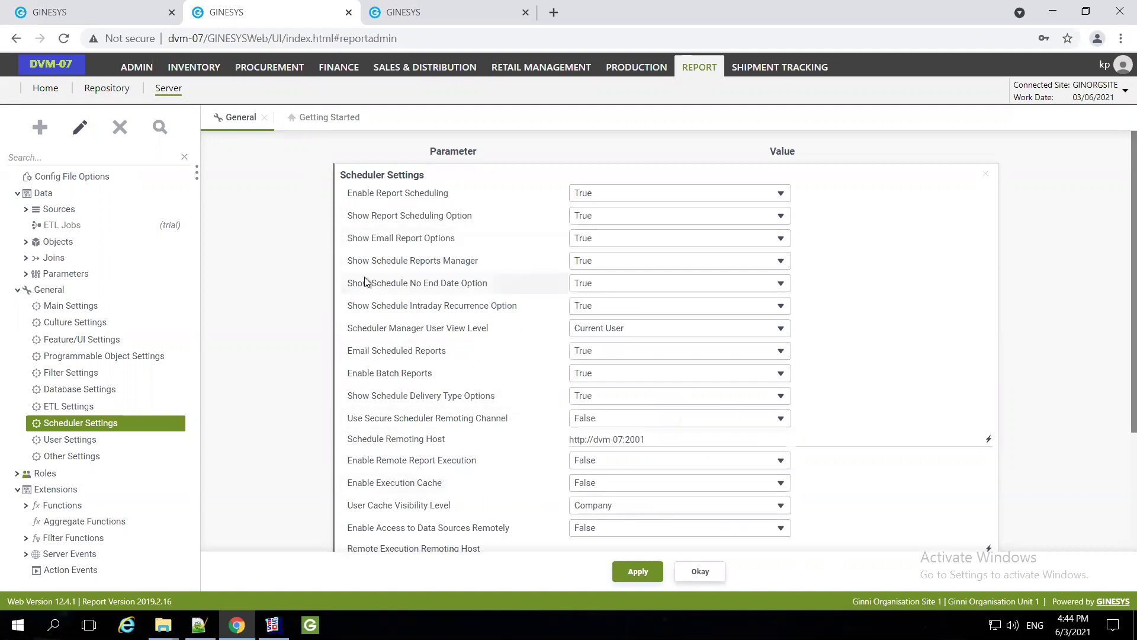
pyautogui.moveTo(365, 282)
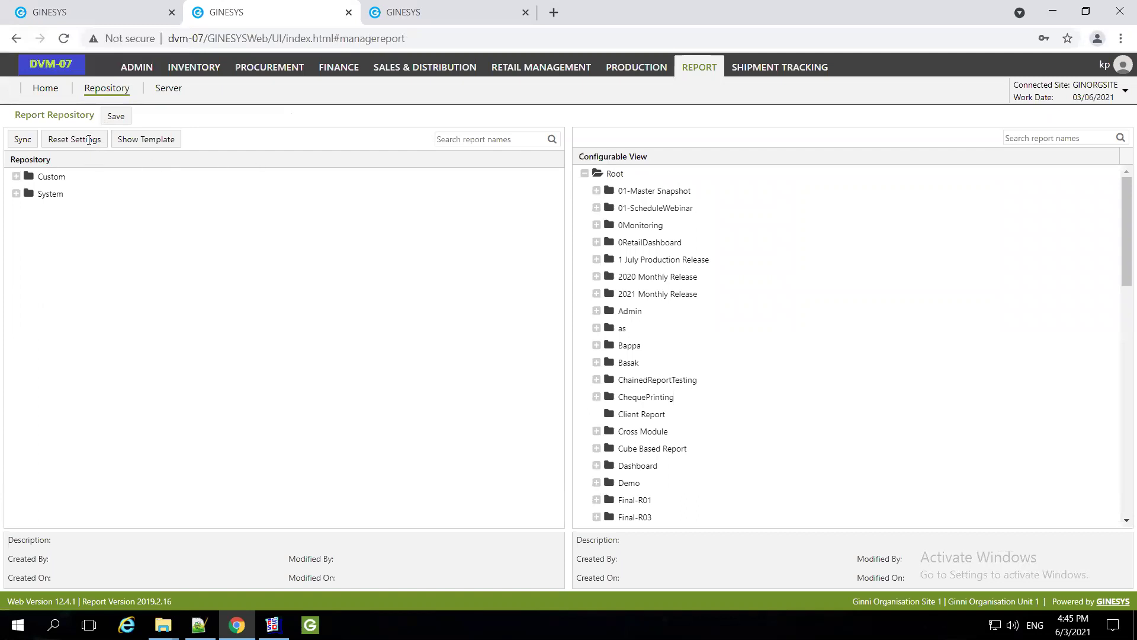
# Filter the report tree by 'Web' and review the #Sales Invoice(GST)#Webinar design sections
pyautogui.hotkey('ctrl', 'shift', 'Tab')
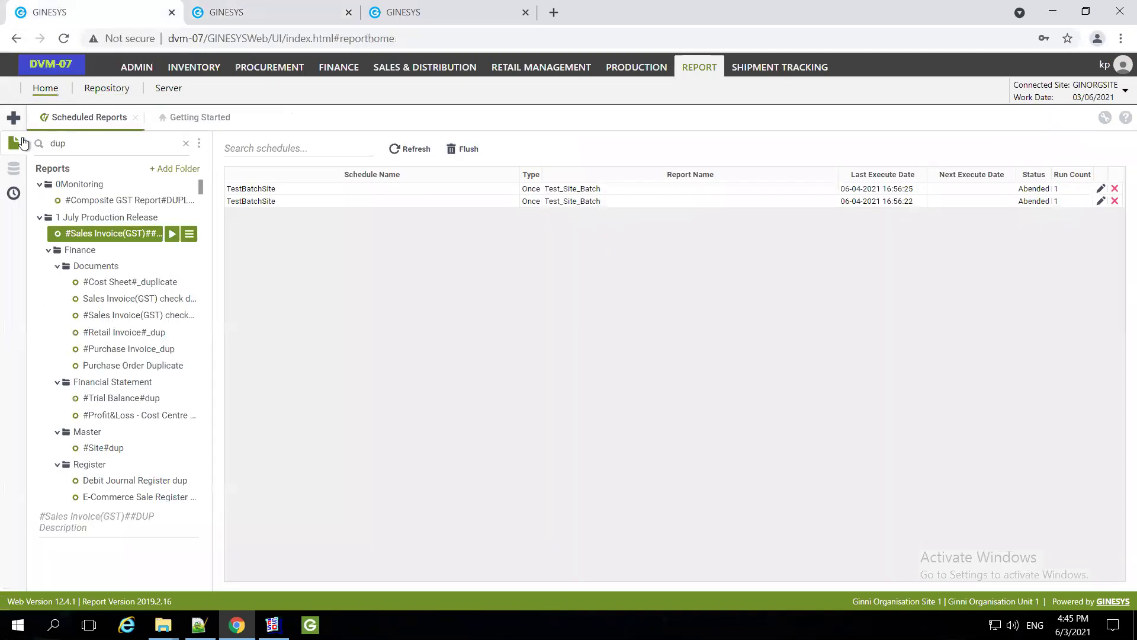
pyautogui.write('Web')
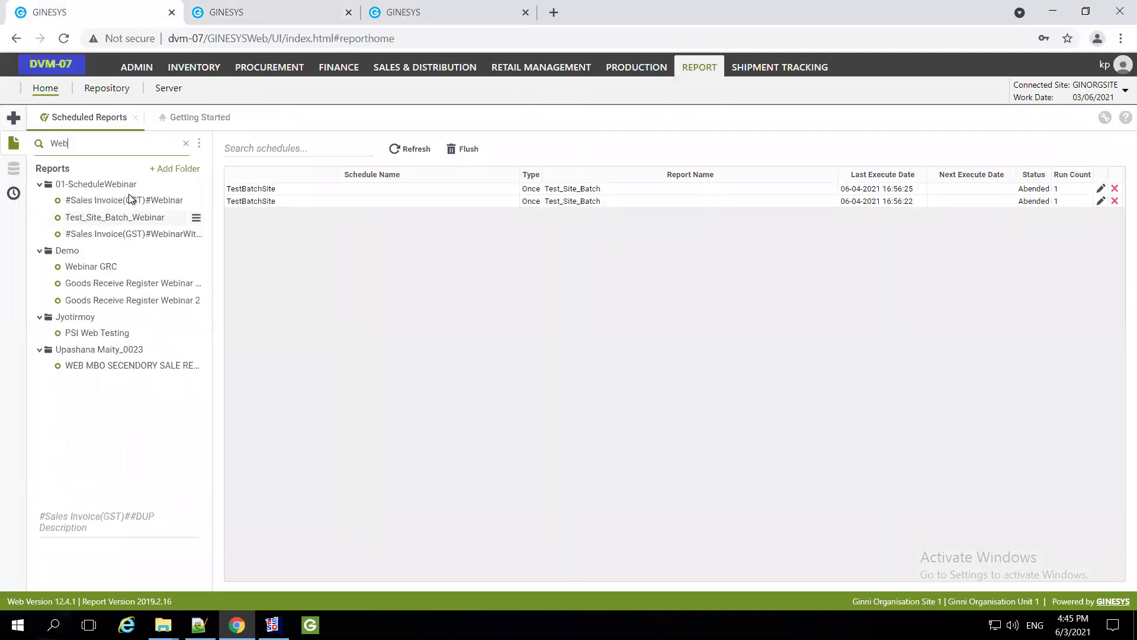
pyautogui.click(156, 203)
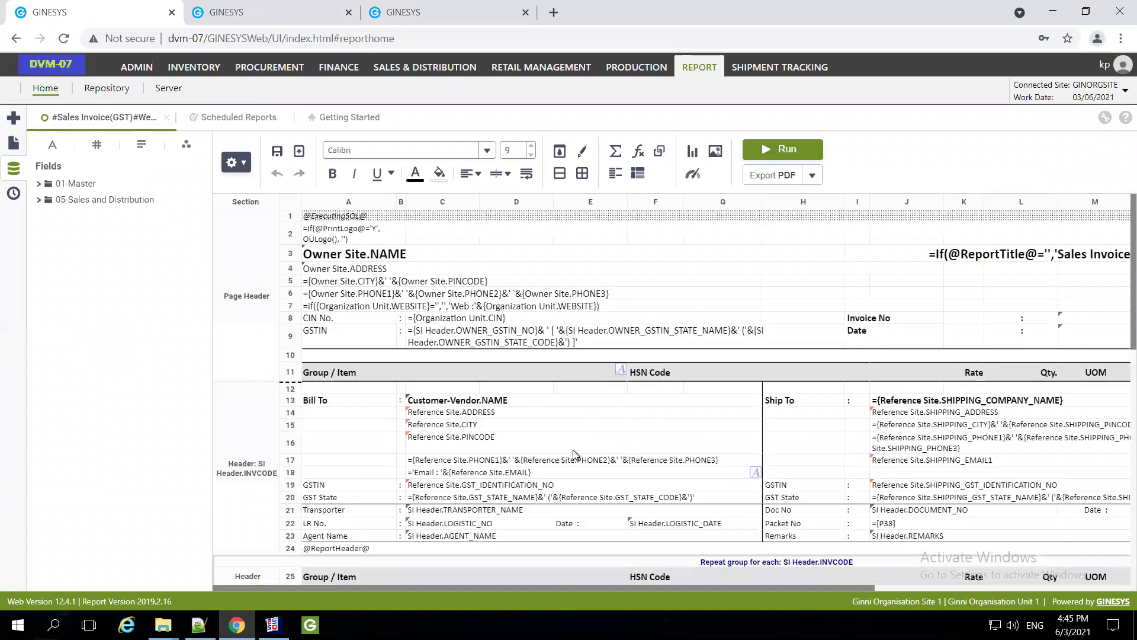
pyautogui.scroll(-3, 621, 468)
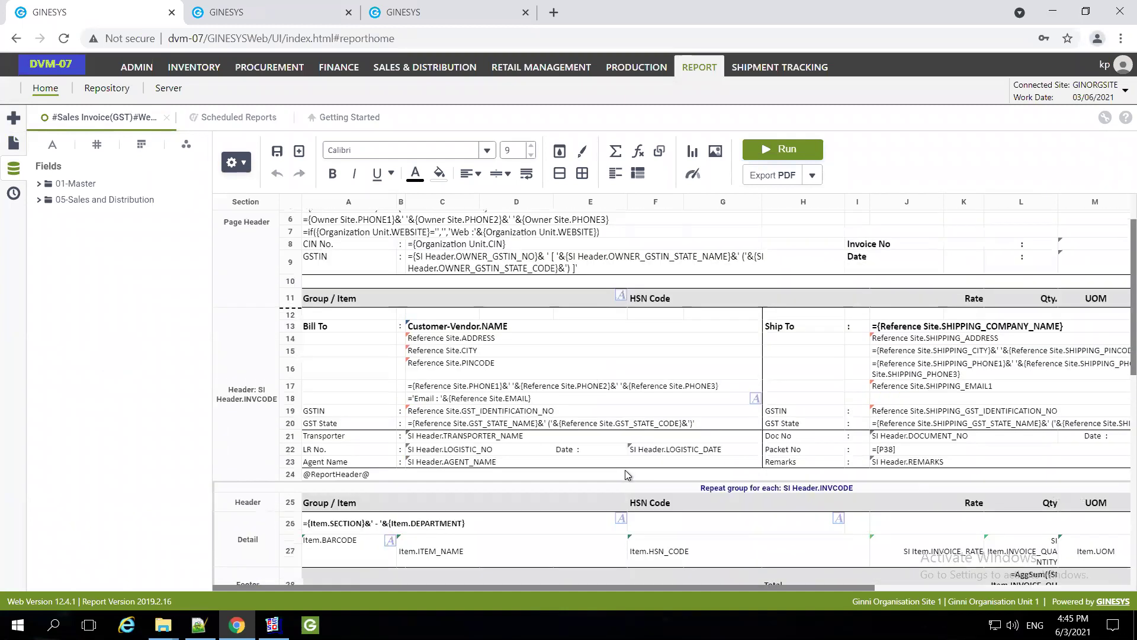
pyautogui.scroll(-1, 680, 464)
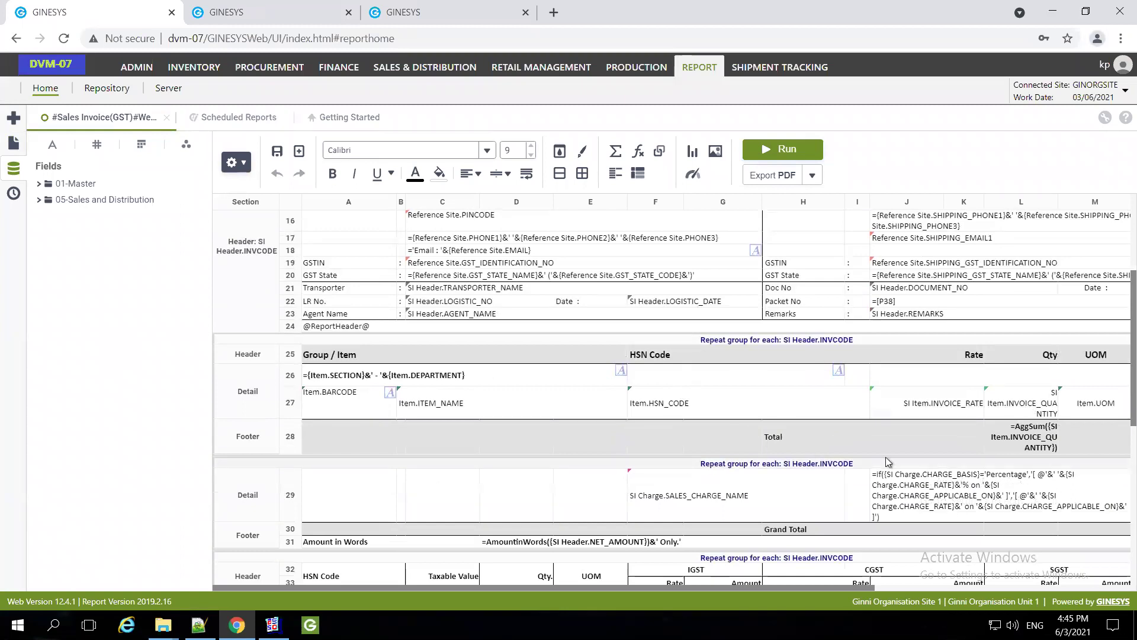
pyautogui.scroll(-1, 887, 456)
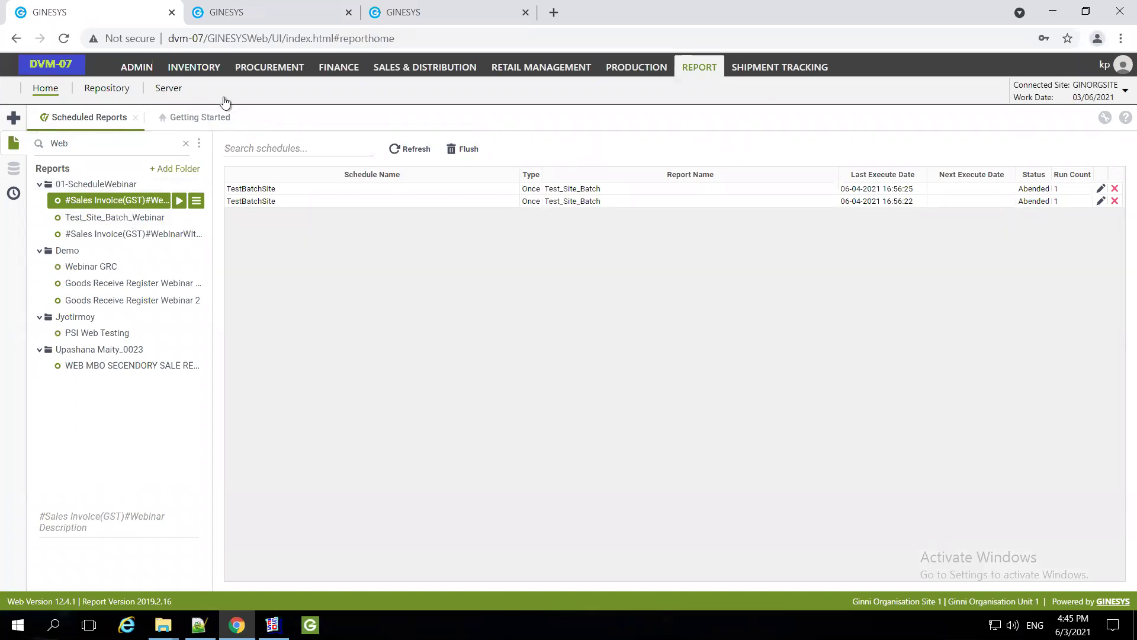
# Filter the Configurable View by 'Webinar', correcting the misspelled search text
pyautogui.click(229, 15)
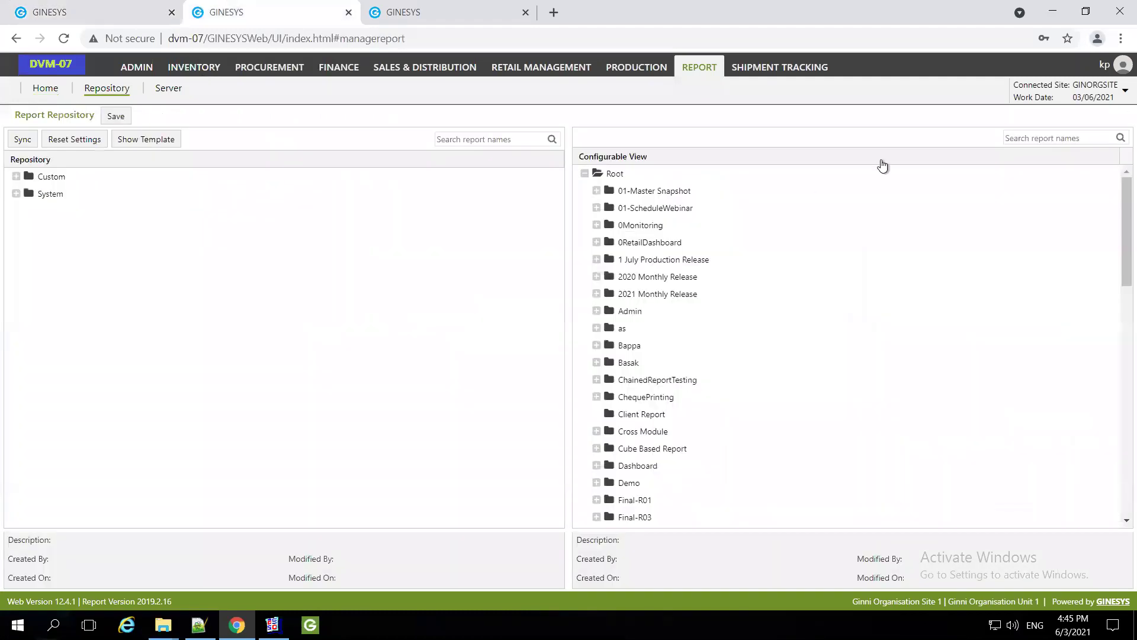
pyautogui.click(1038, 140)
pyautogui.write('W')
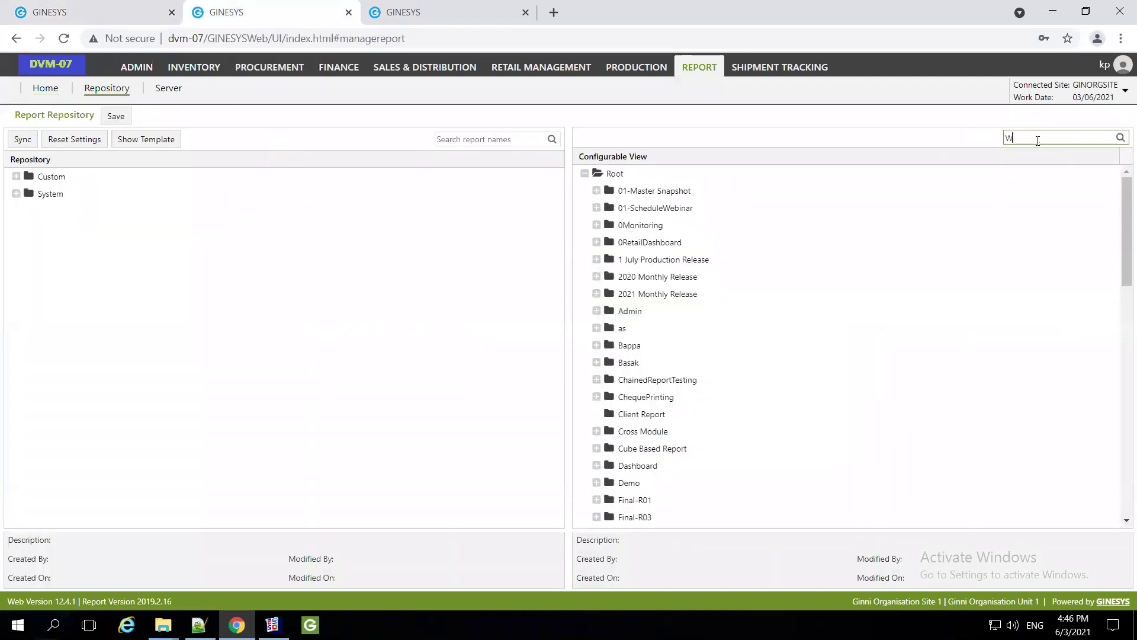
pyautogui.write('ebninar')
pyautogui.click(1038, 140)
pyautogui.press('BackSpace')
pyautogui.press('BackSpace')
pyautogui.press('BackSpace')
pyautogui.write('inar')
pyautogui.press('Return')
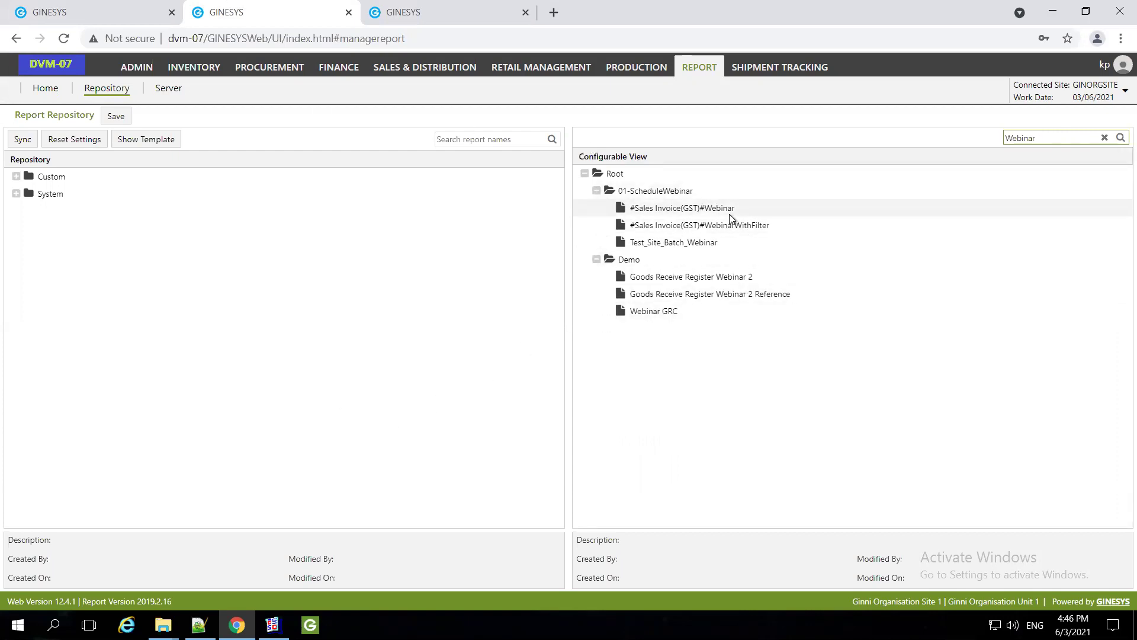
# Select #Sales Invoice(GST)#Webinar and bring up its options menu
pyautogui.click(699, 209)
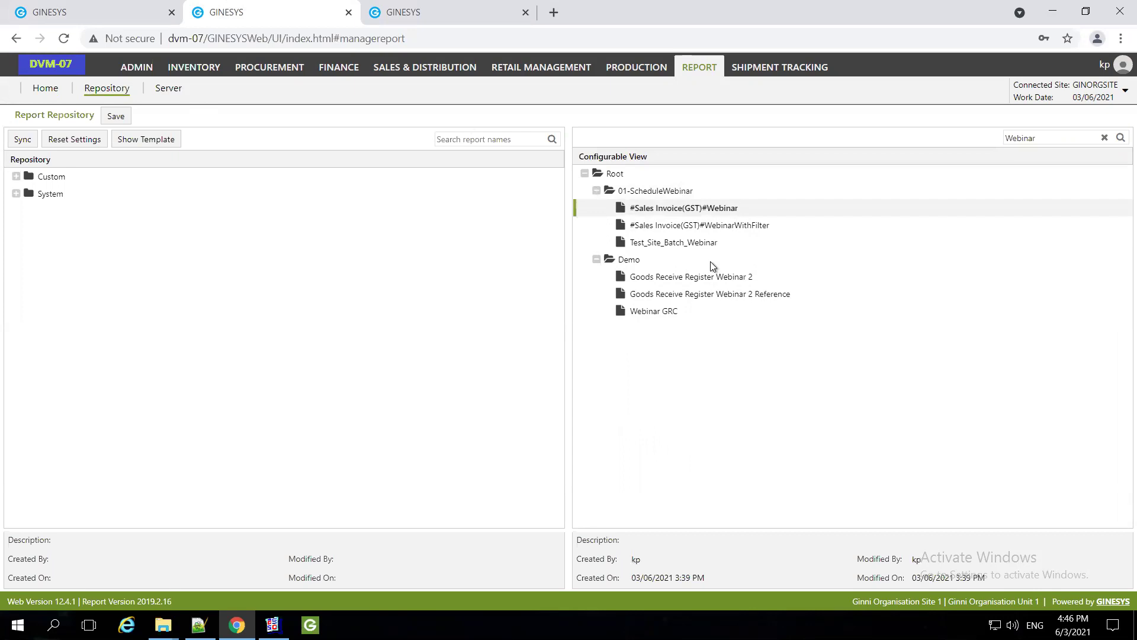
pyautogui.rightClick(698, 211)
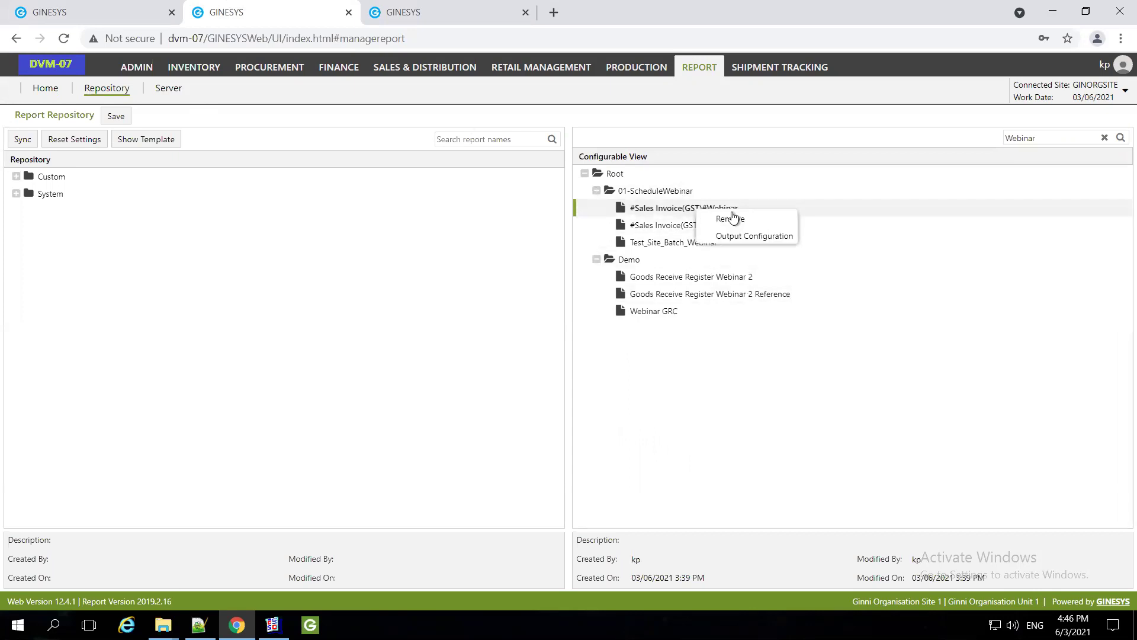
pyautogui.rightClick(649, 204)
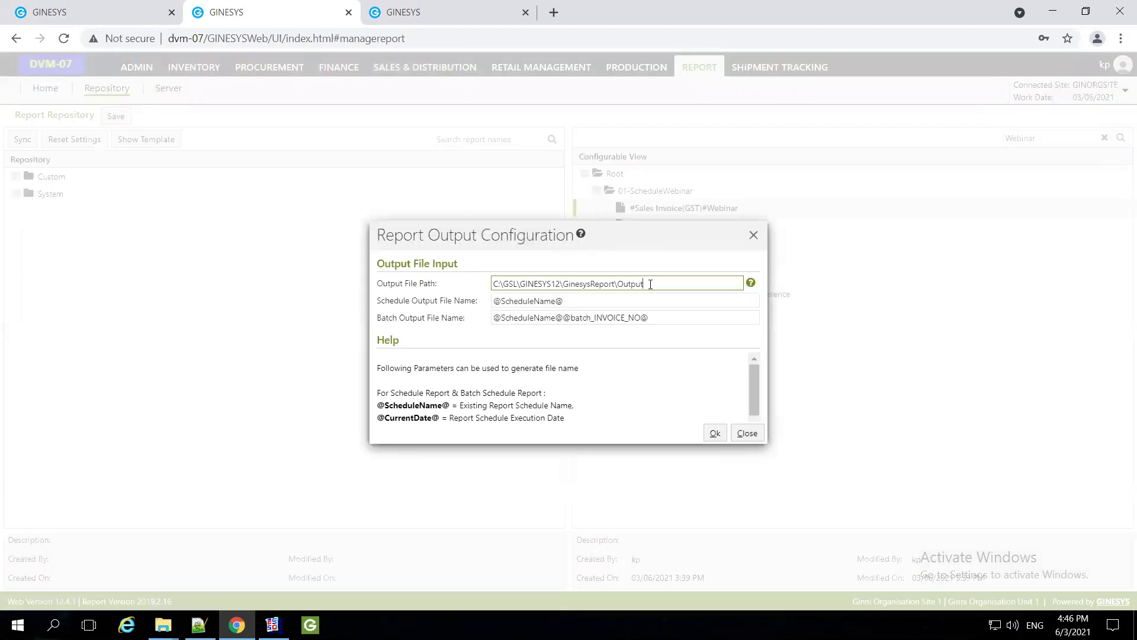
# Review the output path C:\GSL\GINESYS12\GinesysReport\Output and the schedule and batch file-name fields
pyautogui.moveTo(643, 283); pyautogui.dragTo(474, 287)
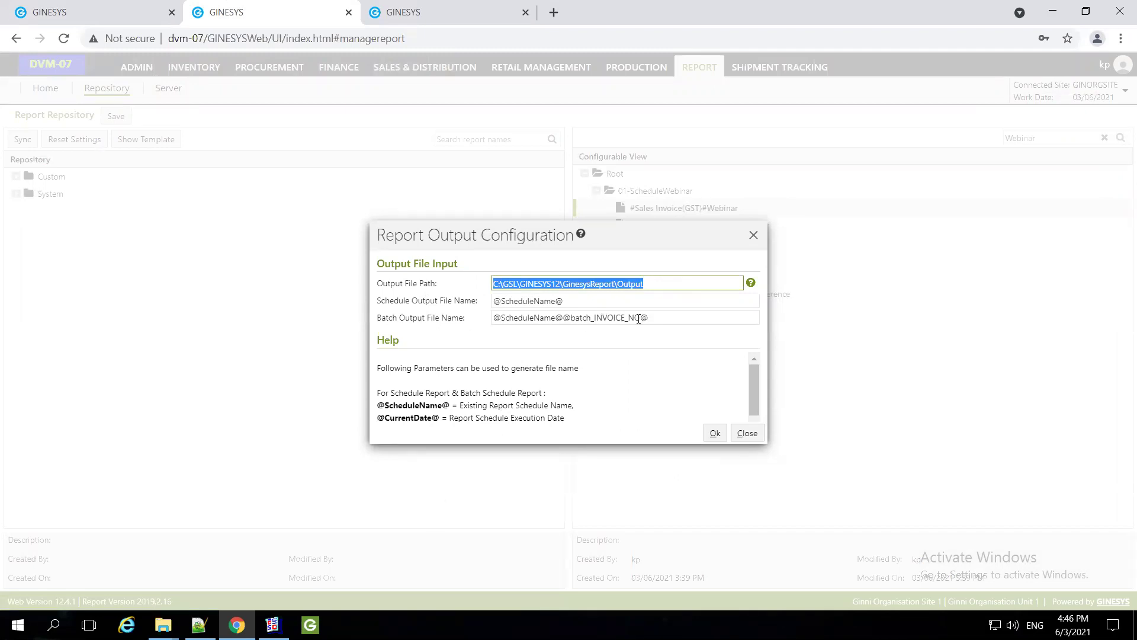
pyautogui.click(665, 287)
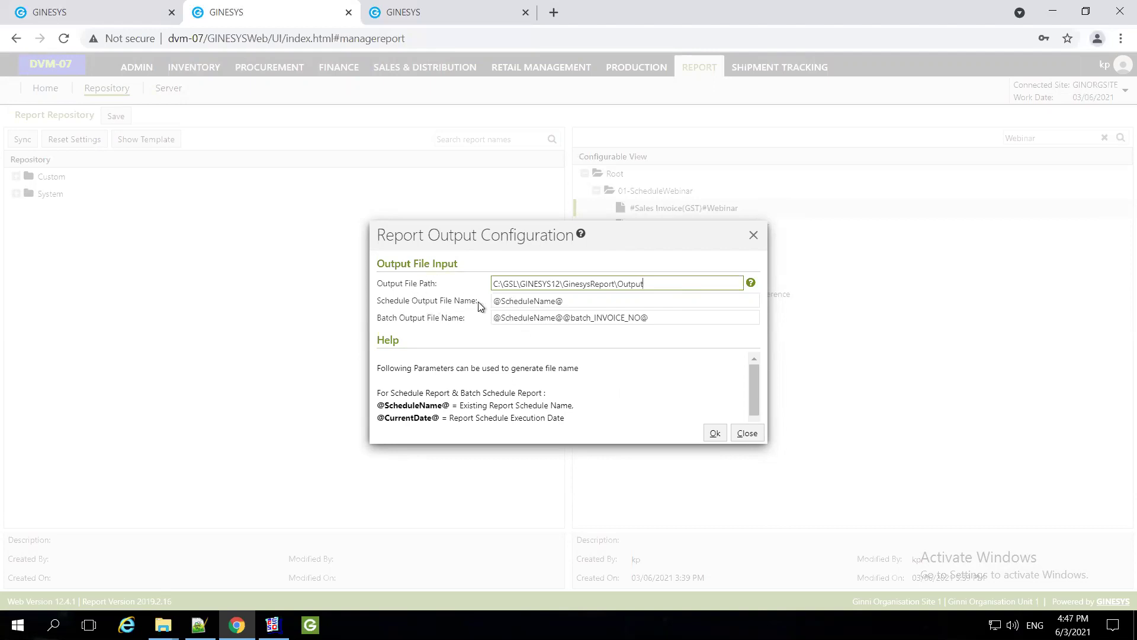
pyautogui.click(482, 301)
pyautogui.click(391, 302)
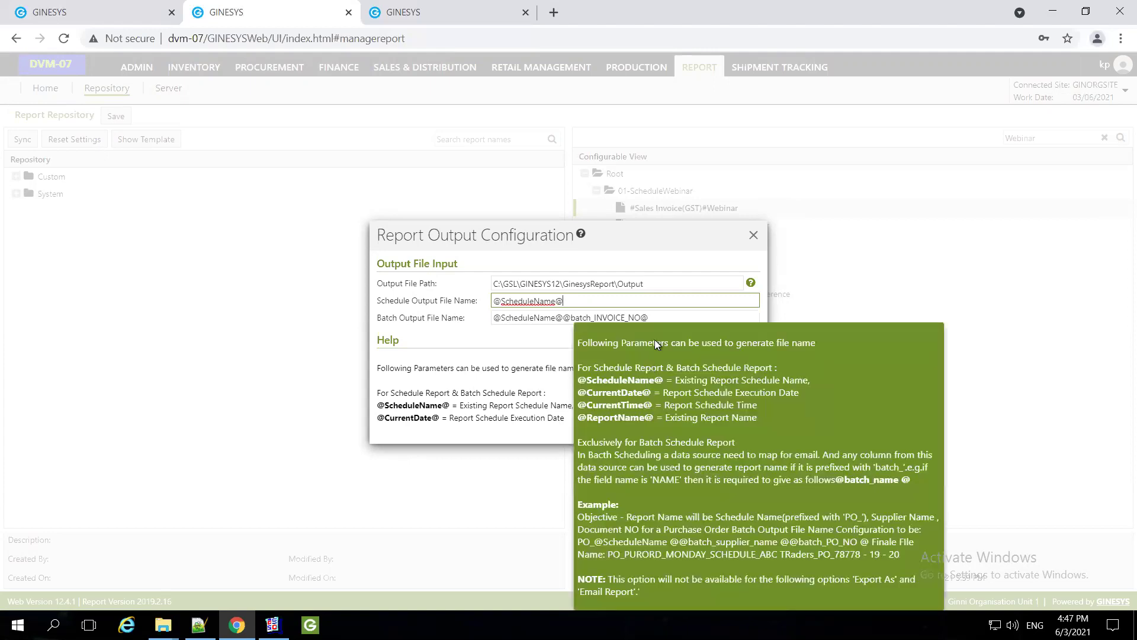
pyautogui.moveTo(651, 318); pyautogui.dragTo(491, 320)
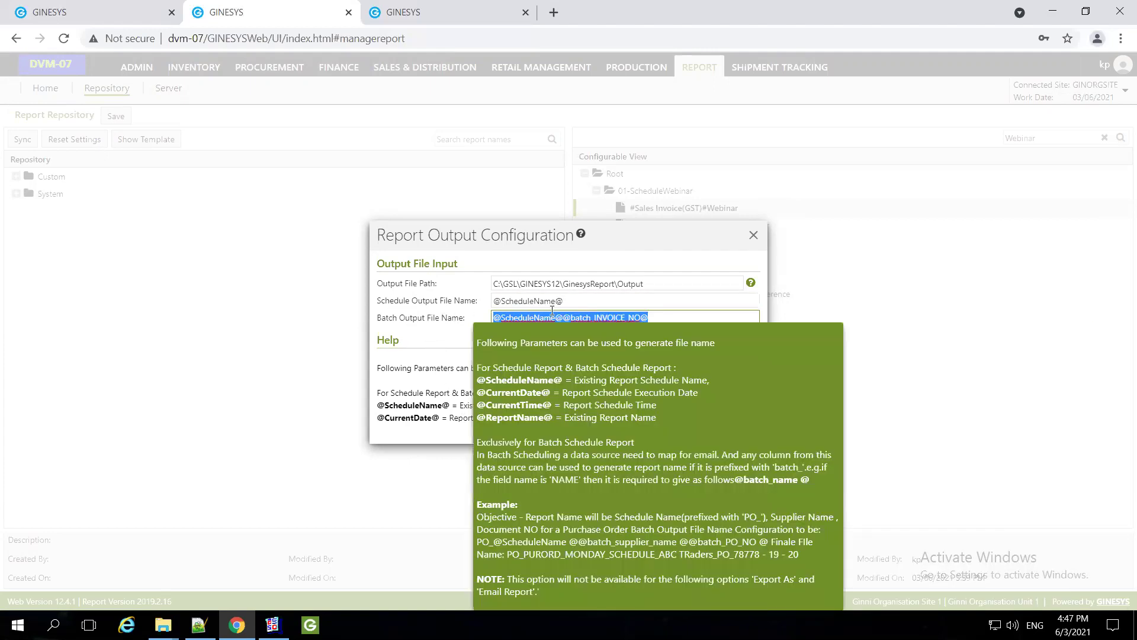
pyautogui.moveTo(577, 300); pyautogui.dragTo(470, 300)
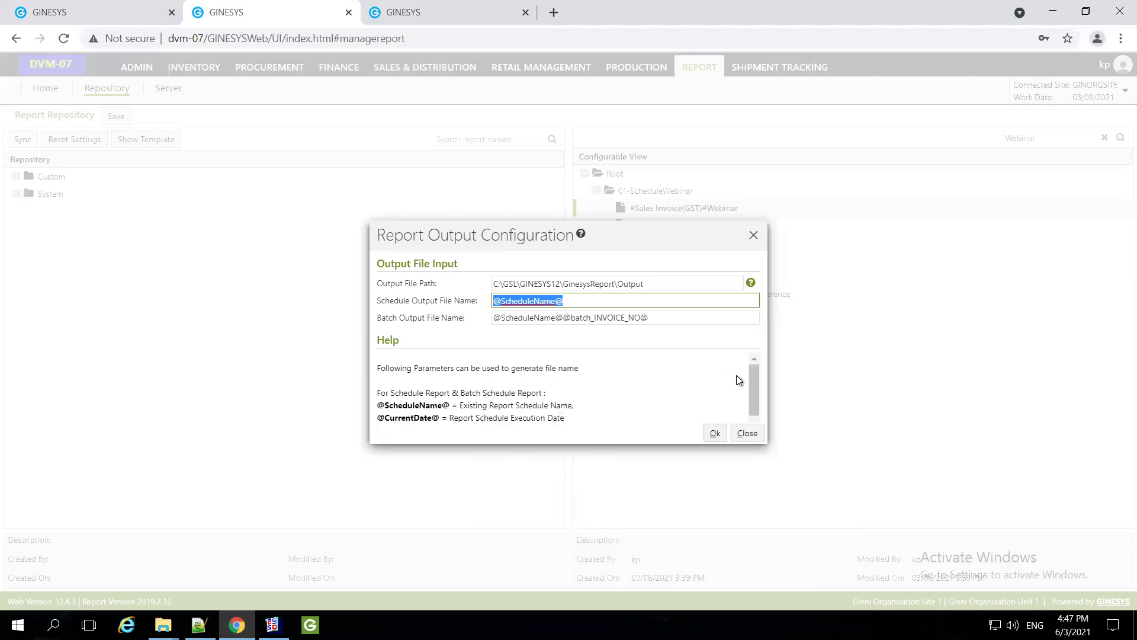
pyautogui.click(658, 321)
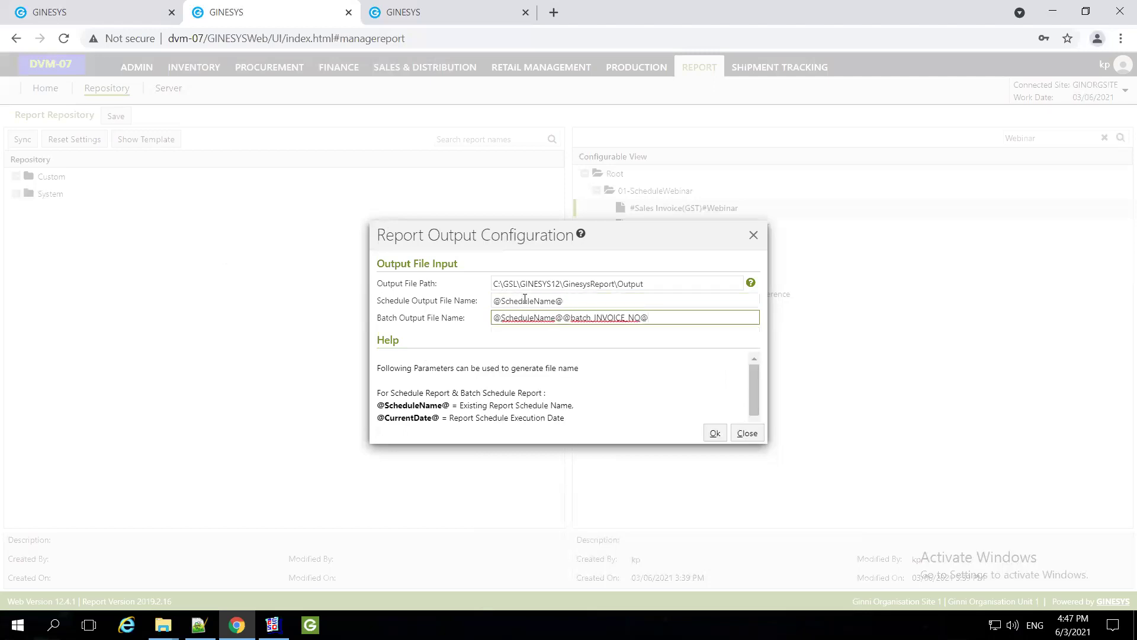
pyautogui.moveTo(579, 300); pyautogui.dragTo(482, 290)
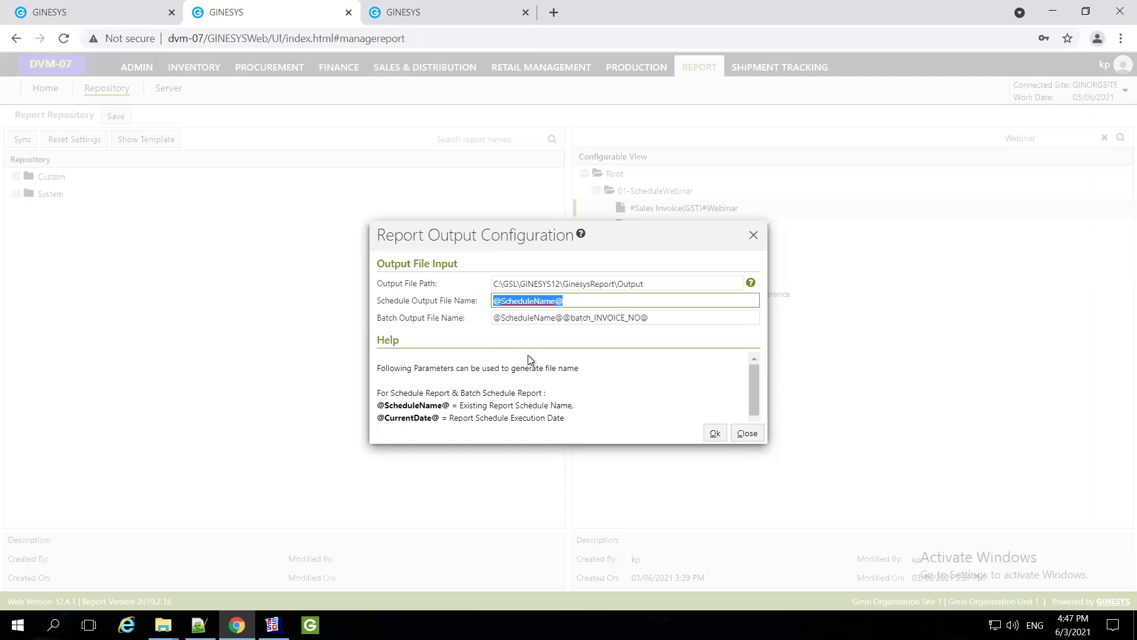
pyautogui.click(532, 395)
pyautogui.scroll(-1, 532, 395)
pyautogui.scroll(1, 418, 413)
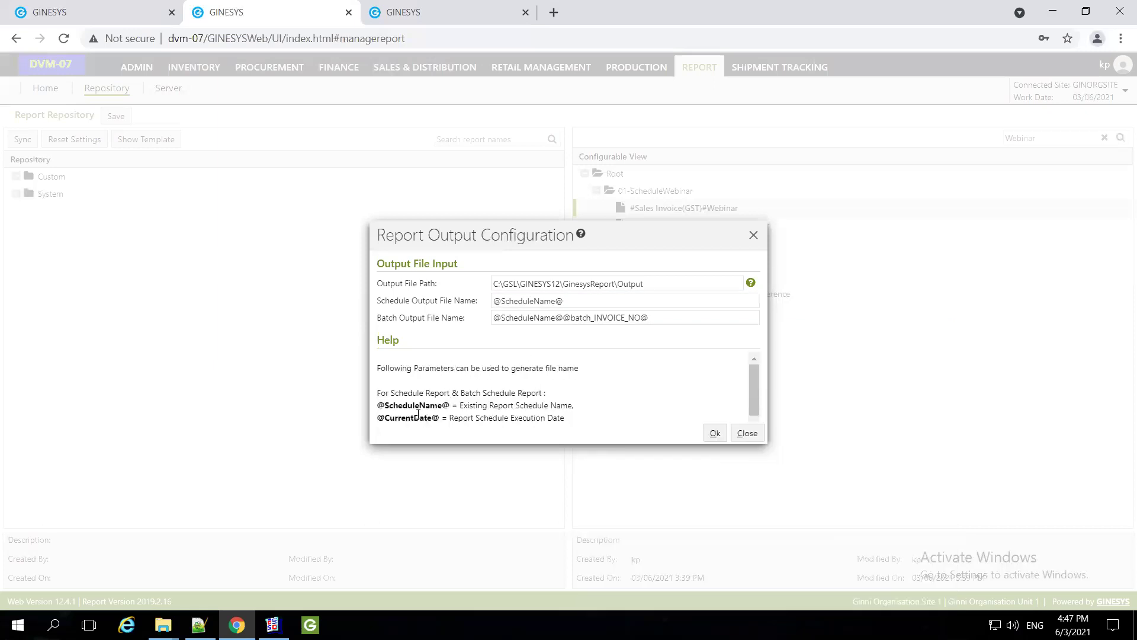
pyautogui.doubleClick(409, 418)
pyautogui.scroll(-2, 418, 356)
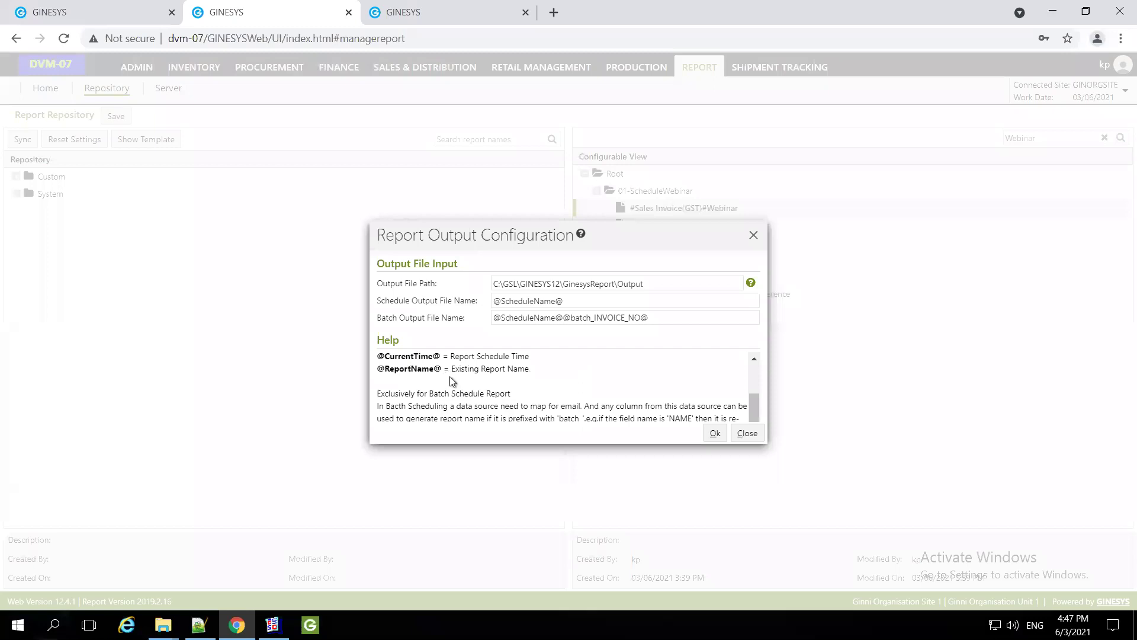
pyautogui.doubleClick(409, 369)
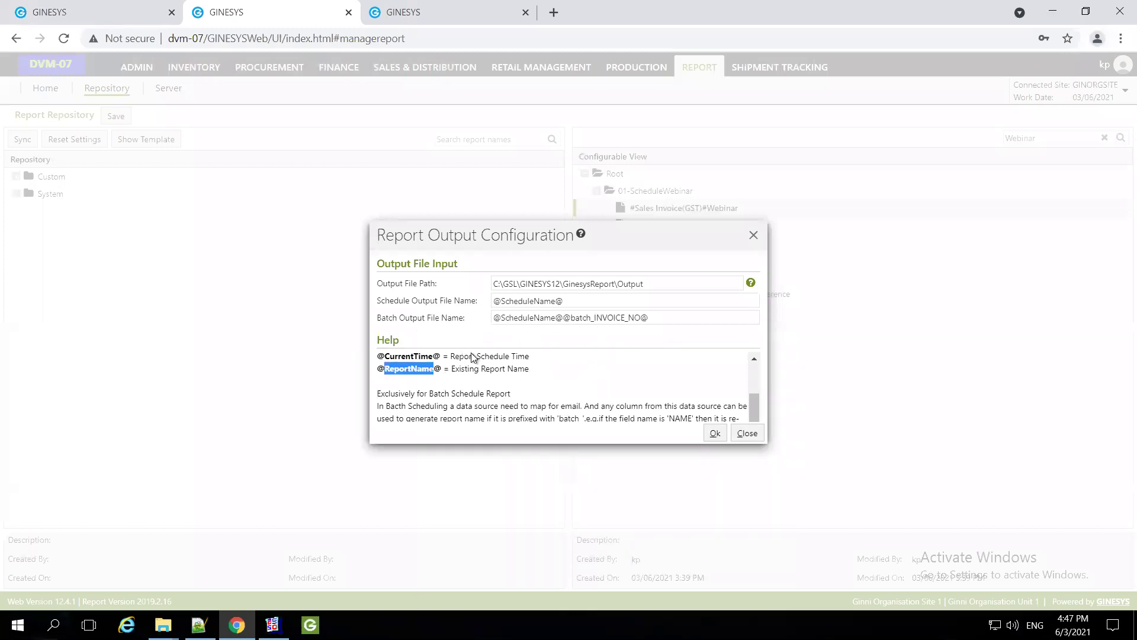
# Inspect the schedule and batch file names, highlighting INVOICE_NO and the batch_ prefix
pyautogui.click(570, 301)
pyautogui.hotkey('ctrl', 'a')
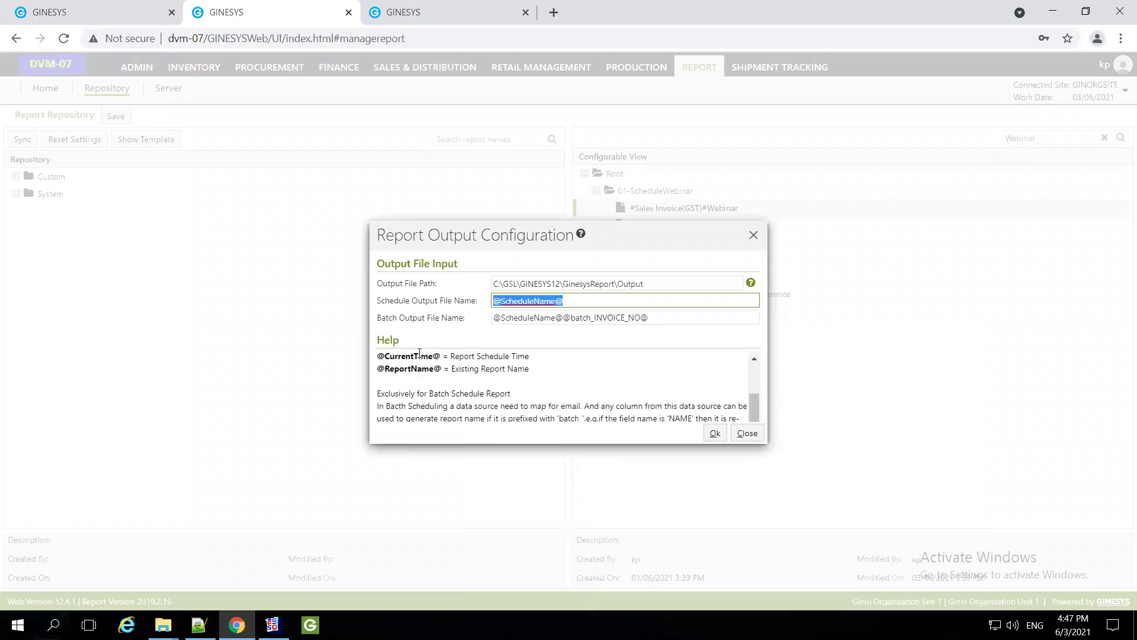
pyautogui.click(635, 317)
pyautogui.hotkey('ctrl', 'a')
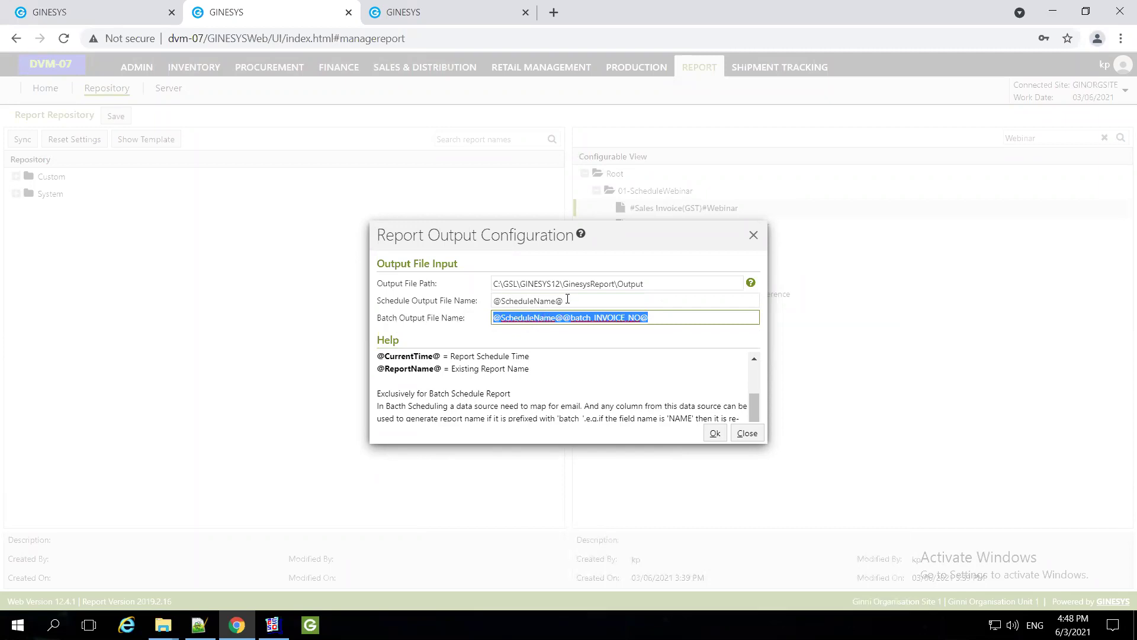
pyautogui.hotkey('shift', 'Tab')
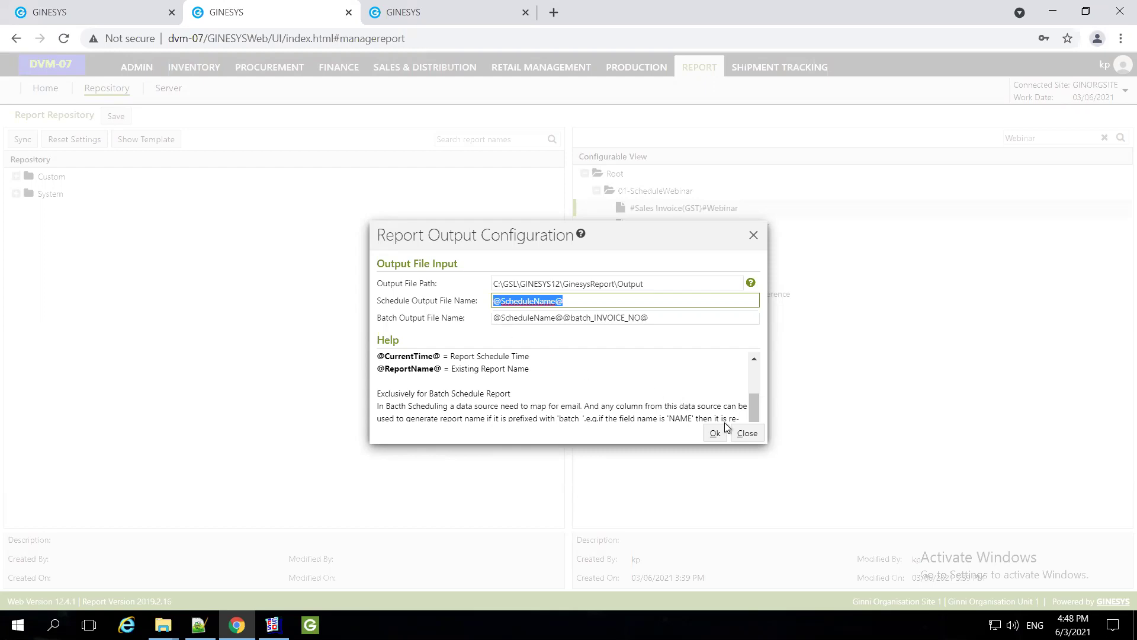
pyautogui.moveTo(596, 317); pyautogui.dragTo(644, 316)
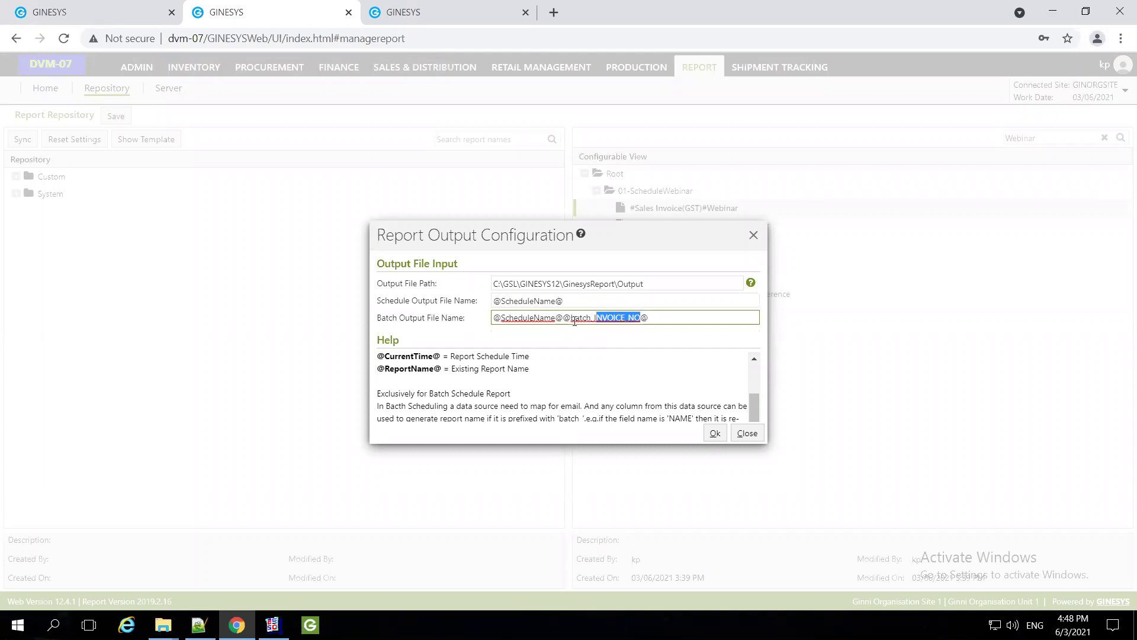
pyautogui.moveTo(571, 318); pyautogui.dragTo(595, 320)
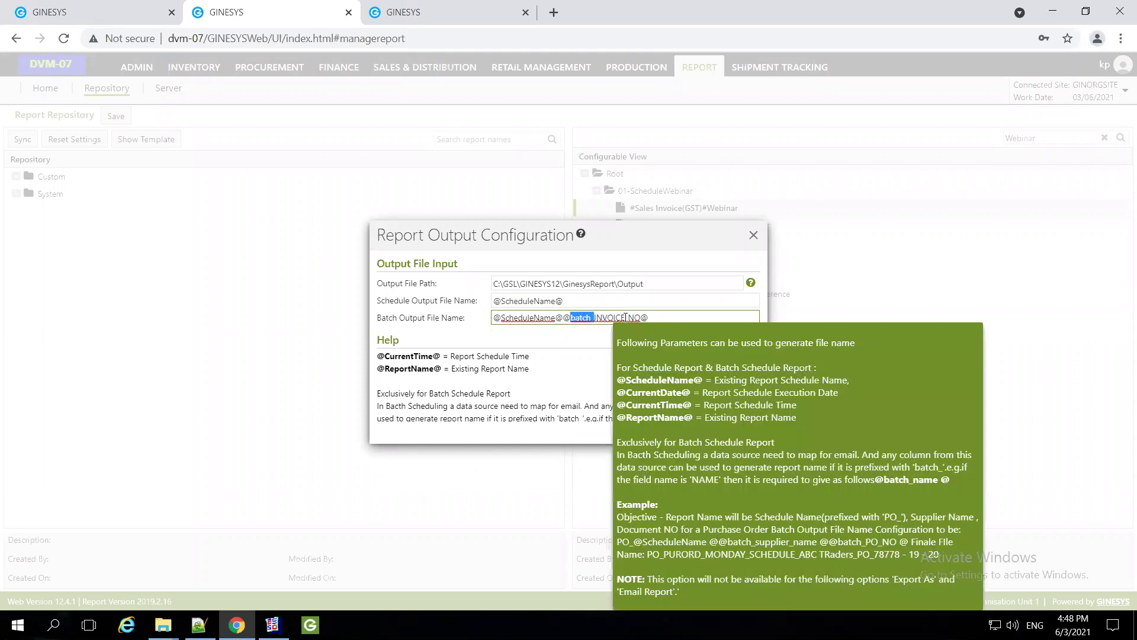
pyautogui.moveTo(657, 318); pyautogui.dragTo(562, 318)
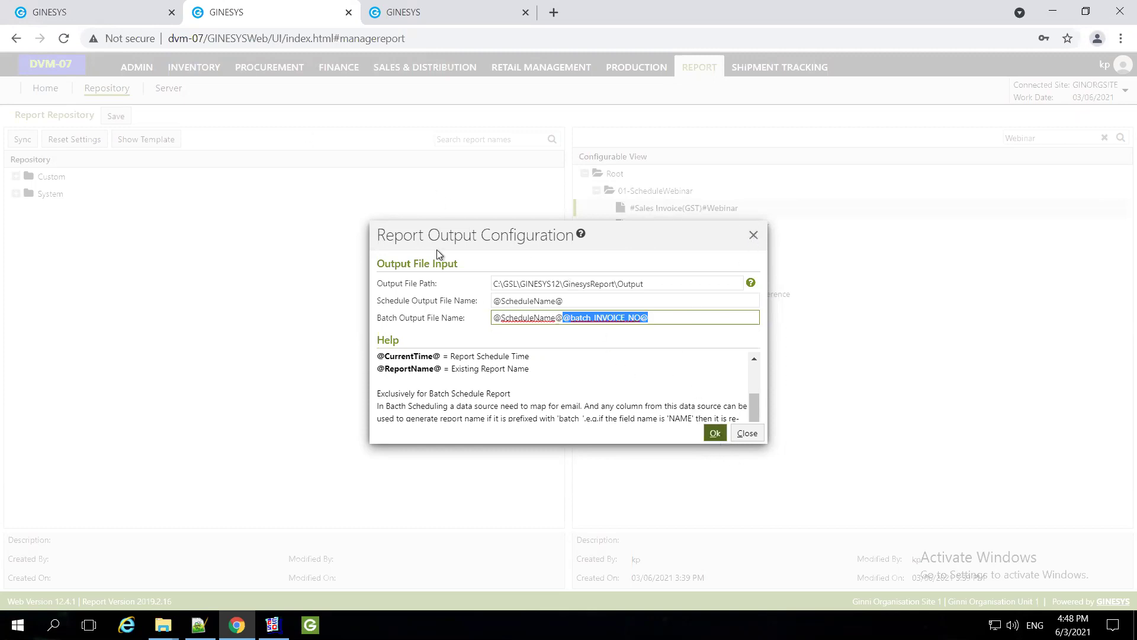
# Confirm the output configuration, reopen and close it unchanged, then save the Report Repository
pyautogui.click(134, 137)
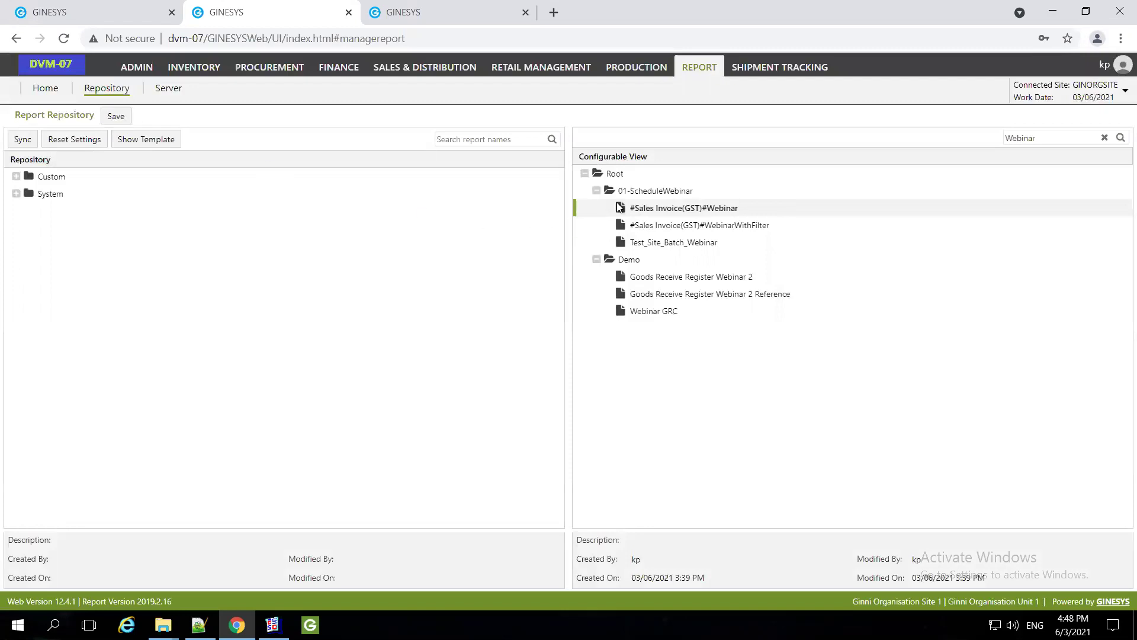
pyautogui.rightClick(662, 211)
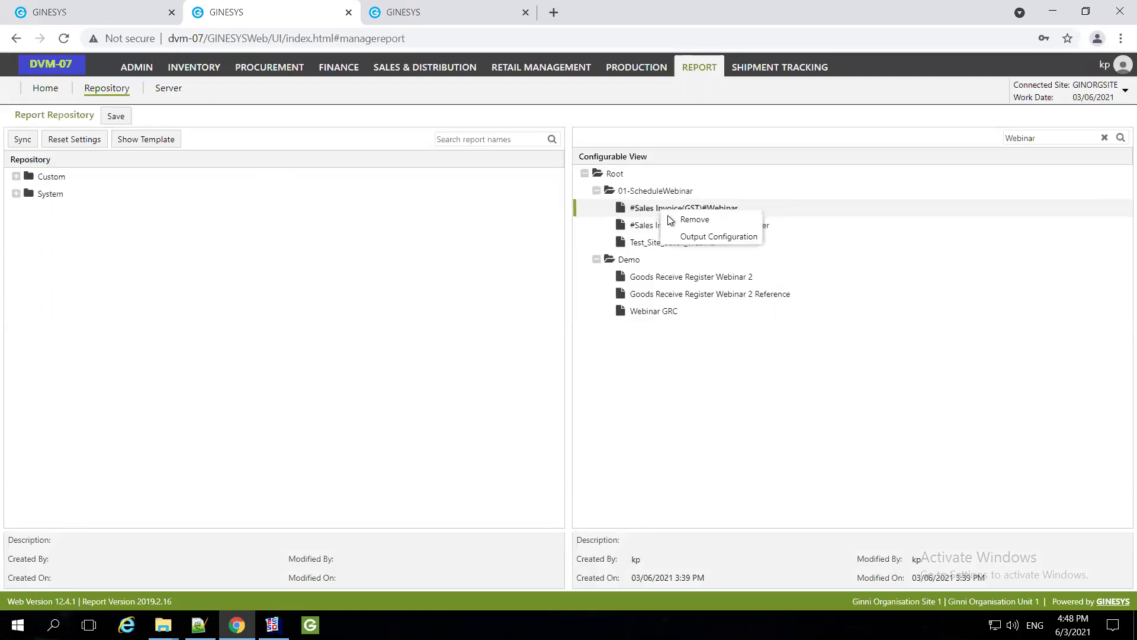
pyautogui.click(718, 236)
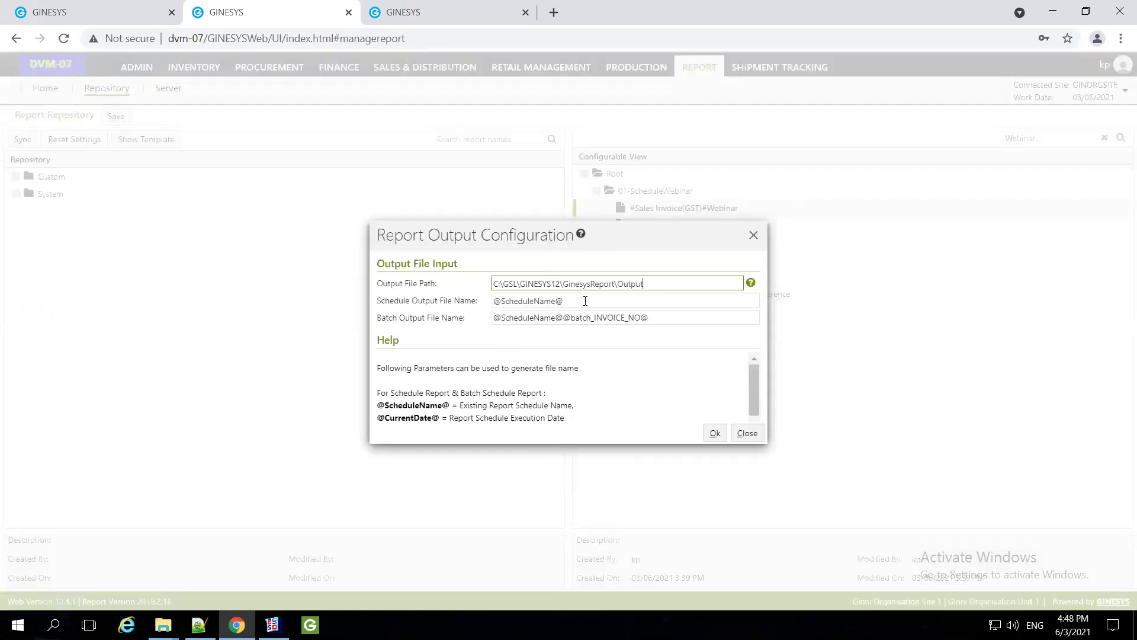
pyautogui.click(748, 433)
pyautogui.click(110, 117)
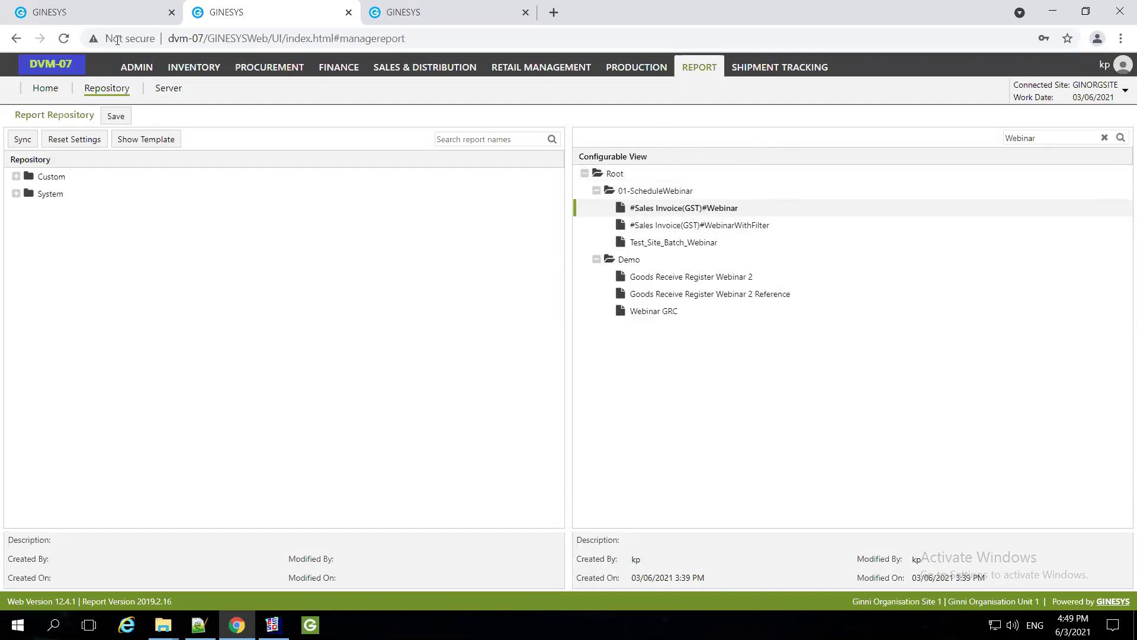
# Email #Sales Invoice(GST)#Webinar as a PDF, accepting the Print Logo parameter and dismissing the notice
pyautogui.click(89, 13)
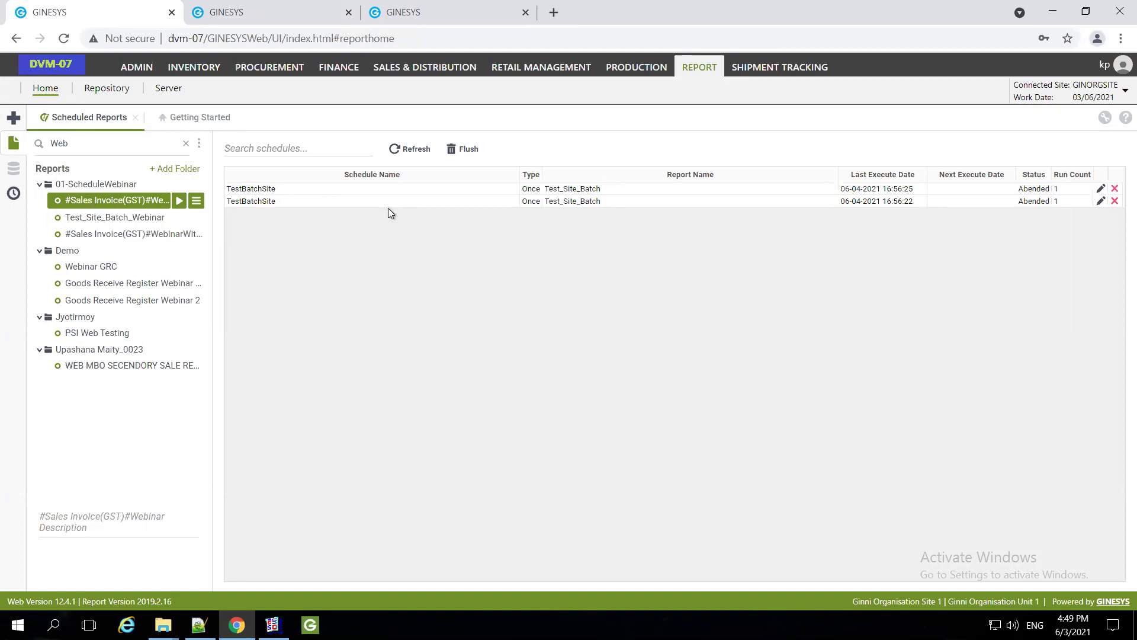
pyautogui.rightClick(90, 202)
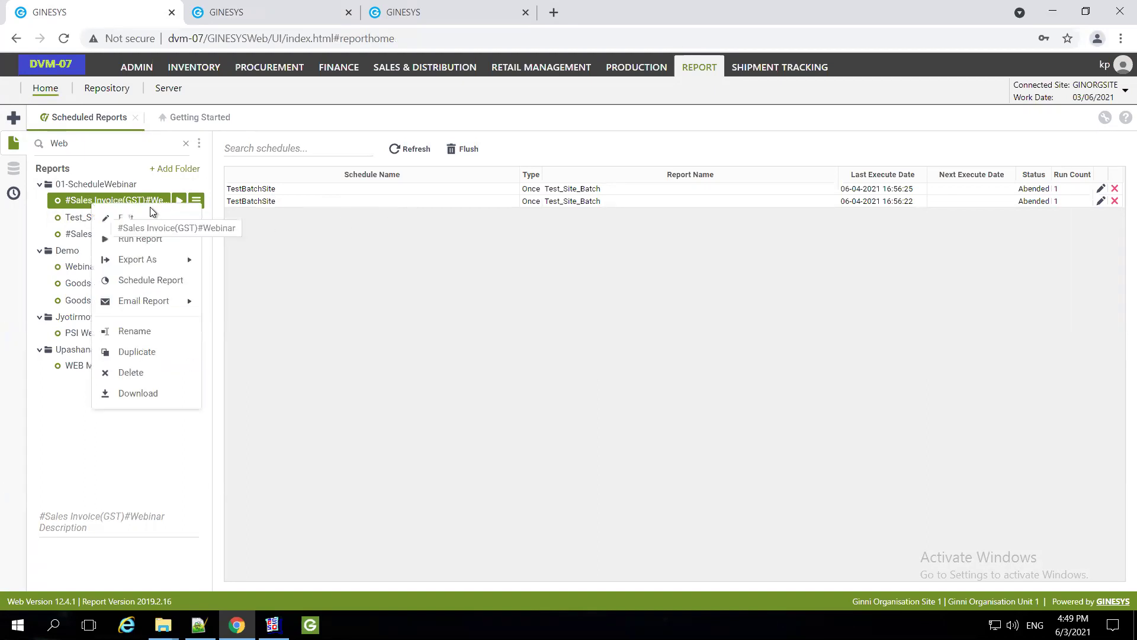
pyautogui.moveTo(161, 303)
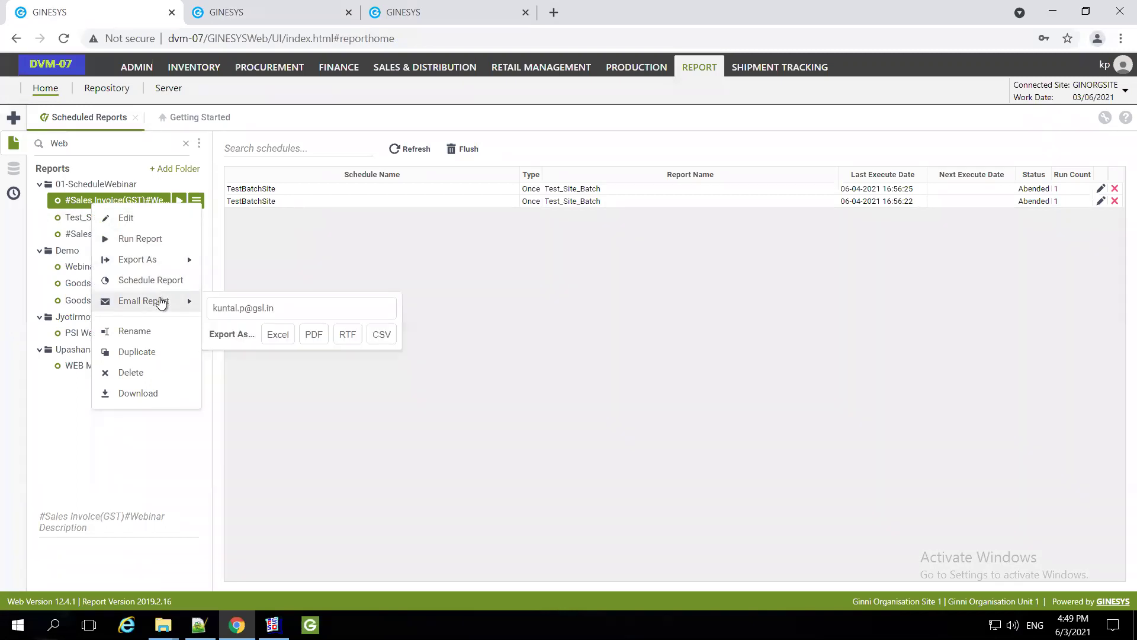
pyautogui.rightClick(76, 198)
pyautogui.moveTo(146, 305)
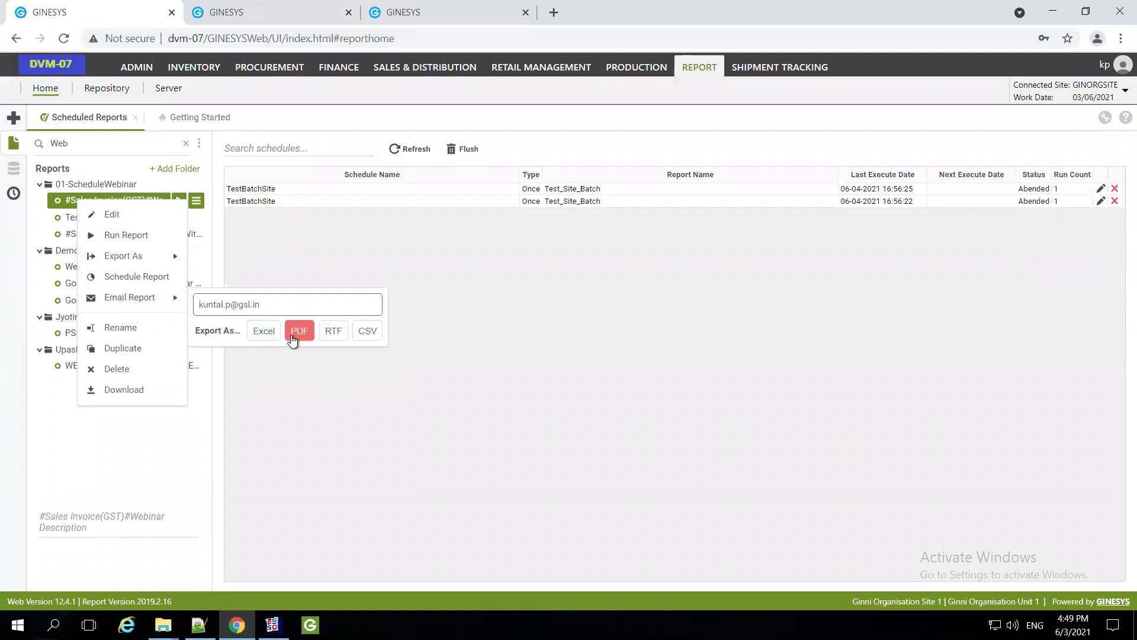
pyautogui.click(293, 341)
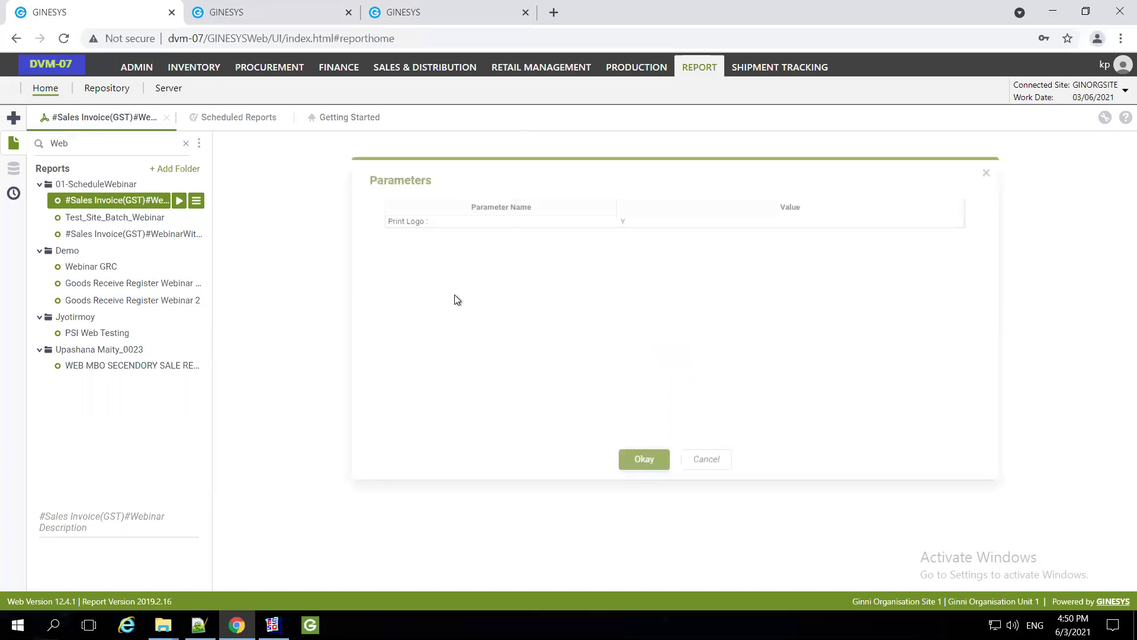
pyautogui.click(639, 461)
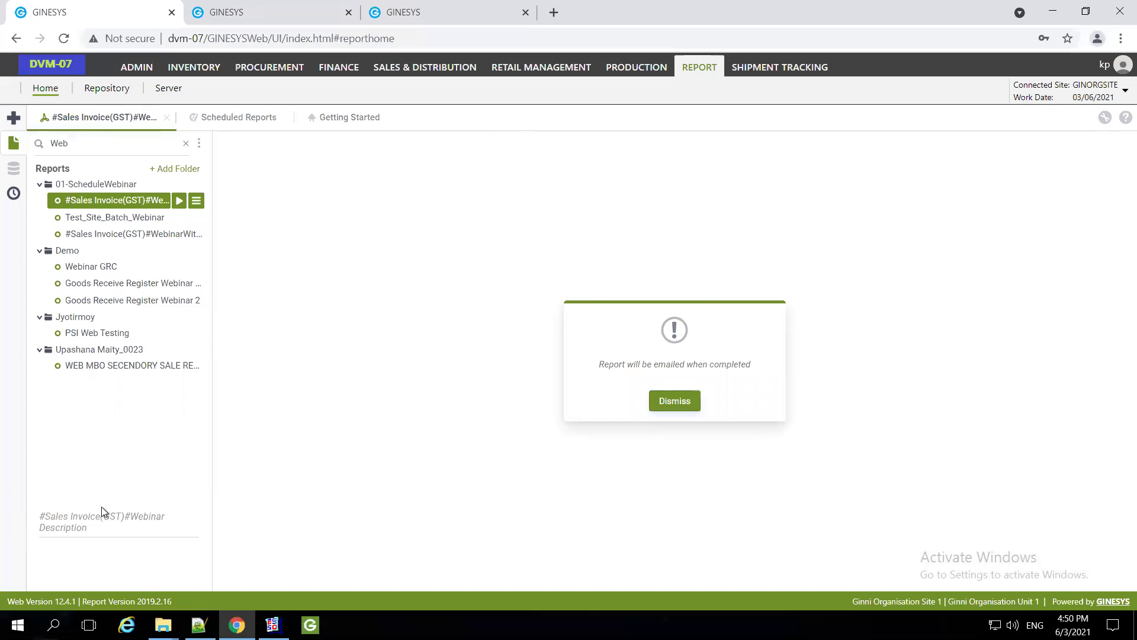
pyautogui.click(673, 403)
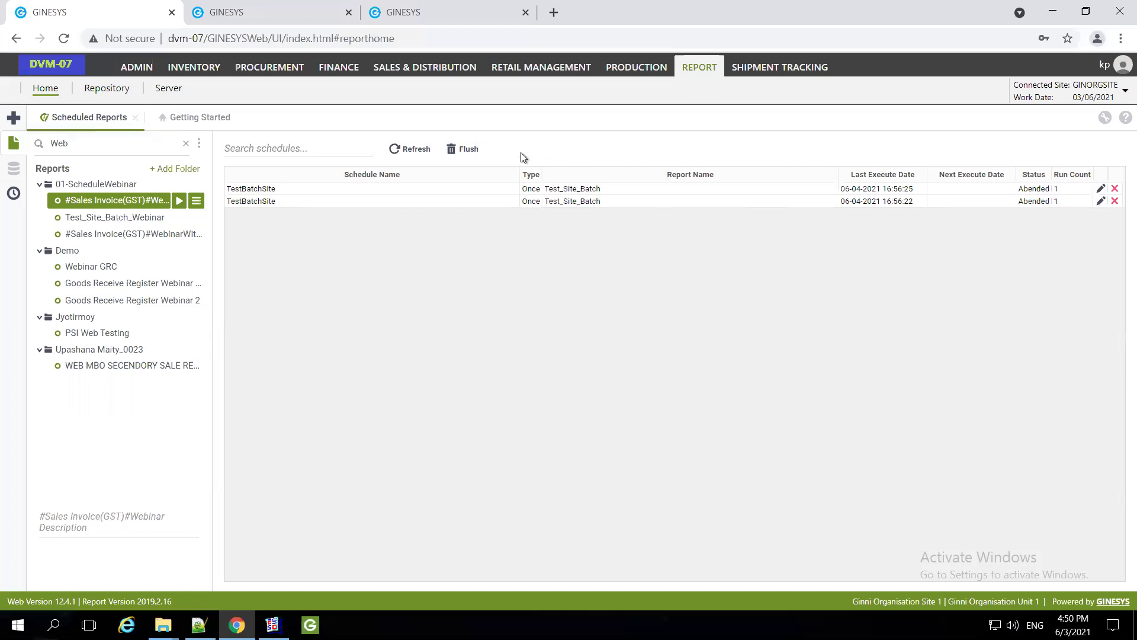
# Reopen the Scheduled Reports list and refresh until both Webinar invoice runs show Completed
pyautogui.click(135, 117)
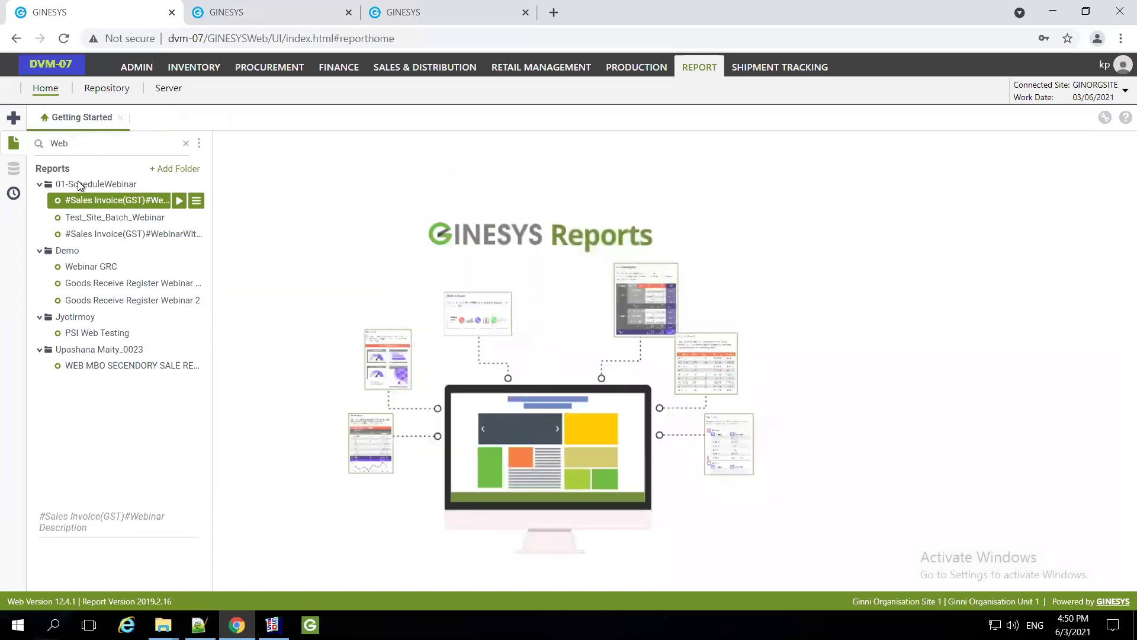
pyautogui.click(12, 195)
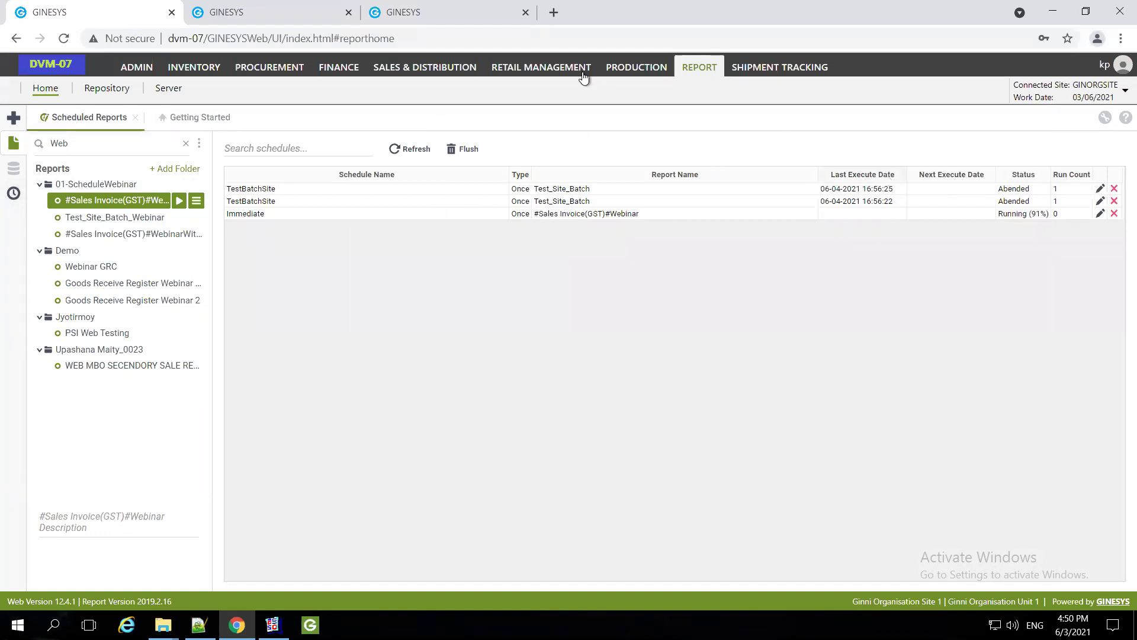
pyautogui.click(410, 150)
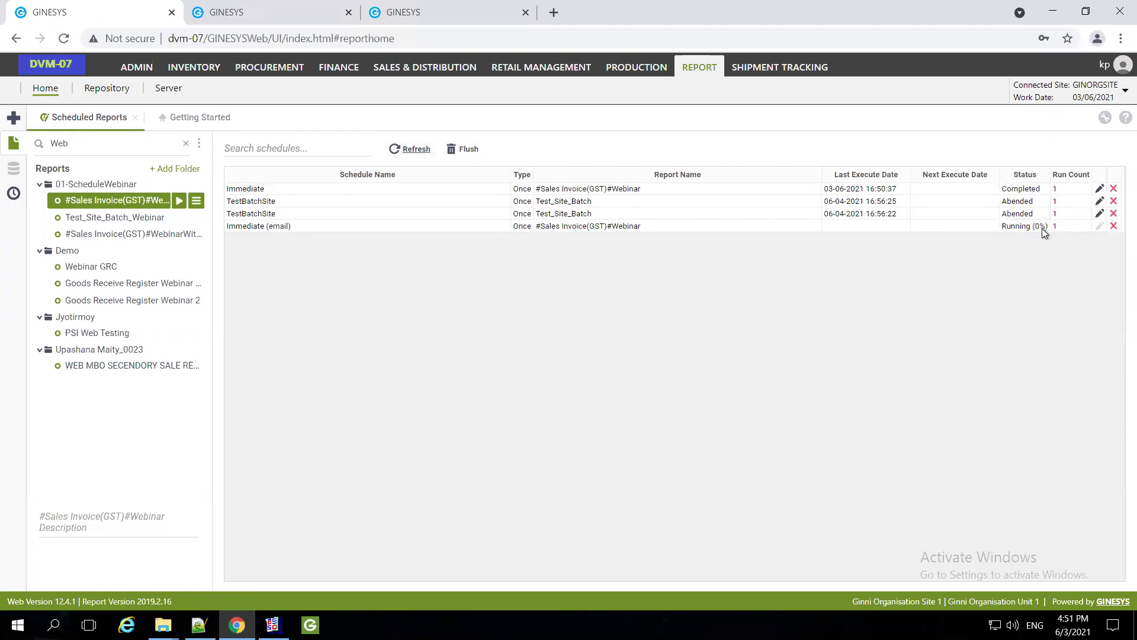
pyautogui.click(402, 150)
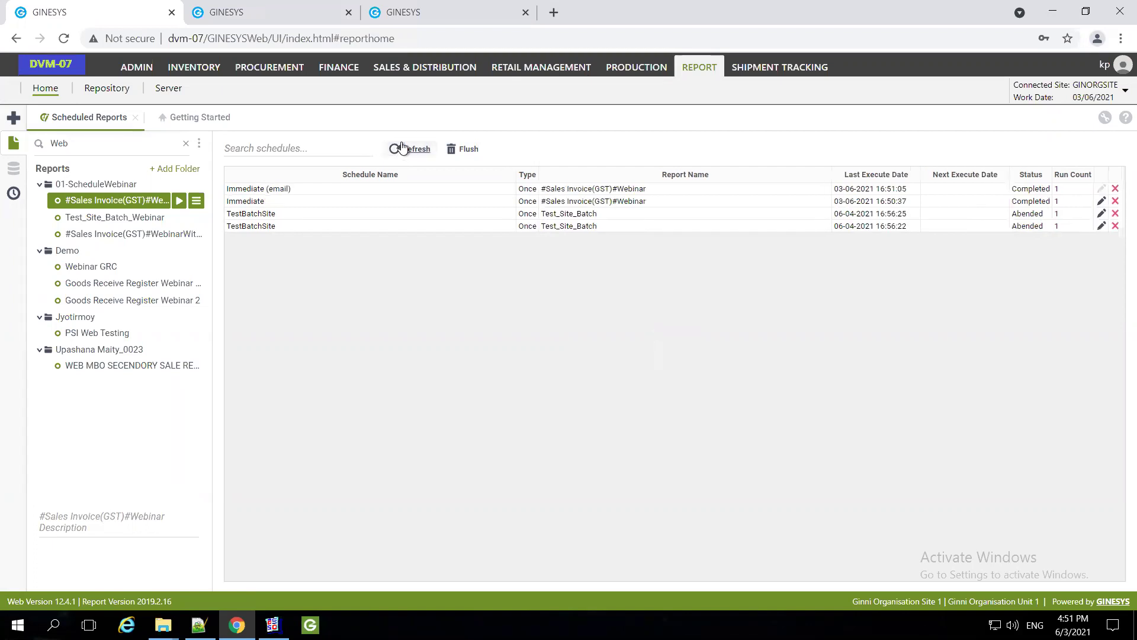
pyautogui.moveTo(933, 2)
# End the slideshow and bring the Gmail inbox tab to the front in Chrome
pyautogui.moveTo(715, 11)
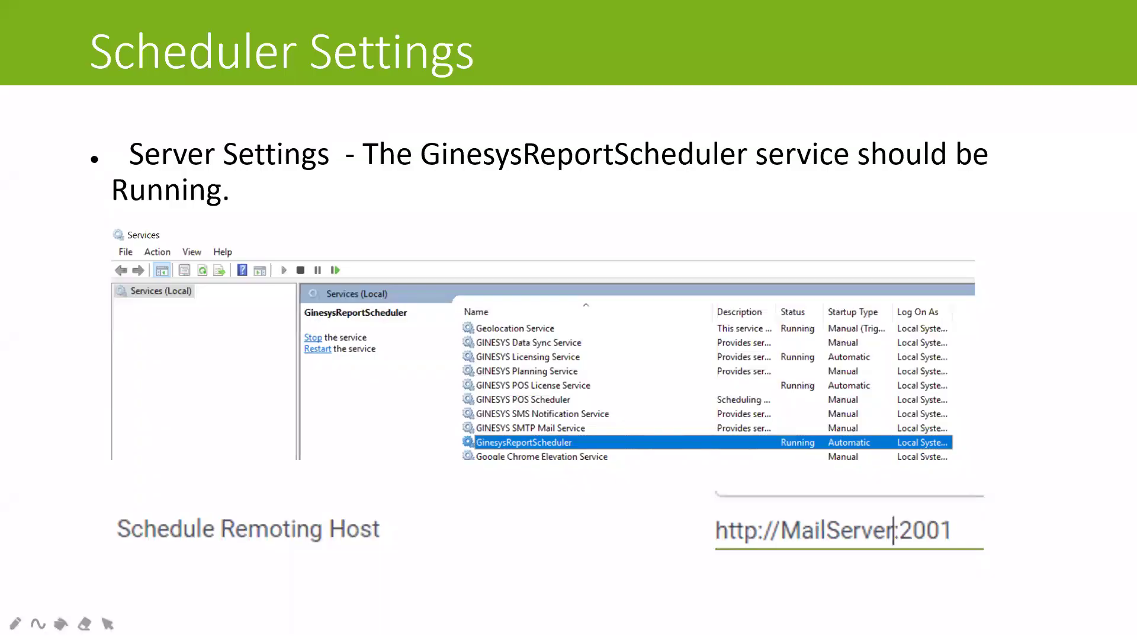
pyautogui.press('Escape')
pyautogui.hotkey('alt', 'Tab')
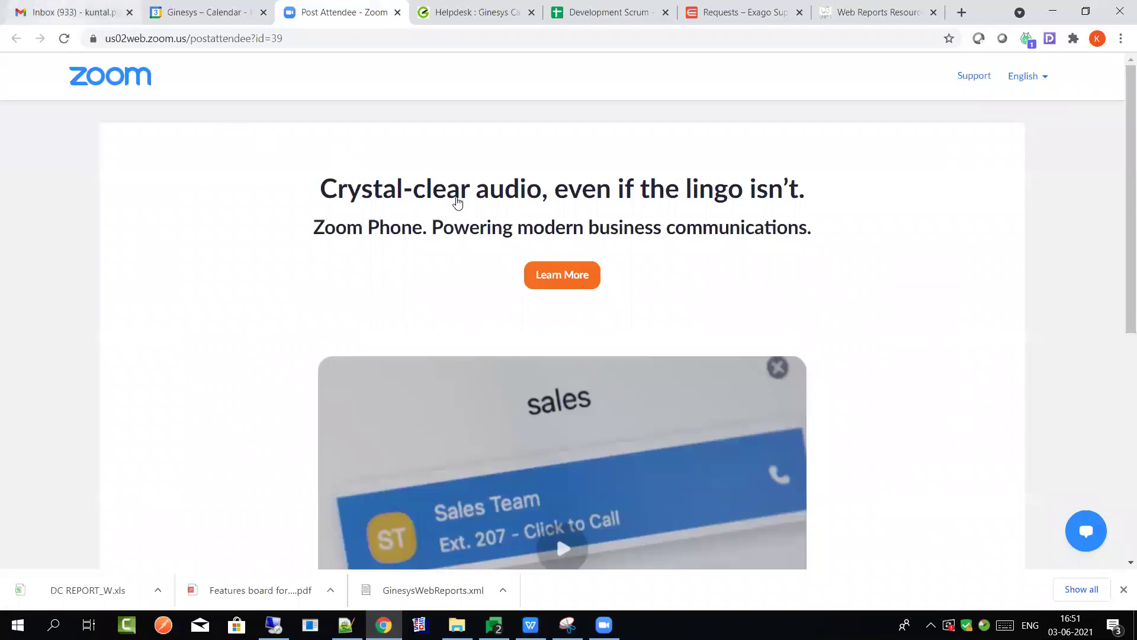
pyautogui.hotkey('ctrl', '1')
# Open the newest no-subject email from dvm-07 and preview its Sales Invoice(GST) PDF attachment
pyautogui.click(554, 224)
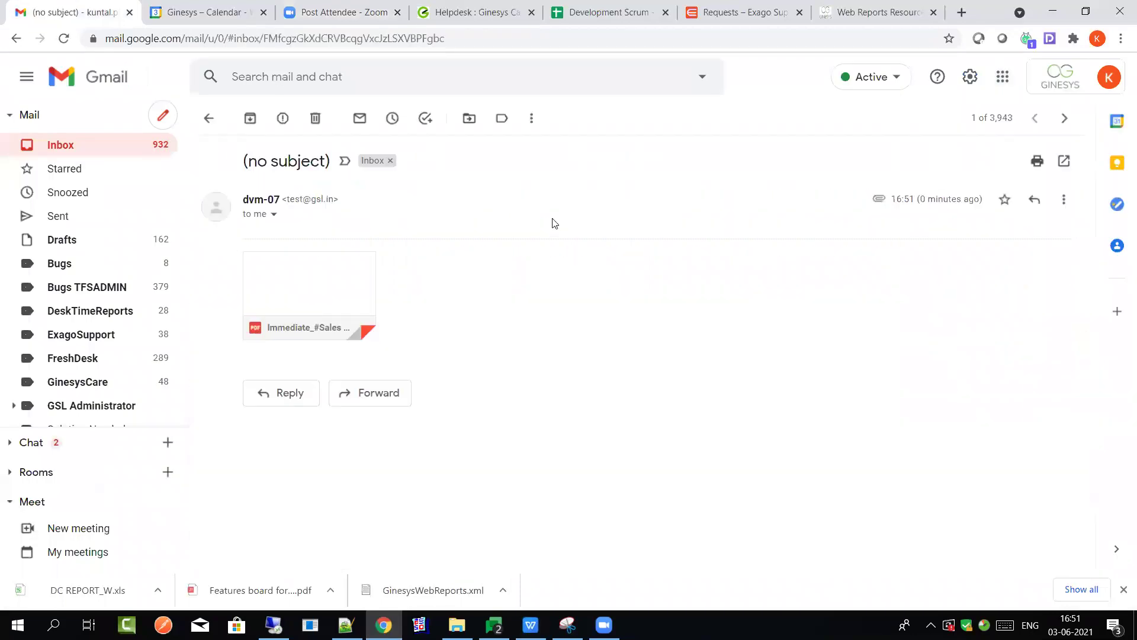
pyautogui.moveTo(920, 200); pyautogui.dragTo(983, 200)
pyautogui.moveTo(321, 279)
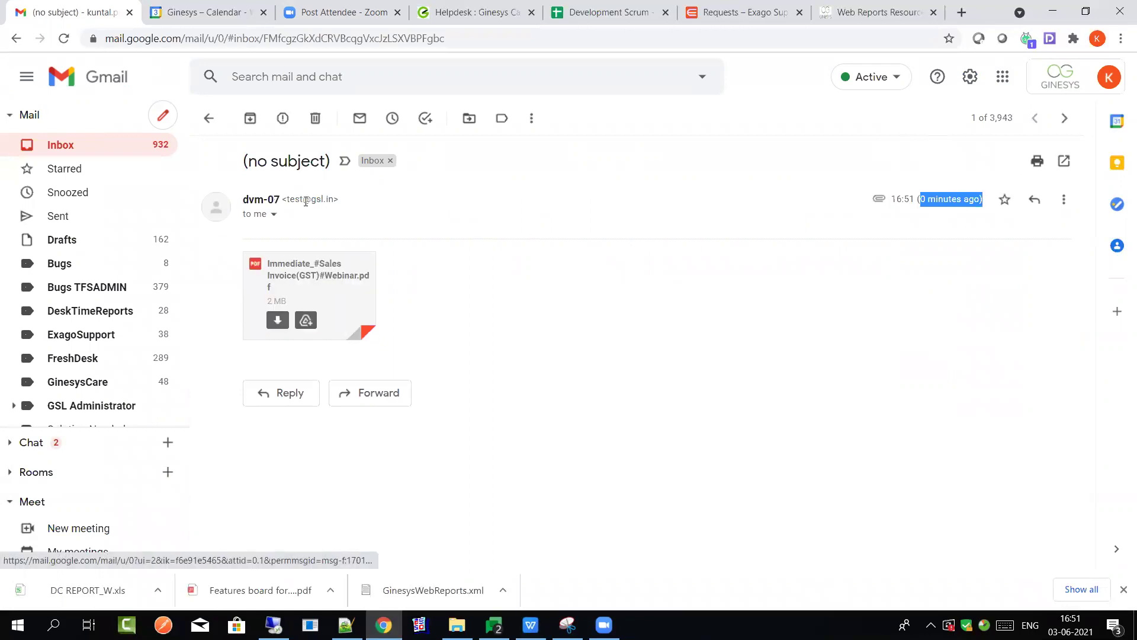
pyautogui.click(309, 274)
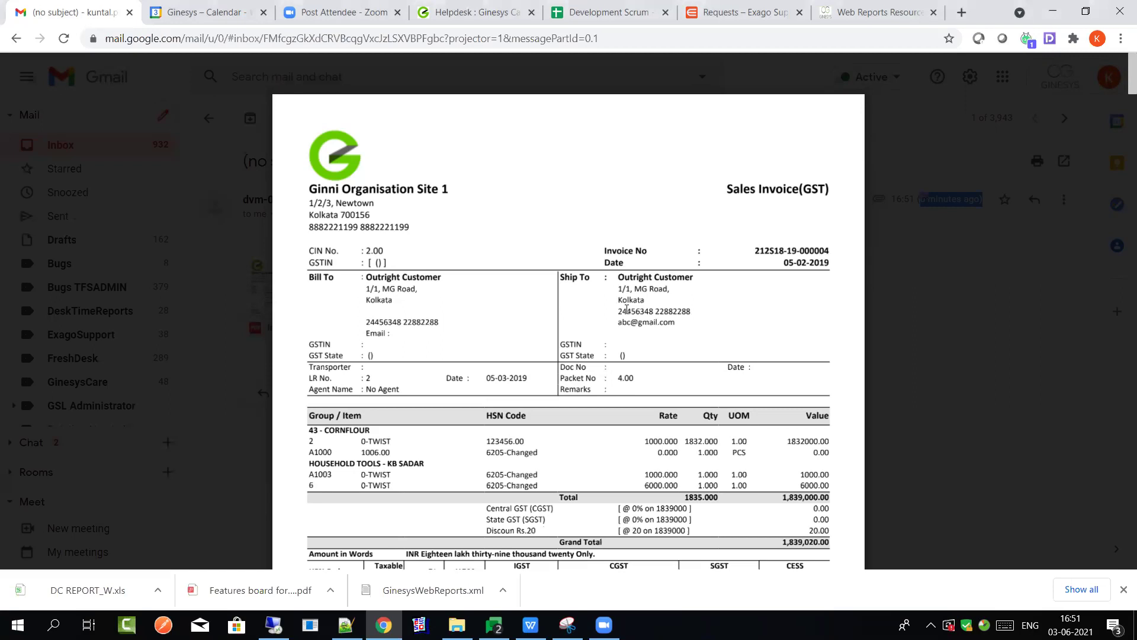
# Scroll through the 113-page invoice PDF, then return to the Remote Desktop session
pyautogui.scroll(-3, 626, 309)
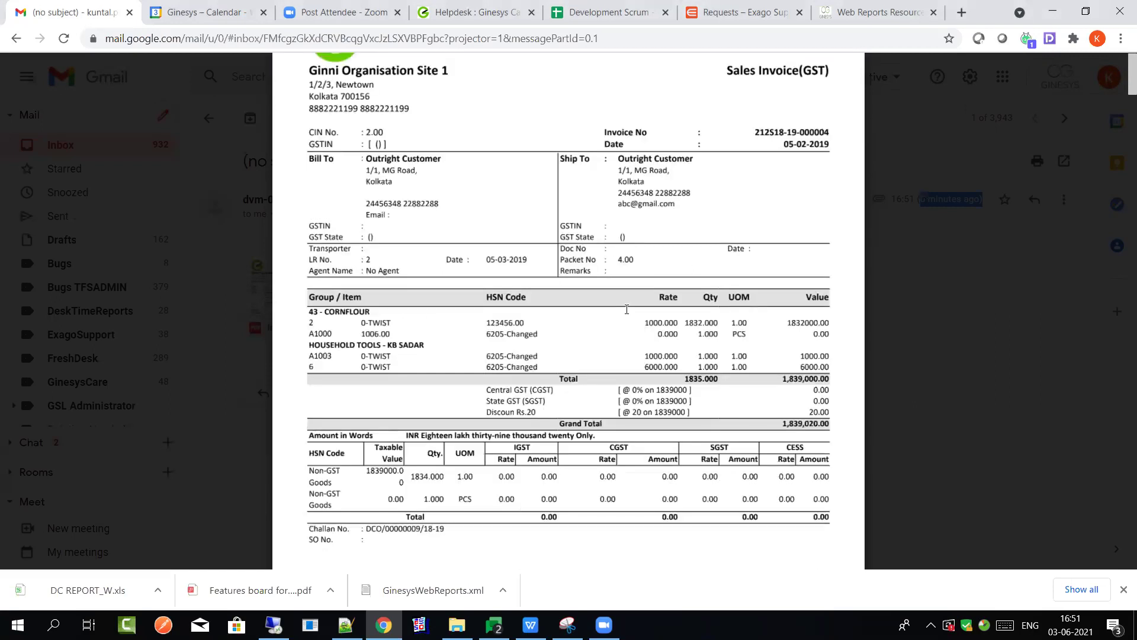
pyautogui.scroll(-10, 627, 309)
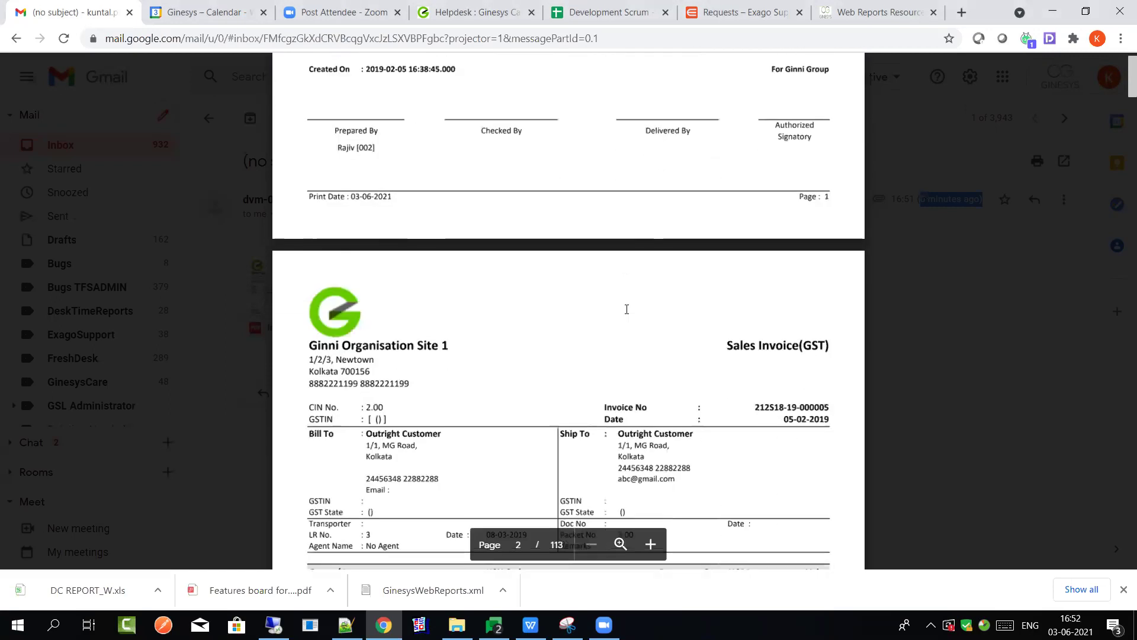
pyautogui.scroll(7, 627, 309)
pyautogui.scroll(-1, 627, 309)
pyautogui.scroll(1, 627, 309)
pyautogui.scroll(10, 627, 310)
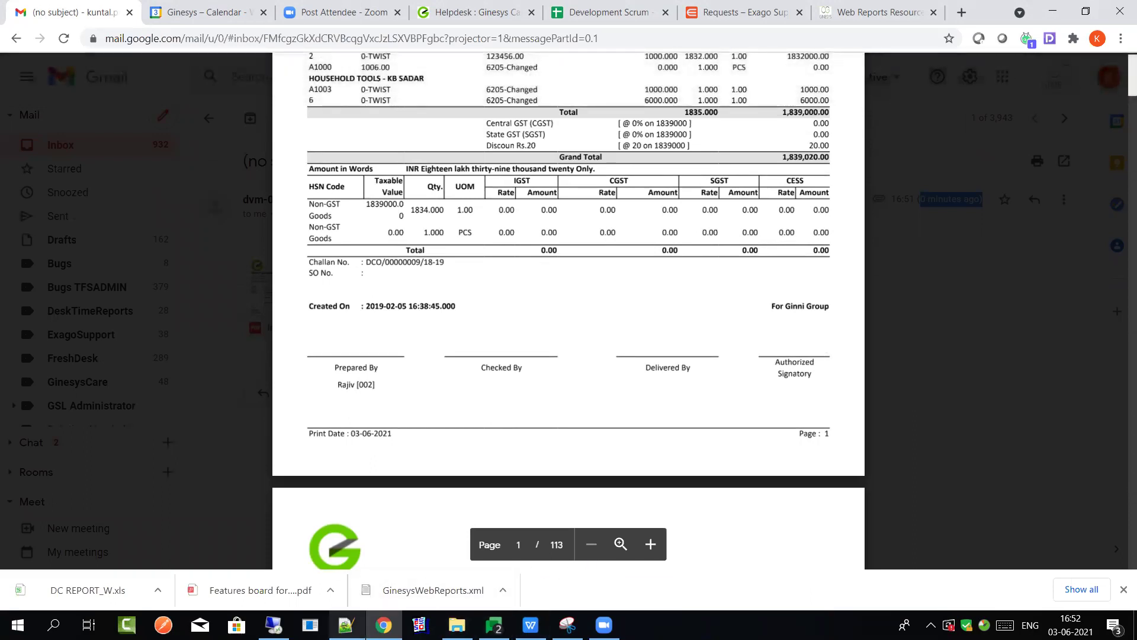
pyautogui.click(273, 625)
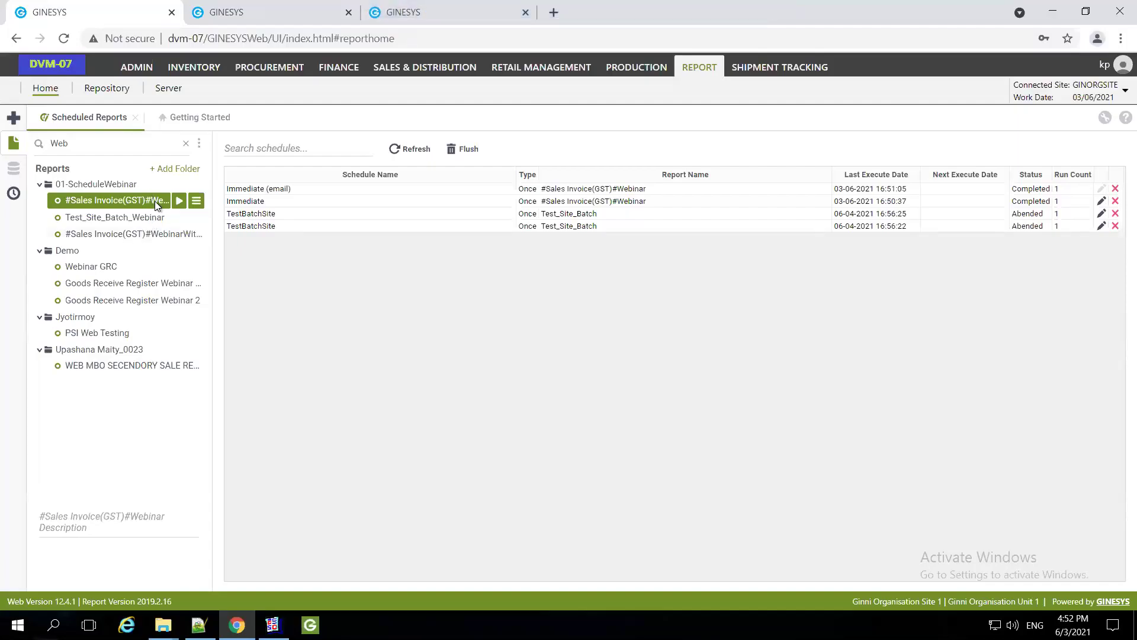
# Edit the #Sales Invoice(GST)#Webinar report in the designer and bring up its Report Filters
pyautogui.rightClick(156, 205)
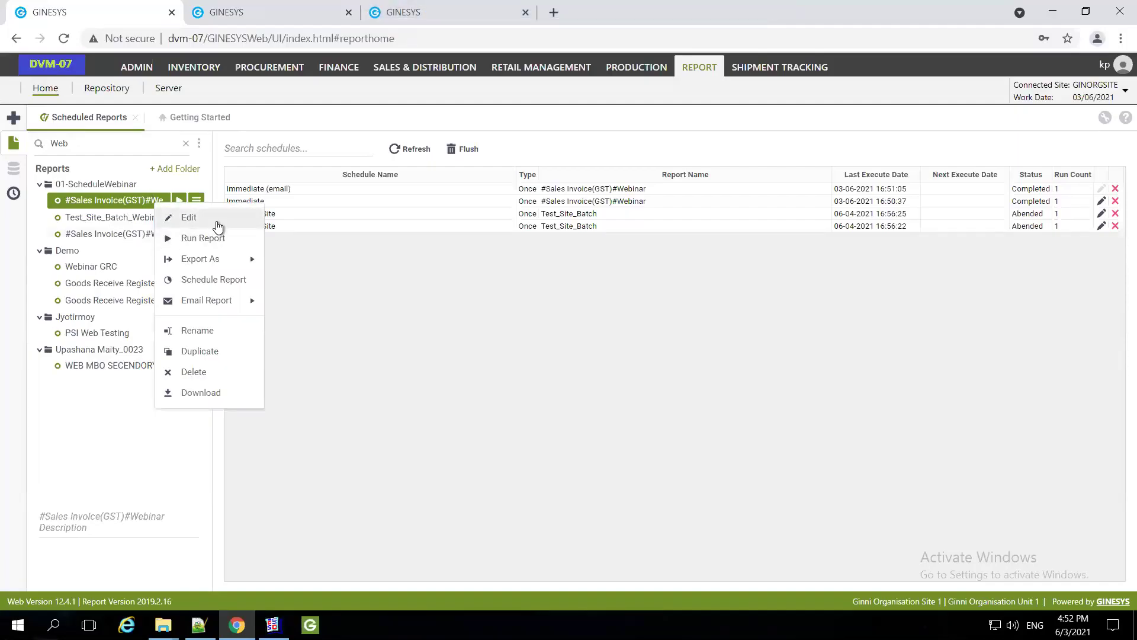
pyautogui.click(217, 223)
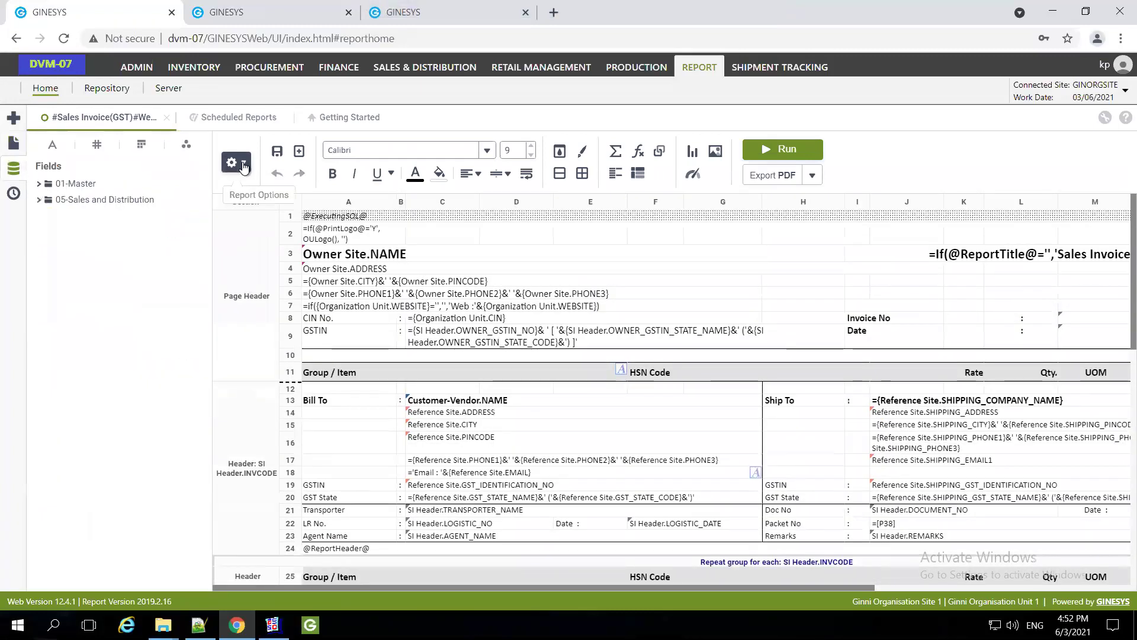
pyautogui.click(242, 164)
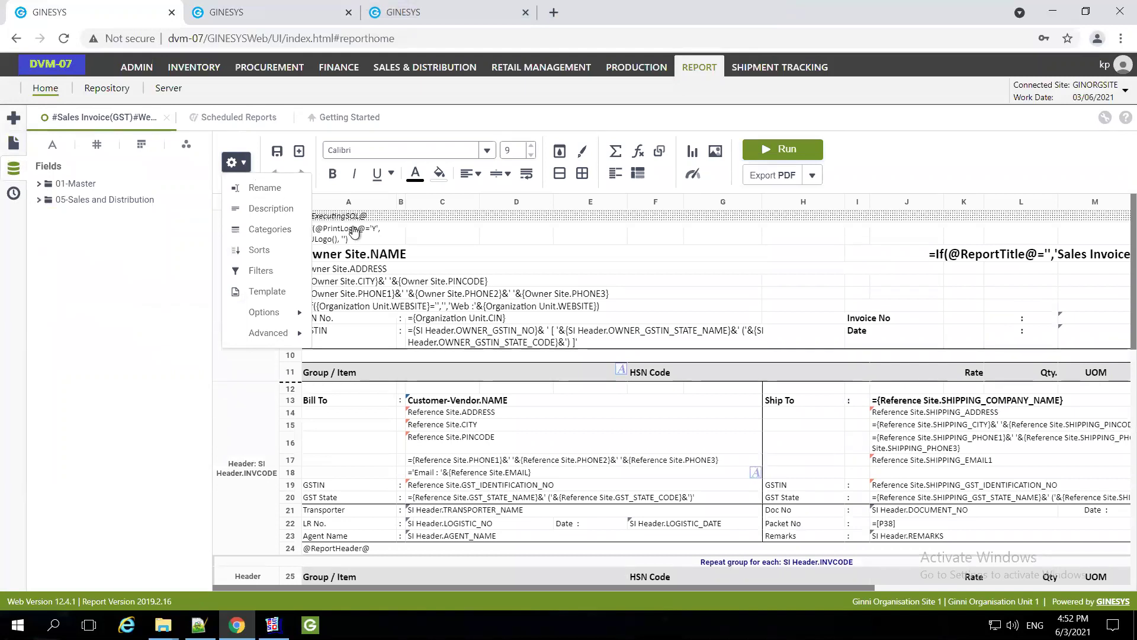
pyautogui.click(272, 271)
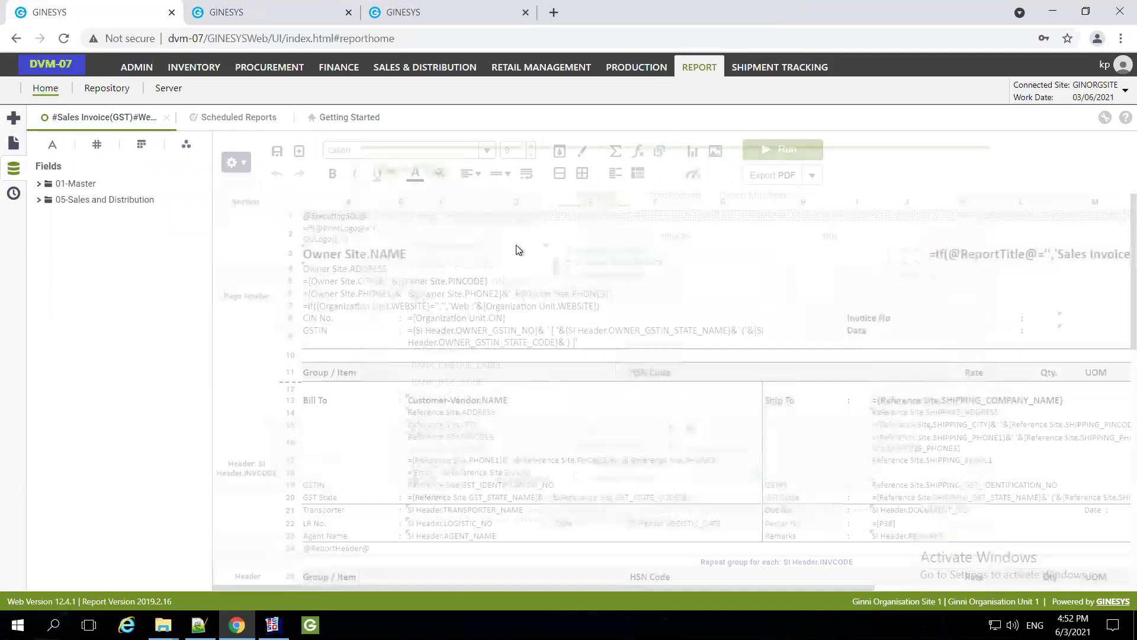
# Remove the three old filter rows and browse the SI Header fields for a new filter
pyautogui.click(510, 244)
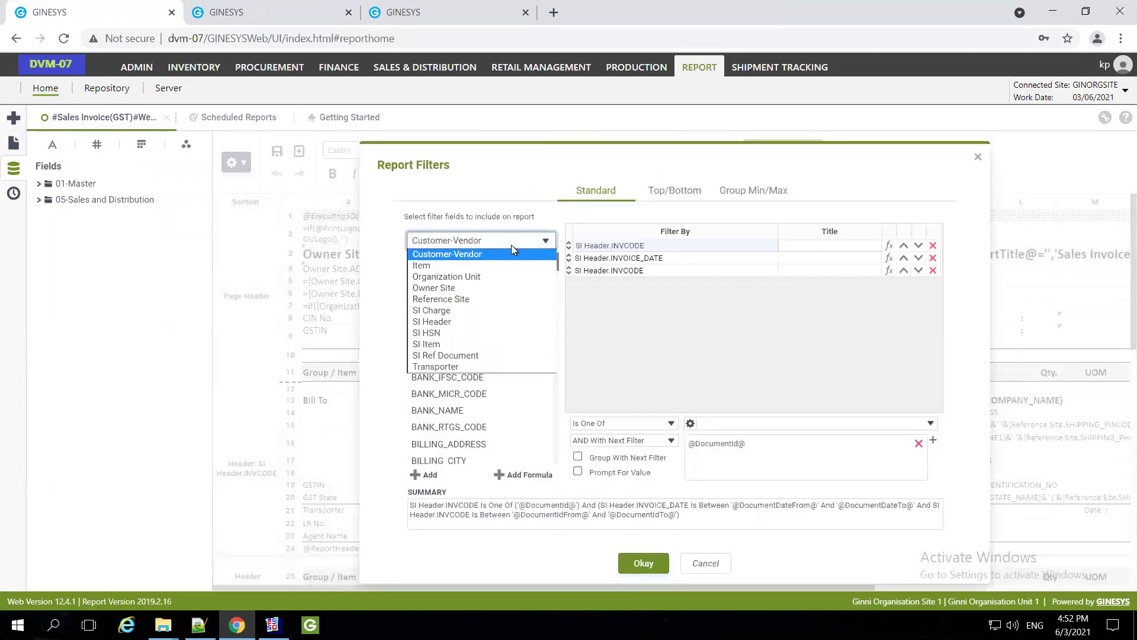
pyautogui.click(450, 322)
pyautogui.click(453, 311)
pyautogui.press('c')
pyautogui.press('r')
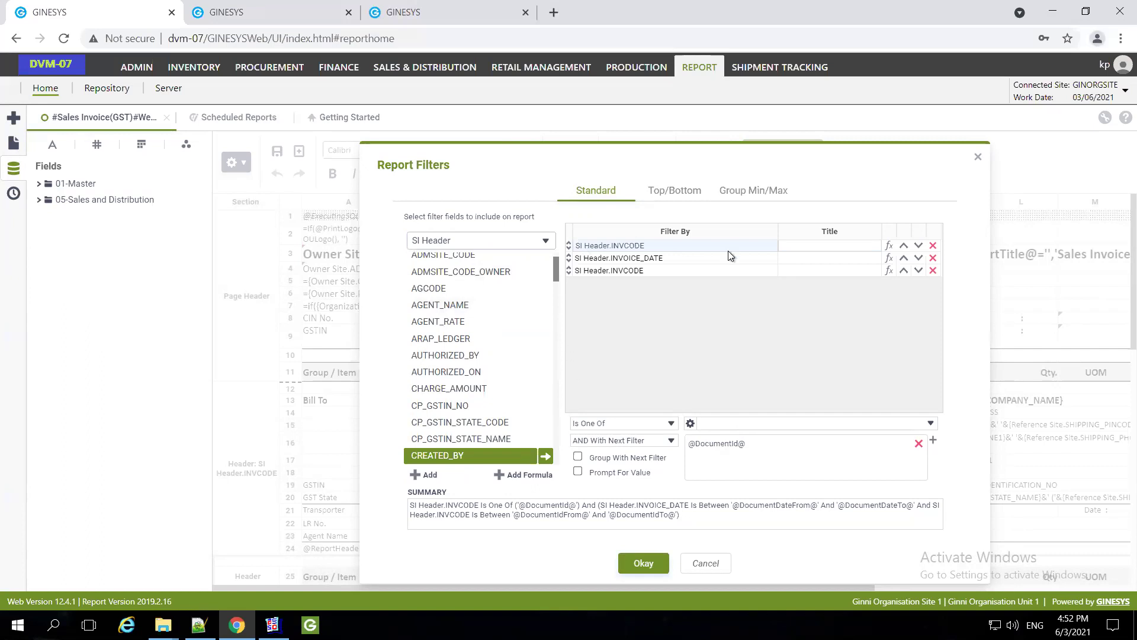
pyautogui.click(933, 245)
pyautogui.click(934, 245)
pyautogui.click(933, 245)
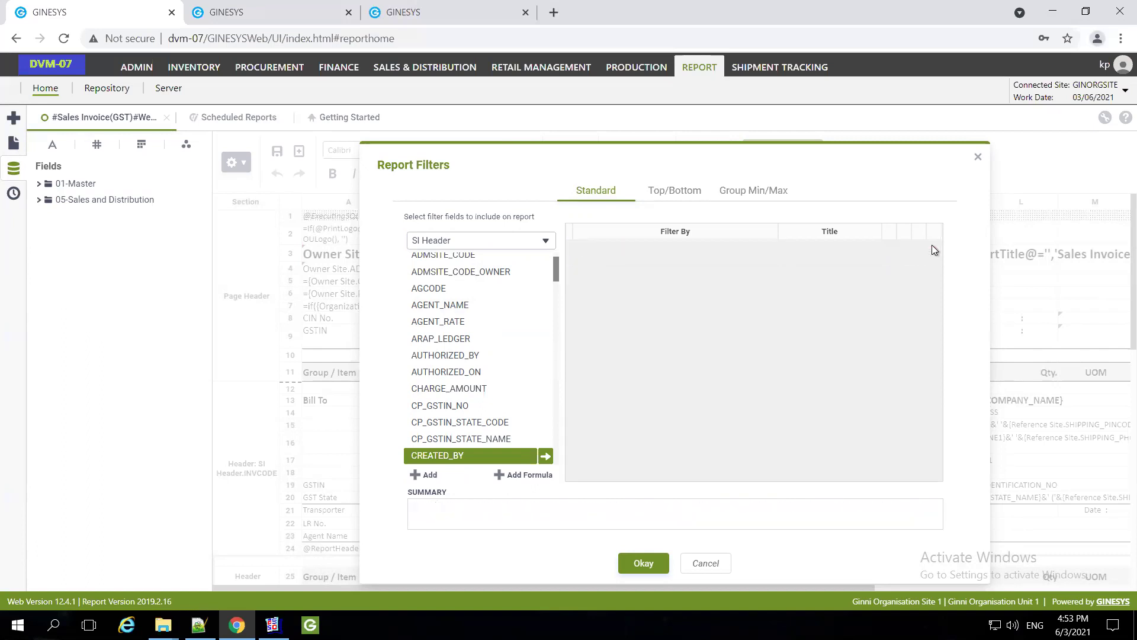
pyautogui.click(499, 293)
pyautogui.hotkey('shift', 'pagedown')
# Add an SI Header CREATED_ON filter set to Greater Than the Yesterday formula
pyautogui.click(446, 440)
pyautogui.press('Down')
pyautogui.press('Down')
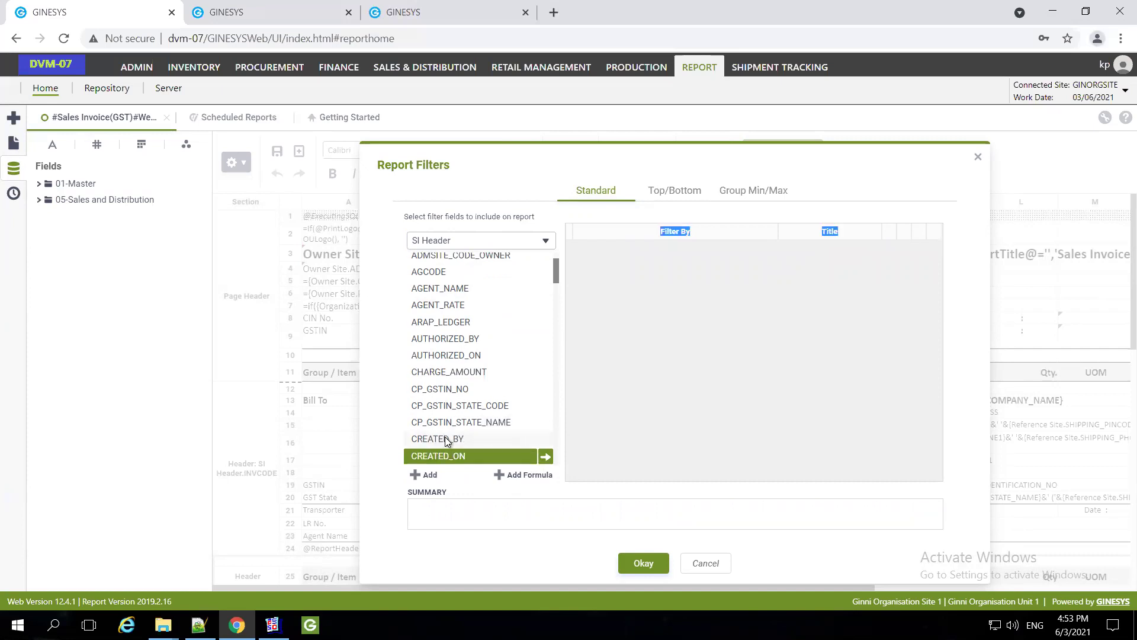
pyautogui.click(544, 458)
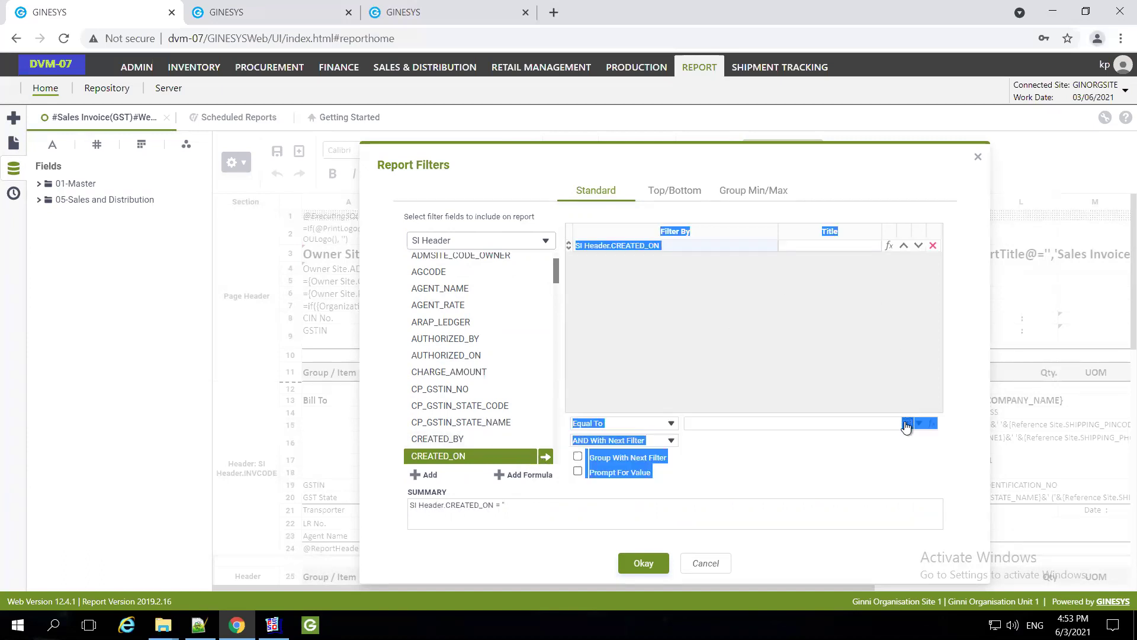
pyautogui.click(906, 424)
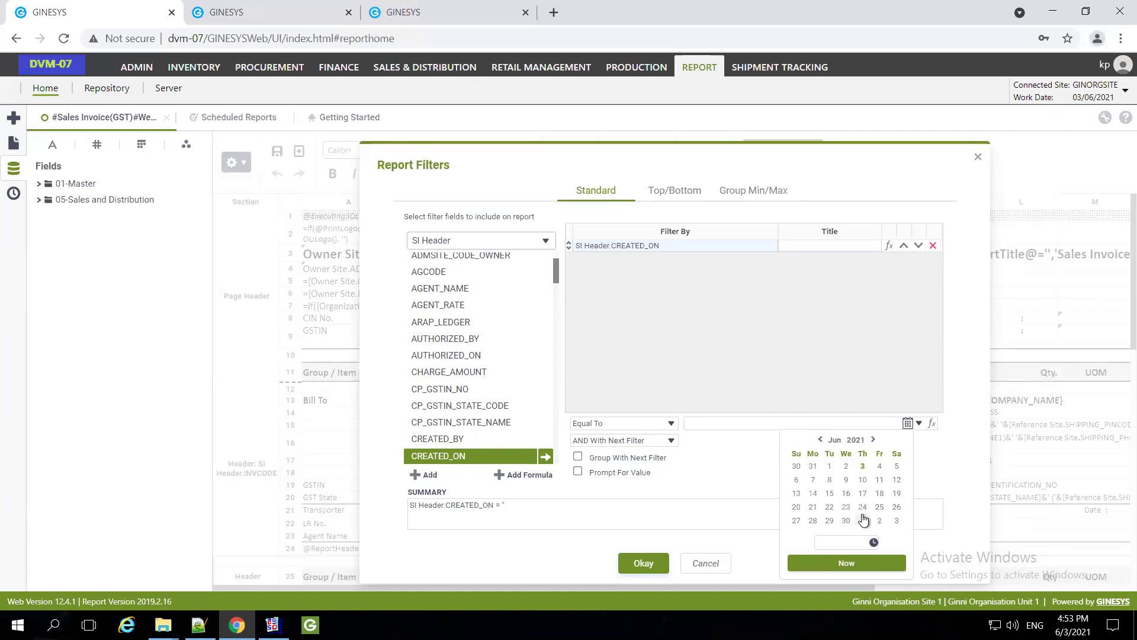
pyautogui.click(845, 468)
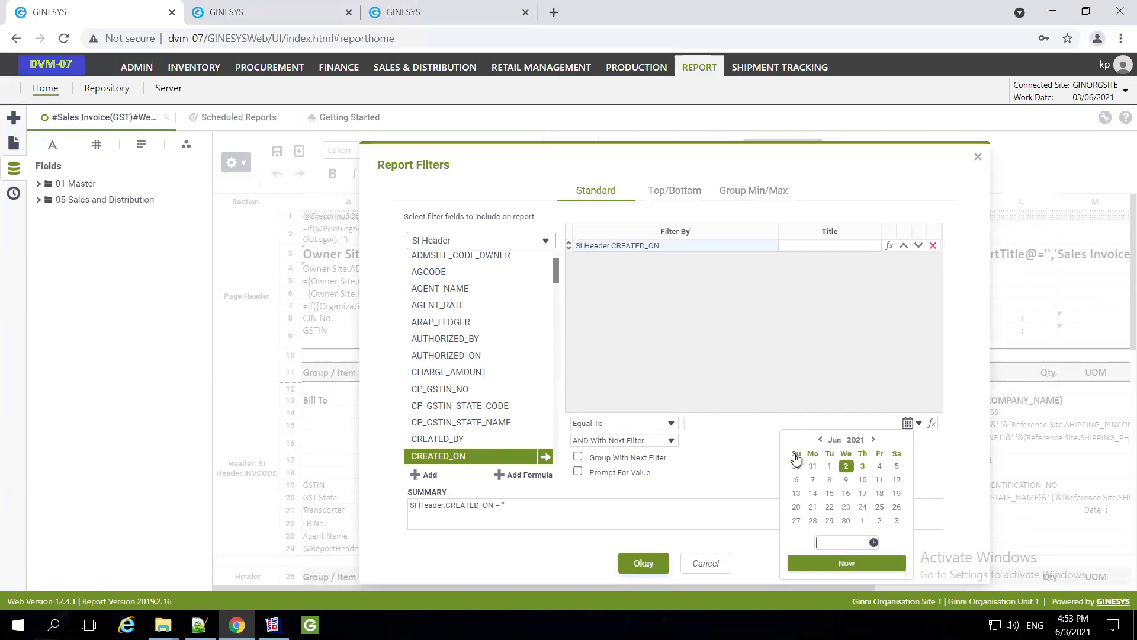
pyautogui.click(667, 425)
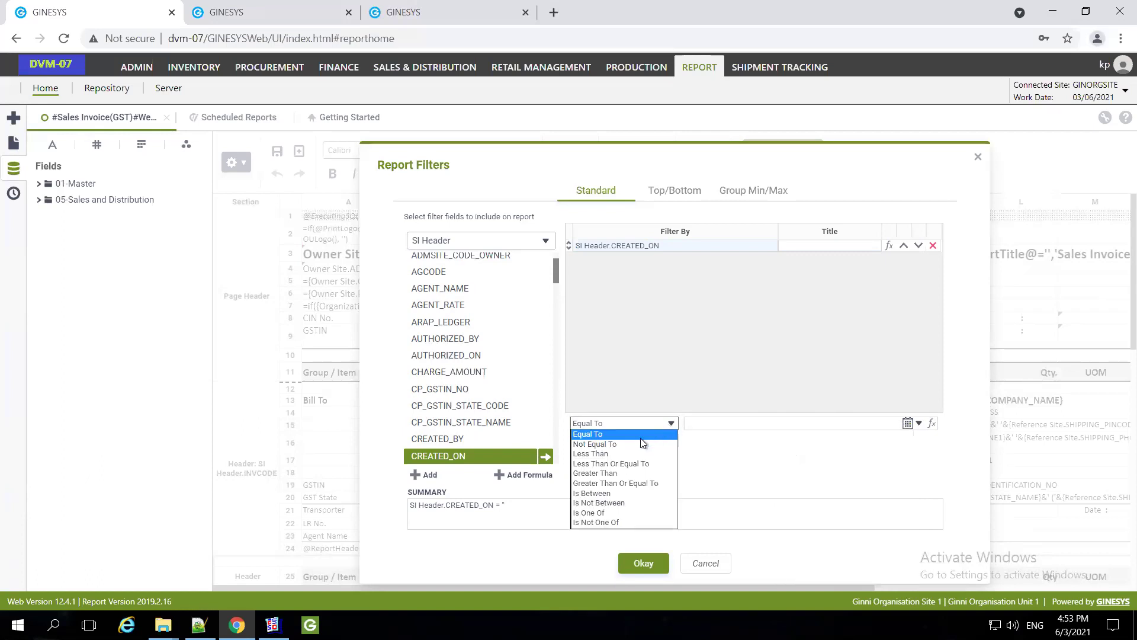
pyautogui.click(613, 474)
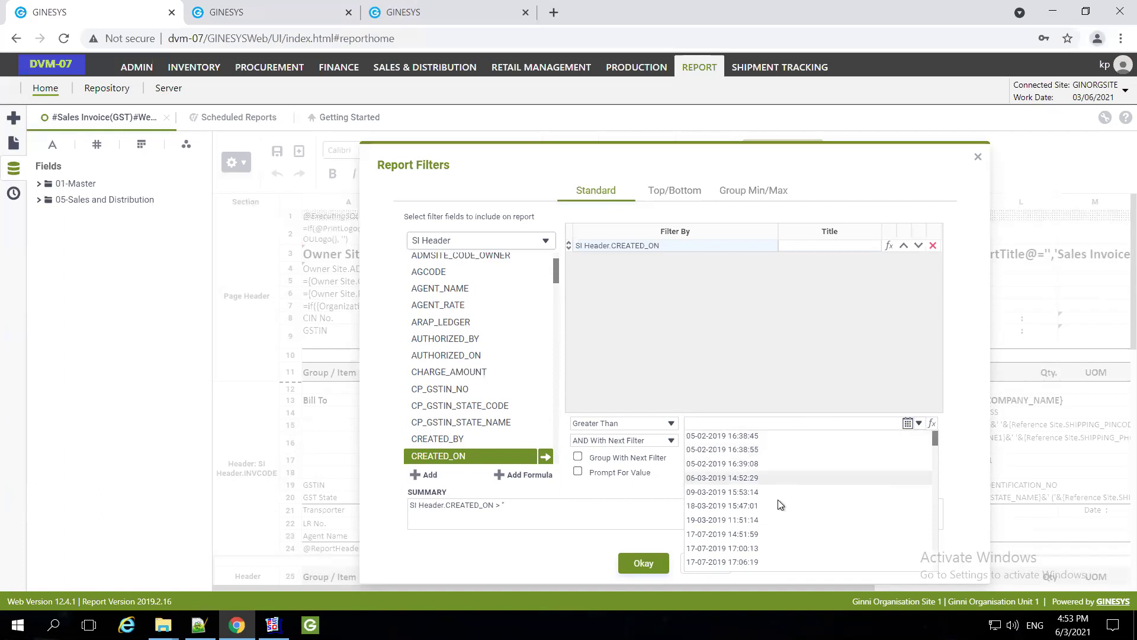
pyautogui.click(931, 423)
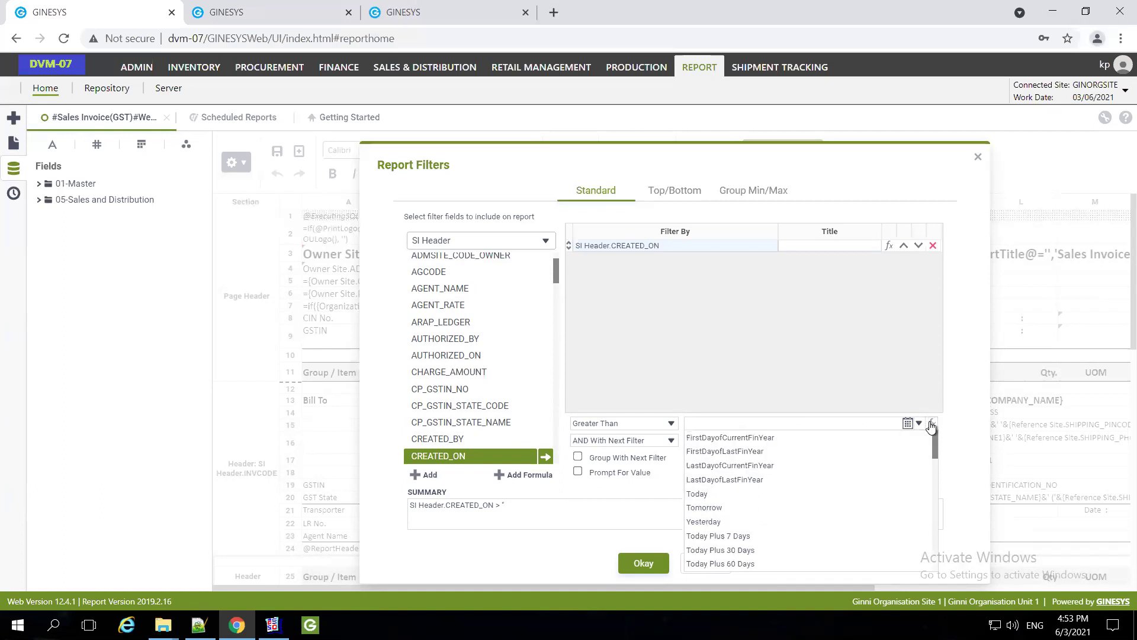
pyautogui.click(726, 518)
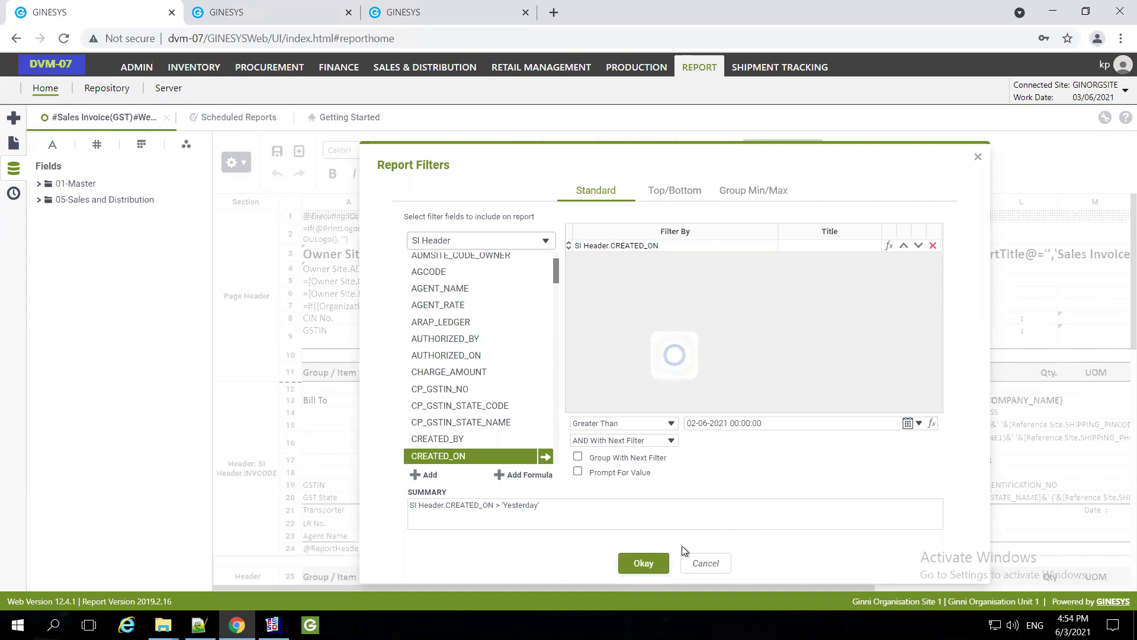
# Confirm the new filter, save the report and close its designer tab
pyautogui.click(692, 561)
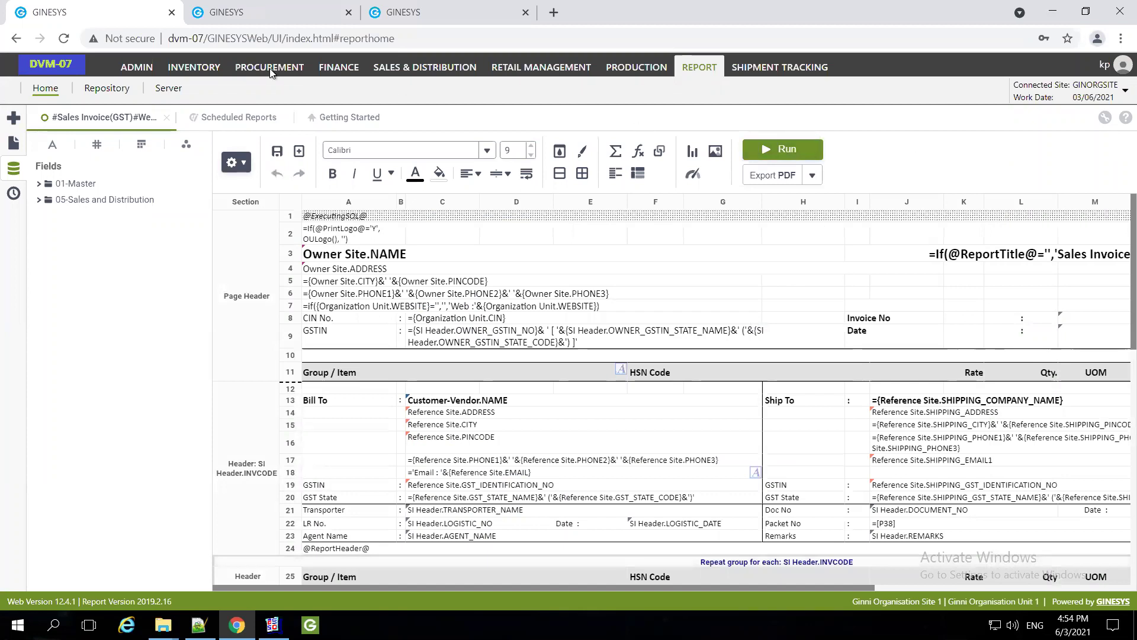
pyautogui.click(277, 151)
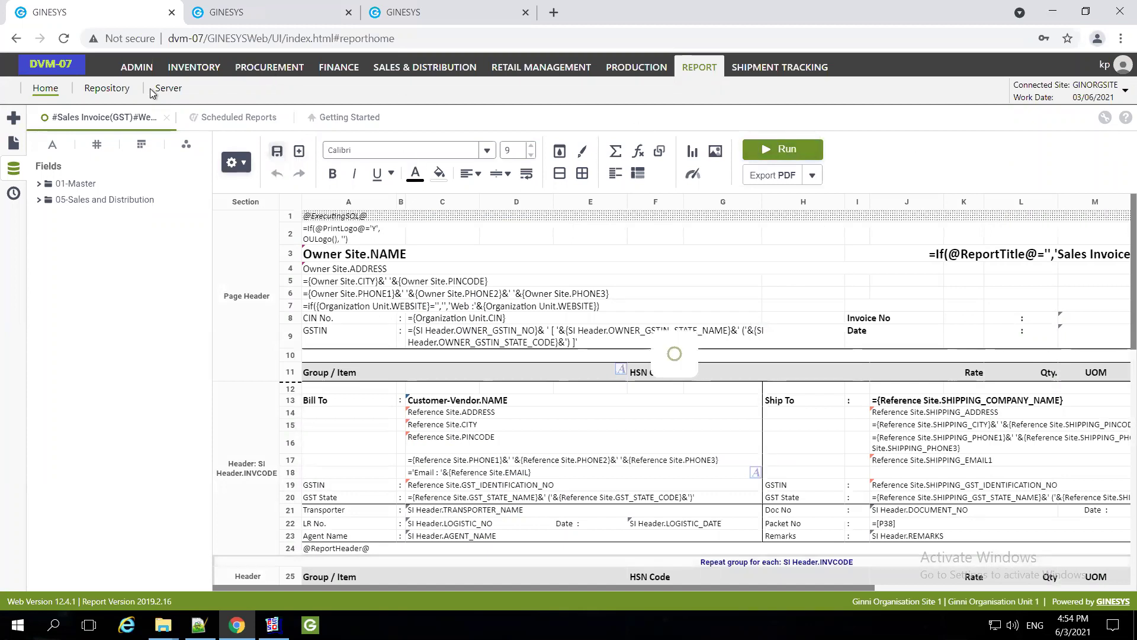
pyautogui.click(168, 121)
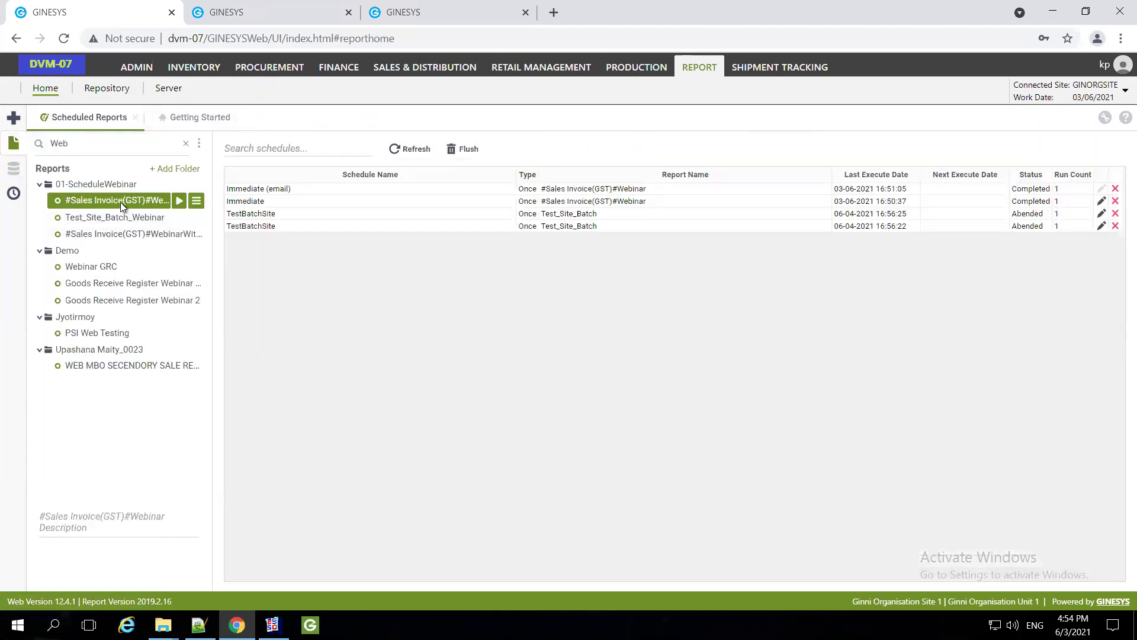
pyautogui.rightClick(121, 202)
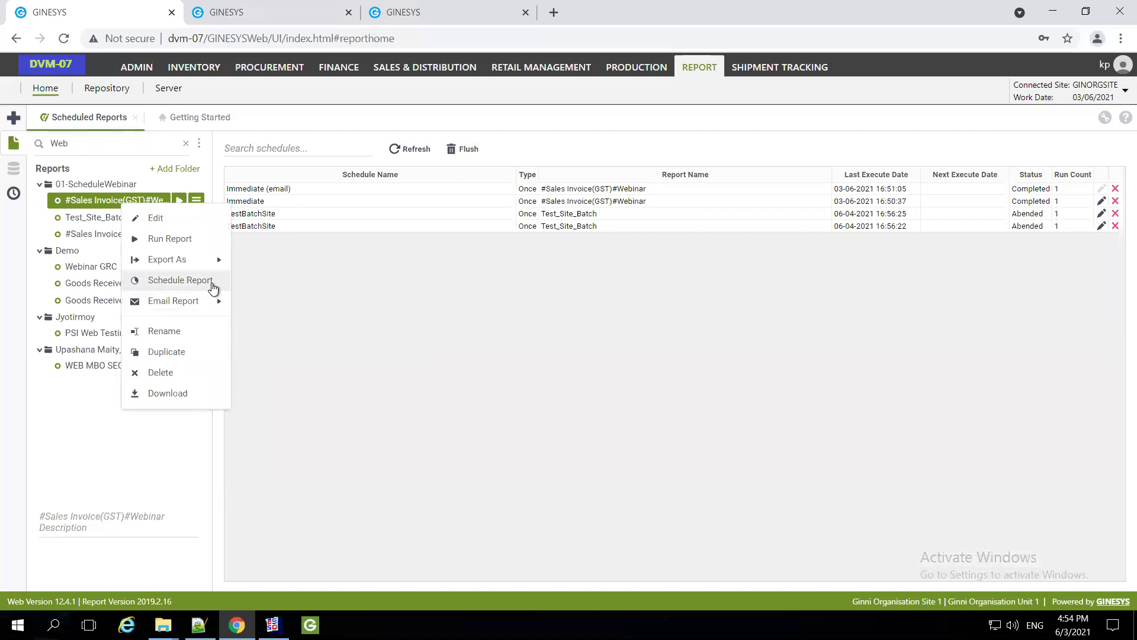
# Email the report as PDF immediately and refresh Scheduled Reports until the run shows Completed
pyautogui.moveTo(214, 303)
pyautogui.click(341, 335)
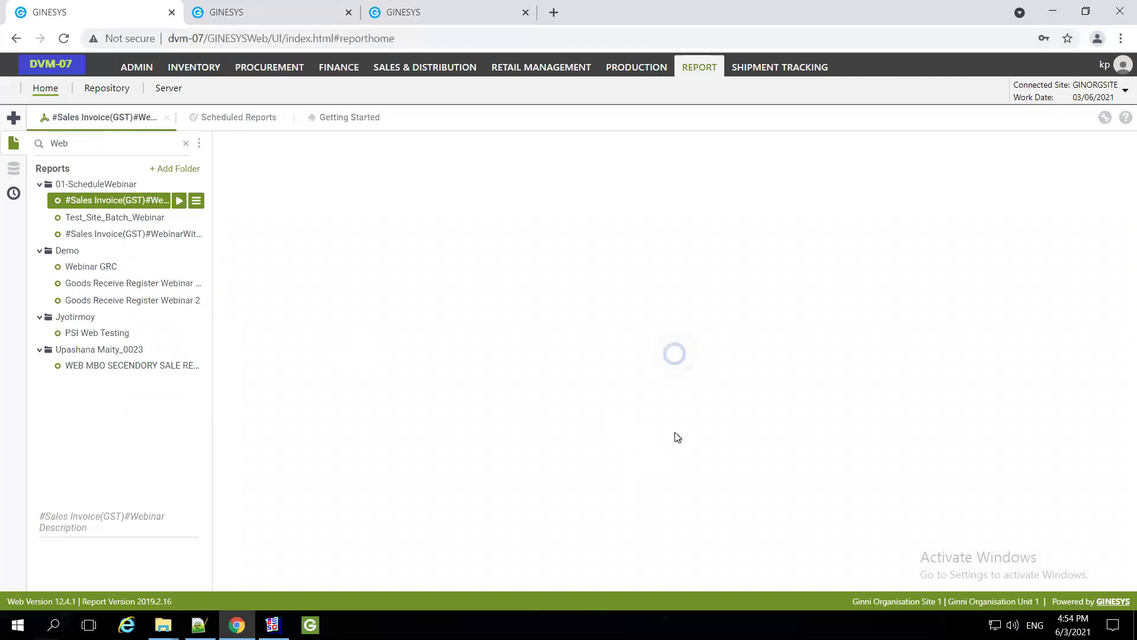
pyautogui.click(643, 459)
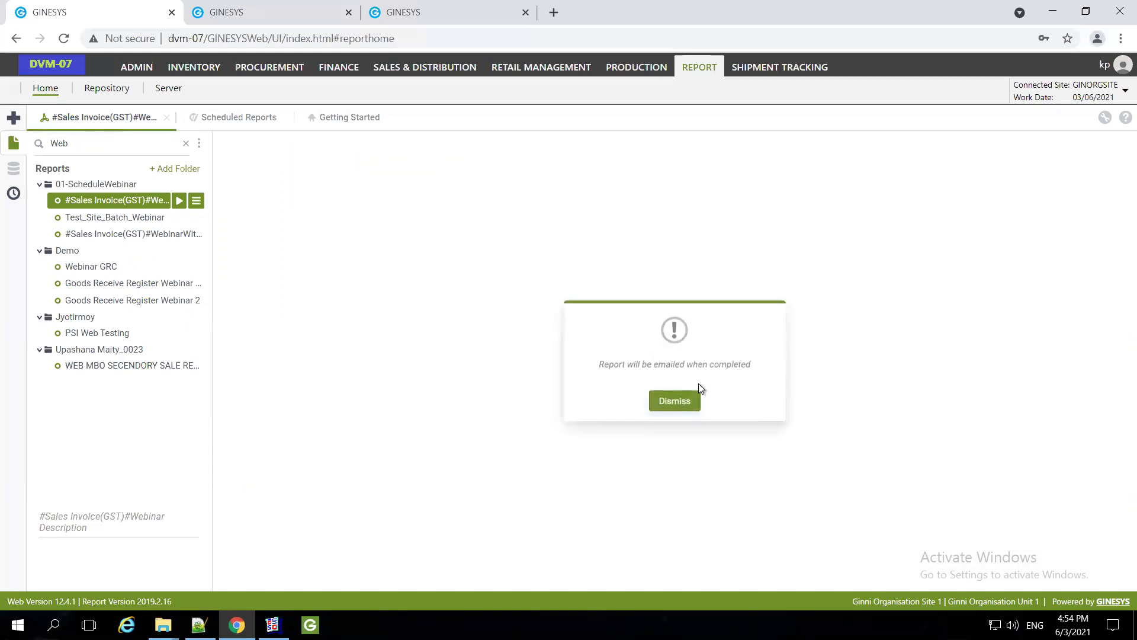
pyautogui.click(675, 401)
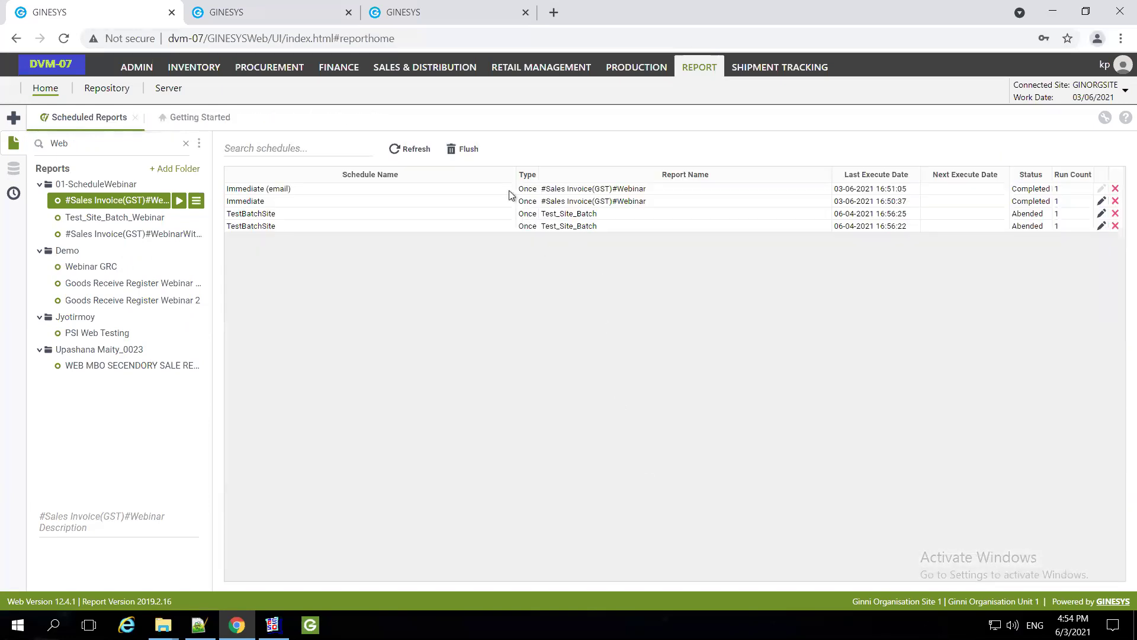
pyautogui.click(410, 149)
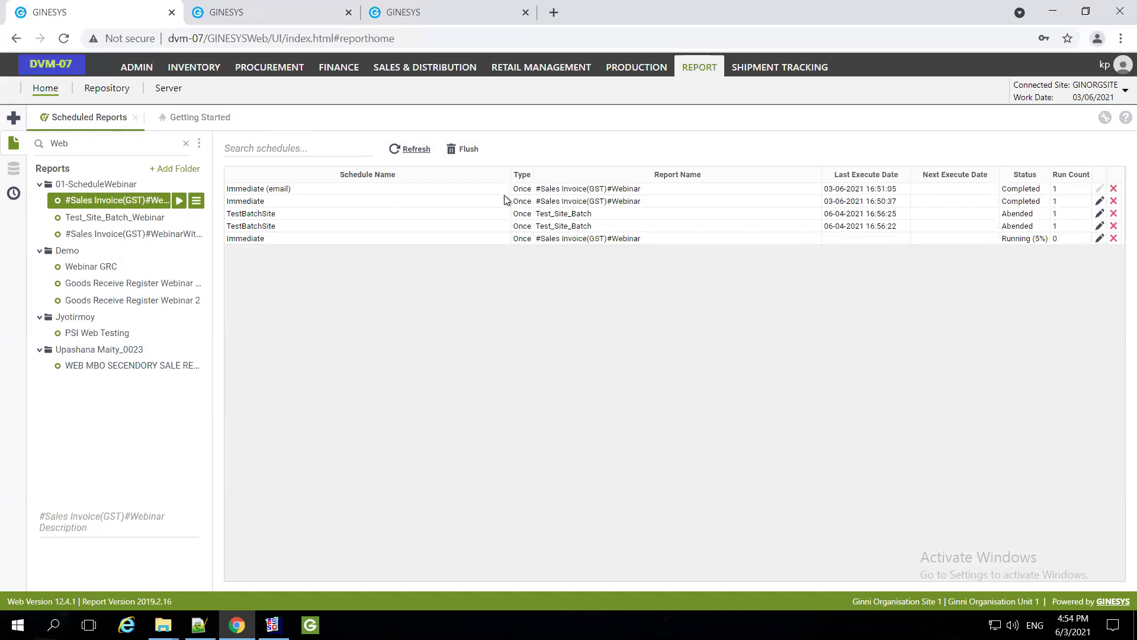
pyautogui.click(596, 239)
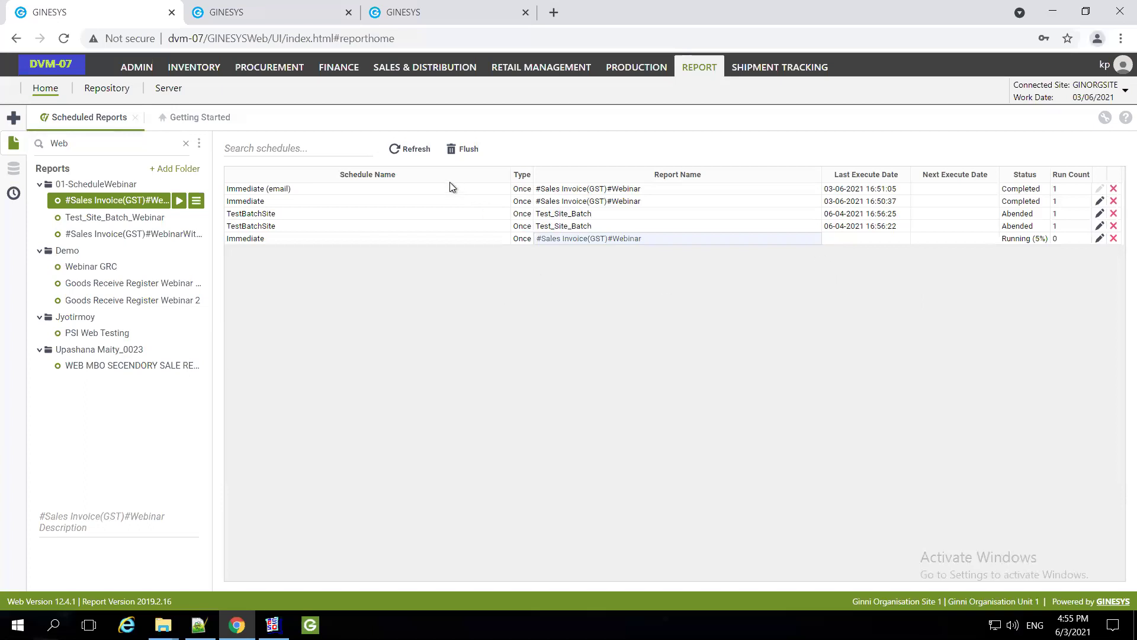
pyautogui.click(412, 152)
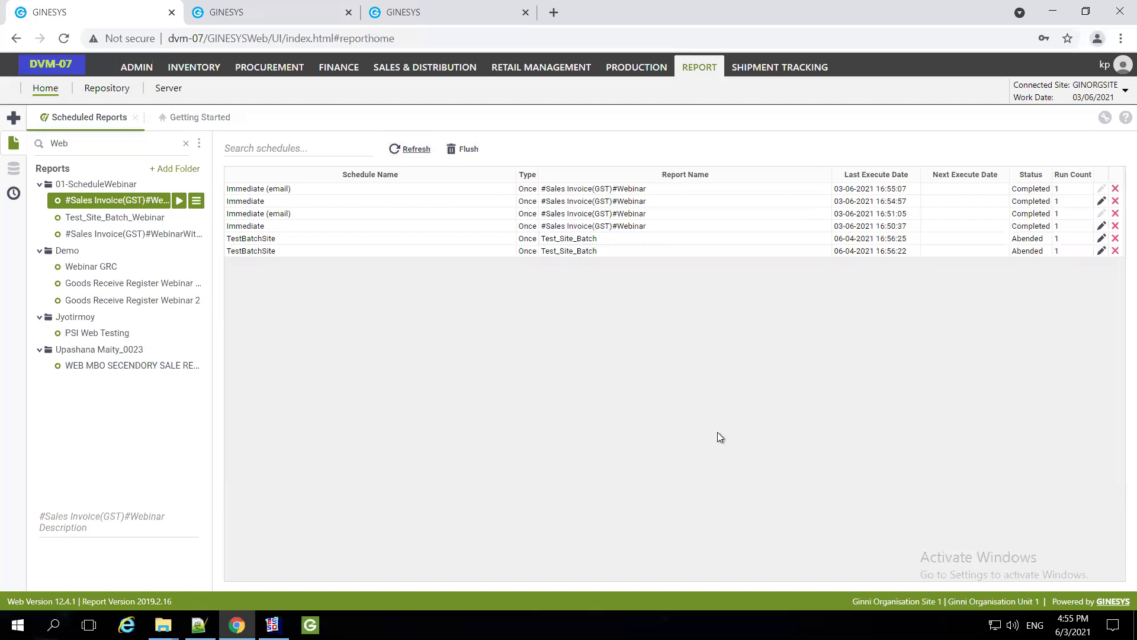
# Preview the newest dvm-07 email's one-page invoice PDF dated 03-06-2021, then return to the remote session
pyautogui.moveTo(644, 2)
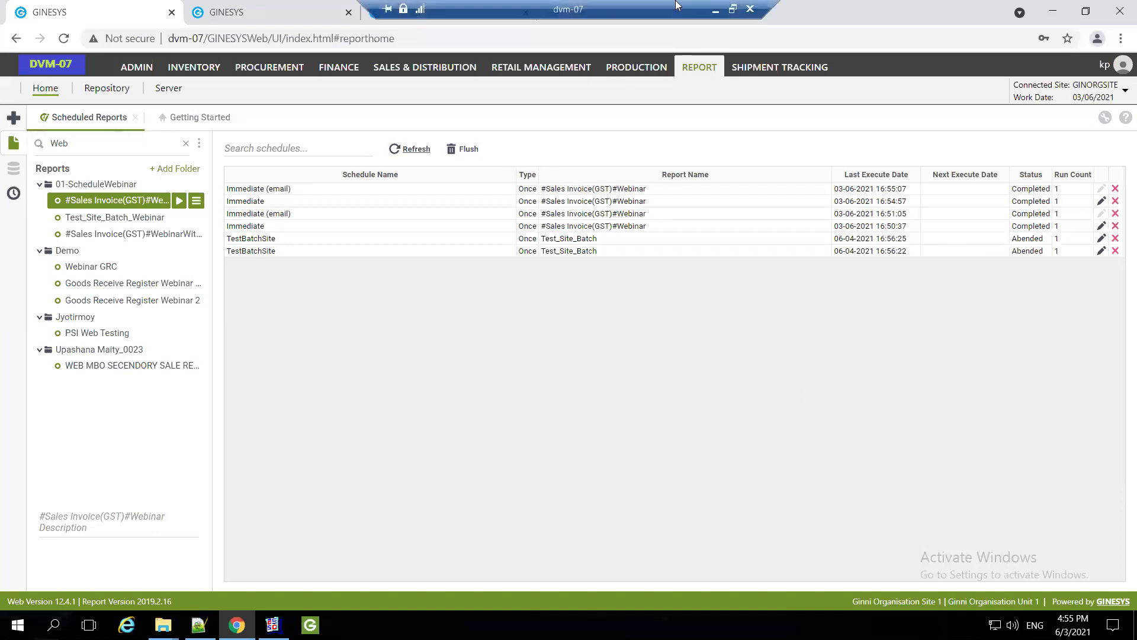
pyautogui.click(716, 18)
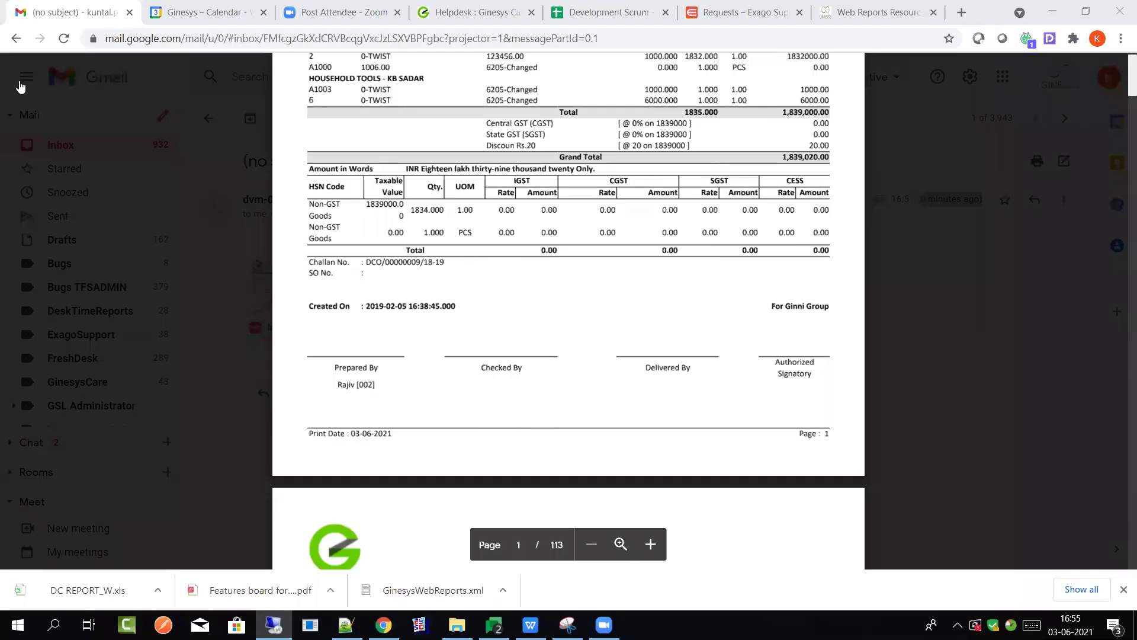
pyautogui.click(196, 149)
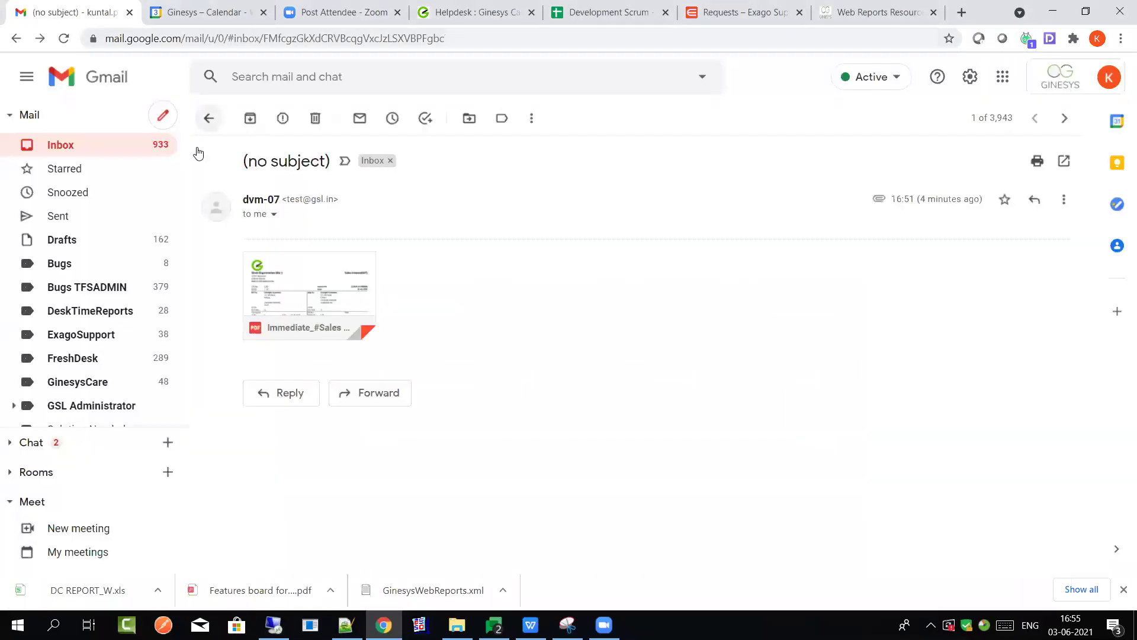
pyautogui.click(208, 118)
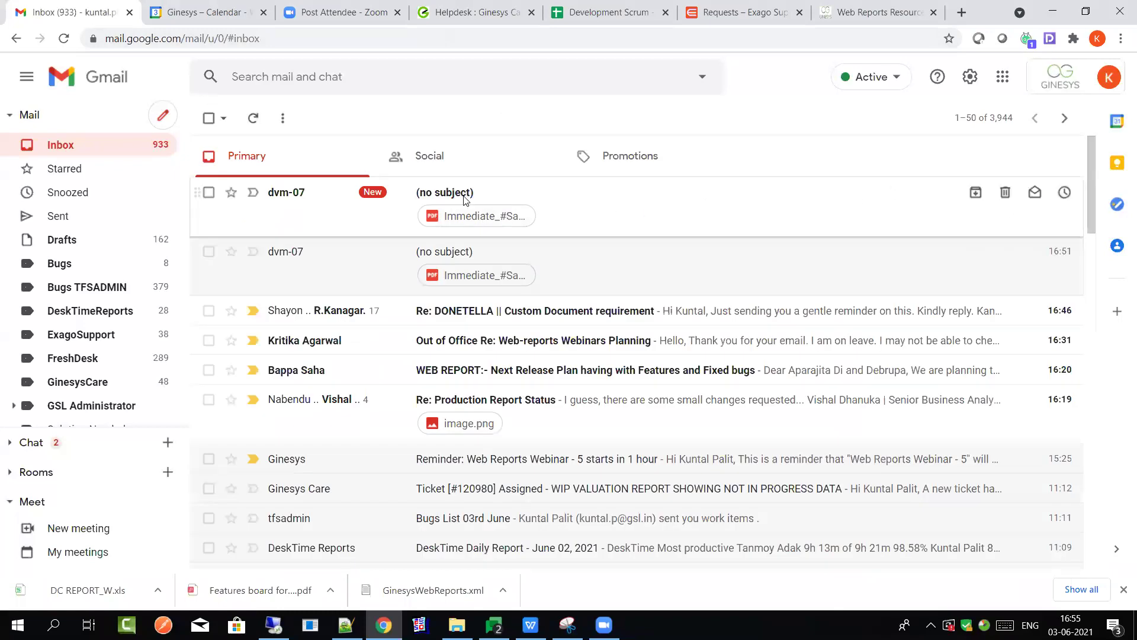
pyautogui.click(460, 199)
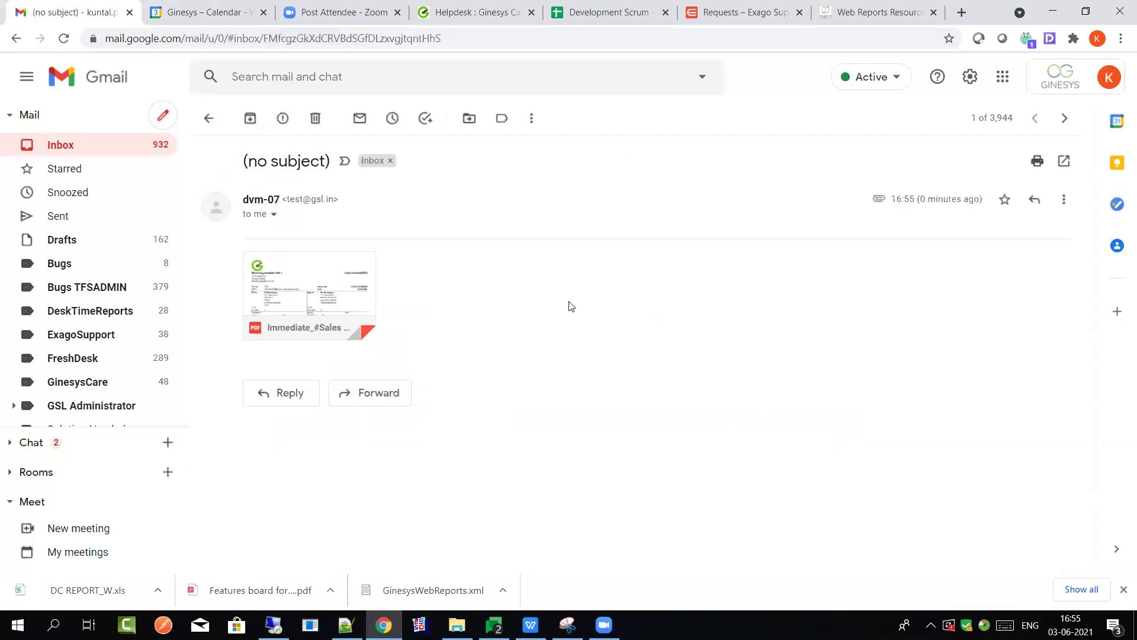
pyautogui.click(359, 285)
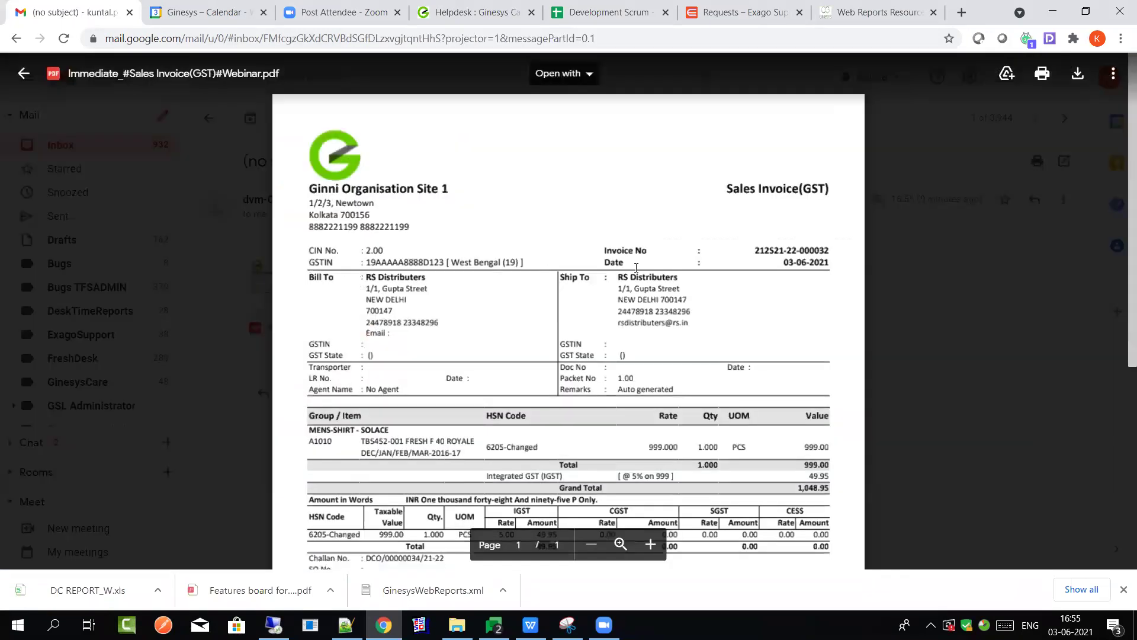
pyautogui.moveTo(786, 261); pyautogui.dragTo(838, 262)
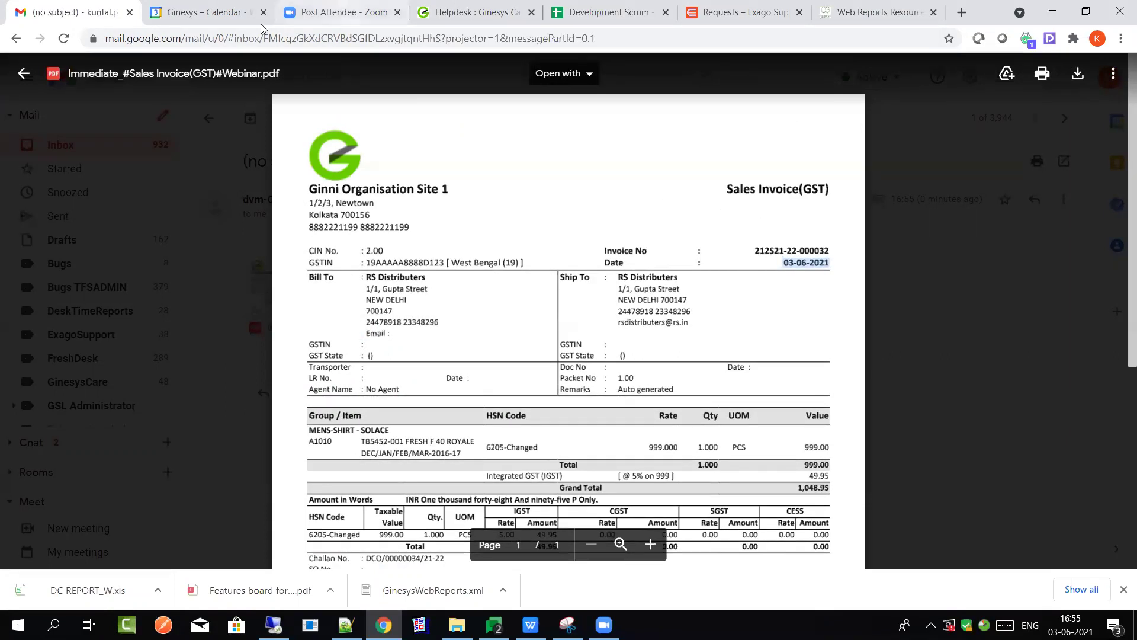
pyautogui.hotkey('alt', 'Tab')
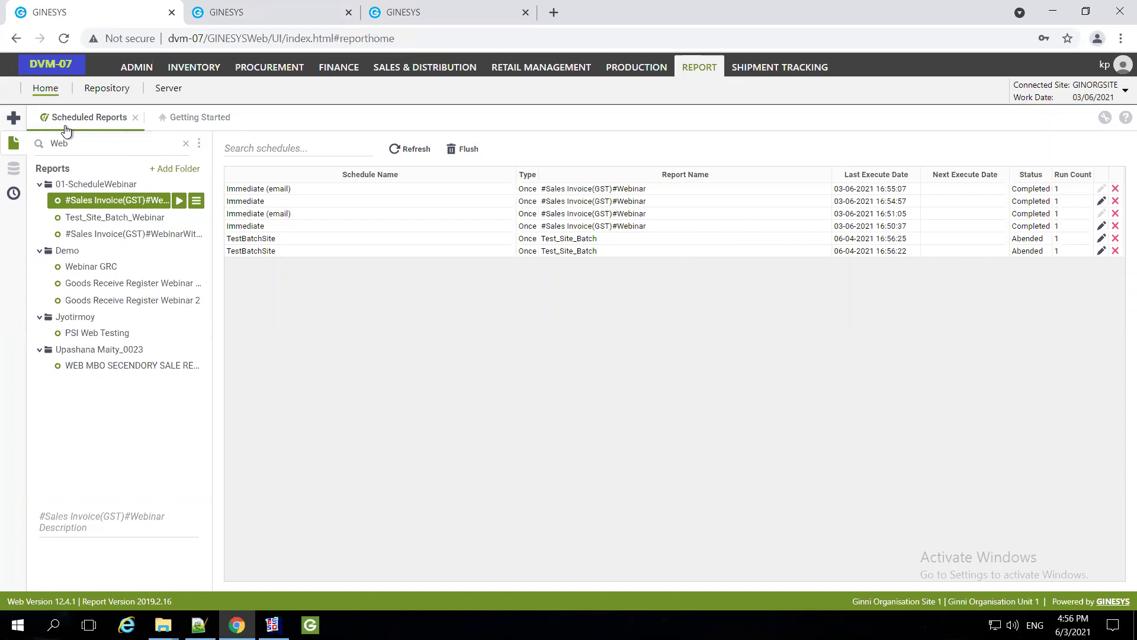
# Reopen the Sales Invoice(GST) report to verify its CREATED_ON greater than Yesterday filter, then close it
pyautogui.click(137, 117)
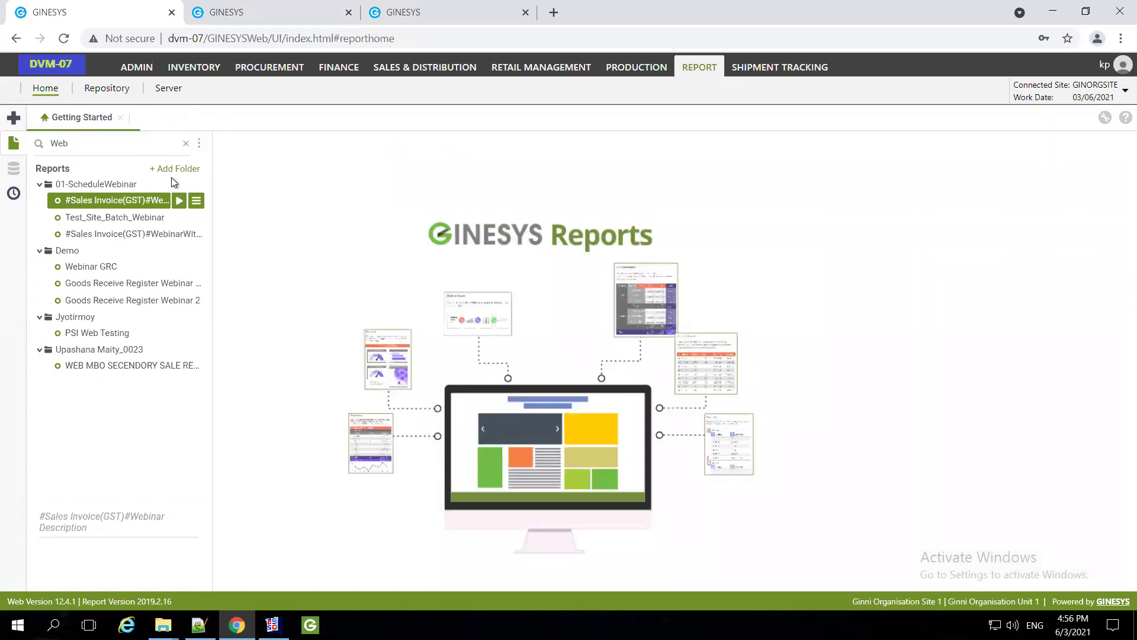
pyautogui.rightClick(106, 202)
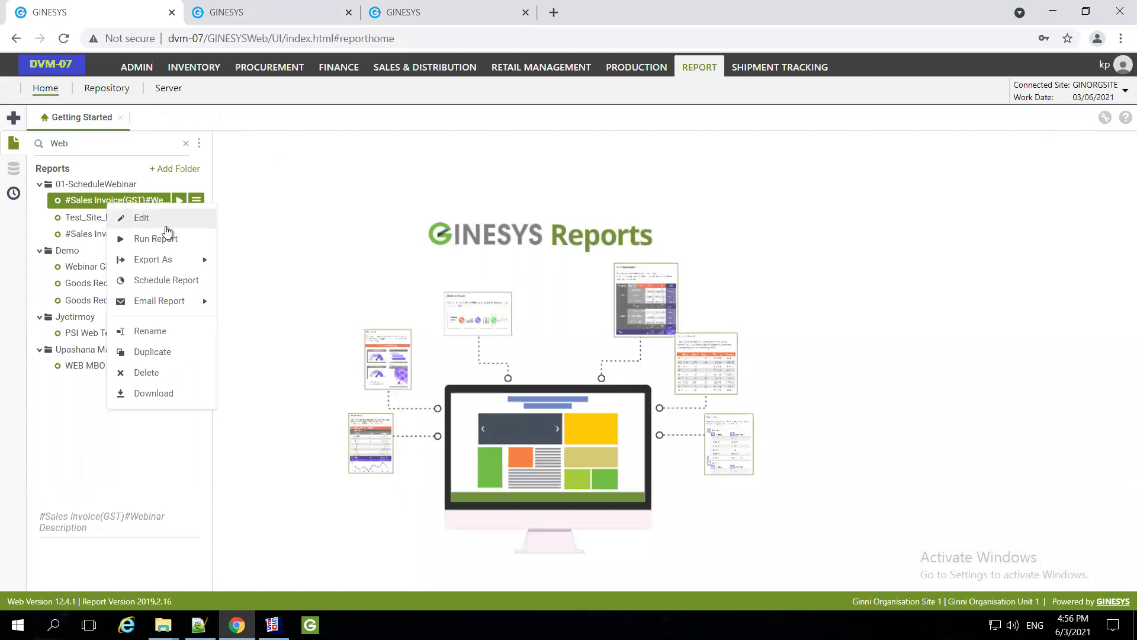
pyautogui.click(142, 218)
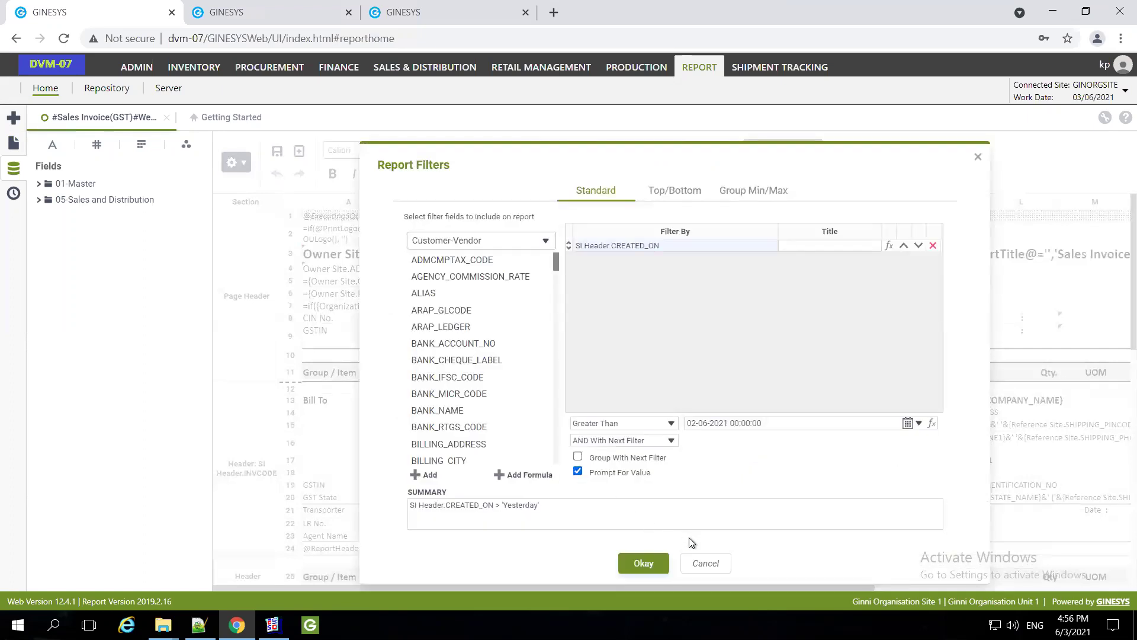
pyautogui.press('Return')
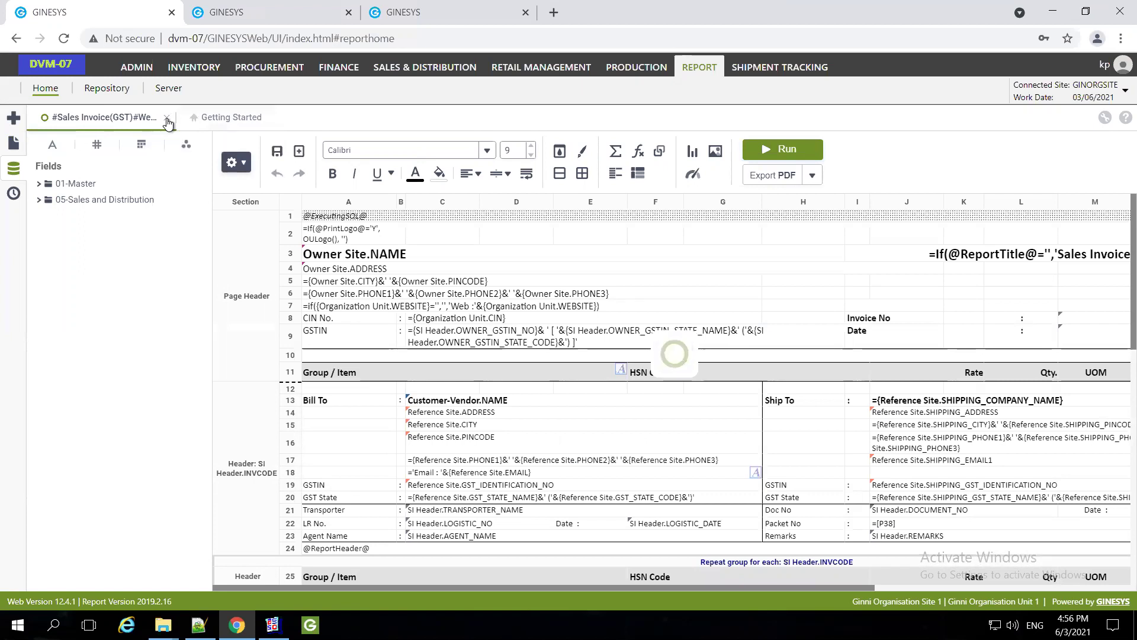
pyautogui.click(168, 120)
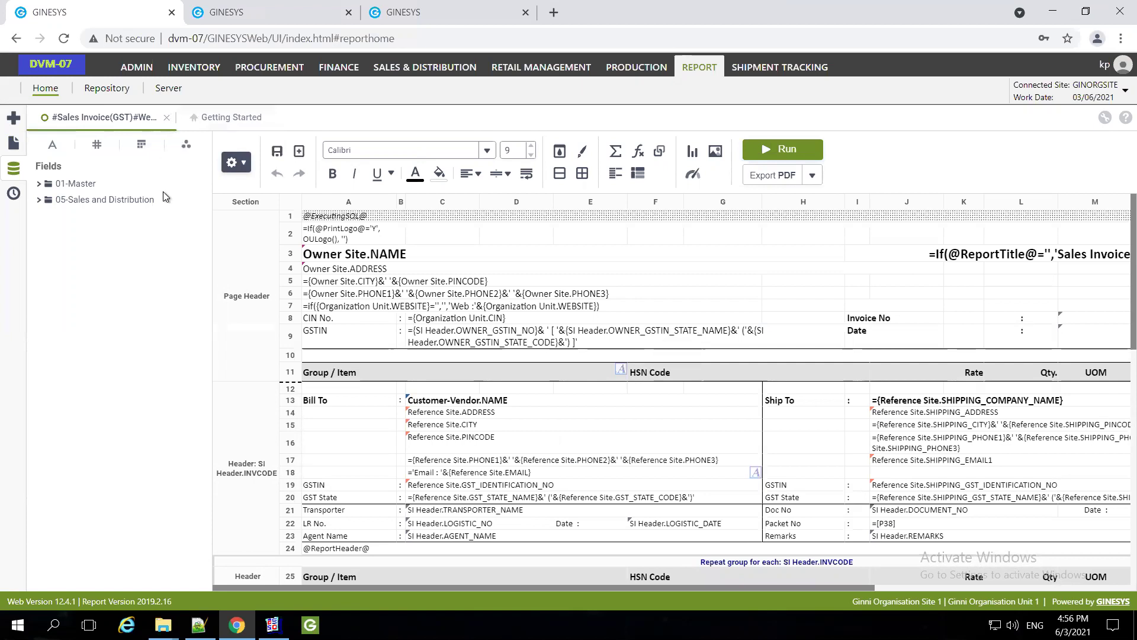
pyautogui.rightClick(113, 207)
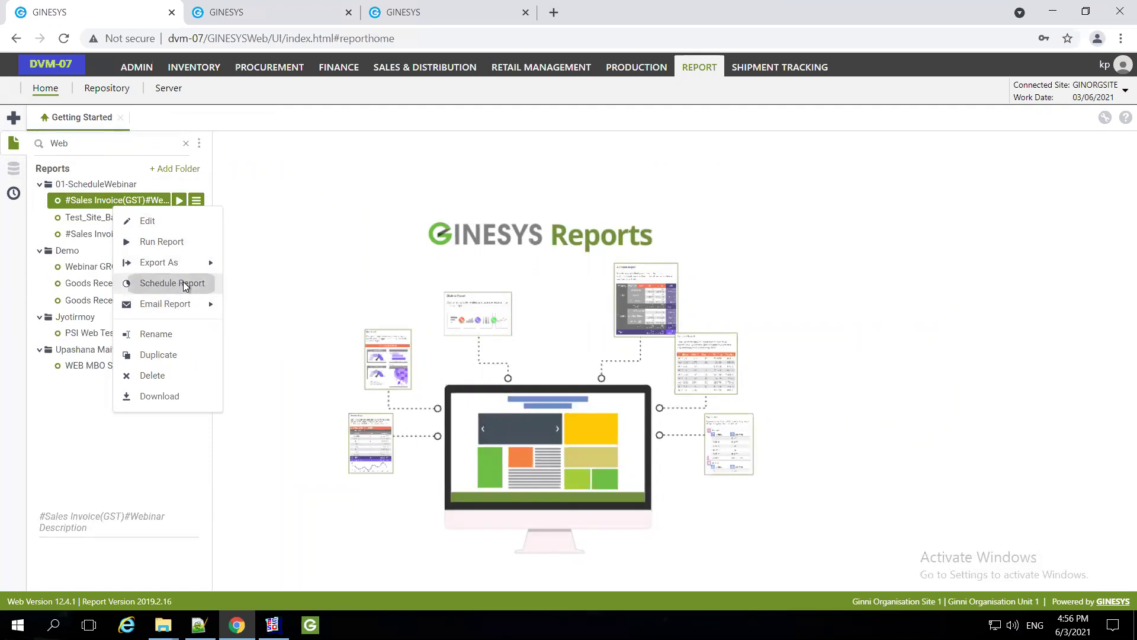
# Start a schedule named TestNormalWithoutMail exporting PDF and executing immediately, then review its parameters
pyautogui.click(185, 283)
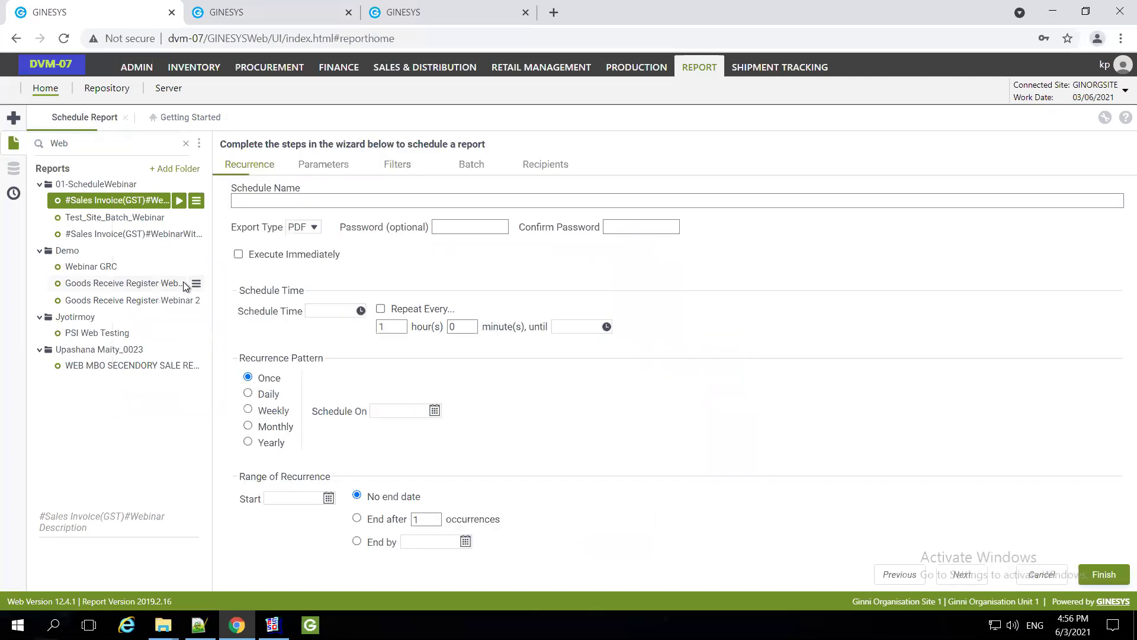
pyautogui.click(300, 203)
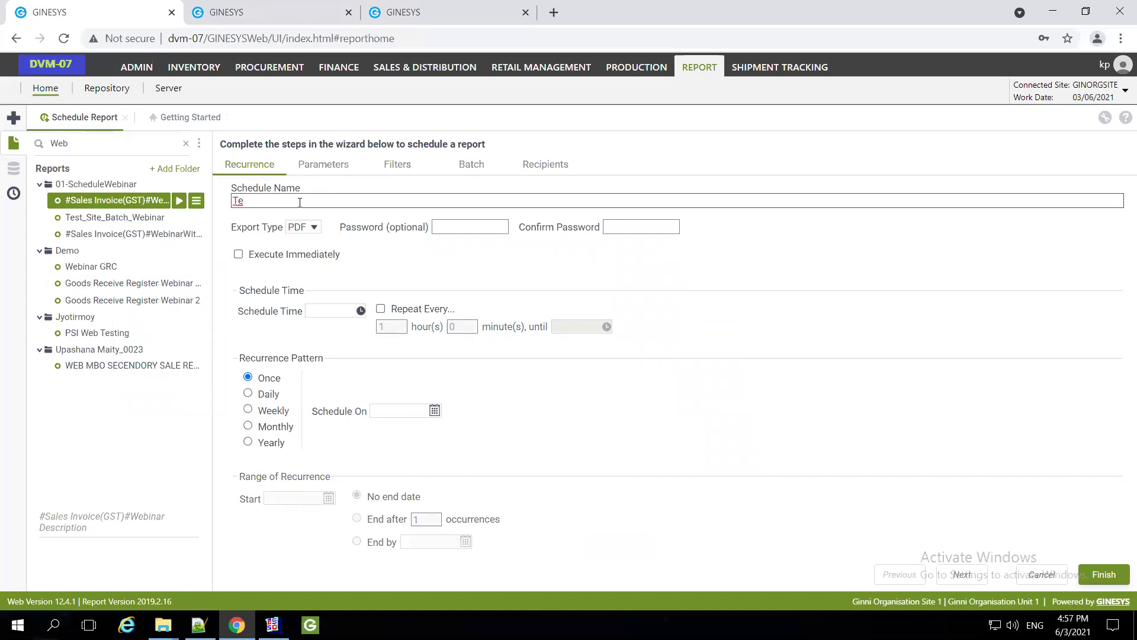
pyautogui.write('TestNormalWithoutMail')
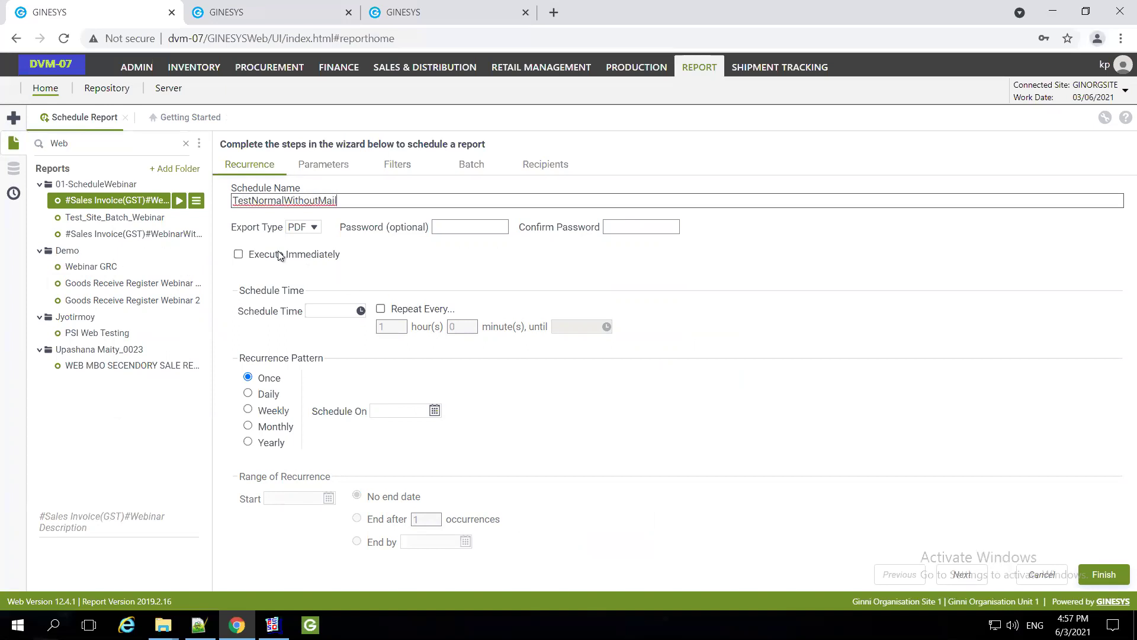
pyautogui.click(240, 256)
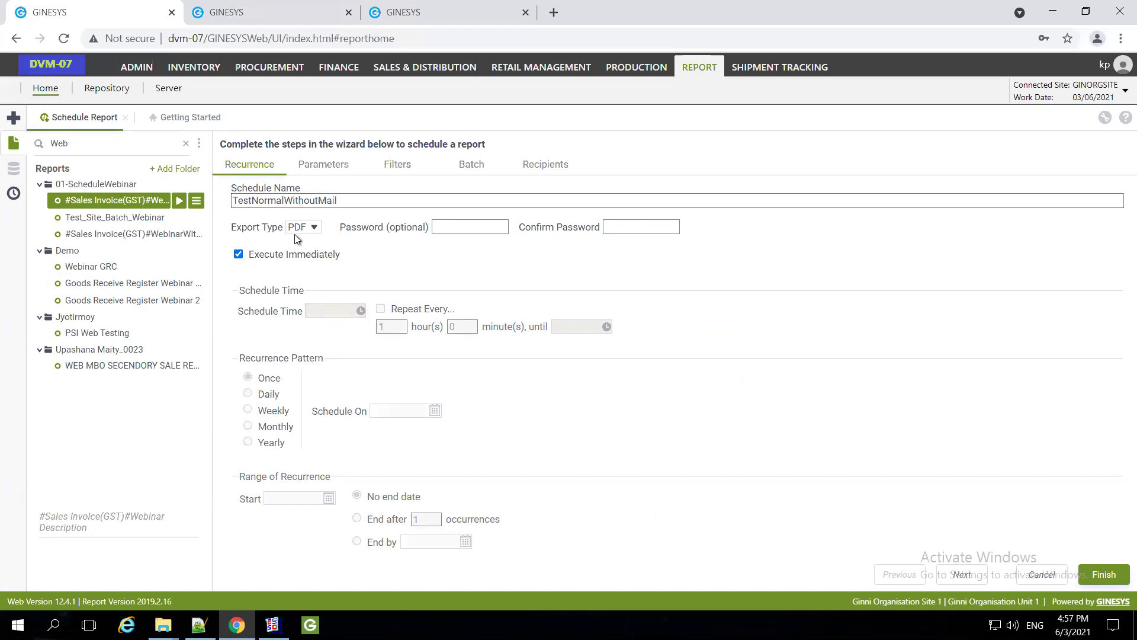
pyautogui.click(239, 255)
pyautogui.click(238, 255)
pyautogui.click(239, 255)
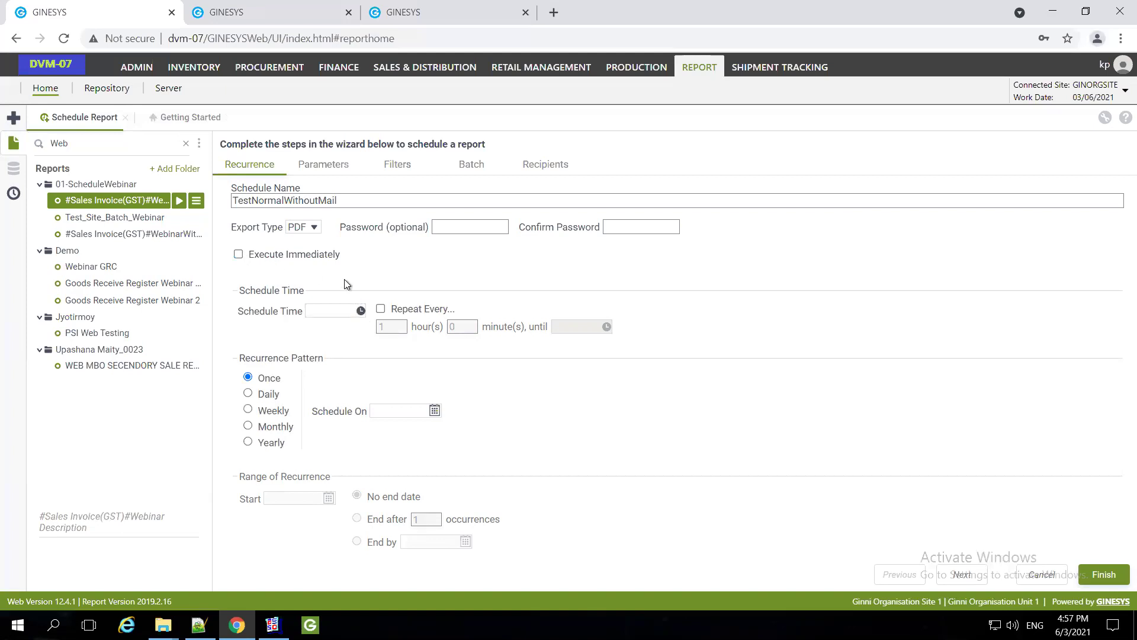
pyautogui.click(314, 225)
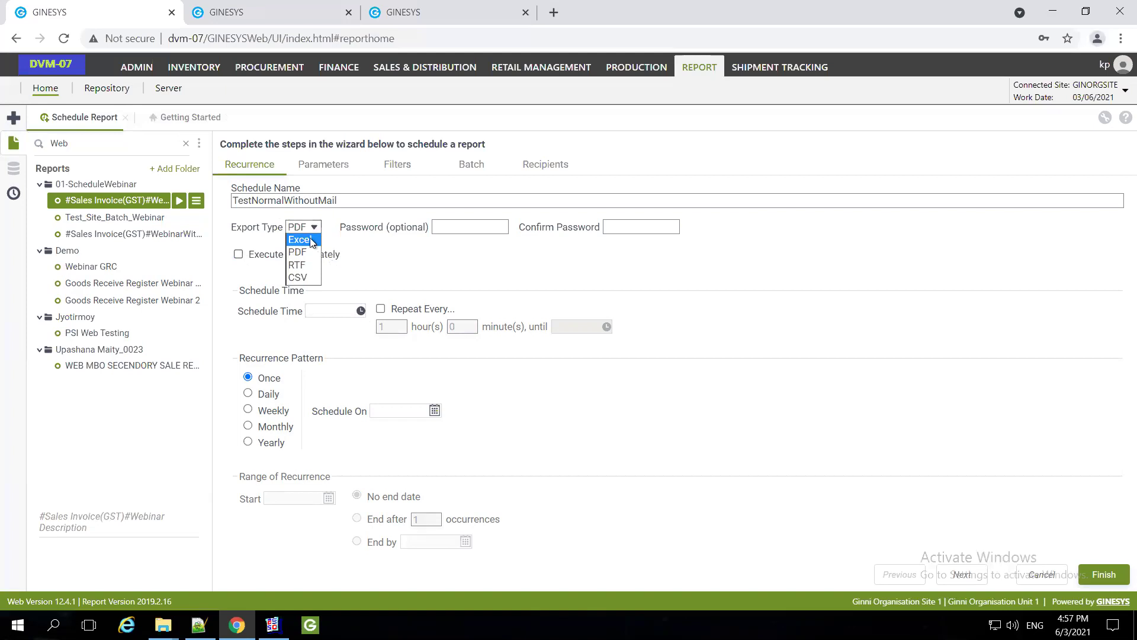
pyautogui.click(445, 265)
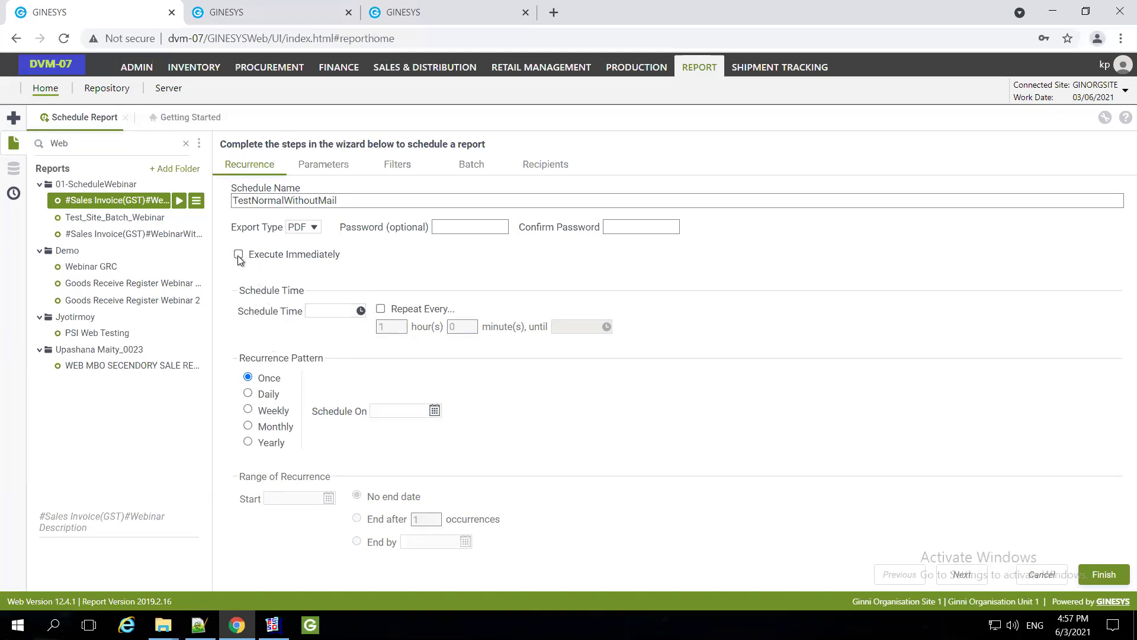
pyautogui.click(276, 254)
pyautogui.click(321, 169)
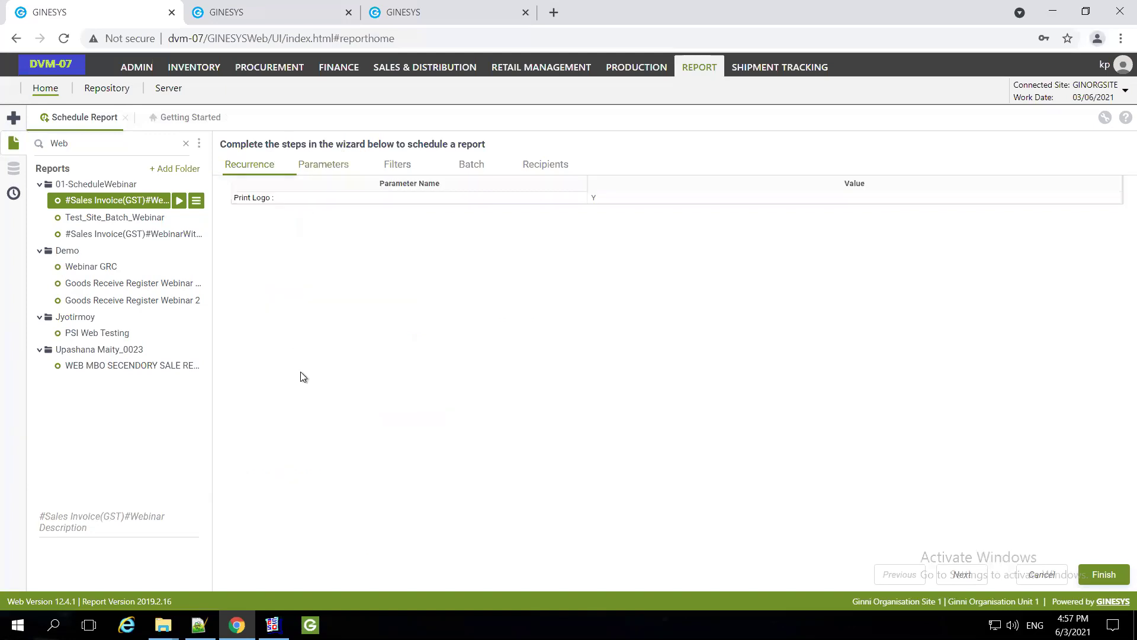
# Finish the schedule with batch reporting off and Email Results unticked, then dismiss the confirmation
pyautogui.click(396, 172)
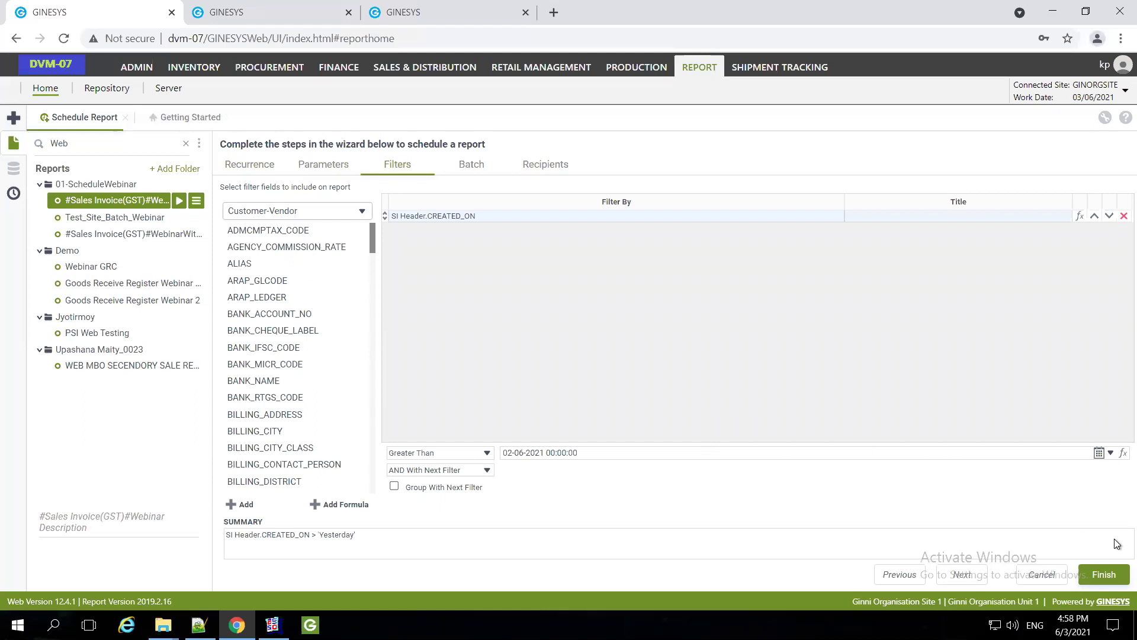
pyautogui.click(468, 168)
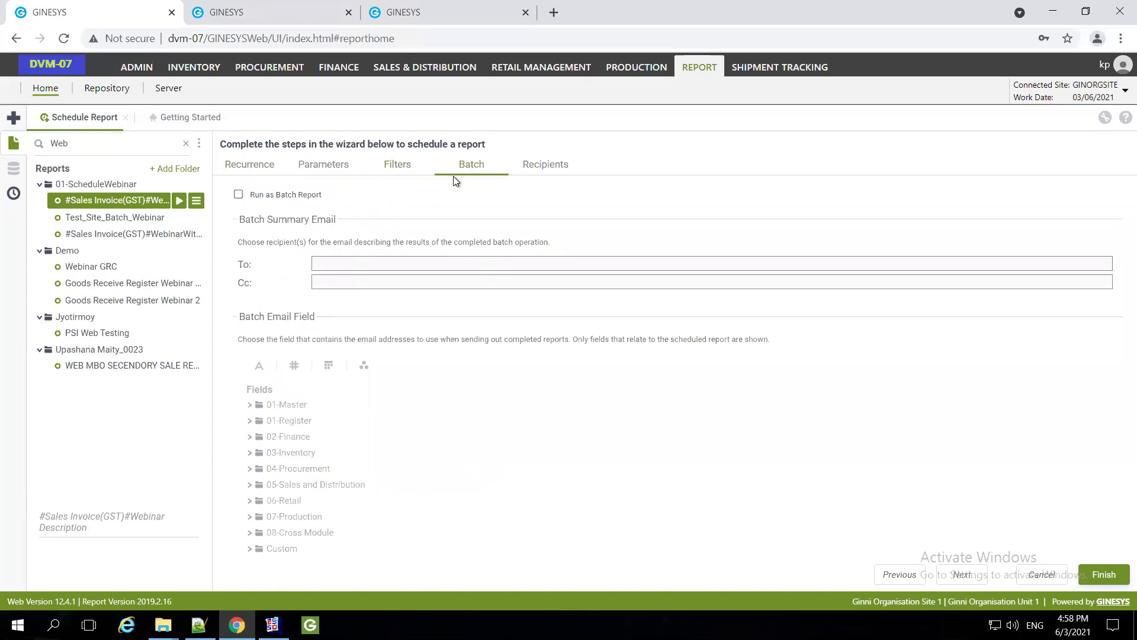
pyautogui.click(238, 195)
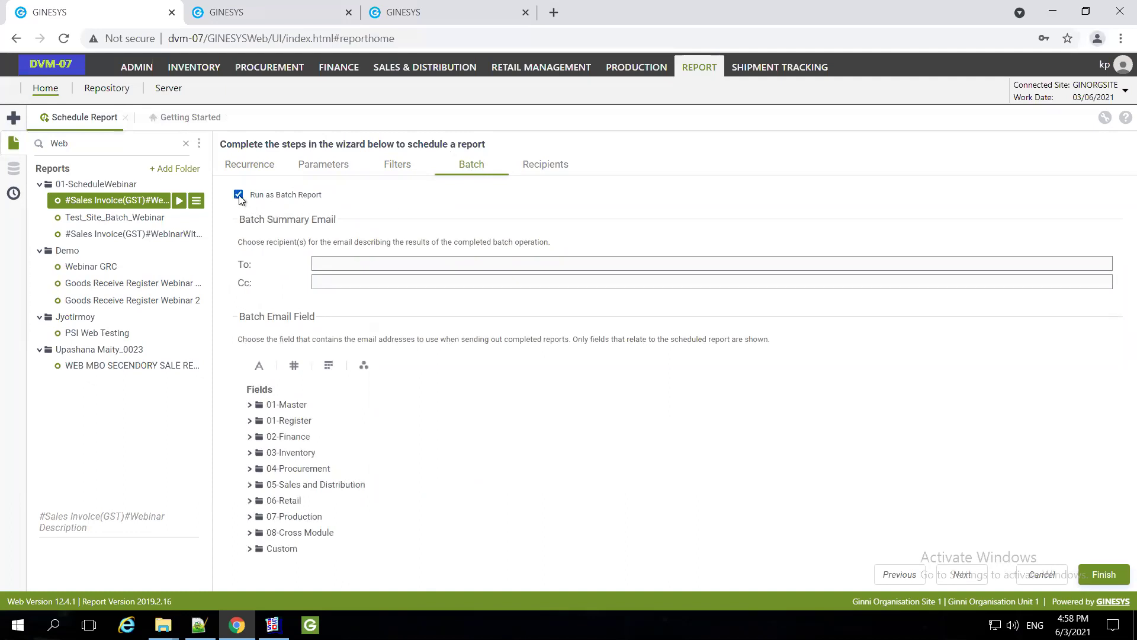
pyautogui.click(238, 196)
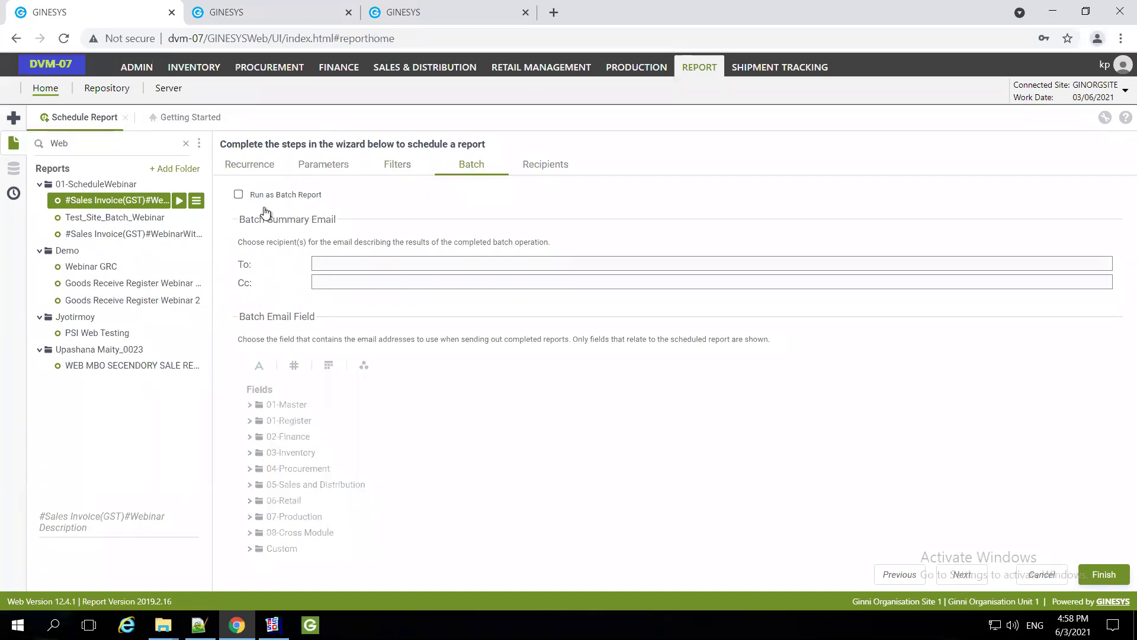
pyautogui.click(547, 166)
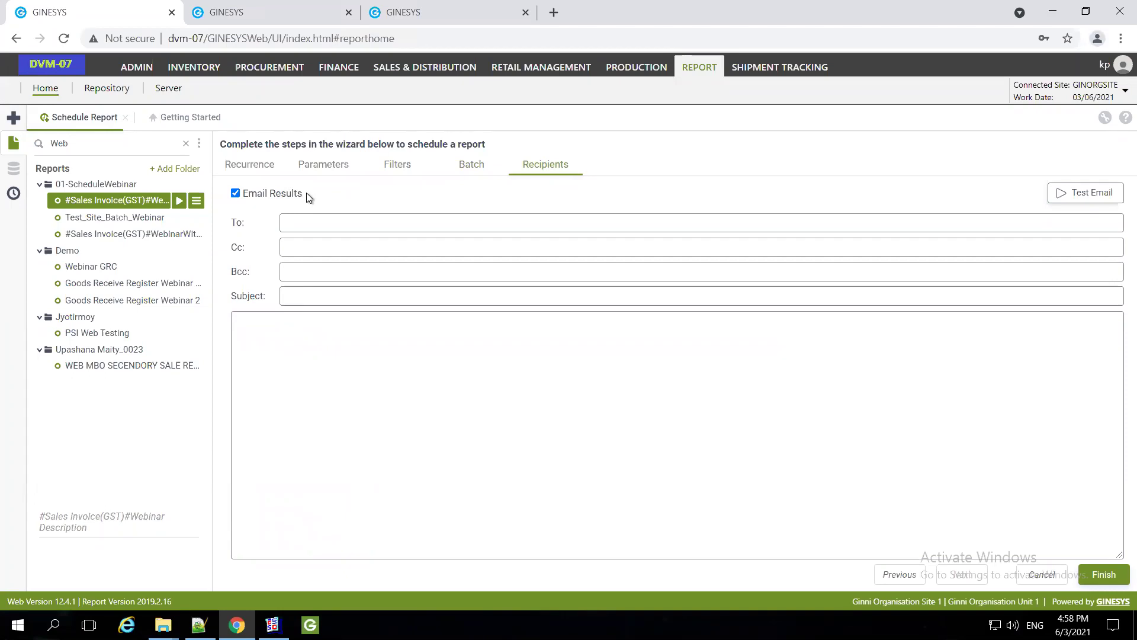
pyautogui.click(240, 195)
pyautogui.click(253, 170)
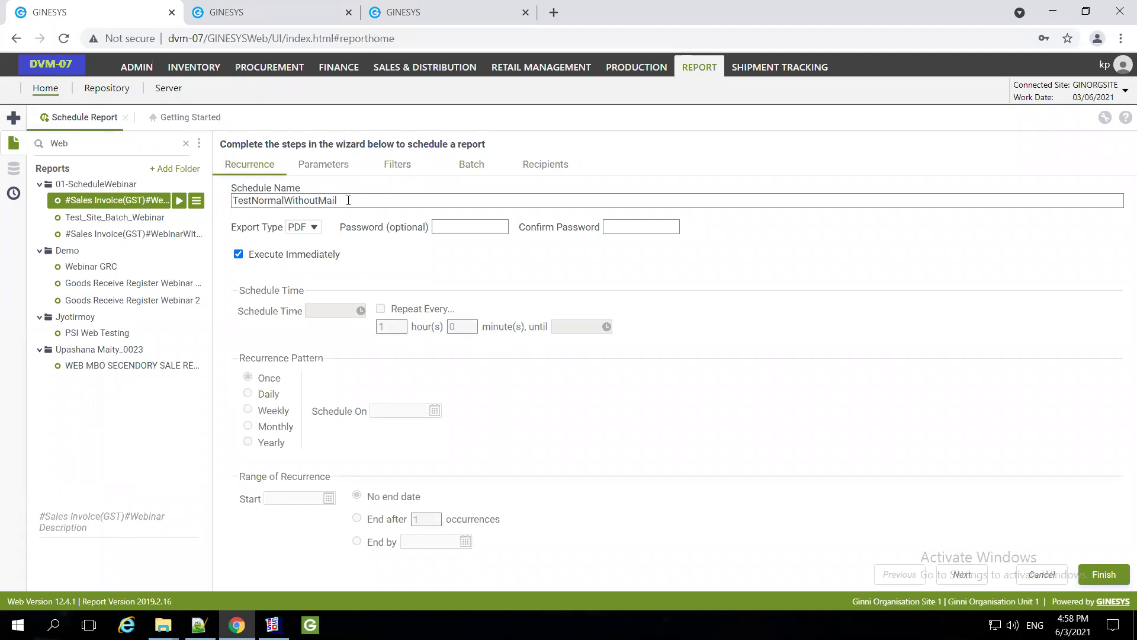
pyautogui.click(554, 165)
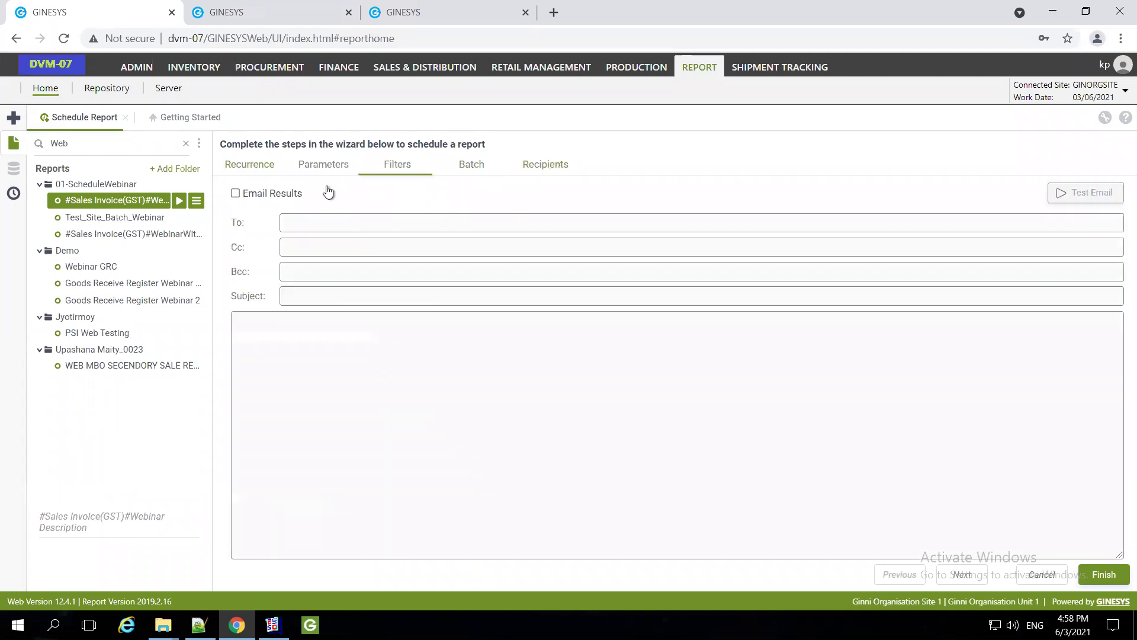
pyautogui.click(1106, 576)
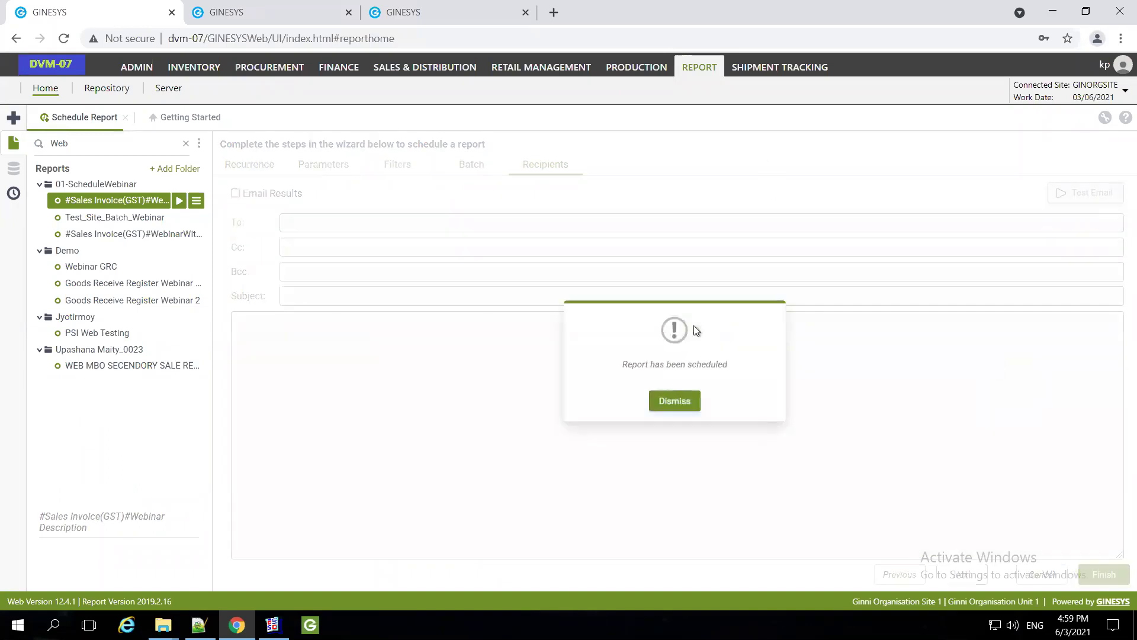
pyautogui.click(417, 150)
# Check the Webinar report's output path C:\GSL\GINESYS12\GinesysReport\Output in the Repository, then close it
pyautogui.click(255, 19)
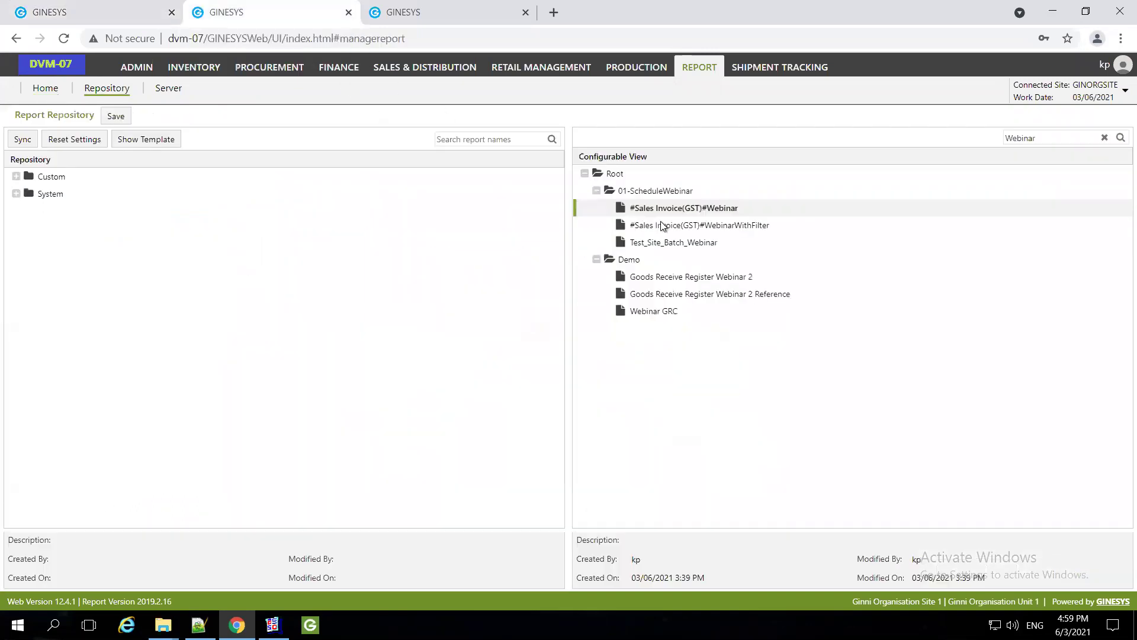
pyautogui.rightClick(692, 208)
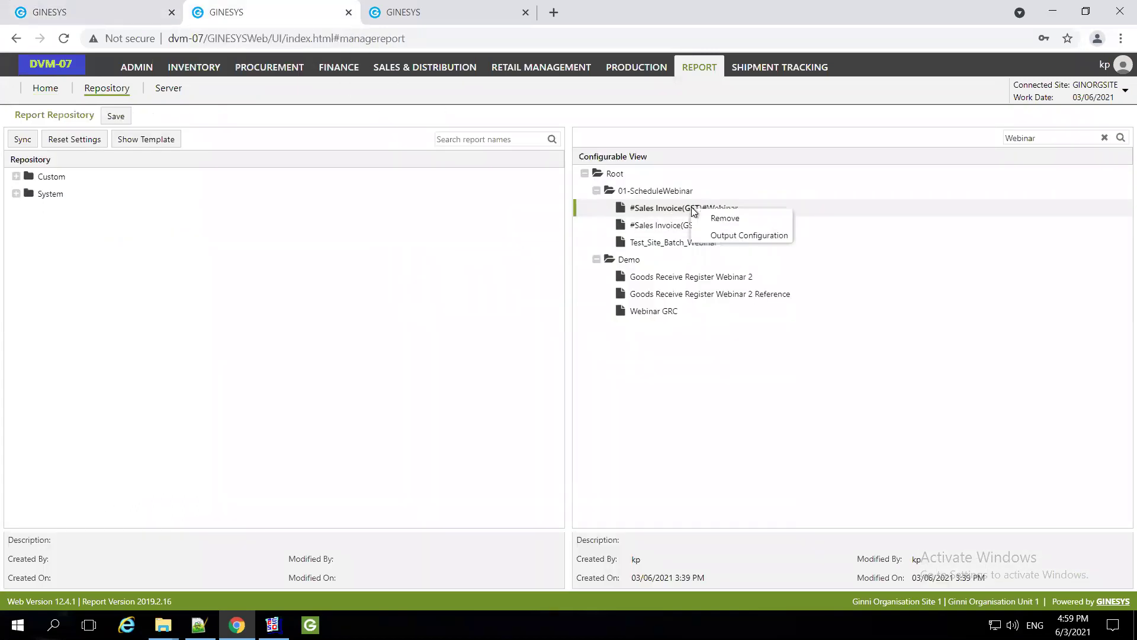
pyautogui.click(748, 236)
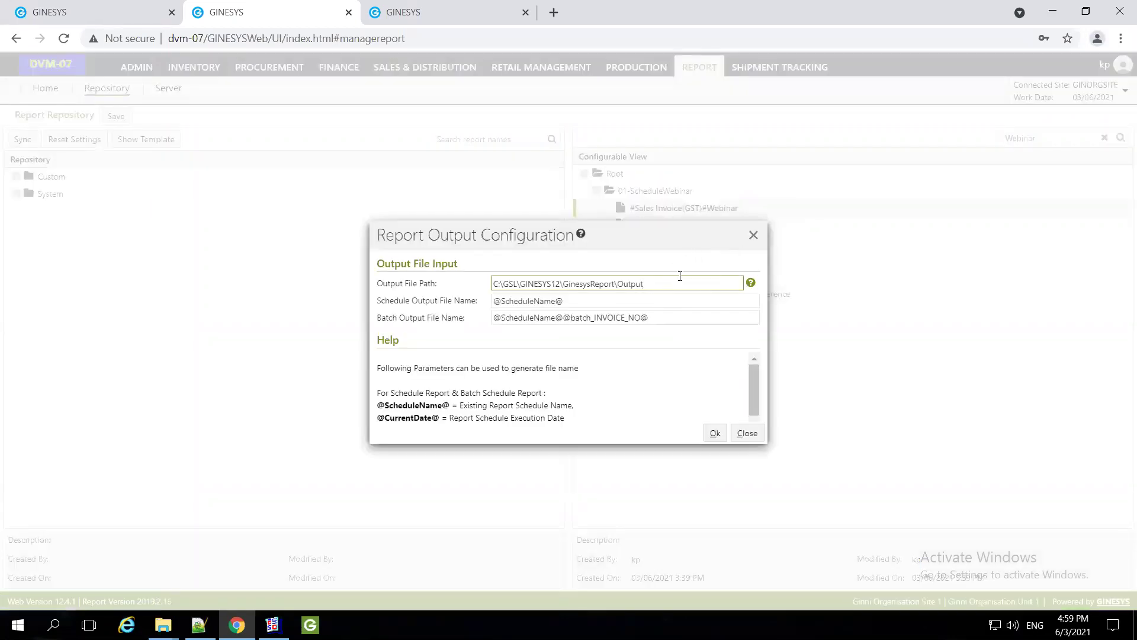
pyautogui.click(755, 237)
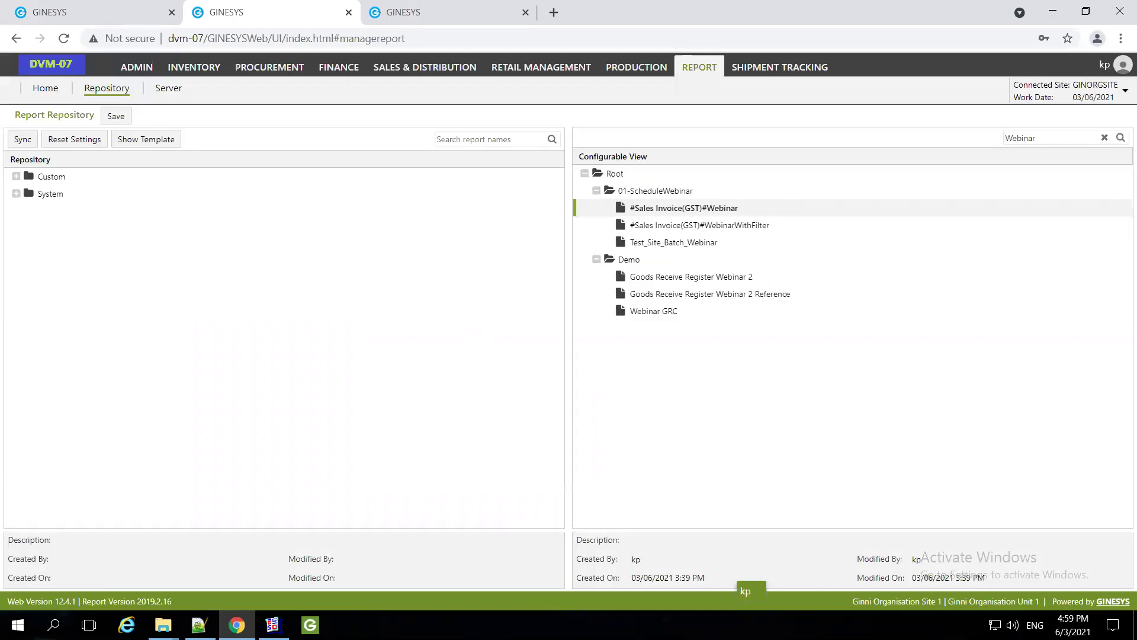
pyautogui.moveTo(163, 625)
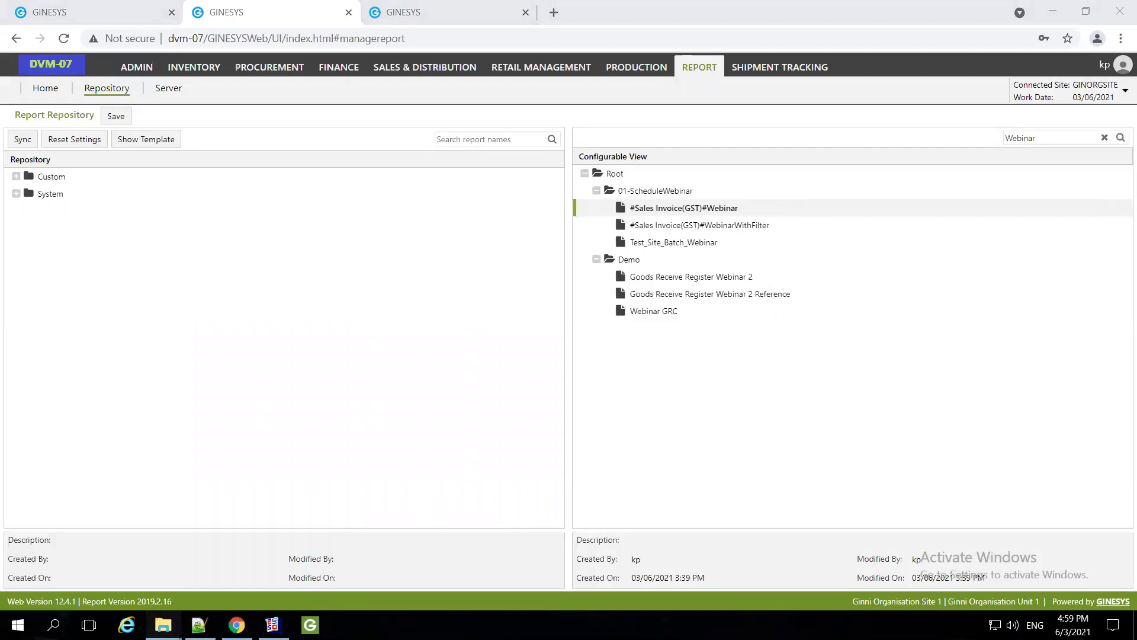
# Delete the three older PDFs from the Output folder, keeping TestNormalWithoutMail.pdf, then view and close it
pyautogui.hotkey('alt', 'Tab')
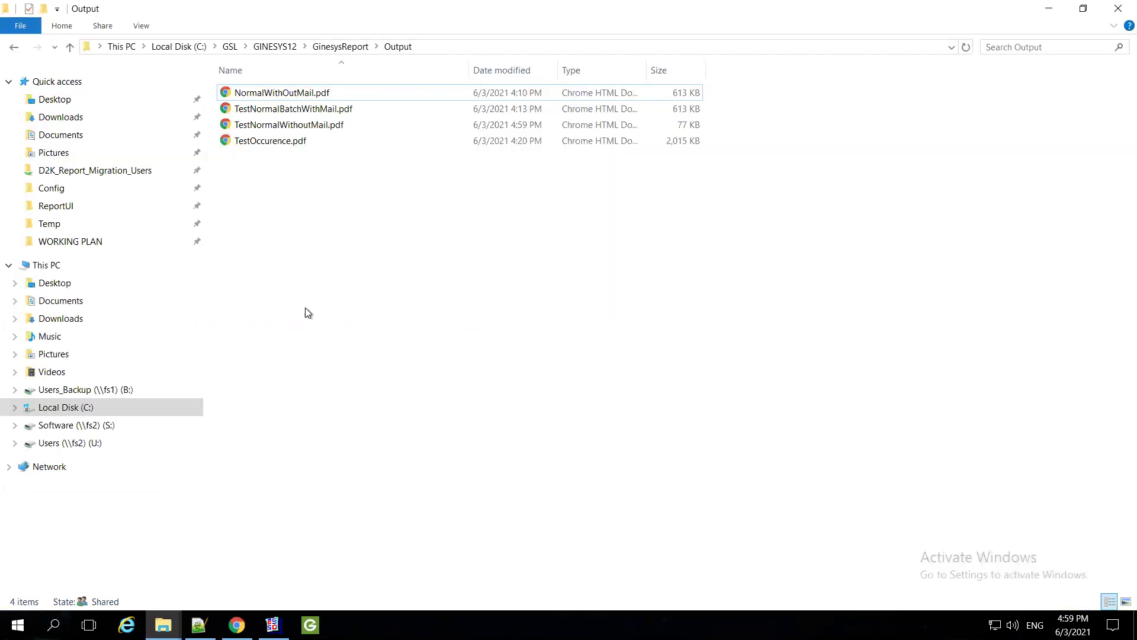
pyautogui.click(320, 95)
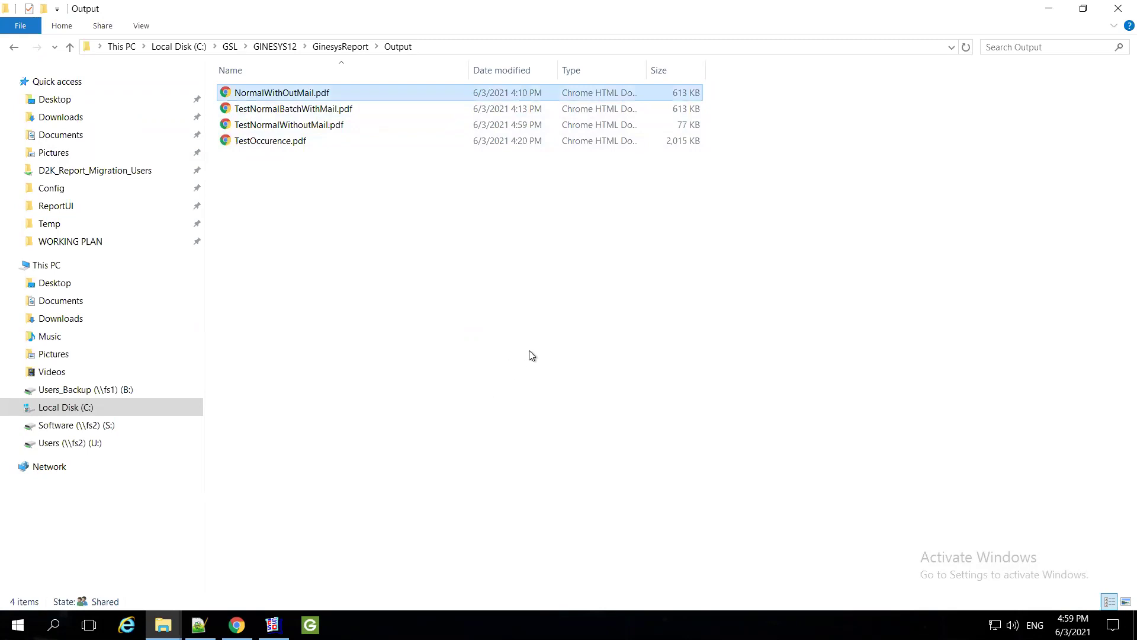
pyautogui.click(380, 126)
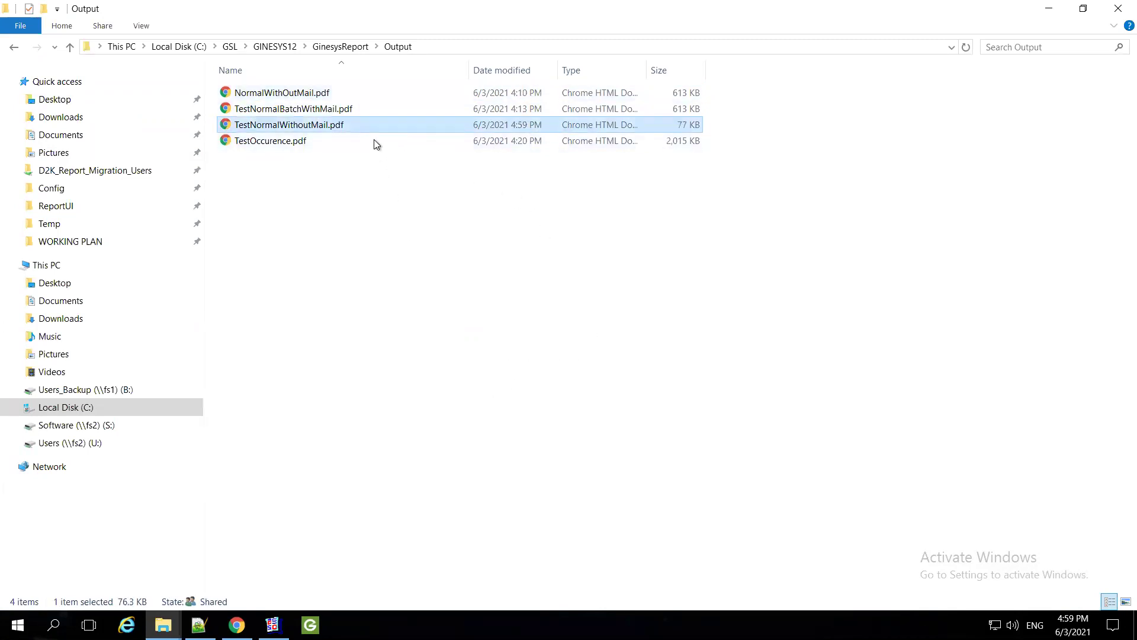
pyautogui.hotkey('ctrl', 'a')
pyautogui.keyDown('ctrl'); pyautogui.click(305, 125); pyautogui.keyUp('ctrl')
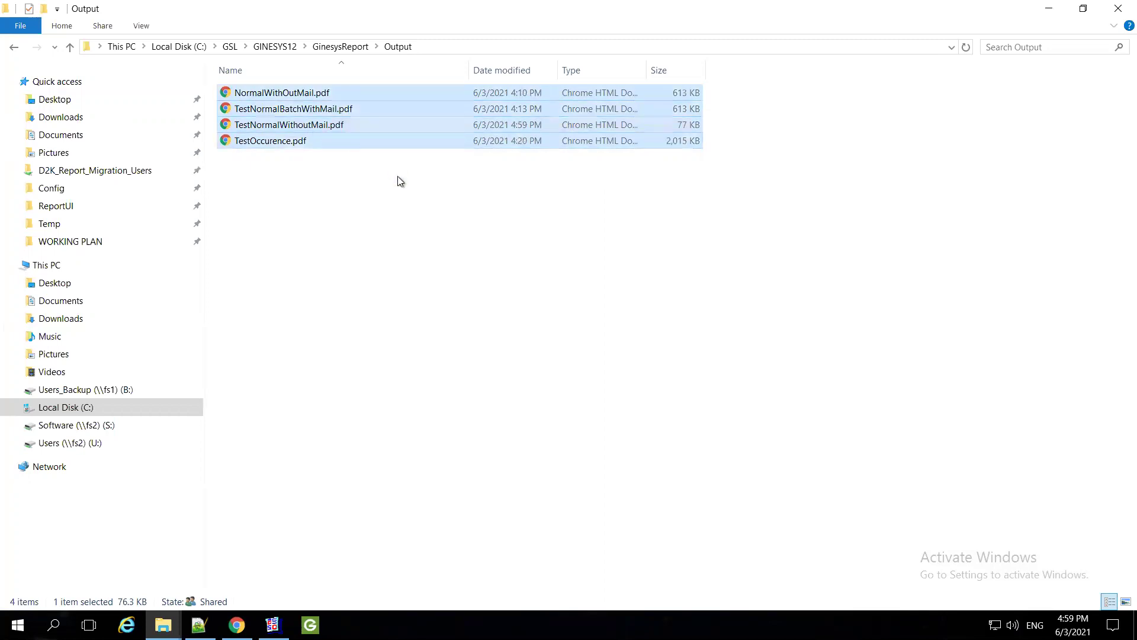
pyautogui.hotkey('shift', 'Delete')
pyautogui.press('Return')
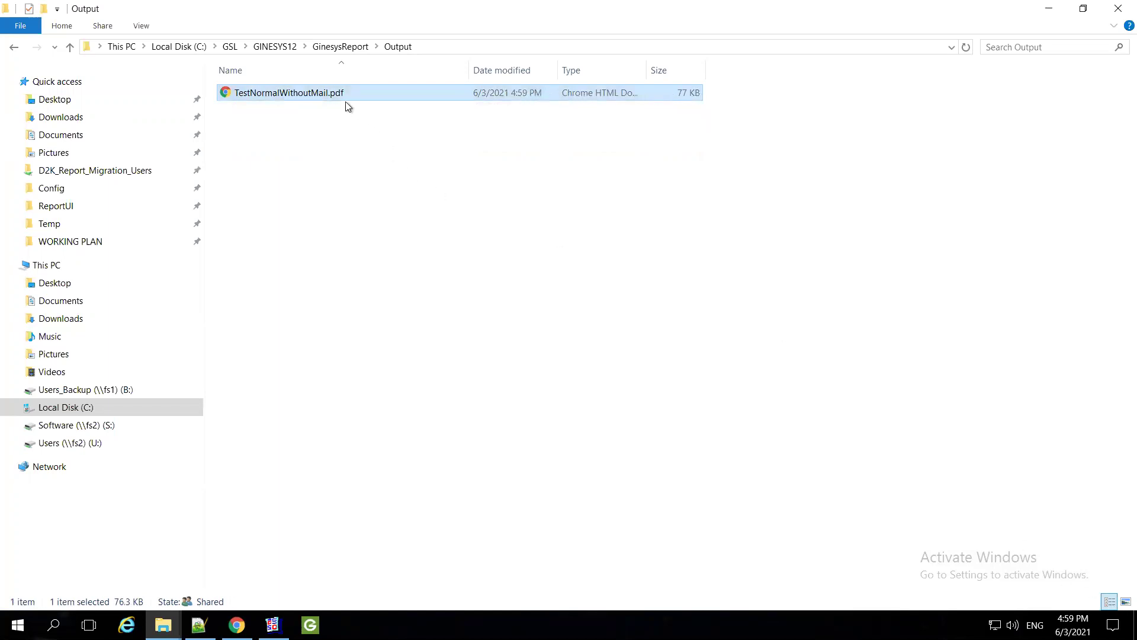
pyautogui.press('Return')
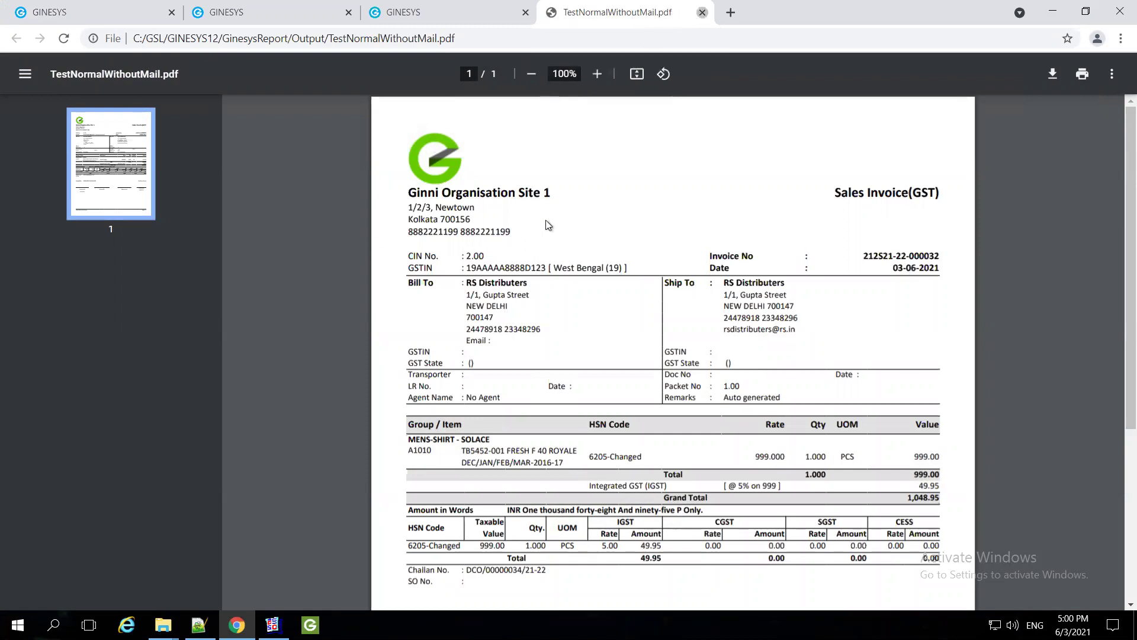
pyautogui.click(702, 12)
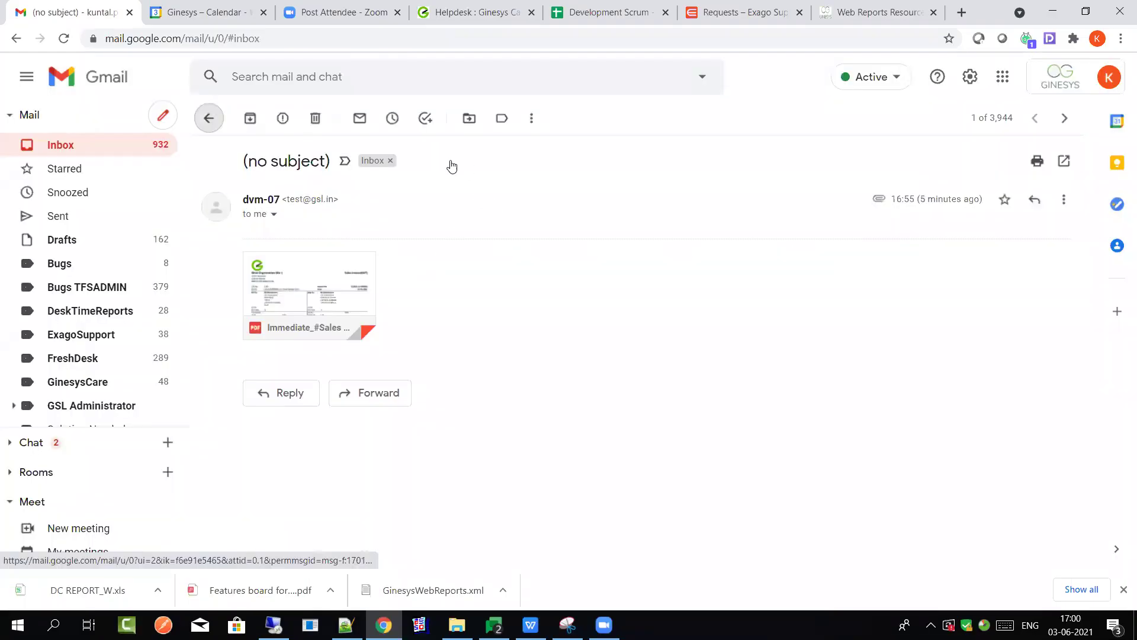
# Check the dvm-07 invoice emails in Gmail and return to the remote Ginesys desktop
pyautogui.hotkey('alt', 'Left')
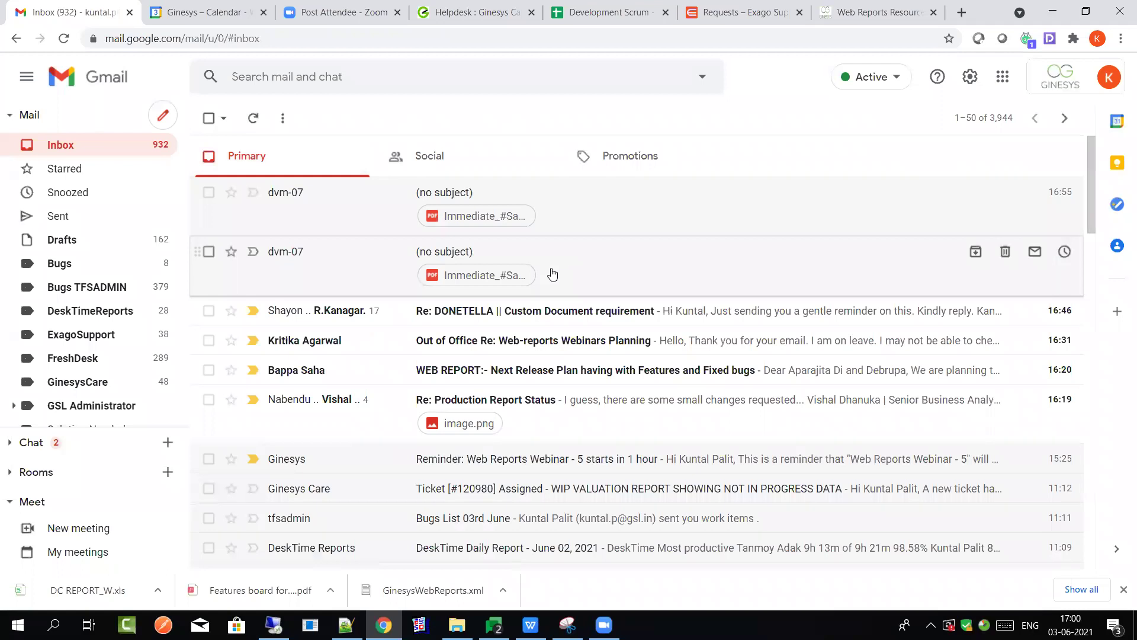
pyautogui.hotkey('alt', 'Tab')
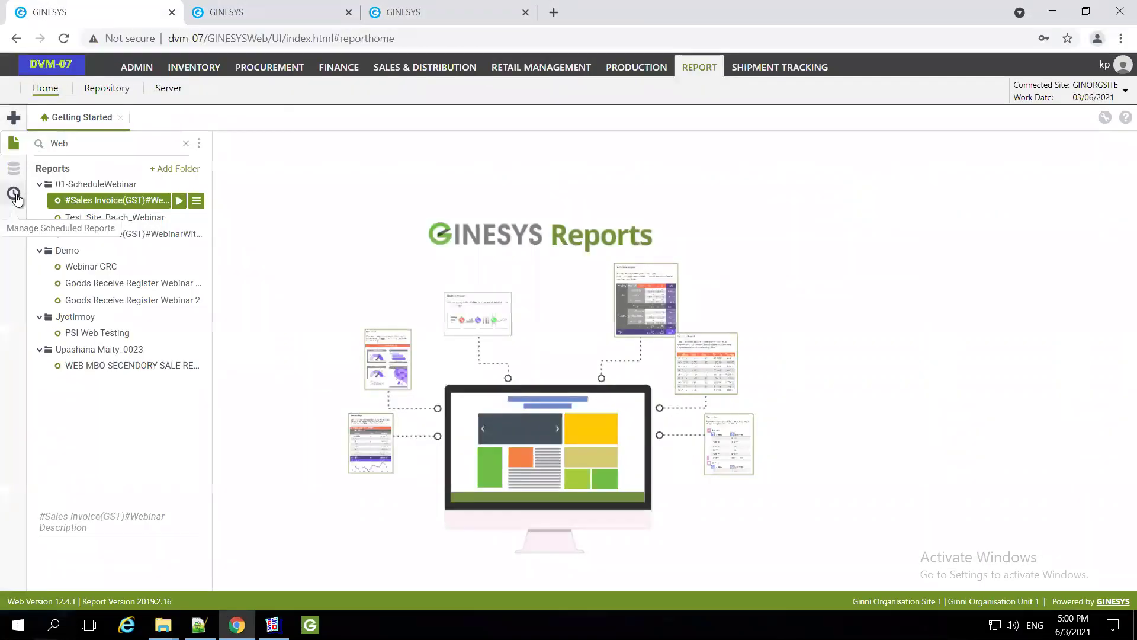
# Reopen the TestNormalWithoutMail schedule for editing and step through to its Recipients page
pyautogui.click(16, 197)
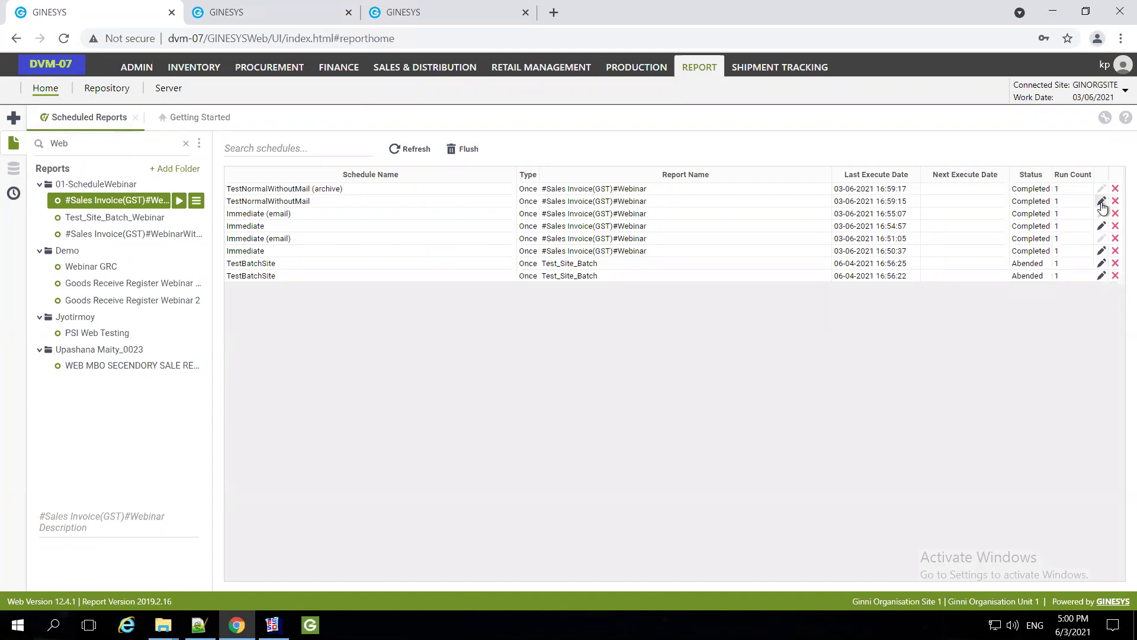
pyautogui.click(1102, 203)
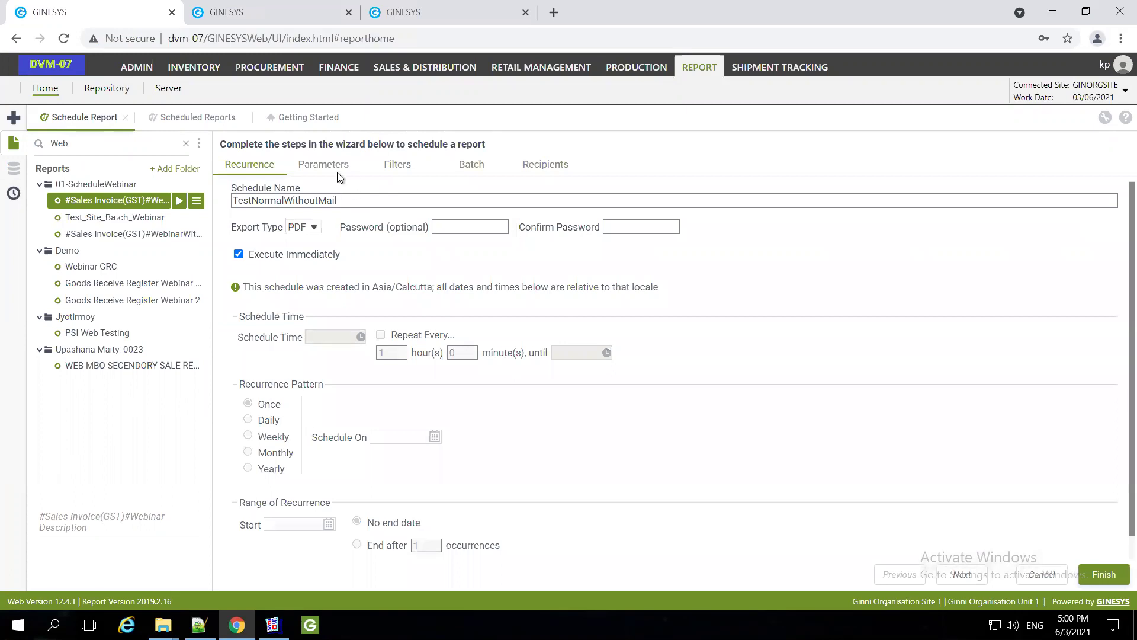
pyautogui.click(330, 167)
pyautogui.click(391, 168)
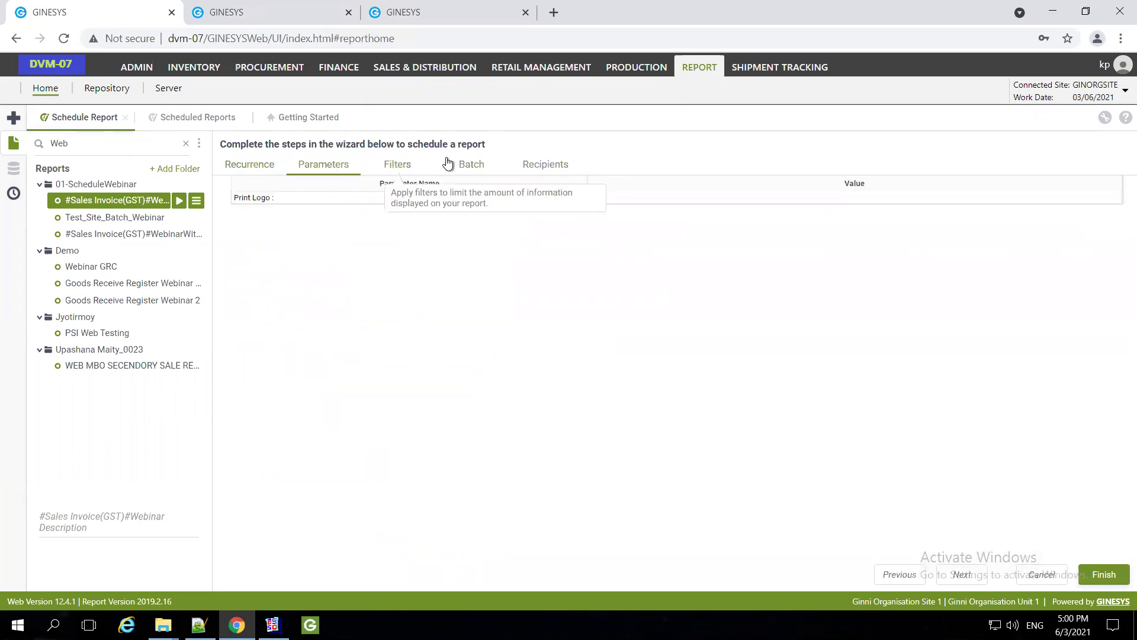
pyautogui.click(473, 171)
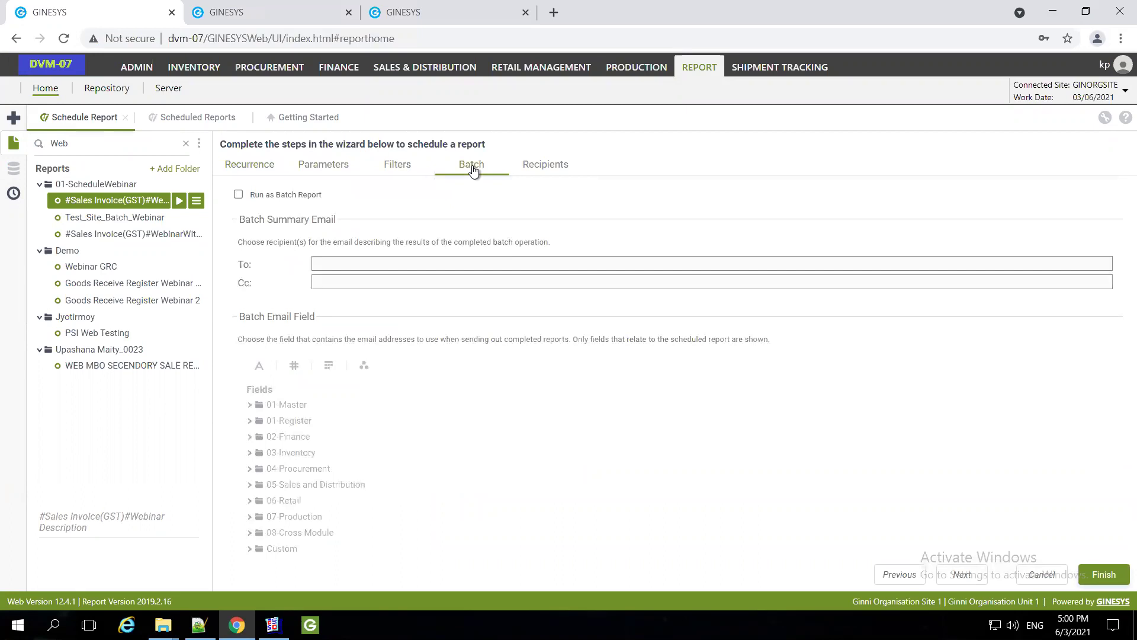
pyautogui.click(542, 170)
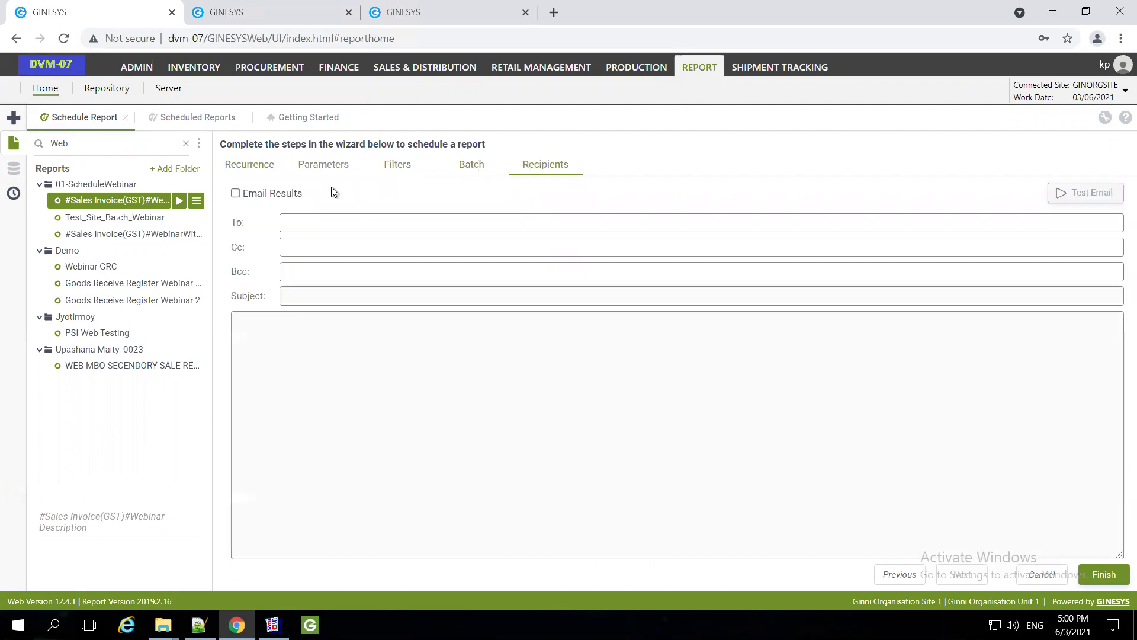
# Email results to the recipient's address with subject 'Test Normal Mail' and a greeting body, then save
pyautogui.click(235, 194)
pyautogui.click(312, 223)
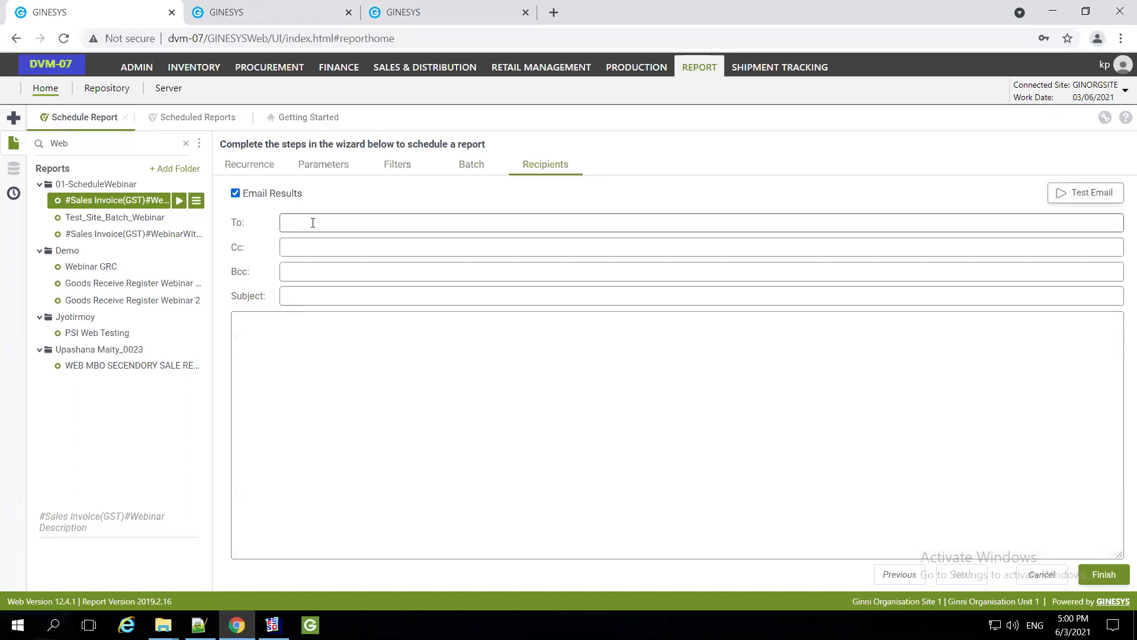
pyautogui.press('Tab')
pyautogui.press('Tab')
pyautogui.press('Tab')
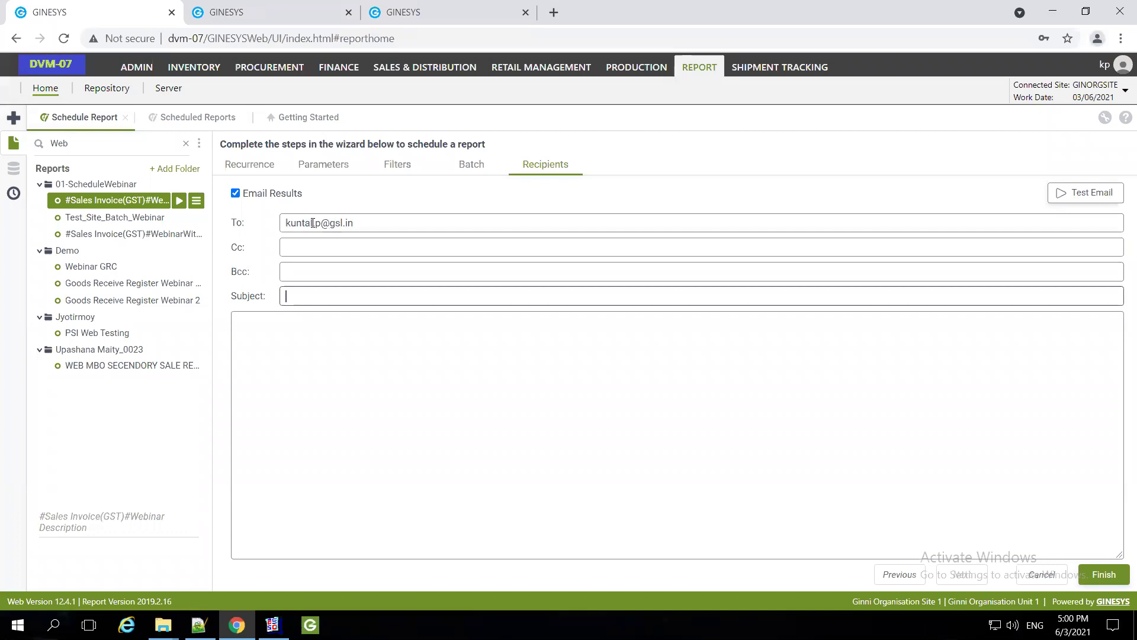
pyautogui.write('Test Normal Mail')
pyautogui.press('Tab')
pyautogui.write('Hello Kuntall')
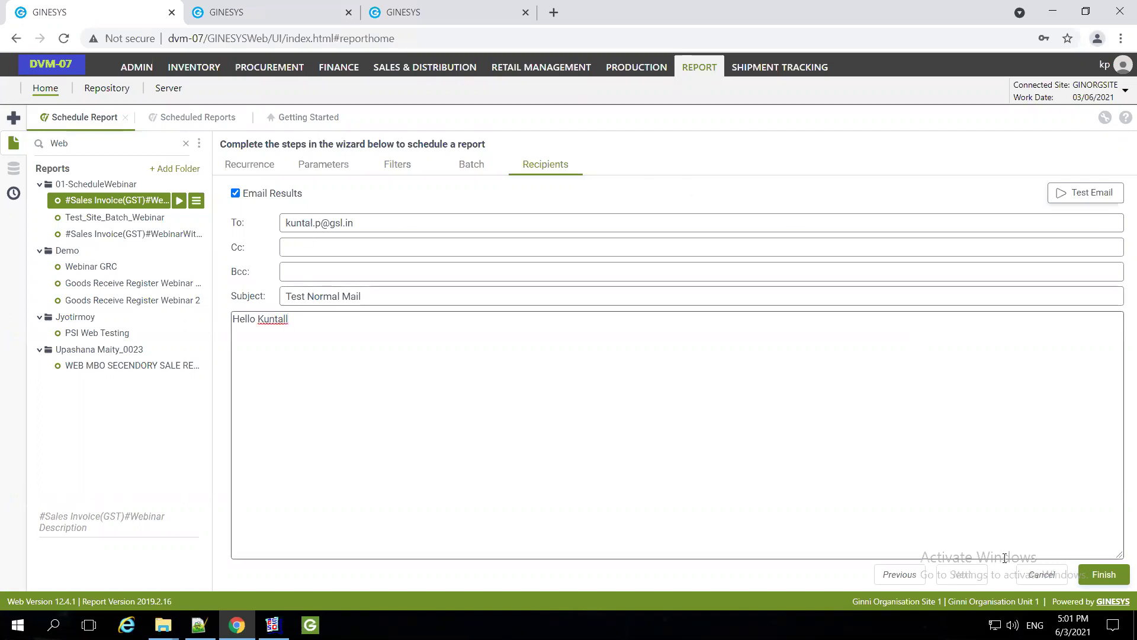
pyautogui.click(1099, 574)
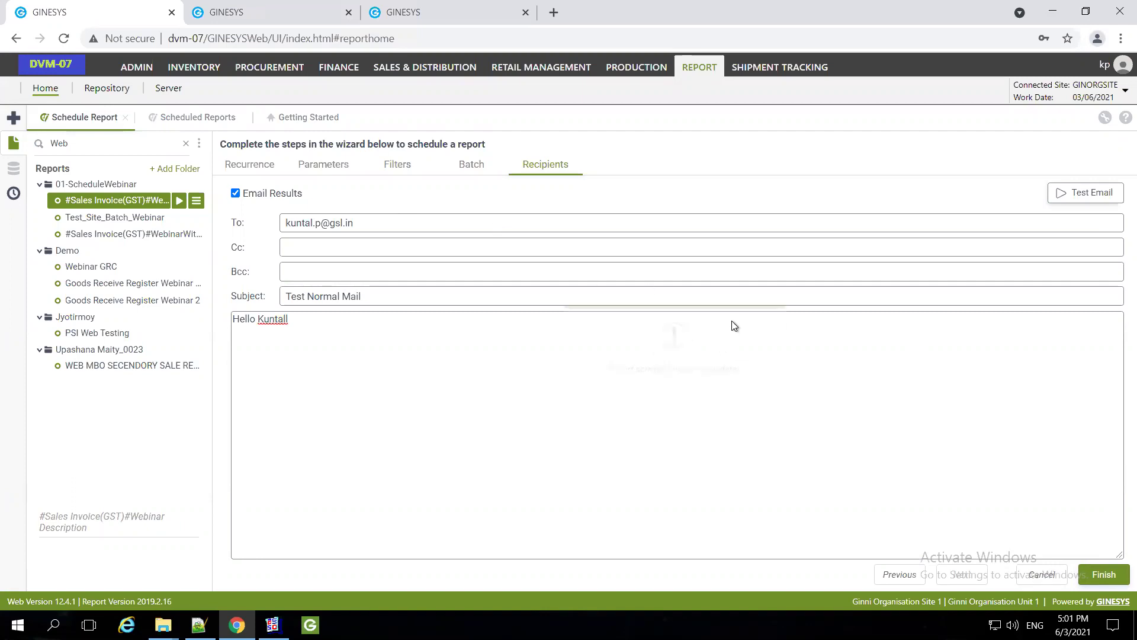
pyautogui.click(675, 401)
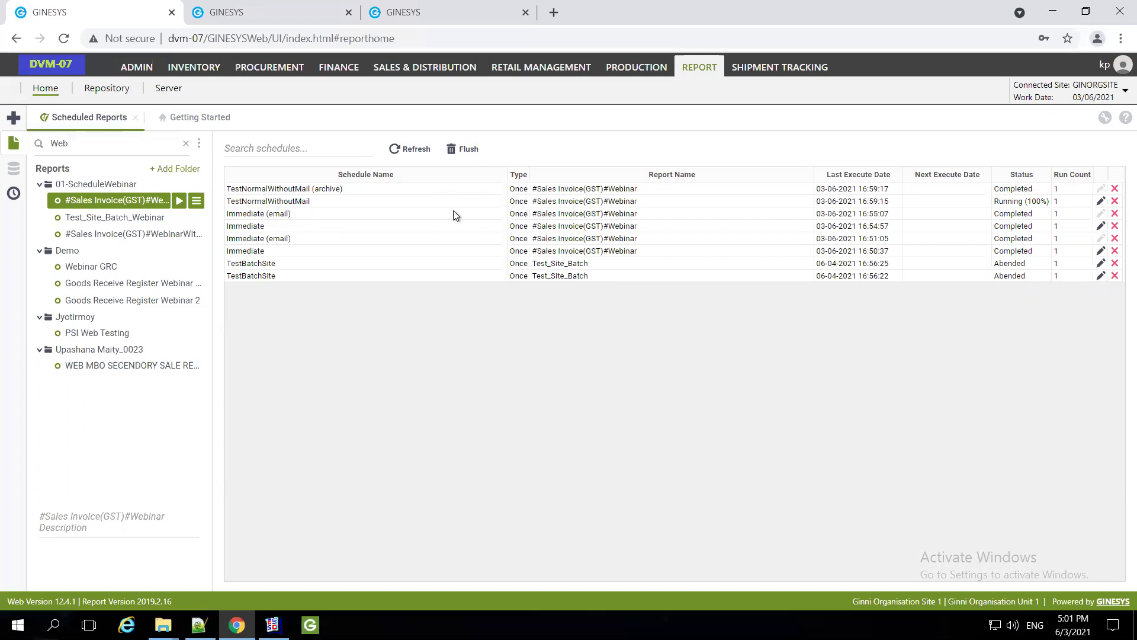
# Start a new weekly schedule for the Sales Invoice report named Check
pyautogui.rightClick(106, 202)
pyautogui.click(187, 280)
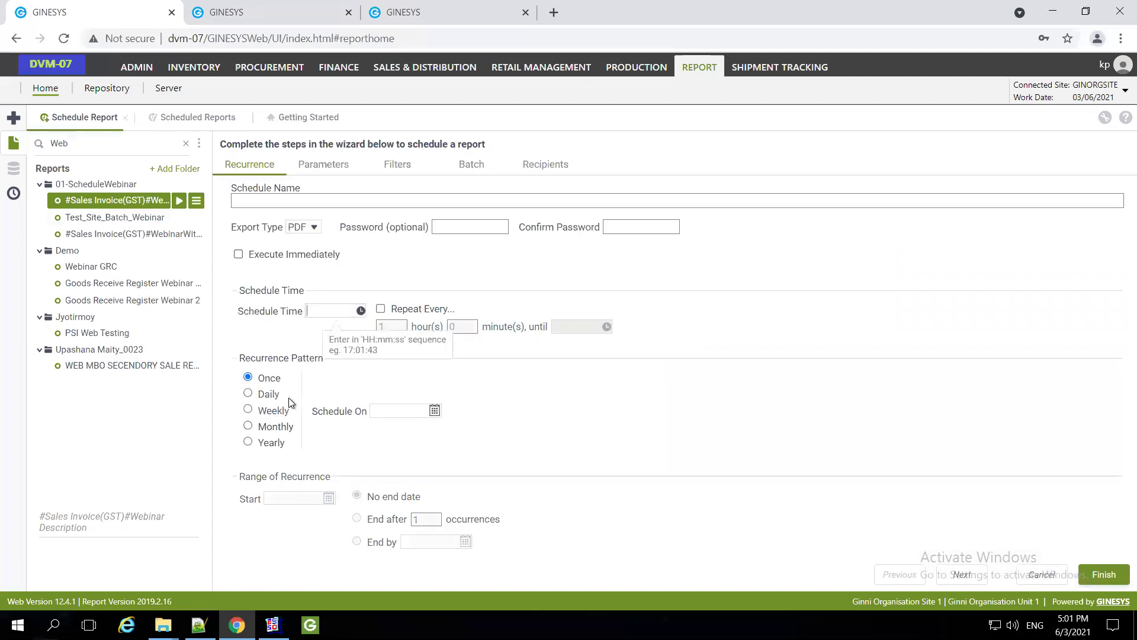
pyautogui.click(248, 394)
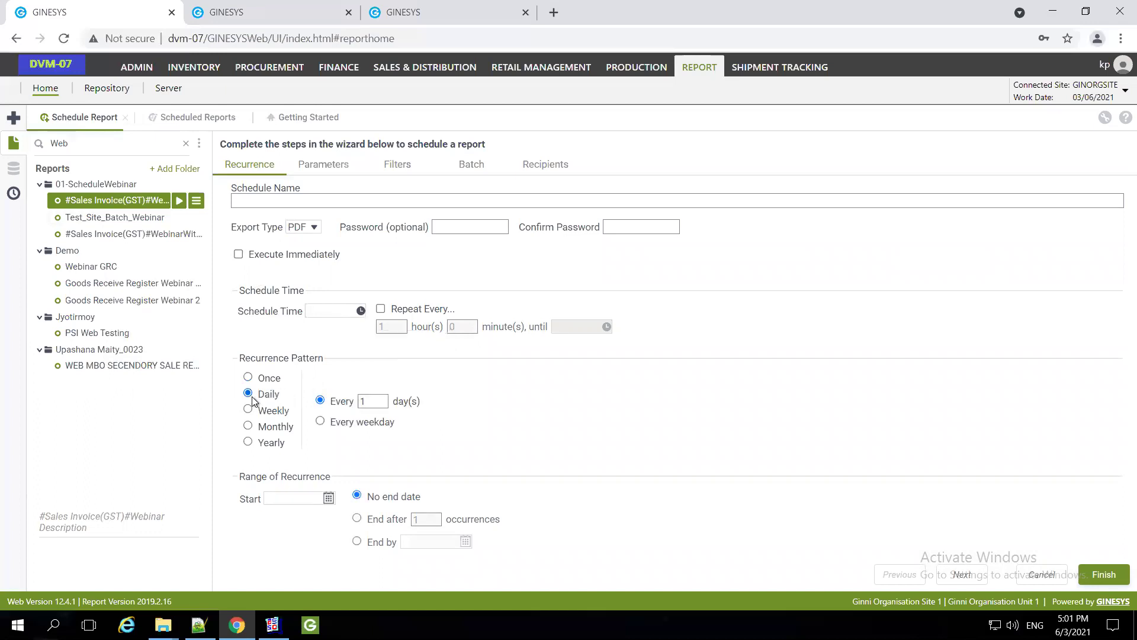
pyautogui.click(247, 409)
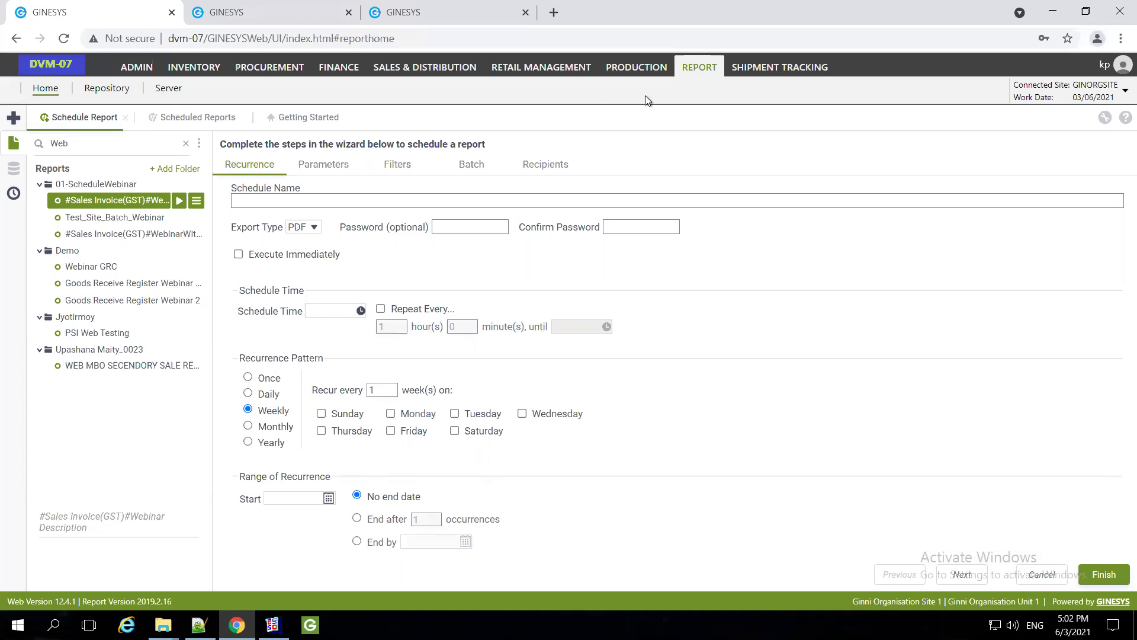
pyautogui.click(393, 166)
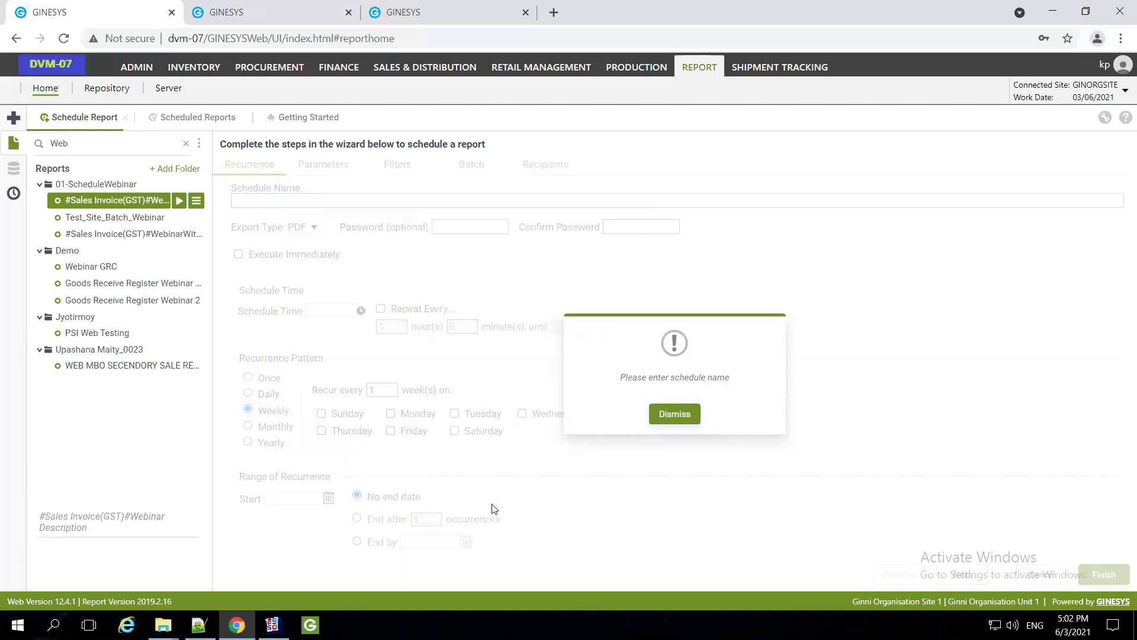
pyautogui.click(673, 415)
pyautogui.click(285, 201)
pyautogui.write('Check')
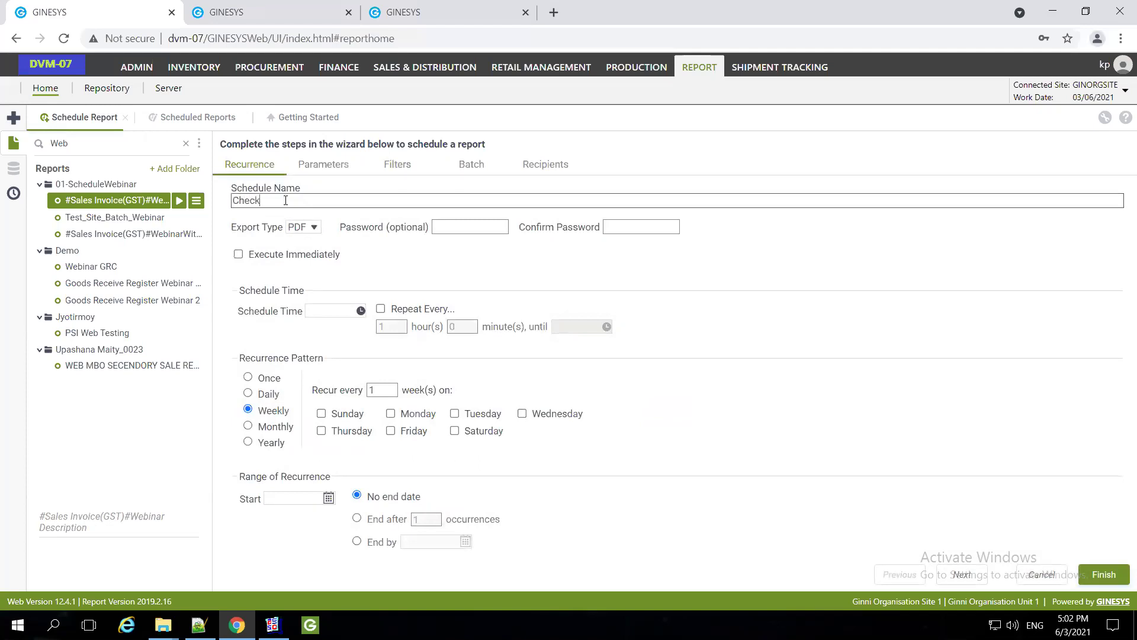
pyautogui.click(395, 163)
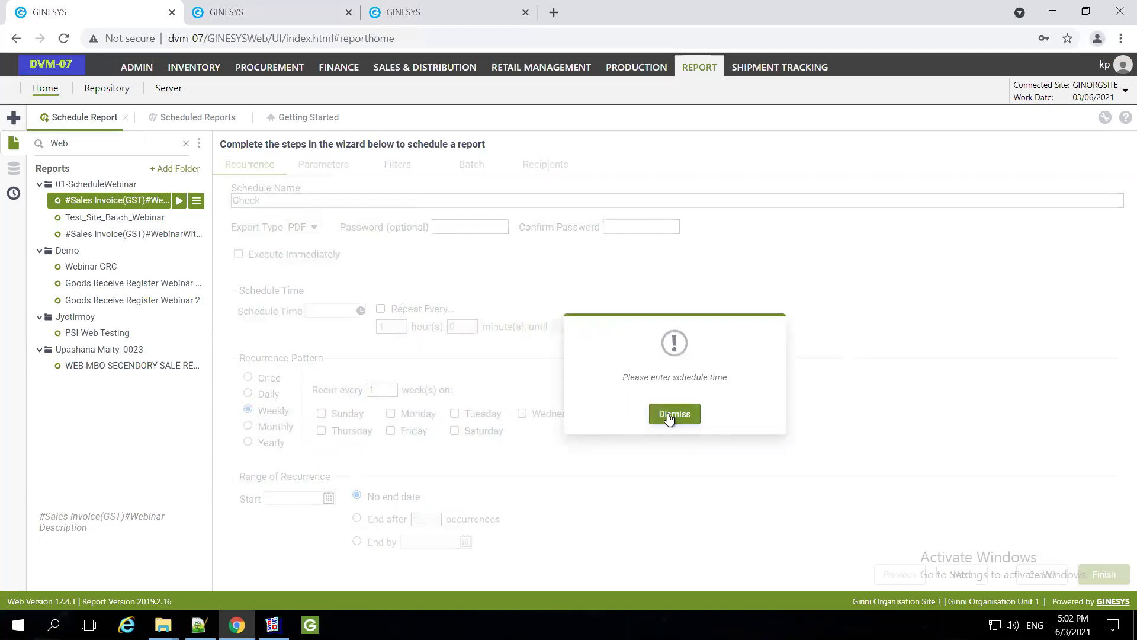
pyautogui.click(673, 414)
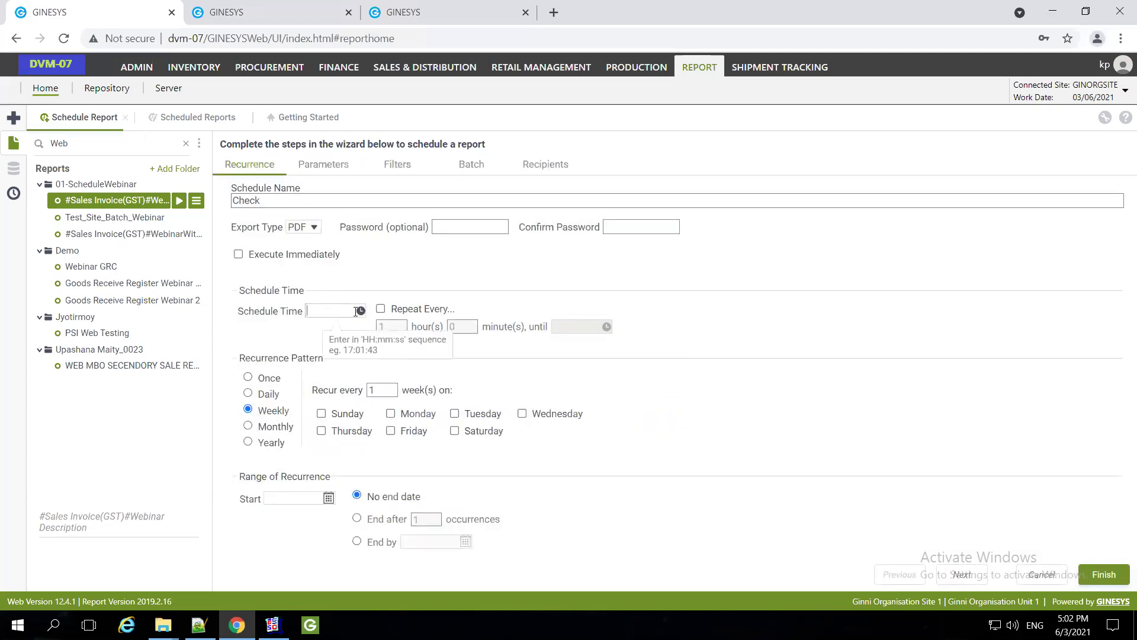
# Set the schedule time to 10:00, running on Mondays only, starting today
pyautogui.write('10:00')
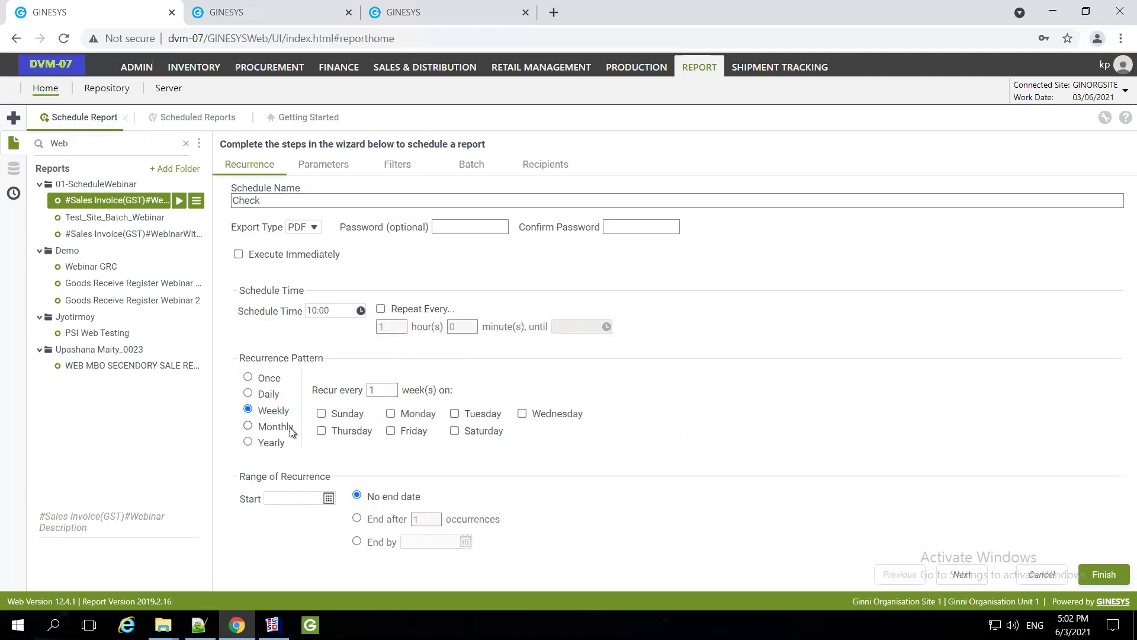
pyautogui.click(321, 413)
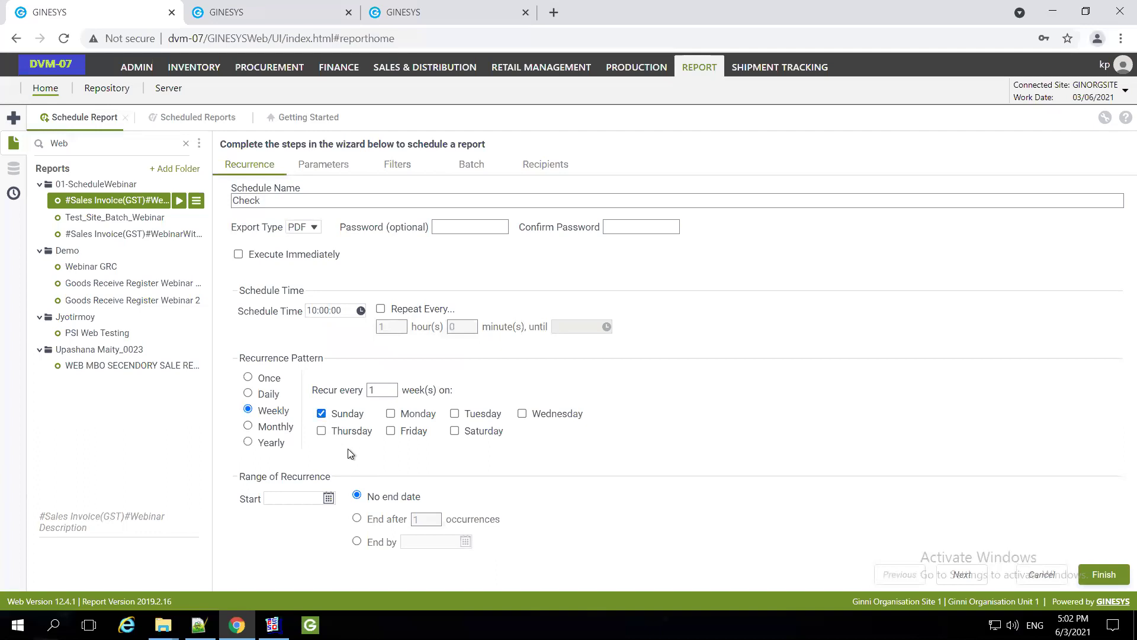
pyautogui.click(391, 414)
pyautogui.click(322, 414)
pyautogui.click(328, 498)
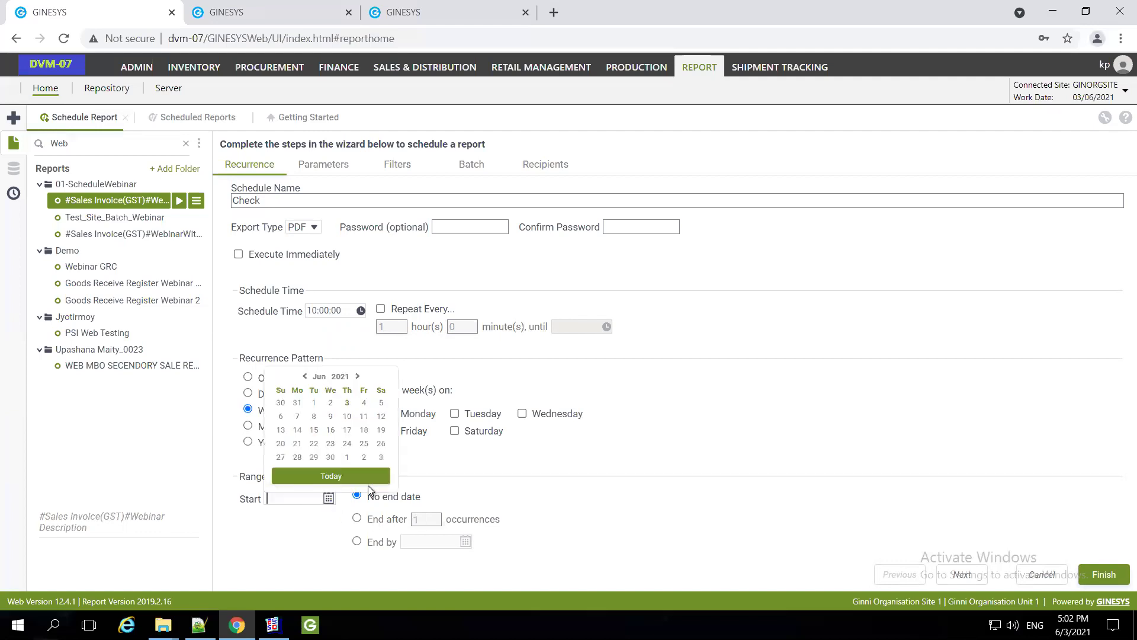
pyautogui.click(363, 477)
pyautogui.click(401, 166)
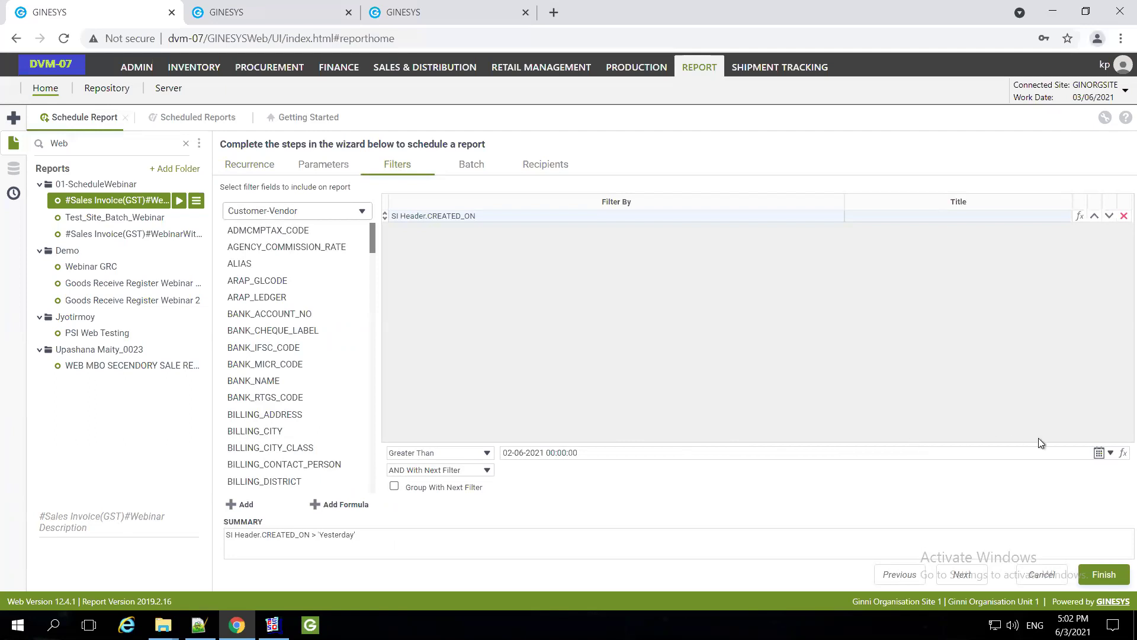
# Set the CREATED_ON filter to Is Between, starting at Today Minus 7 Days
pyautogui.click(440, 453)
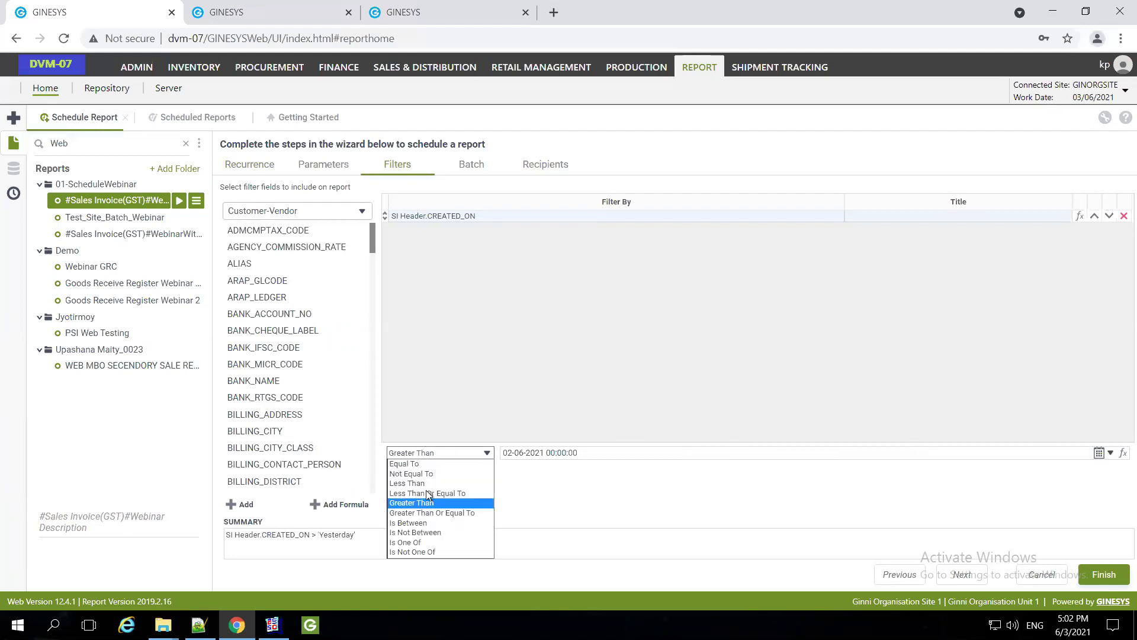
pyautogui.click(417, 524)
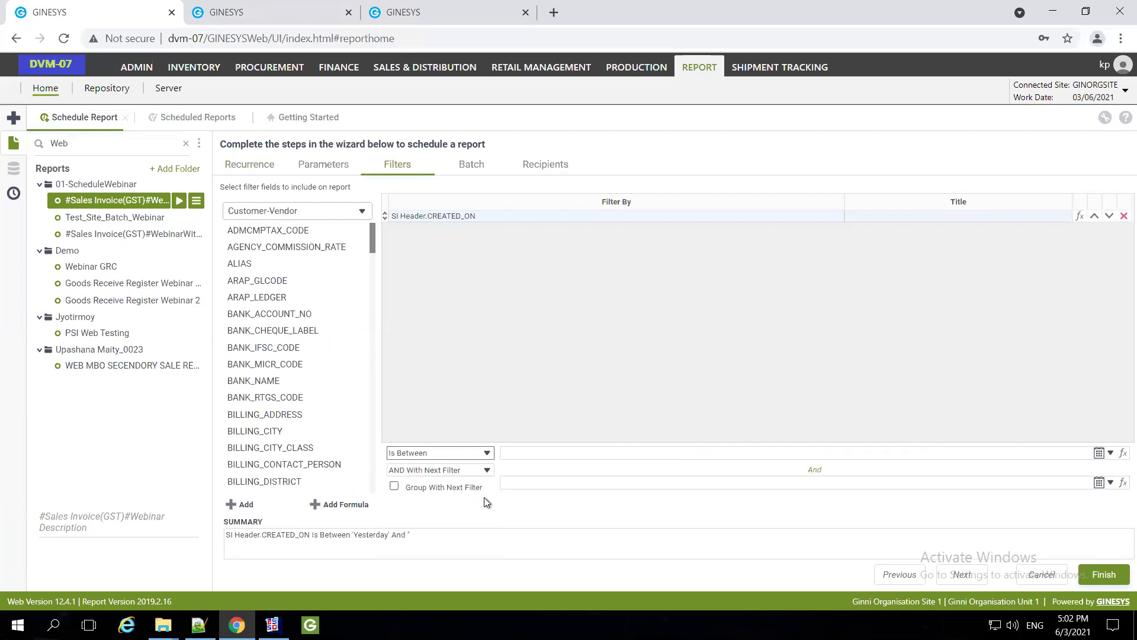
pyautogui.click(1110, 454)
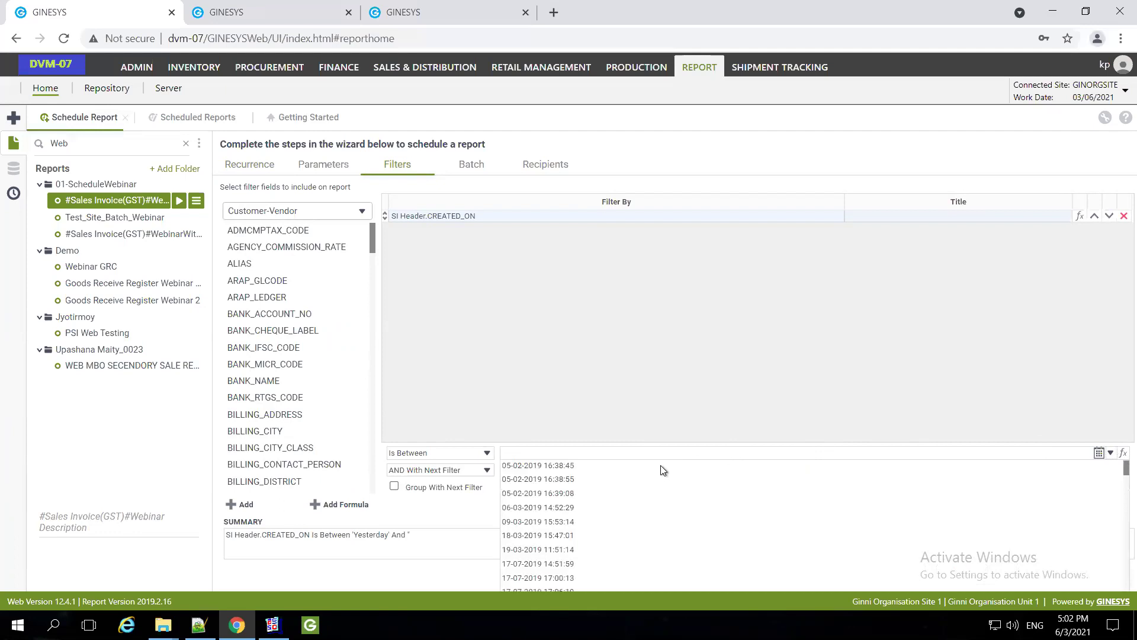
pyautogui.scroll(-3, 588, 477)
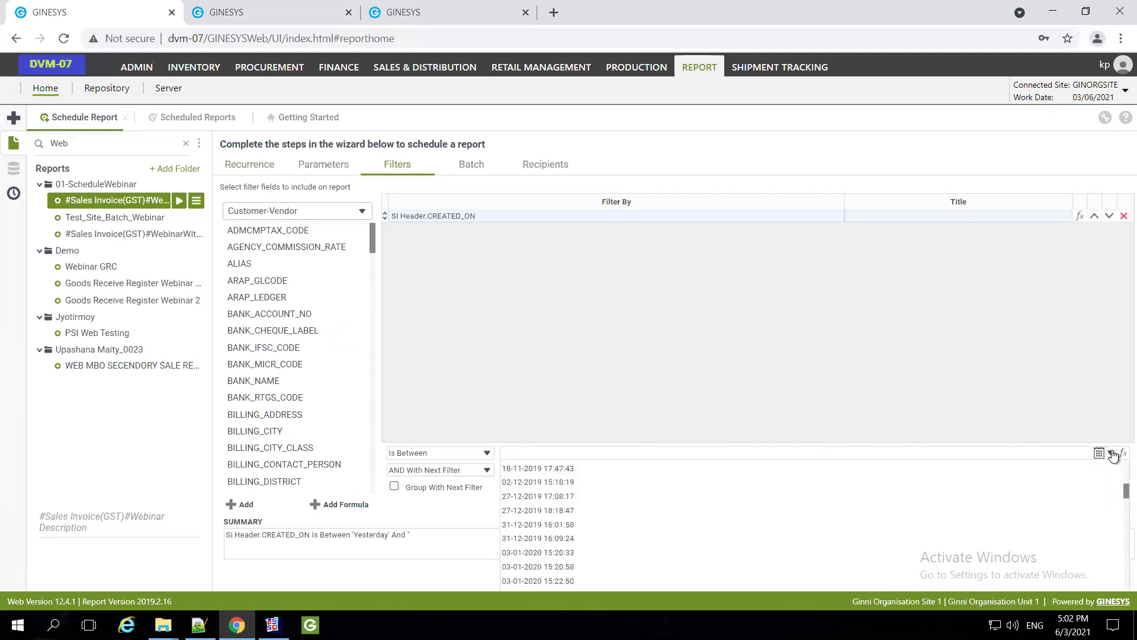
pyautogui.click(1120, 455)
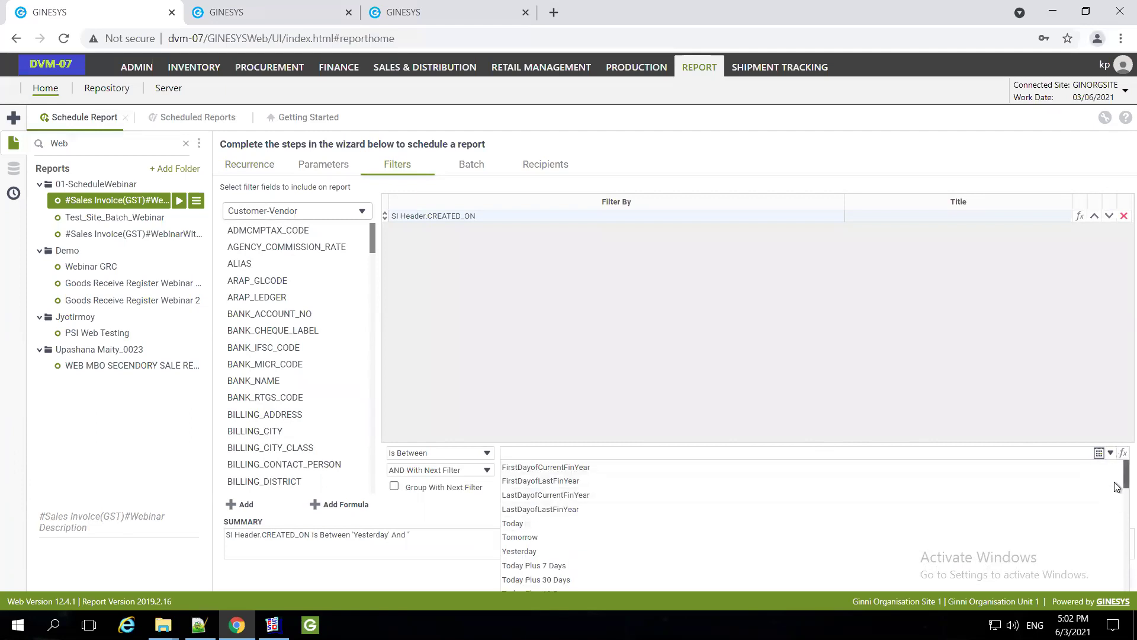
pyautogui.scroll(-1, 1114, 485)
pyautogui.scroll(-3, 1116, 502)
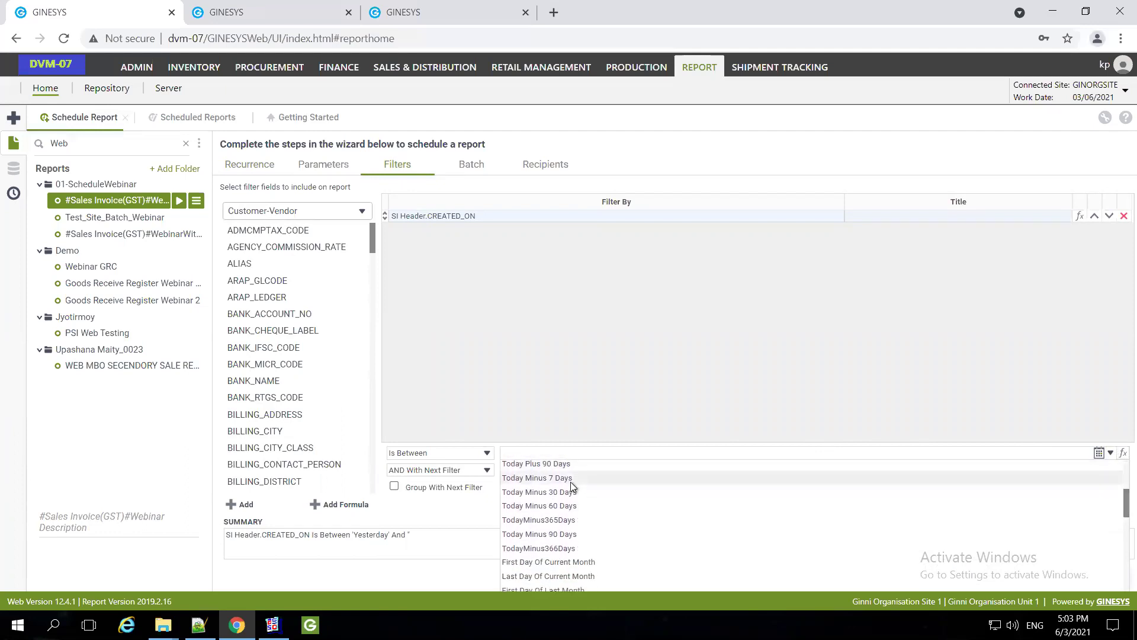
pyautogui.click(571, 480)
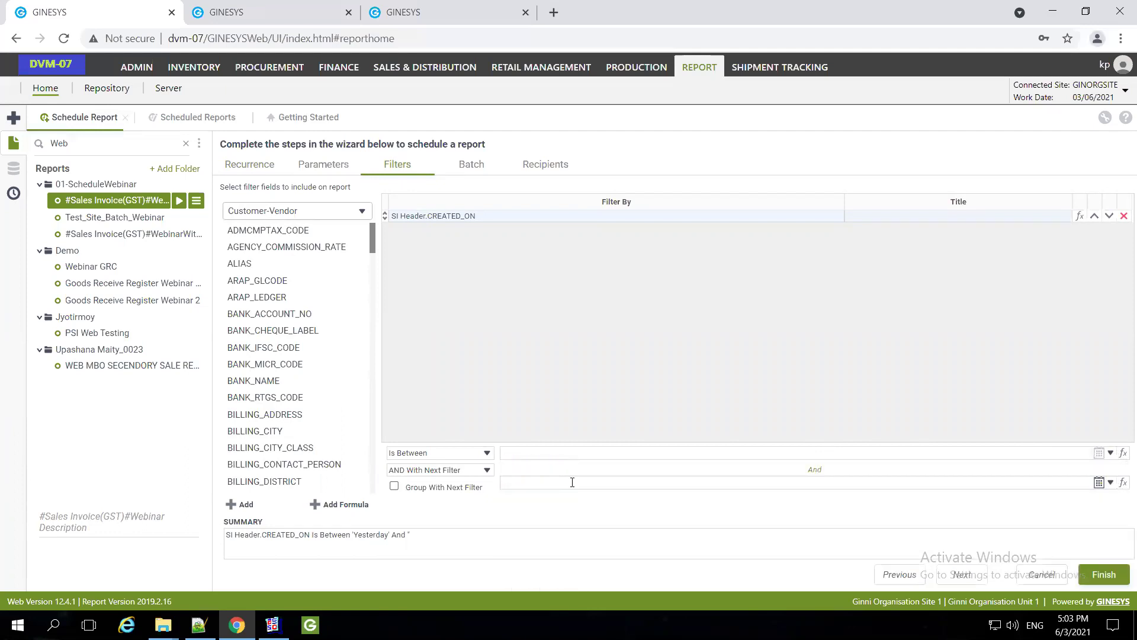
pyautogui.click(1118, 484)
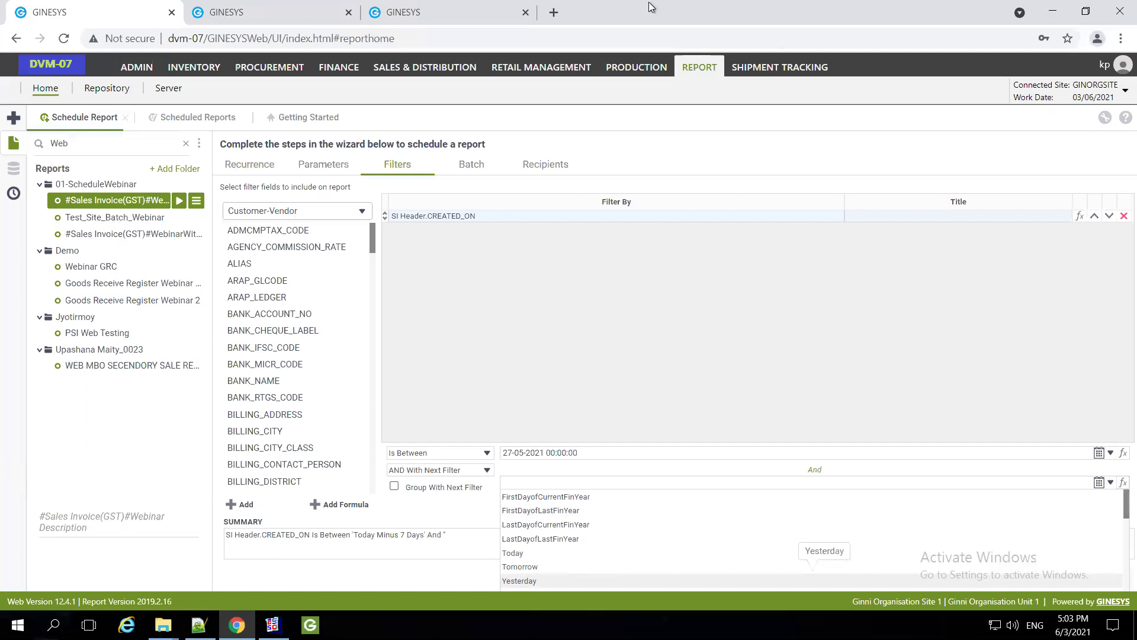
pyautogui.moveTo(652, 4)
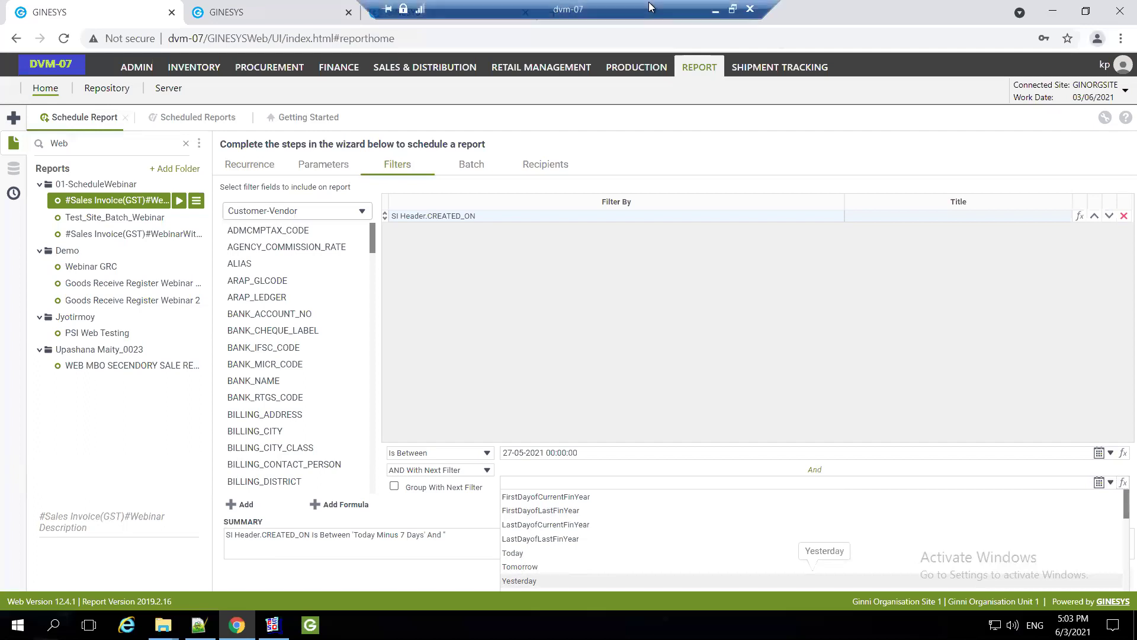
# Review the emailed TestNormalWithoutMail Sales Invoice(GST) PDF in Gmail, then return to the remote session
pyautogui.click(714, 10)
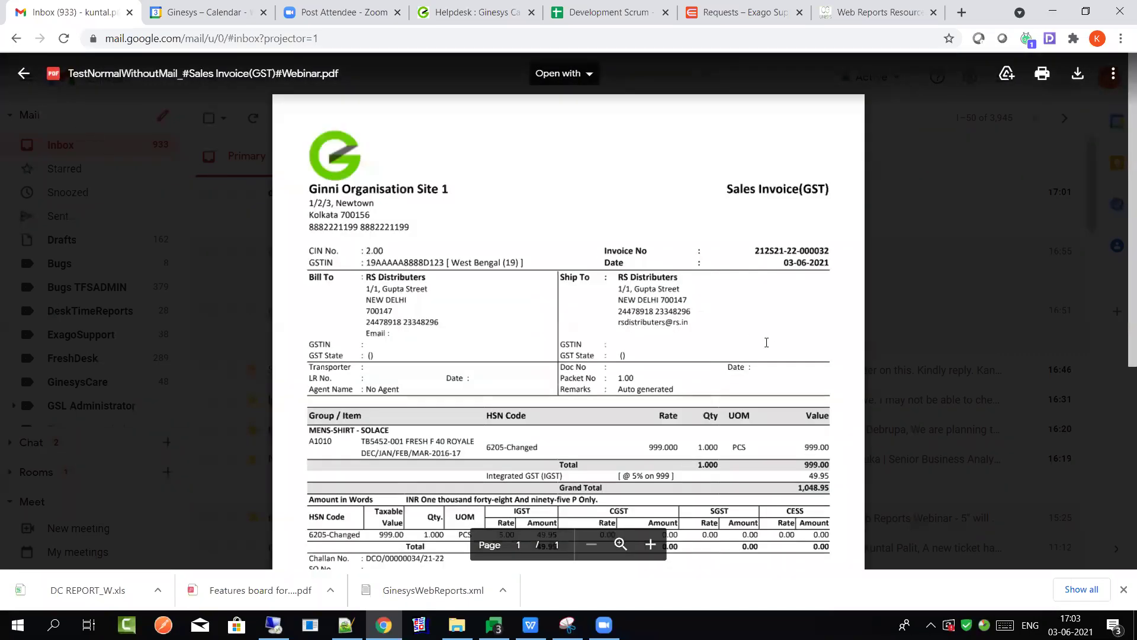
pyautogui.press('Escape')
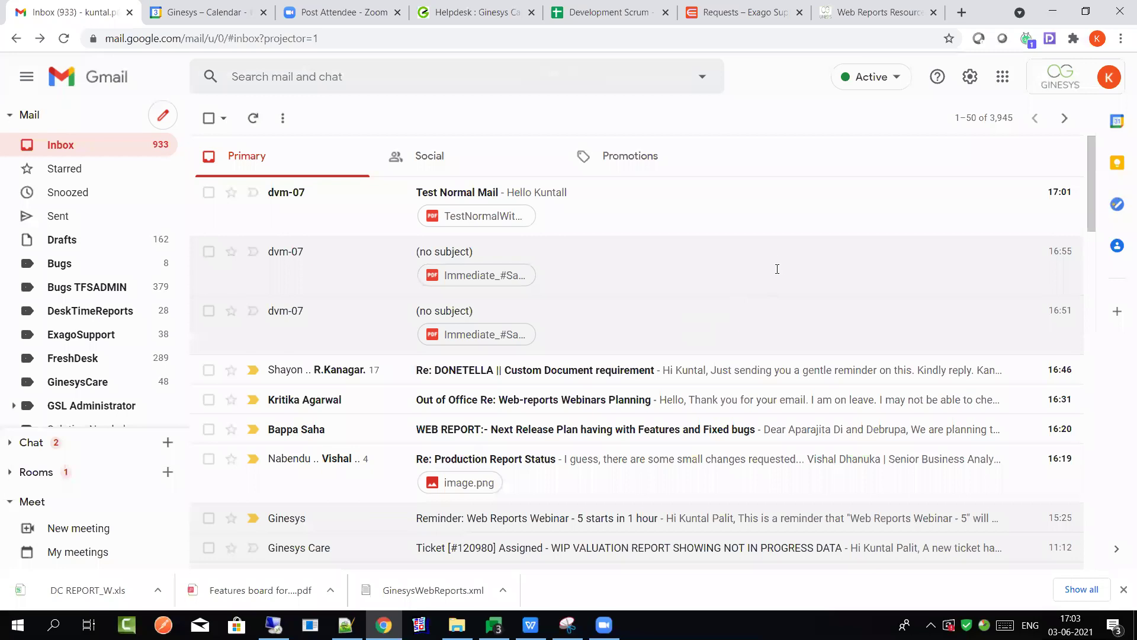
pyautogui.press('Return')
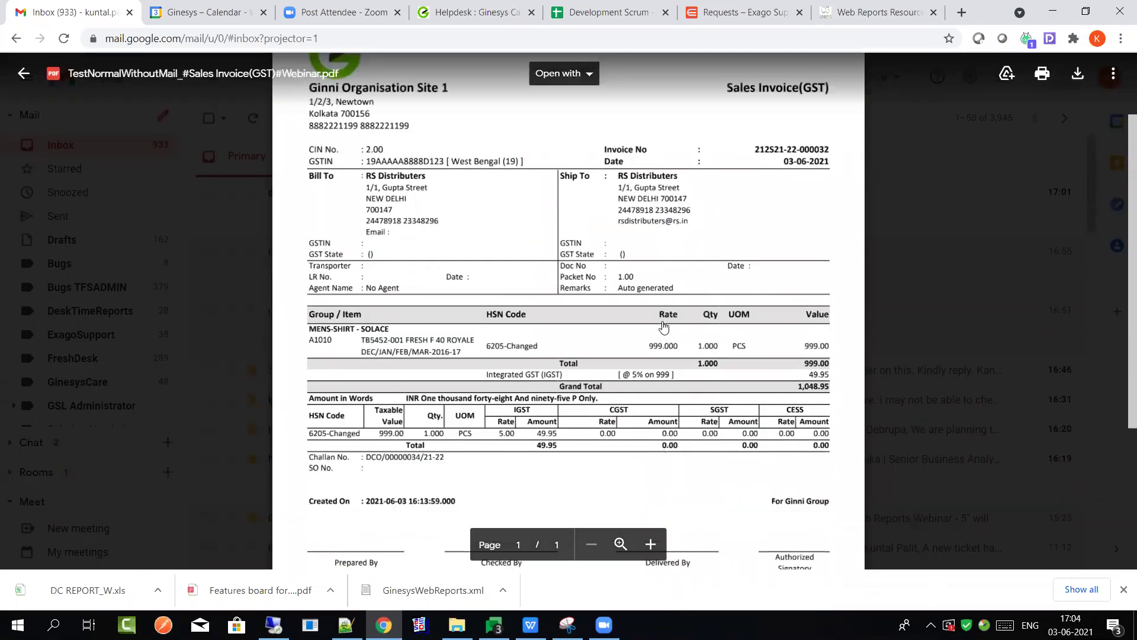
pyautogui.scroll(-2, 664, 327)
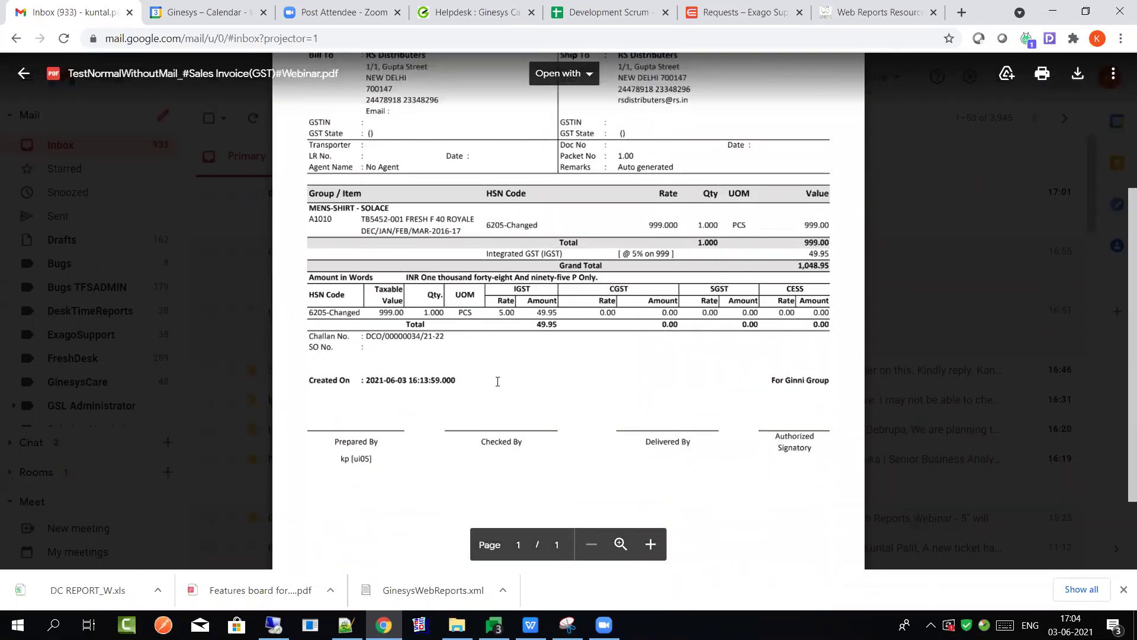
pyautogui.scroll(4, 521, 356)
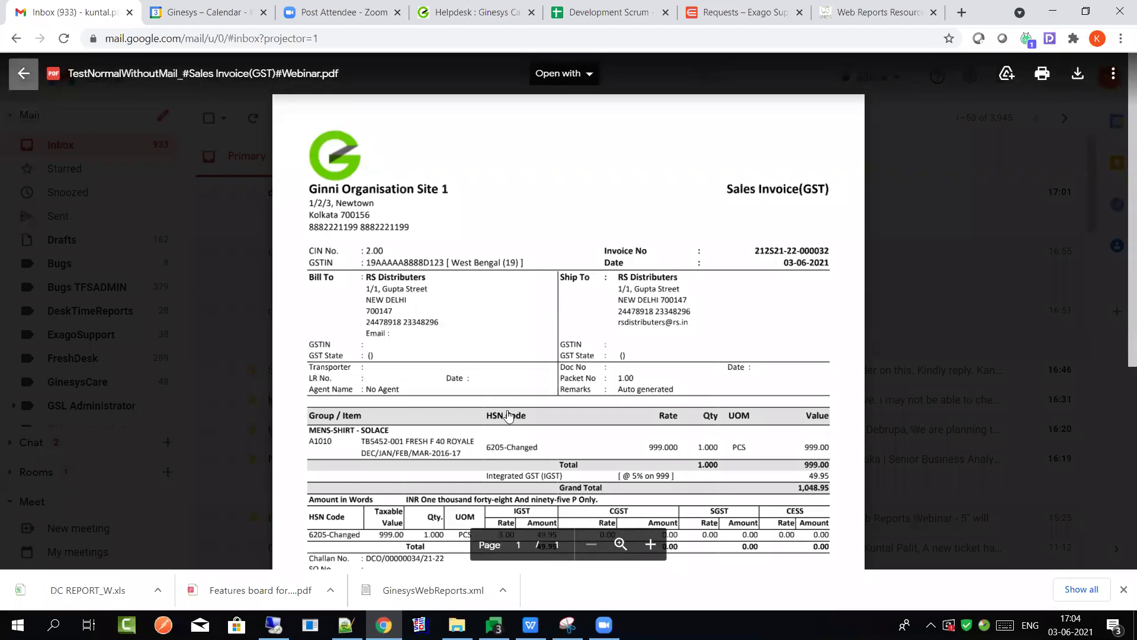
pyautogui.press('Escape')
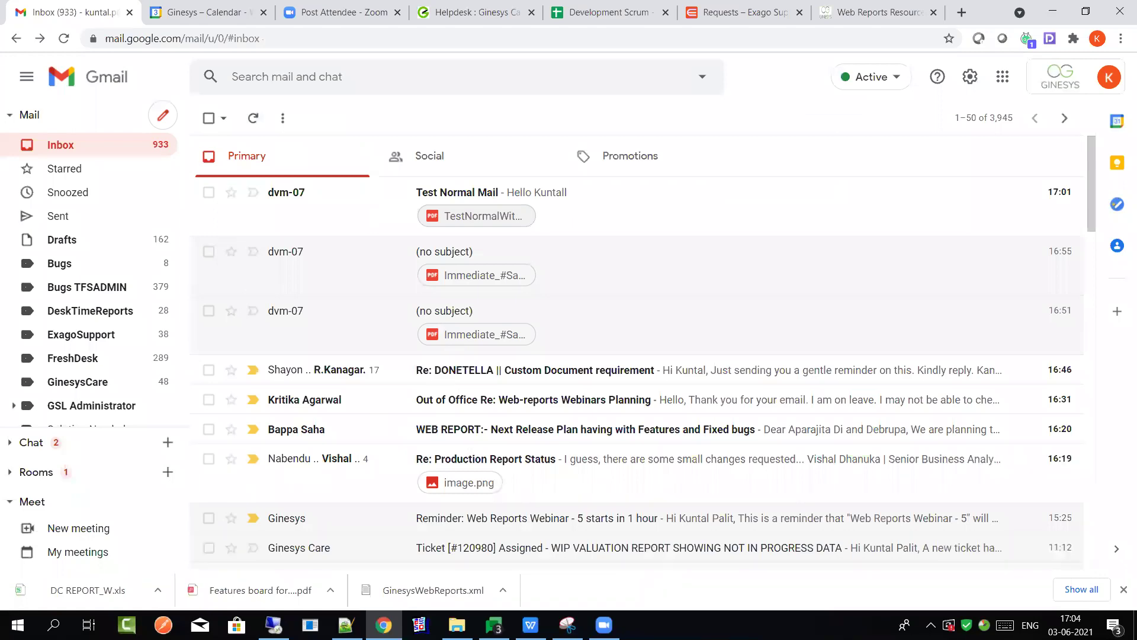
pyautogui.click(273, 625)
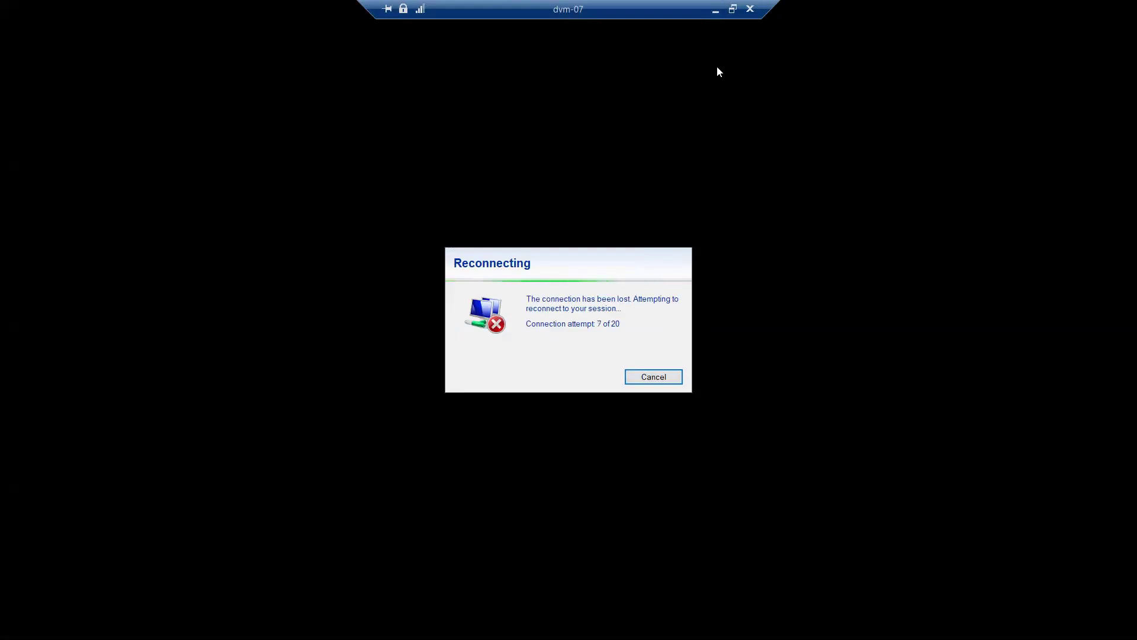
# Reconnect the FortiClient VPN to AIR-GSL and bring the remote session back
pyautogui.click(715, 10)
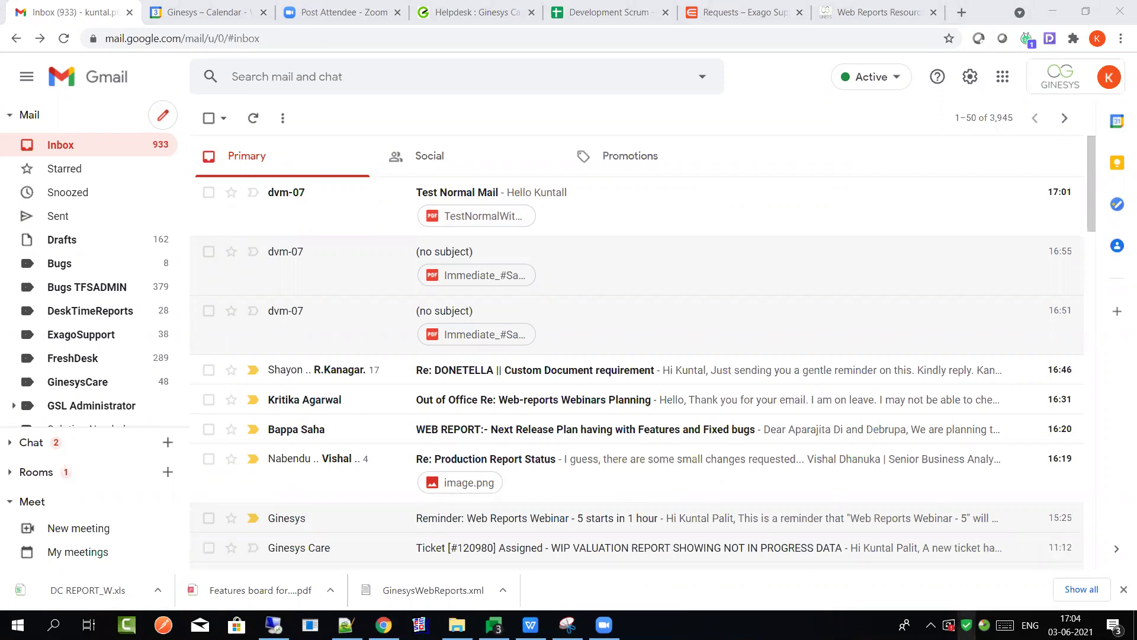
pyautogui.rightClick(967, 625)
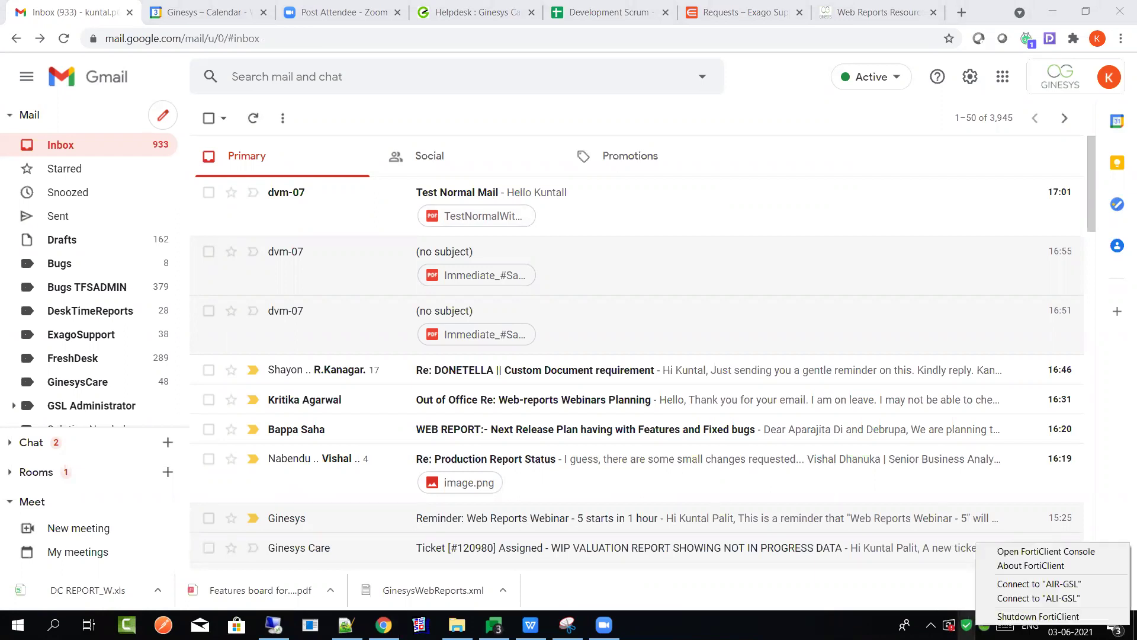
pyautogui.click(1045, 590)
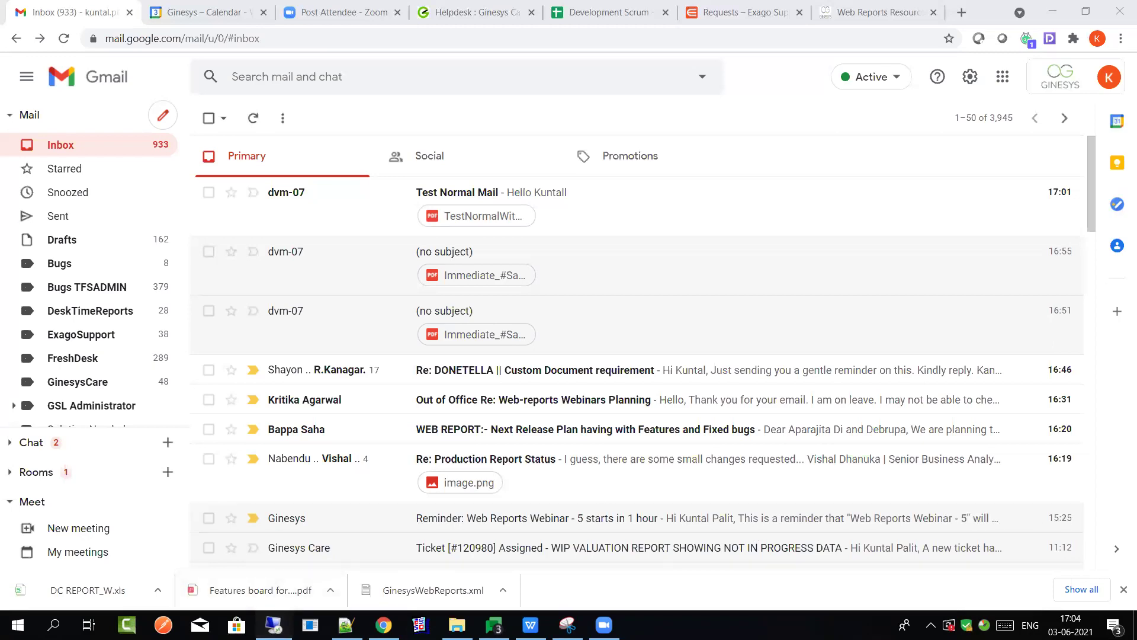
pyautogui.click(274, 625)
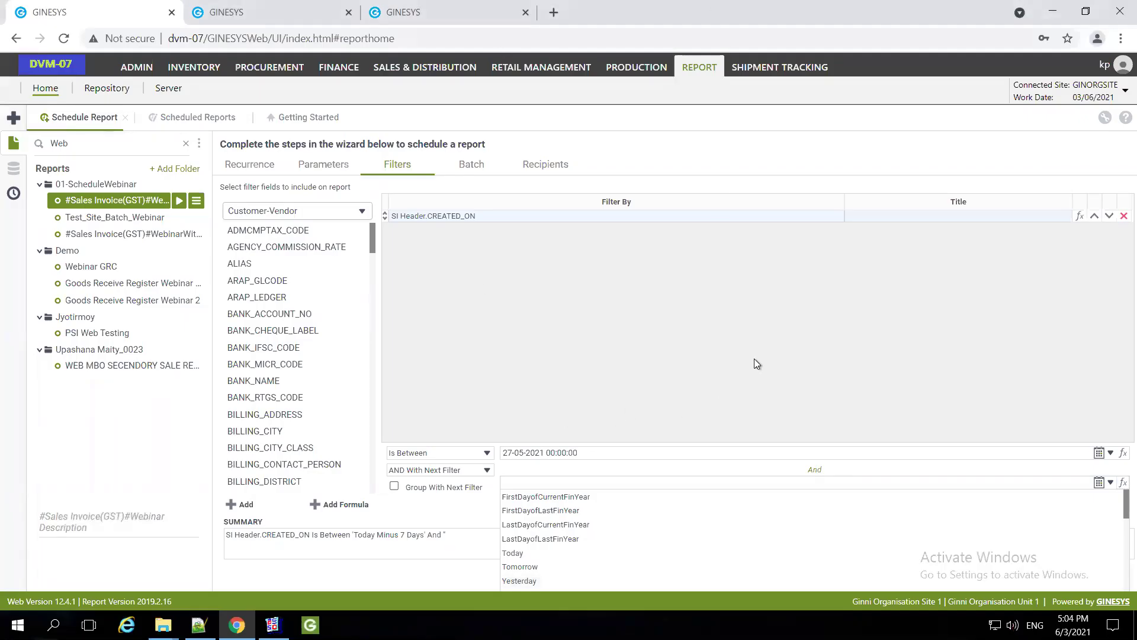
# End the CREATED_ON date range at Today and go back to the recurrence settings
pyautogui.click(578, 556)
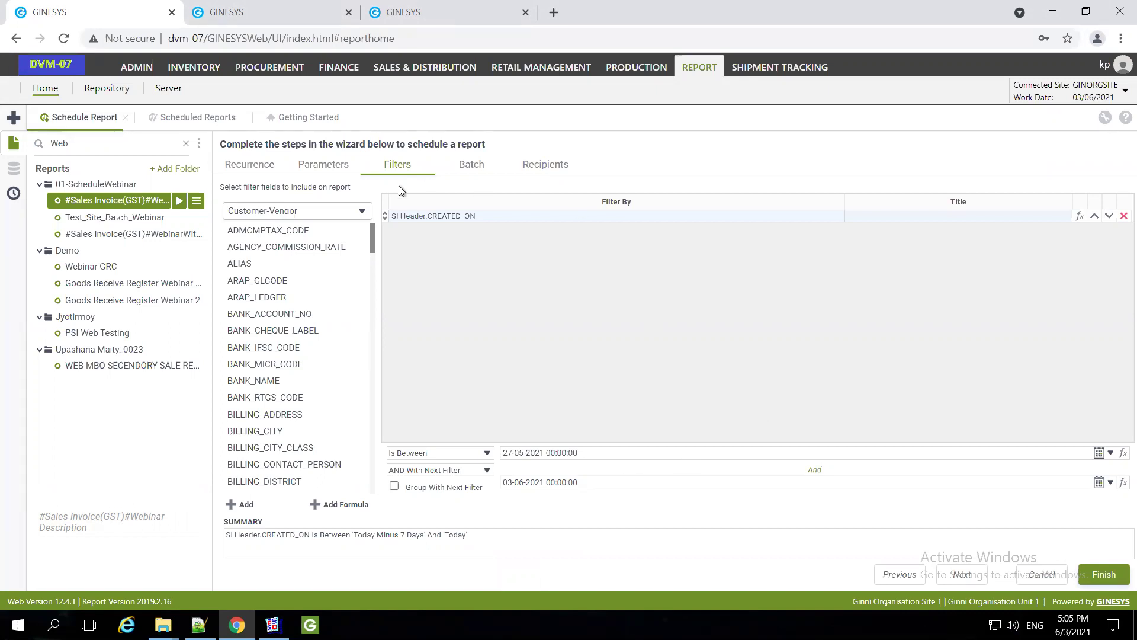
pyautogui.click(247, 165)
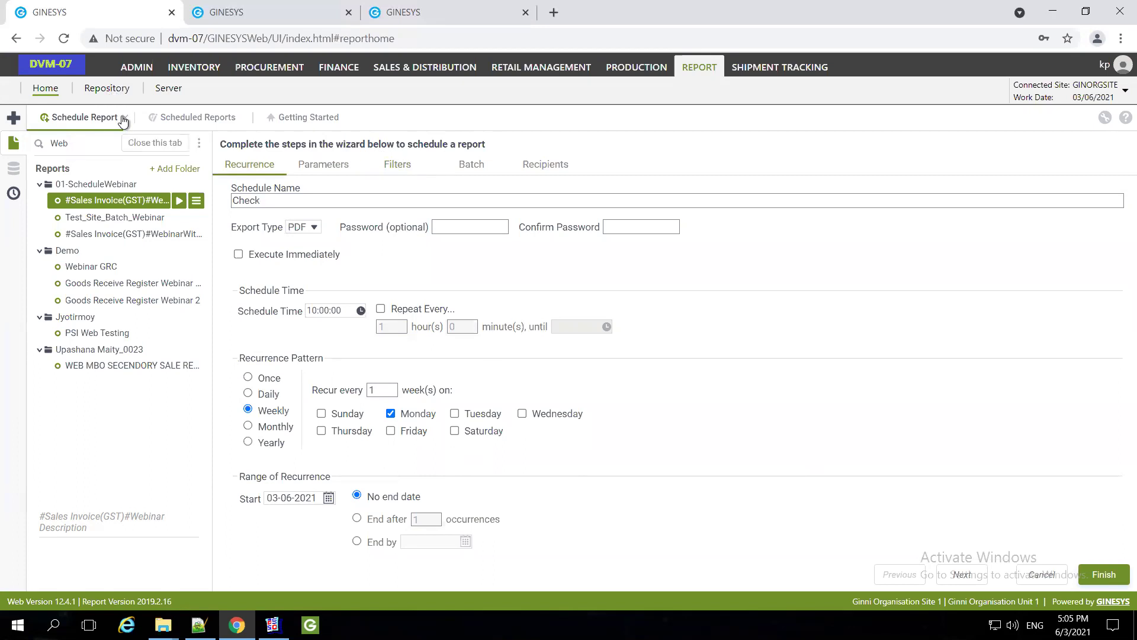
# Discard the Check schedule and start a new schedule for the #Sales Invoice(GST)#Webinar report
pyautogui.click(123, 120)
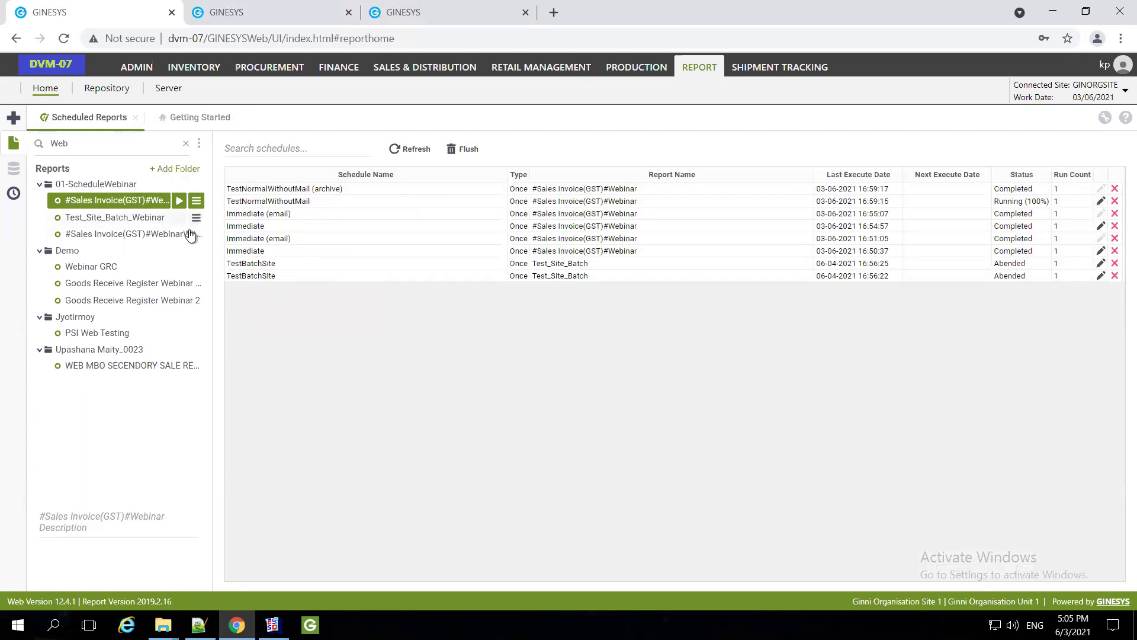
pyautogui.rightClick(119, 200)
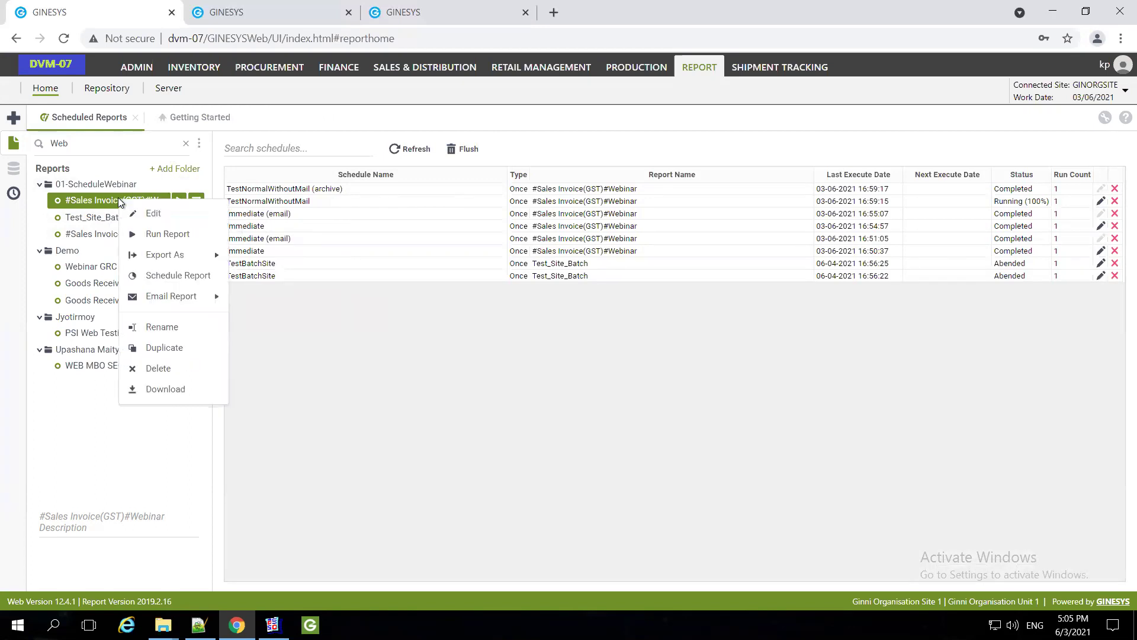
pyautogui.click(399, 364)
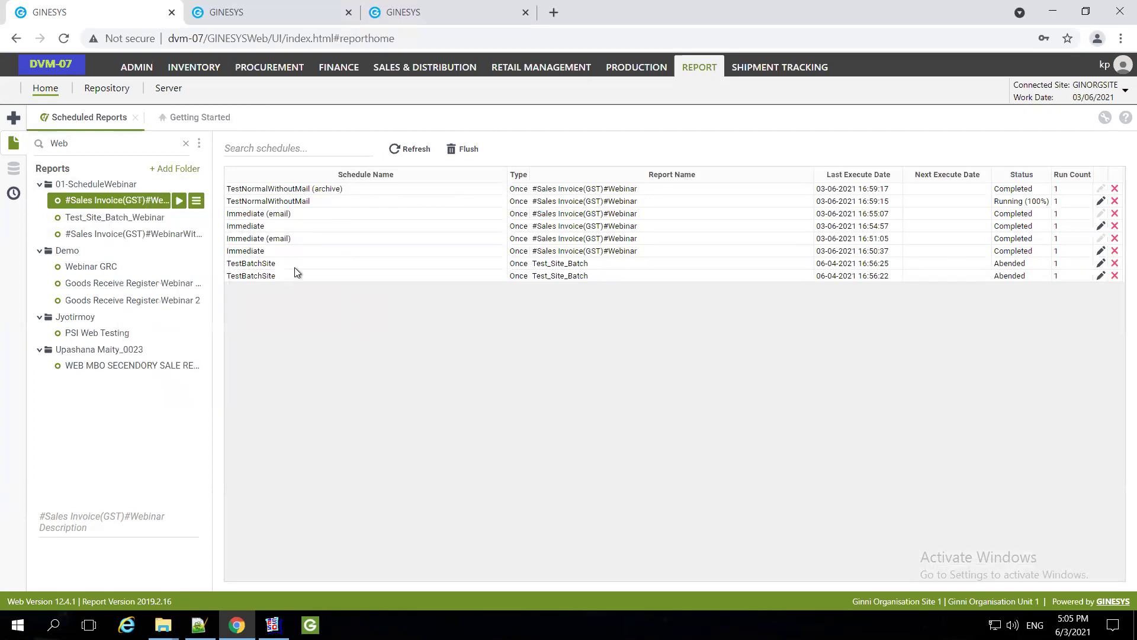
pyautogui.rightClick(115, 201)
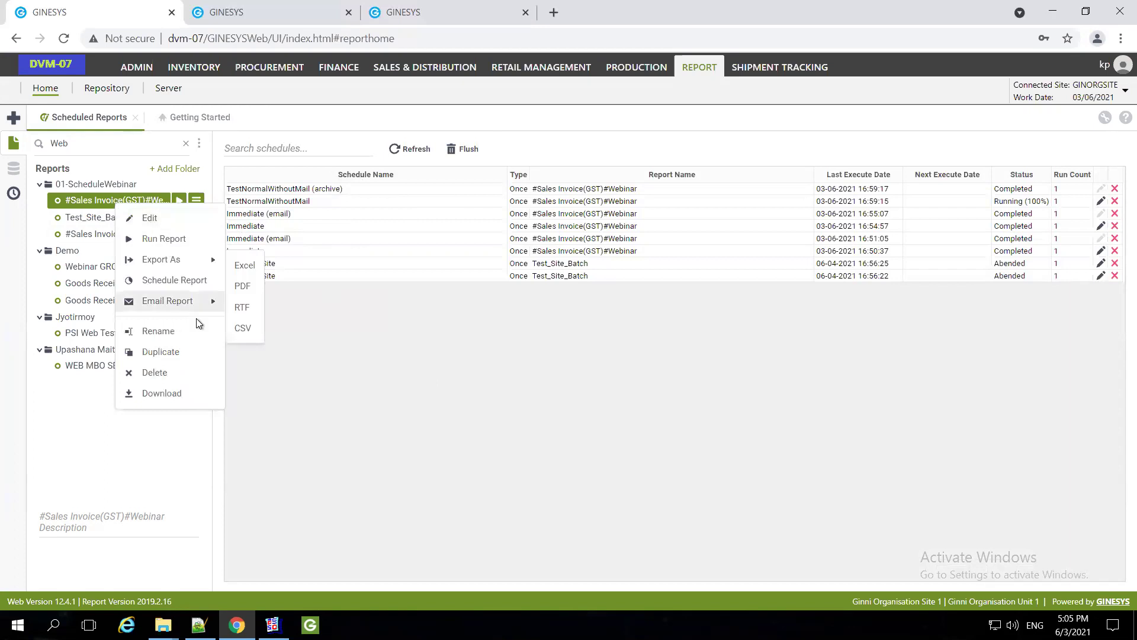
pyautogui.click(202, 286)
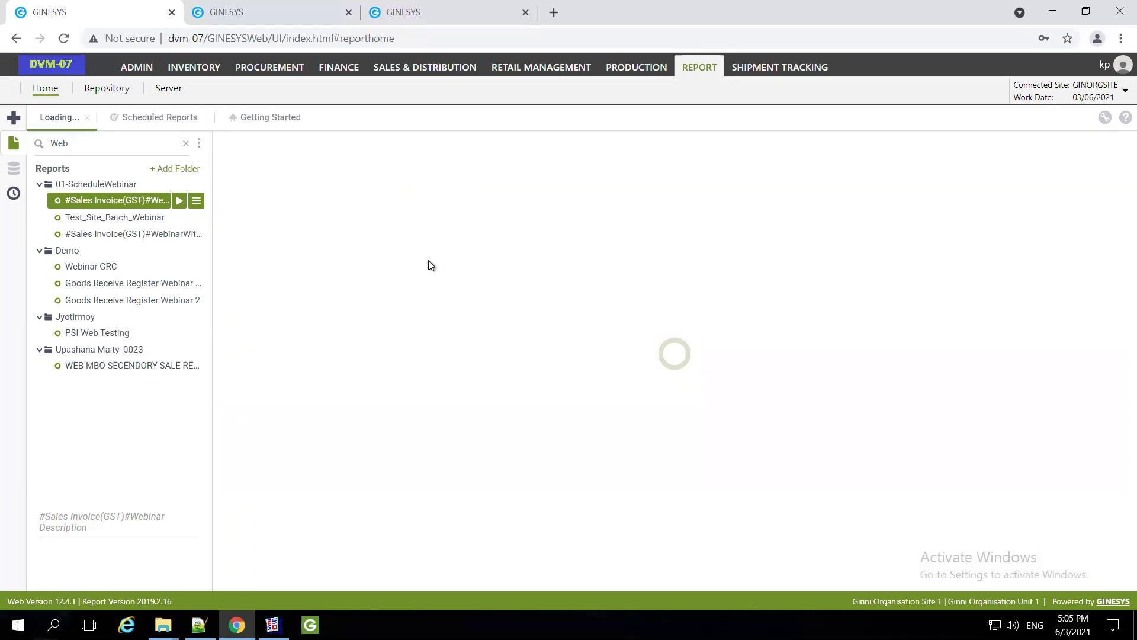
# Name the new schedule TestBatchWithoutMailing and set it to execute immediately
pyautogui.click(299, 203)
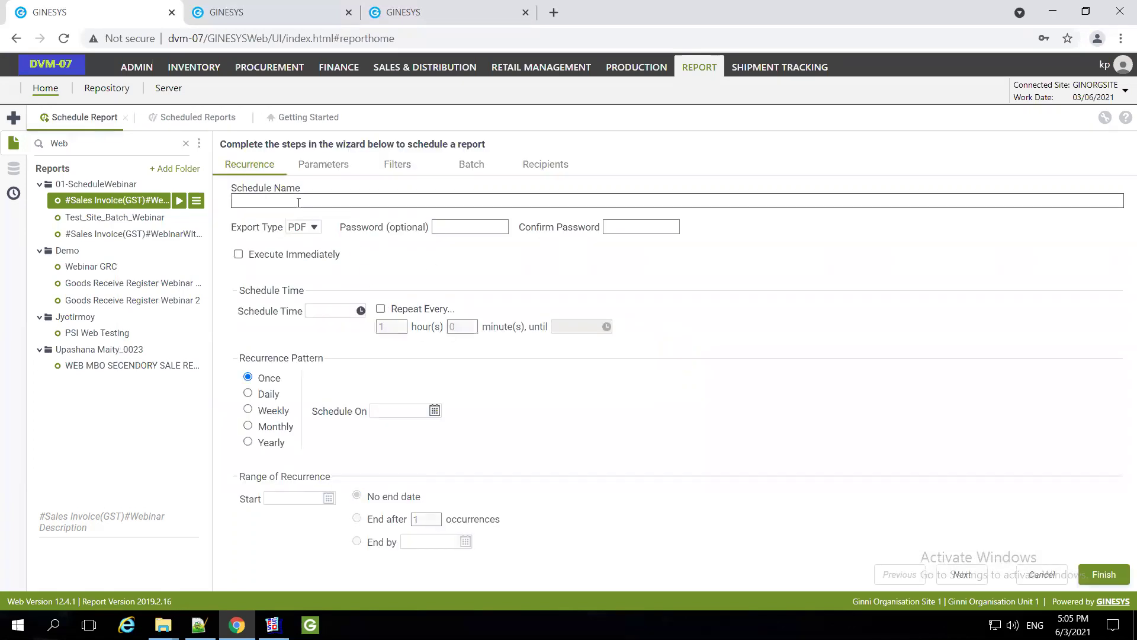
pyautogui.write('Te')
pyautogui.click(474, 169)
pyautogui.click(683, 417)
pyautogui.click(282, 205)
pyautogui.write('st')
pyautogui.write('BatchWithoutMailing')
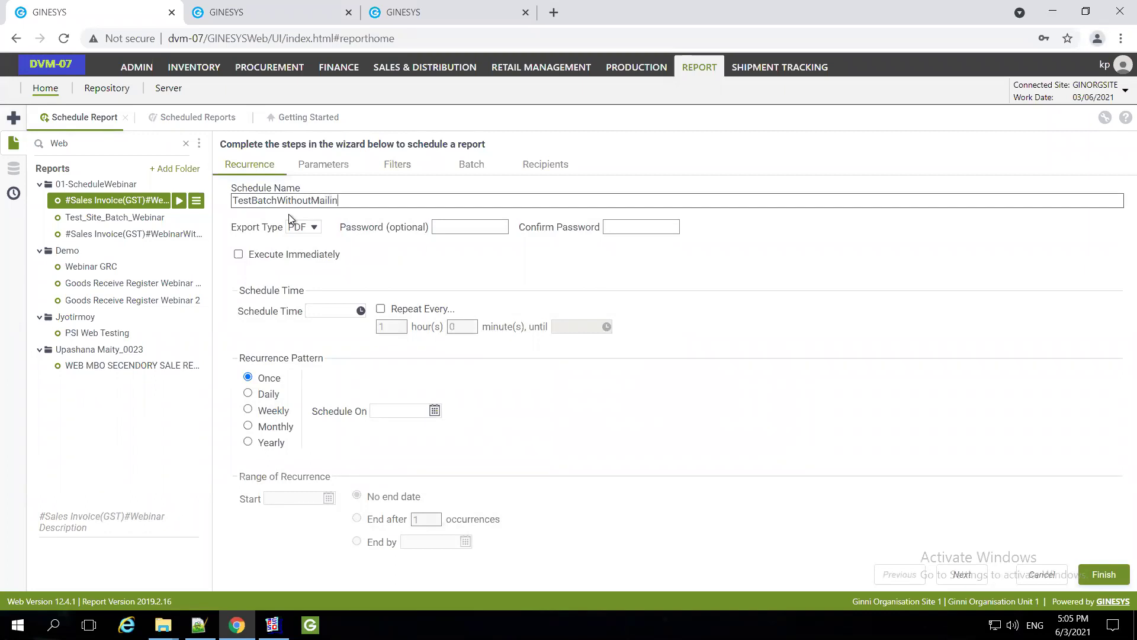
pyautogui.click(239, 255)
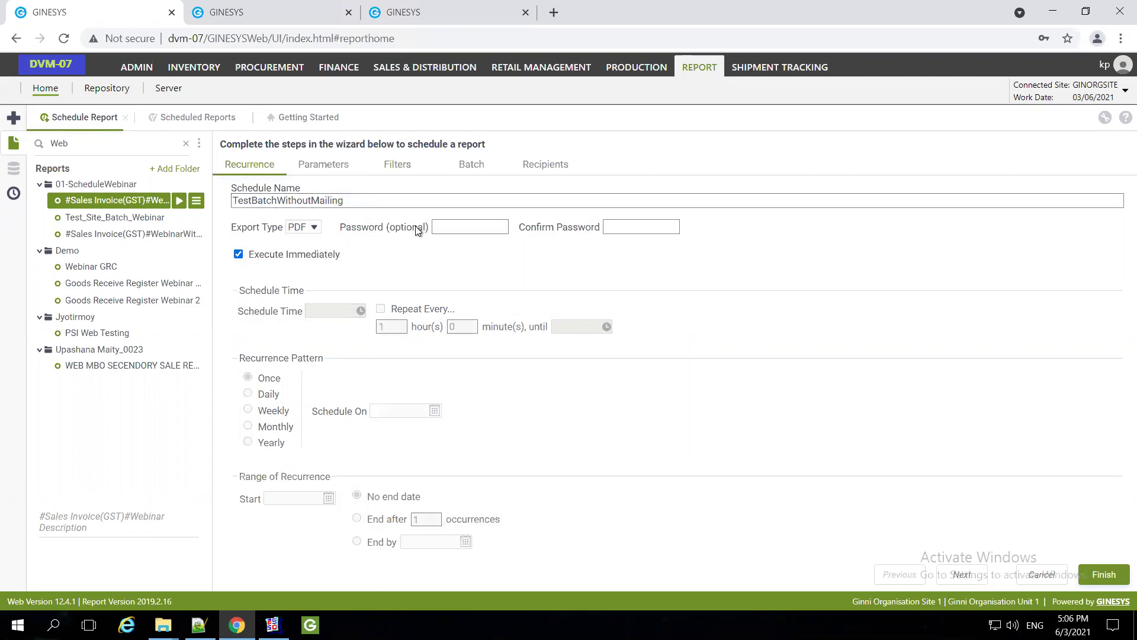
pyautogui.doubleClick(366, 200)
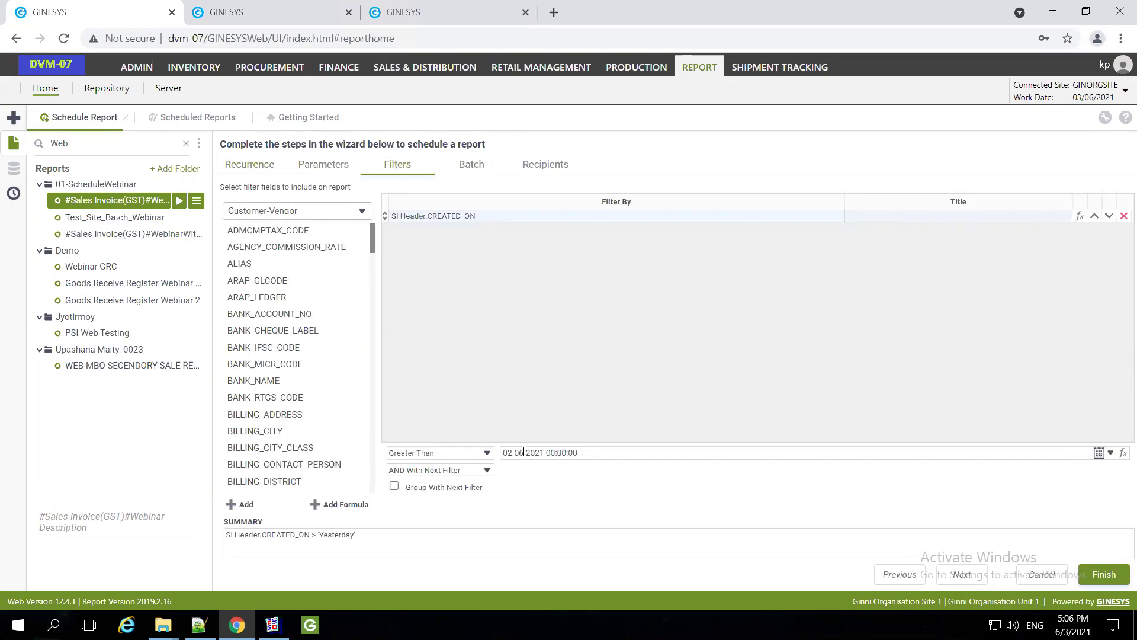
# Change the CREATED_ON filter date to 02-04-2021
pyautogui.click(252, 168)
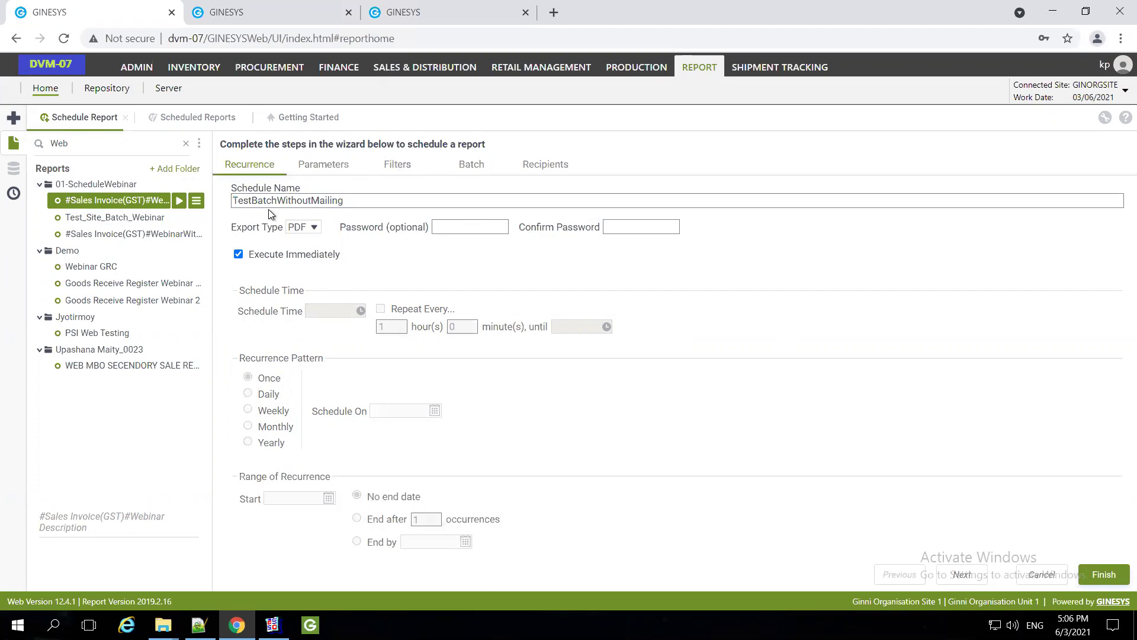
pyautogui.click(325, 169)
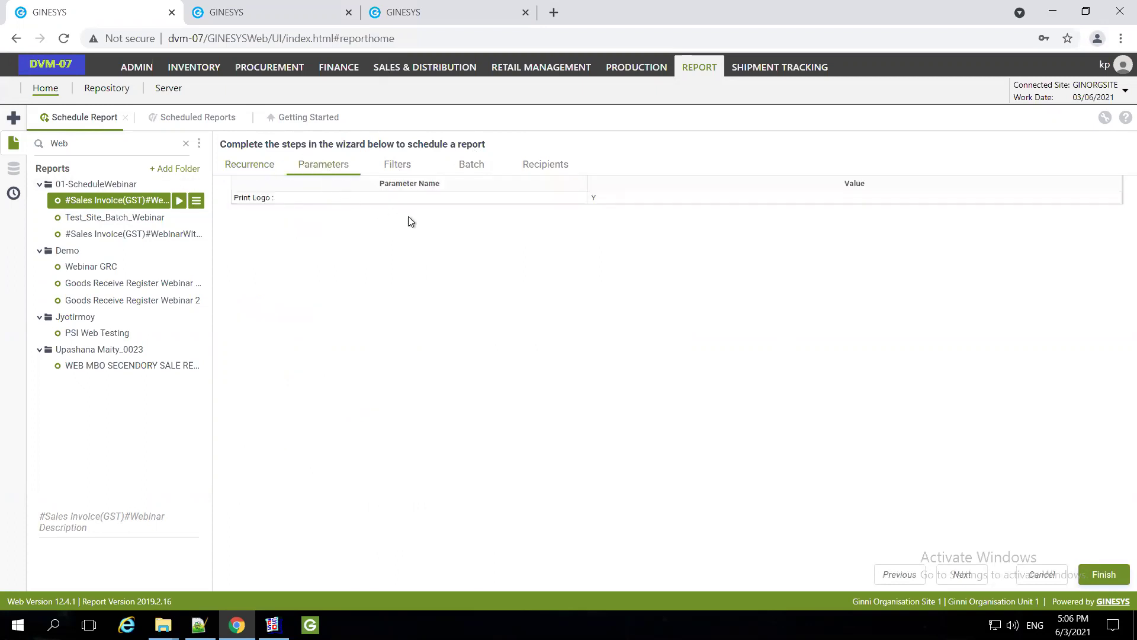
pyautogui.click(423, 169)
pyautogui.click(543, 451)
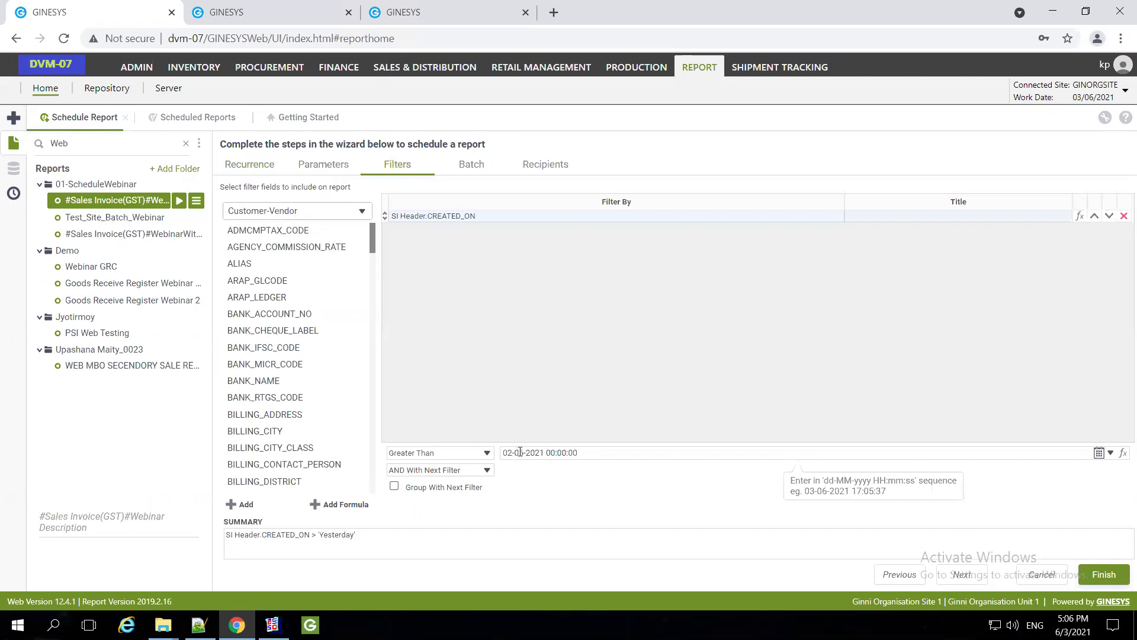
pyautogui.write('4')
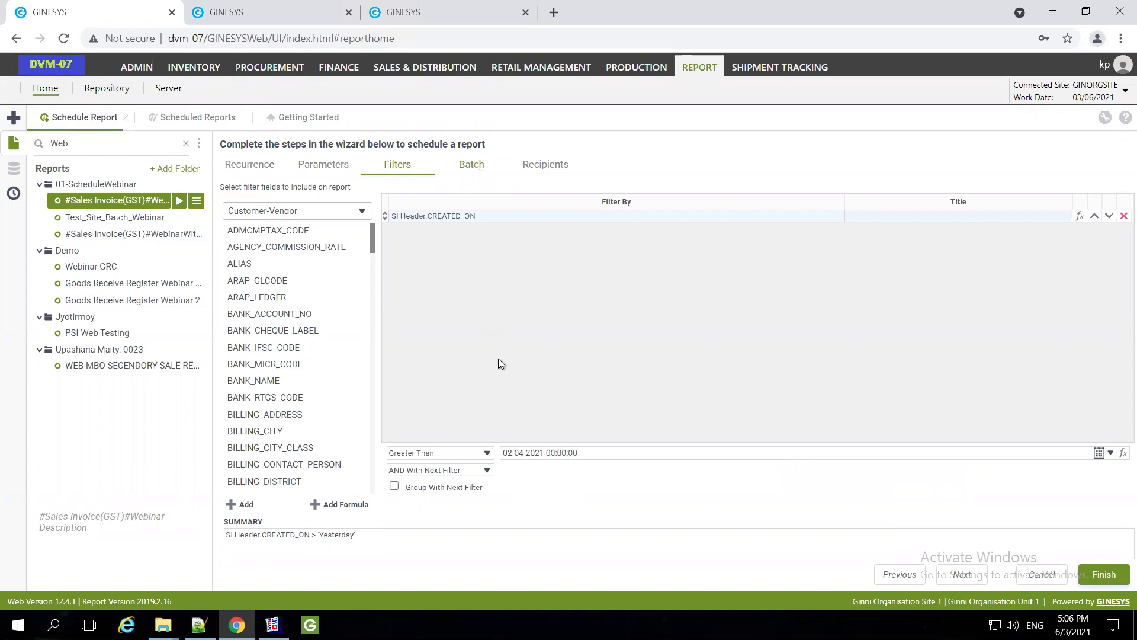
# Tick Run as Batch Report on the Batch tab
pyautogui.click(471, 166)
pyautogui.click(238, 195)
pyautogui.click(347, 264)
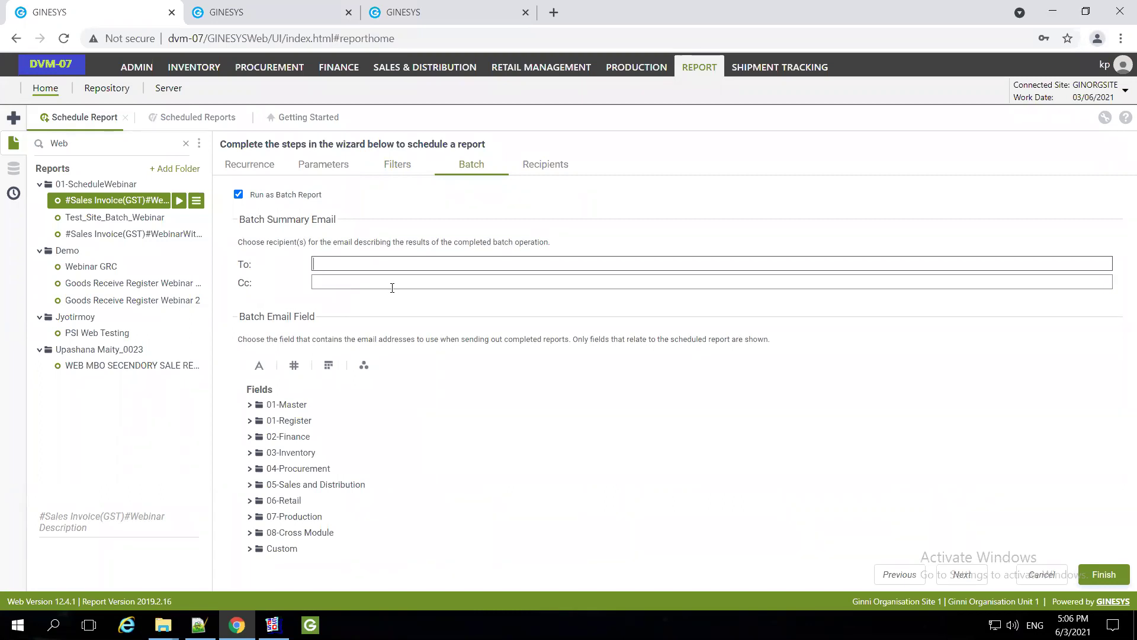
# Enter the recipient's e-mail address in the Batch Summary Email To field, leaving Cc empty
pyautogui.hotkey('ctrl', 'a')
pyautogui.click(391, 283)
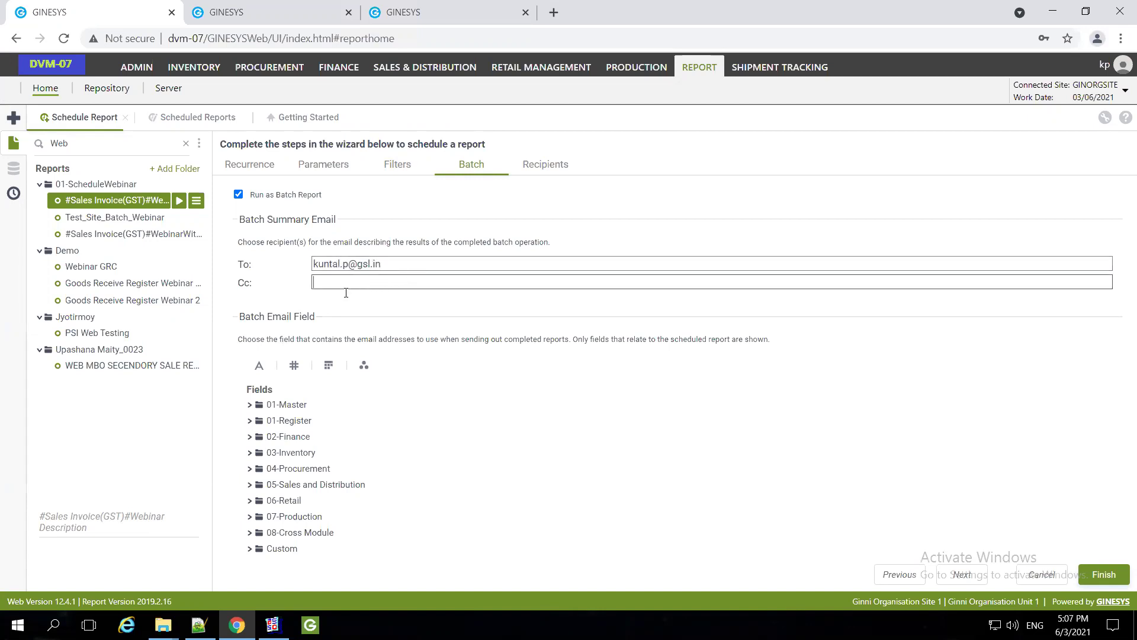
pyautogui.click(292, 410)
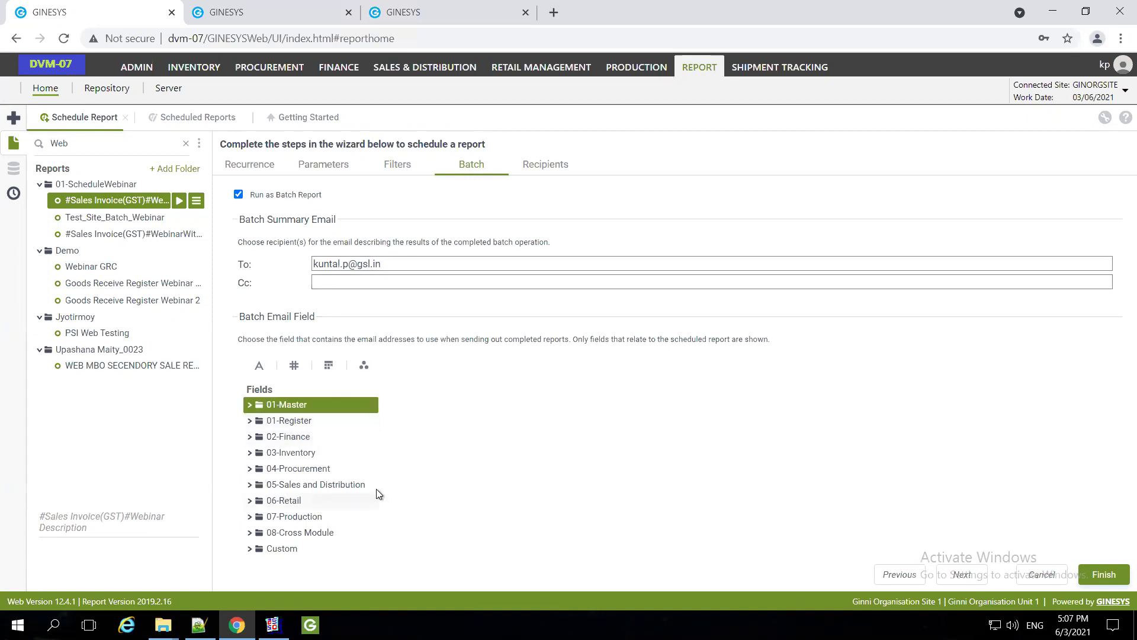
# Expand 05-Sales and Distribution > 02-Transaction > Sales Invoice down to the SI Header fields
pyautogui.click(251, 486)
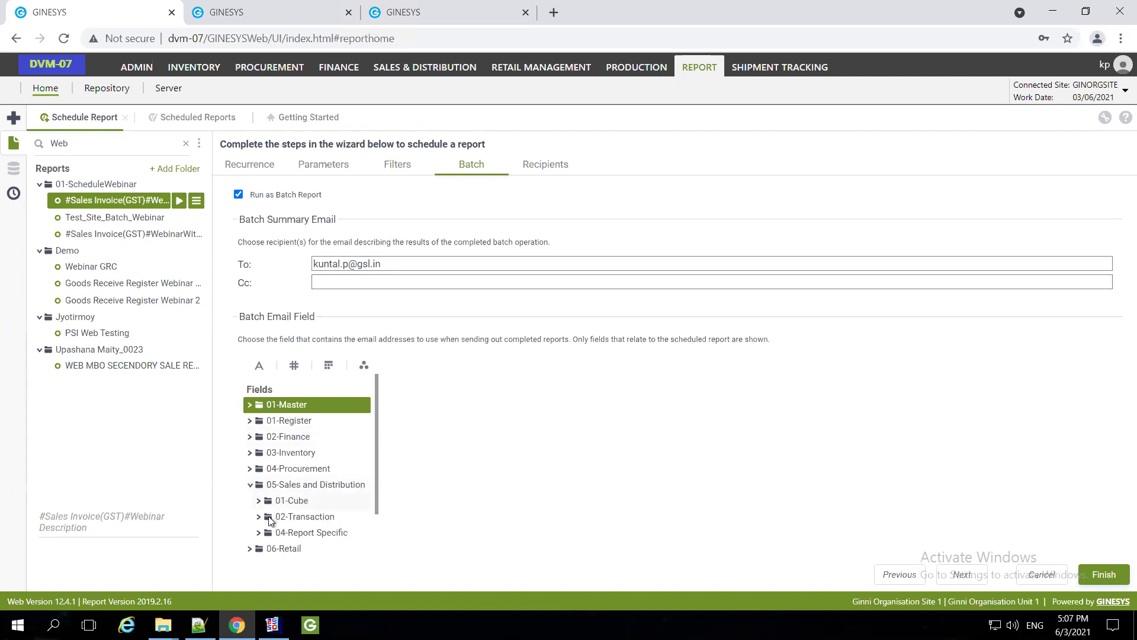
pyautogui.click(348, 521)
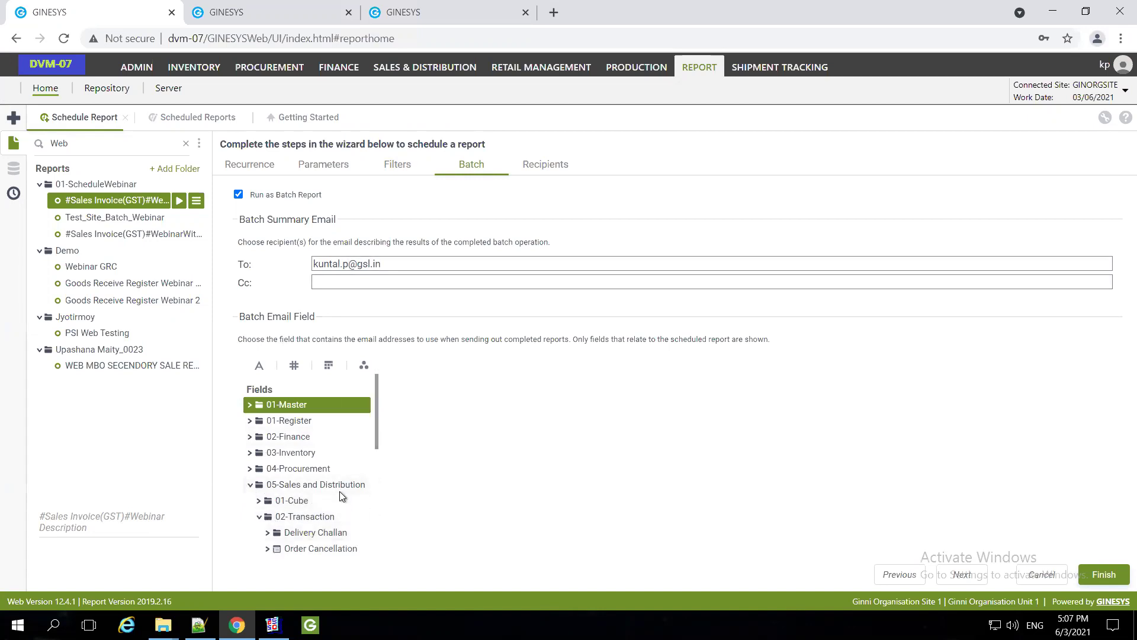
pyautogui.scroll(-2, 339, 491)
pyautogui.scroll(-1, 337, 492)
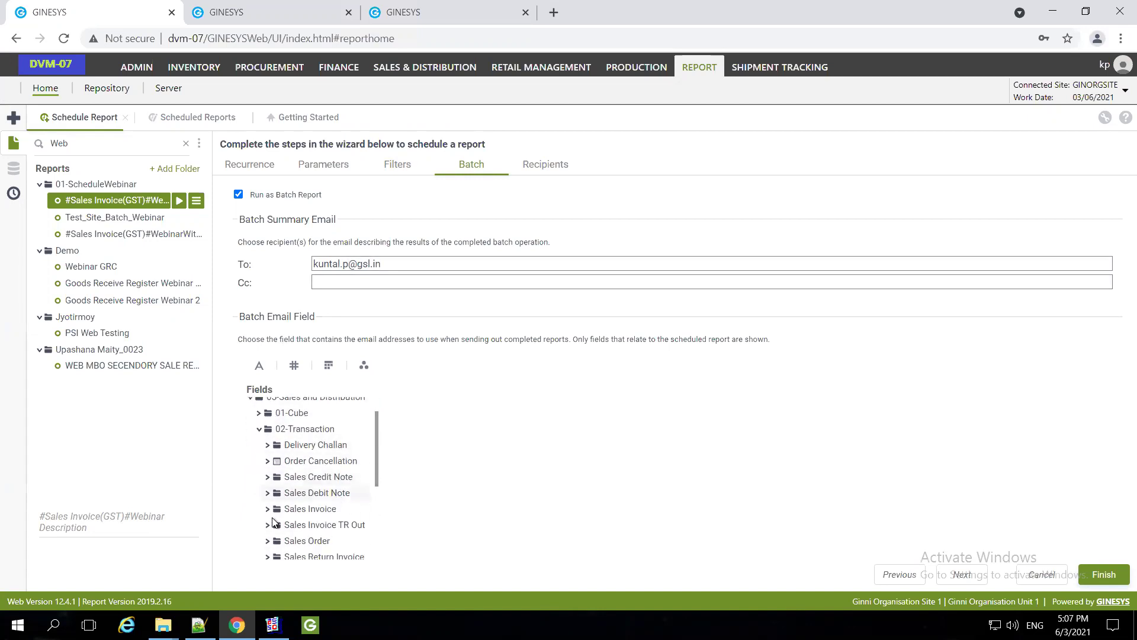
pyautogui.click(330, 508)
pyautogui.scroll(-1, 343, 503)
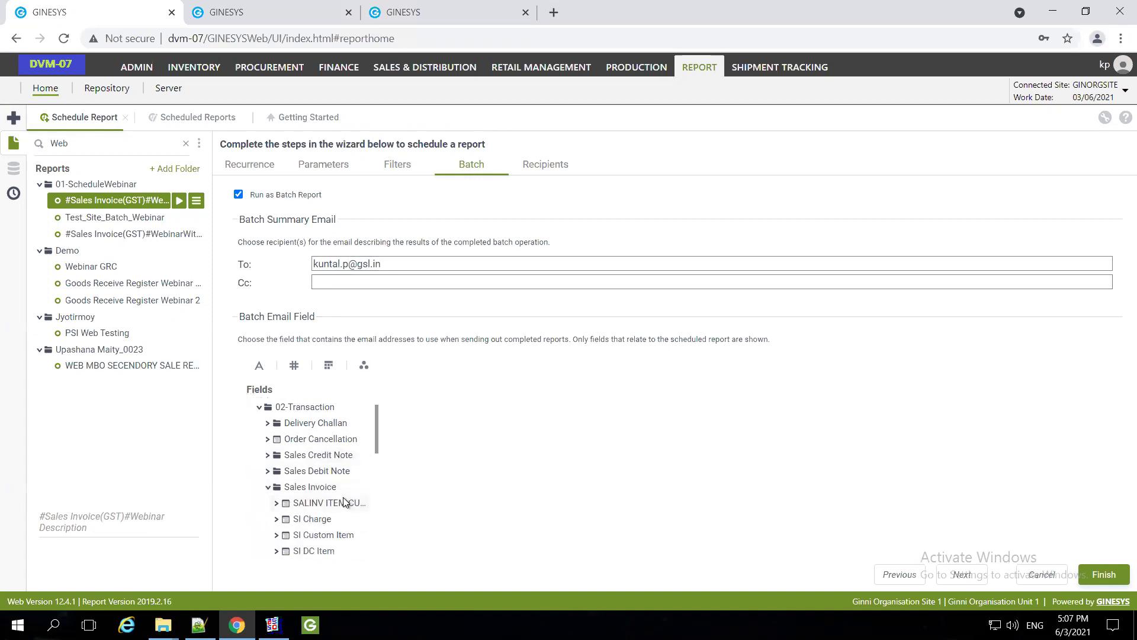
pyautogui.click(338, 508)
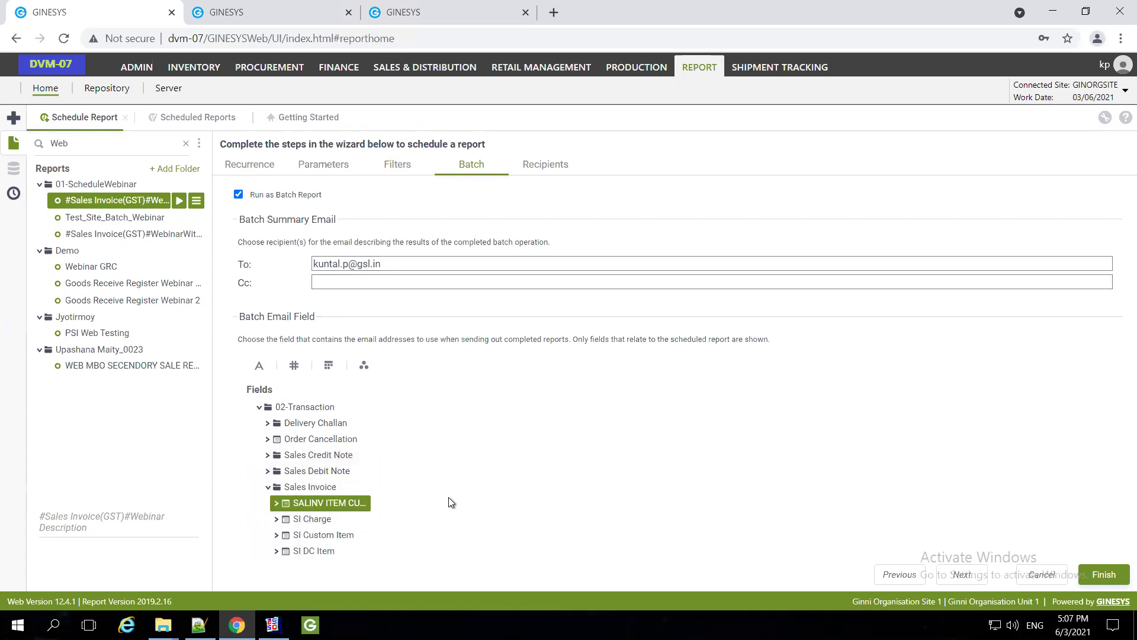
pyautogui.scroll(-1, 363, 467)
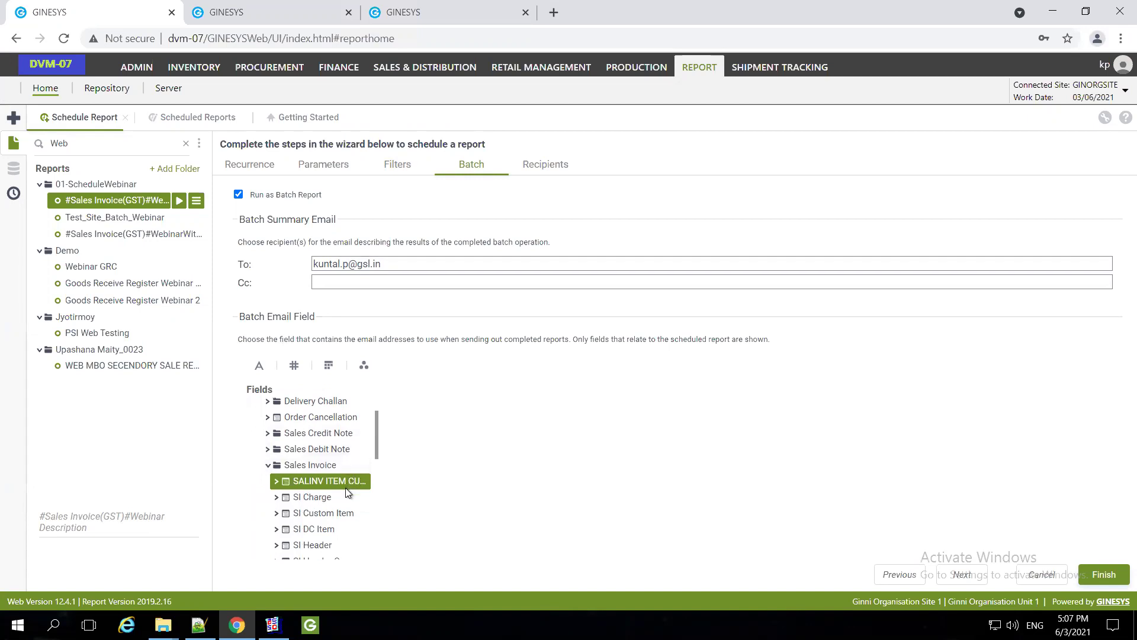
pyautogui.scroll(-1, 349, 492)
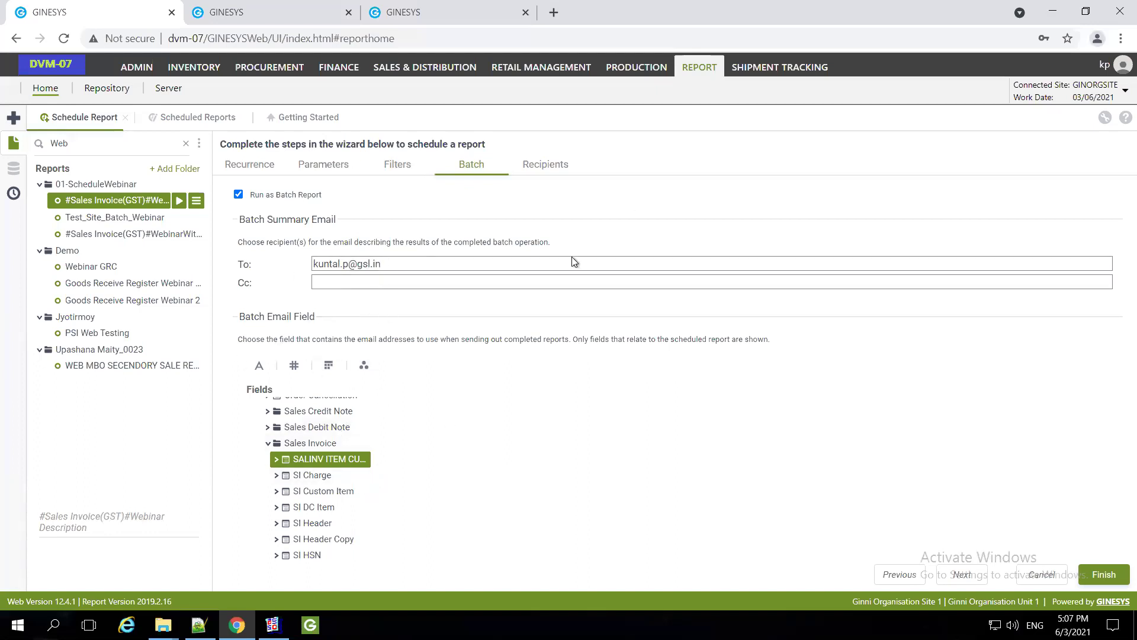
pyautogui.scroll(-1, 307, 508)
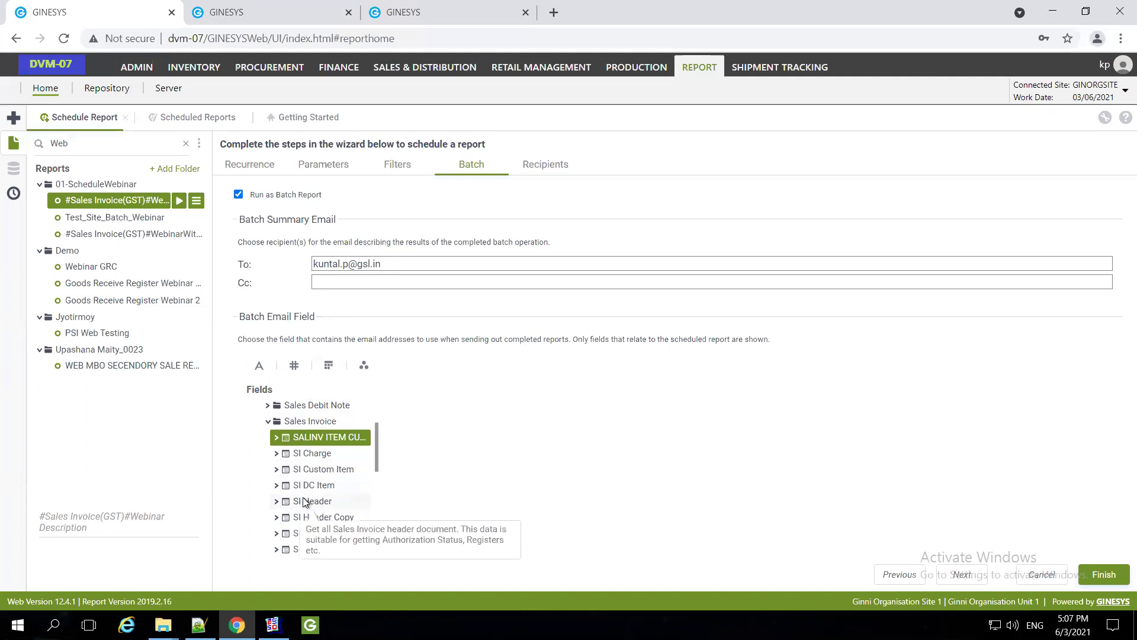
pyautogui.click(305, 501)
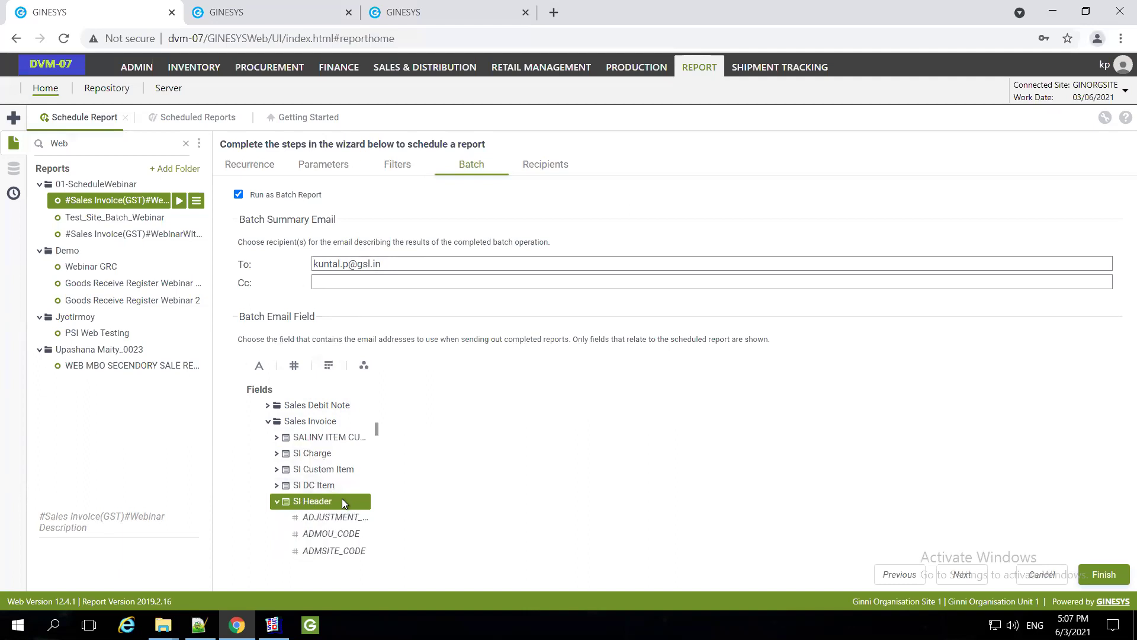
# Choose the CUSTOMER_BIL… customer billing field from SI Header as the batch email field
pyautogui.scroll(-1, 342, 503)
pyautogui.scroll(-1, 354, 508)
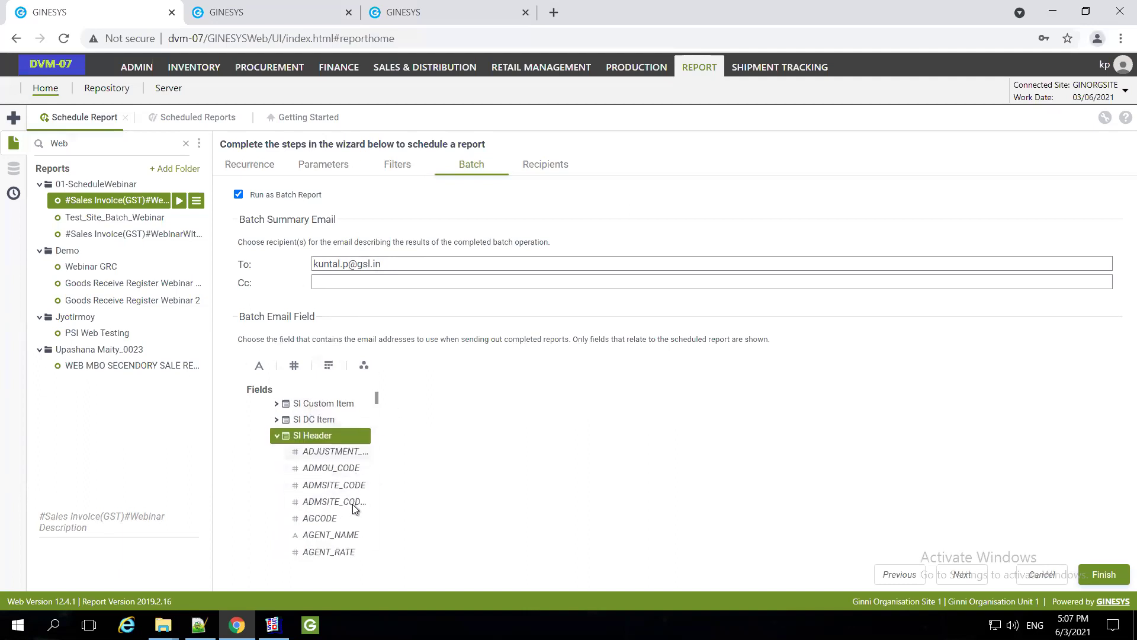
pyautogui.scroll(-1, 344, 510)
pyautogui.scroll(-2, 344, 508)
pyautogui.click(338, 504)
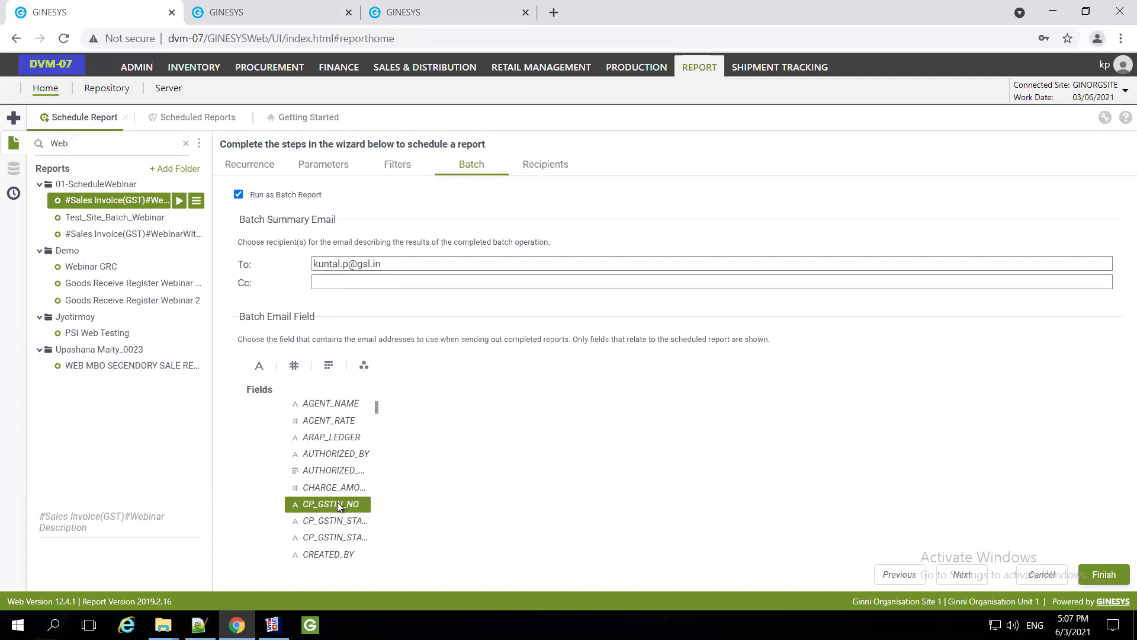
pyautogui.scroll(-5, 339, 505)
pyautogui.click(329, 536)
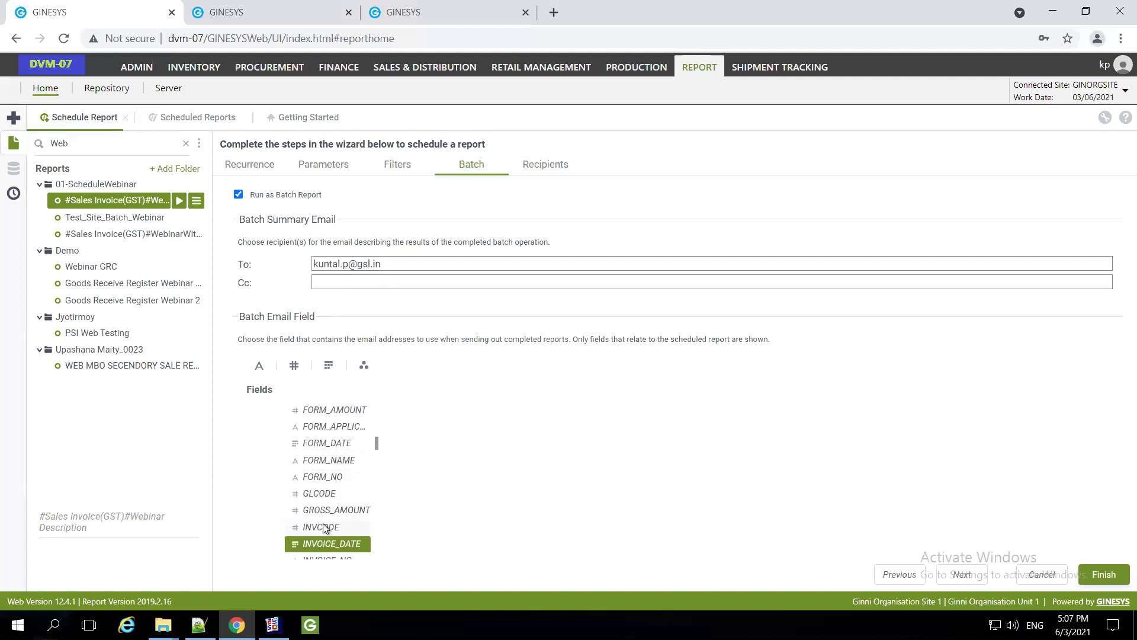
pyautogui.scroll(-1, 330, 528)
pyautogui.scroll(3, 329, 527)
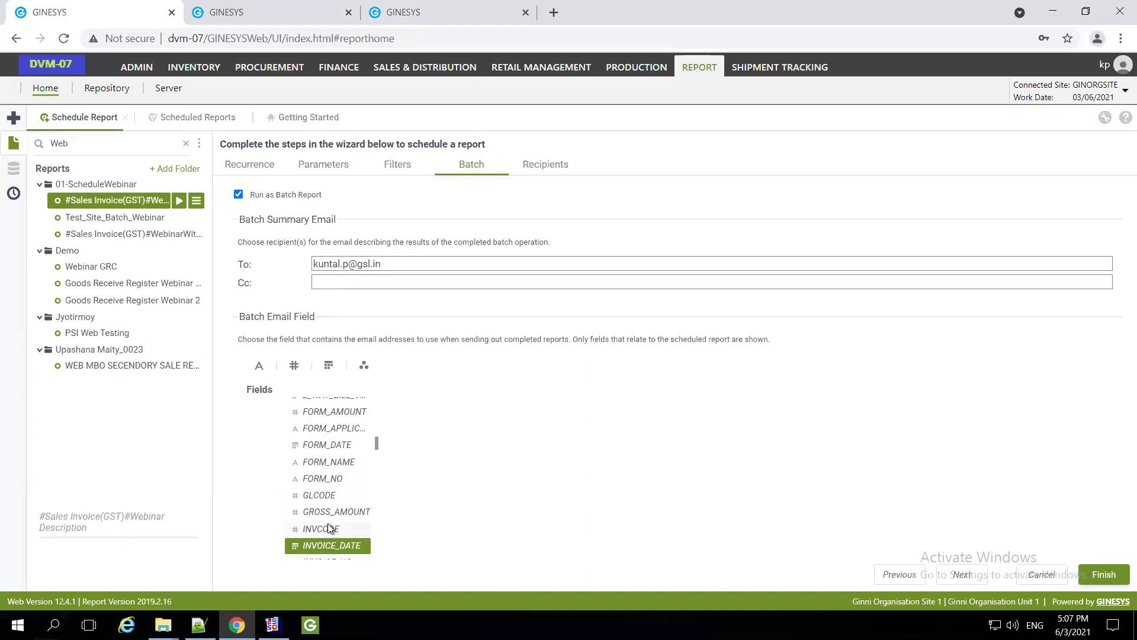
pyautogui.scroll(2, 329, 527)
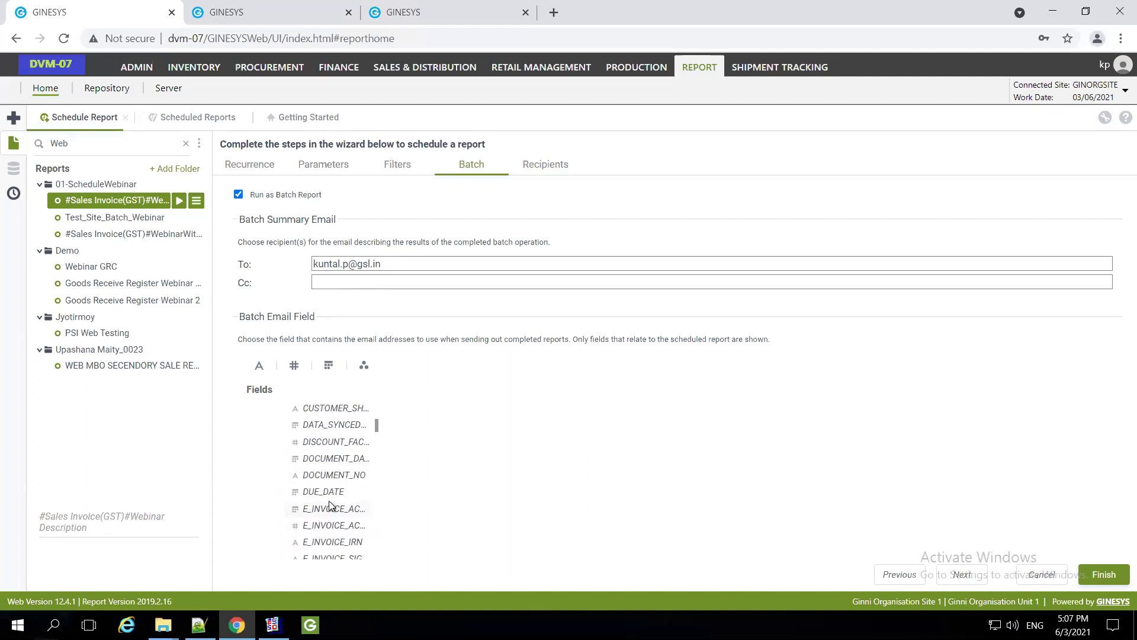
pyautogui.scroll(1, 330, 506)
pyautogui.scroll(1, 342, 414)
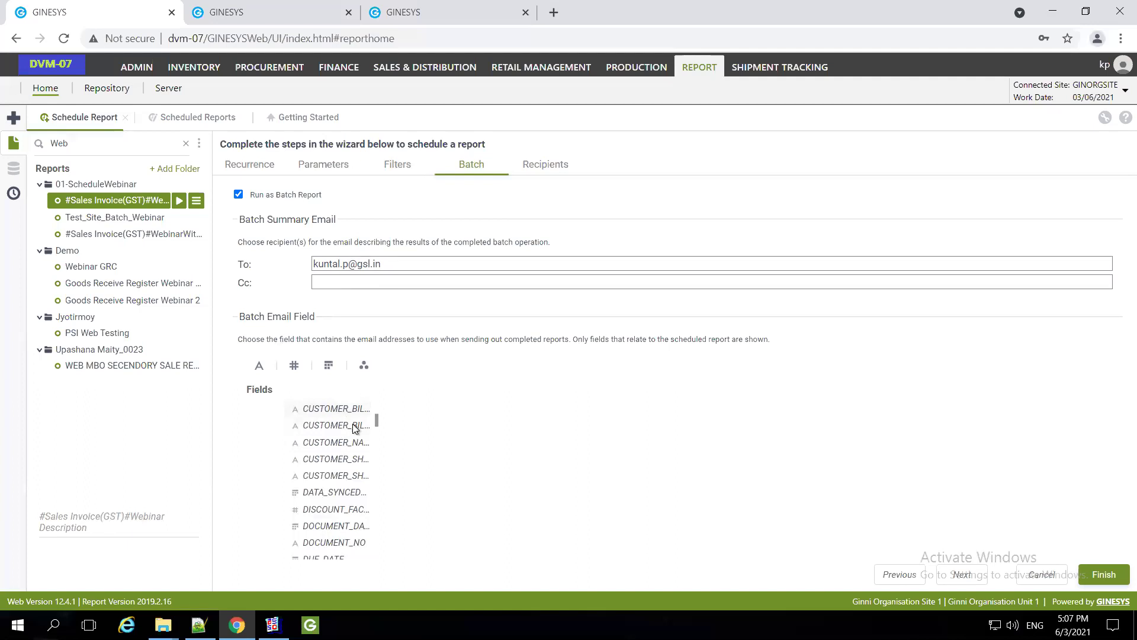
pyautogui.click(350, 413)
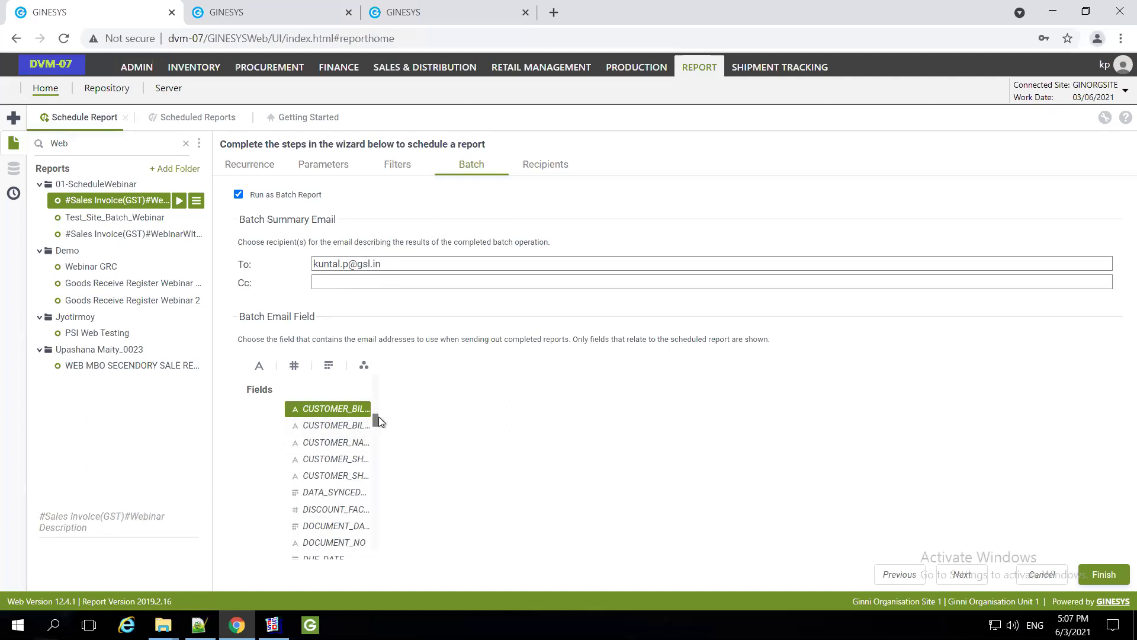
pyautogui.scroll(1, 354, 436)
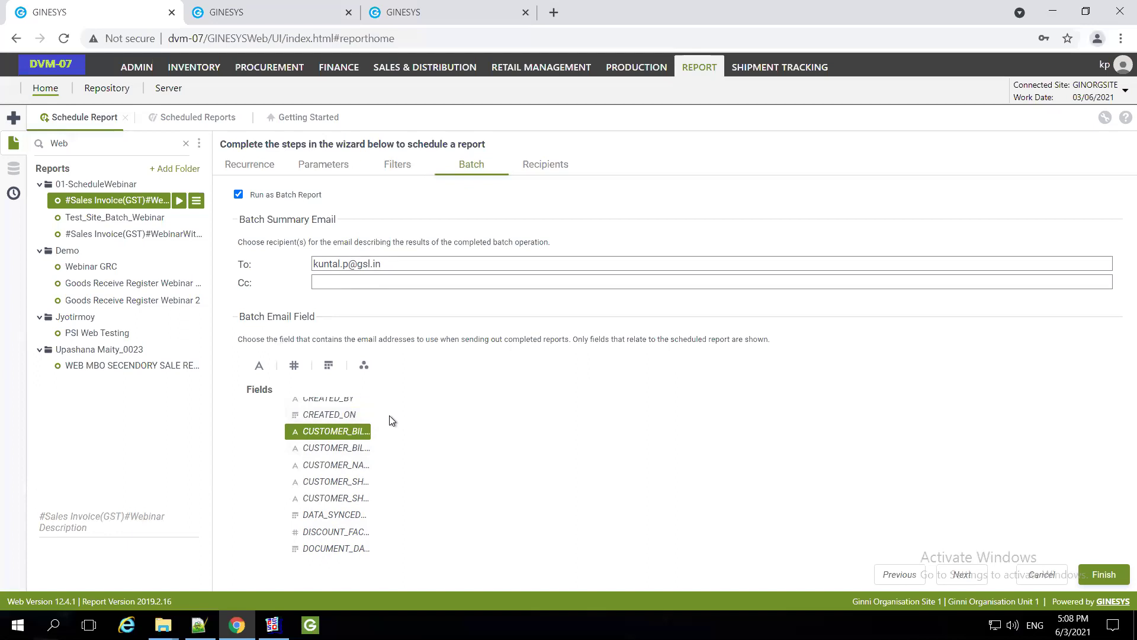
pyautogui.hotkey('ctrl', '-')
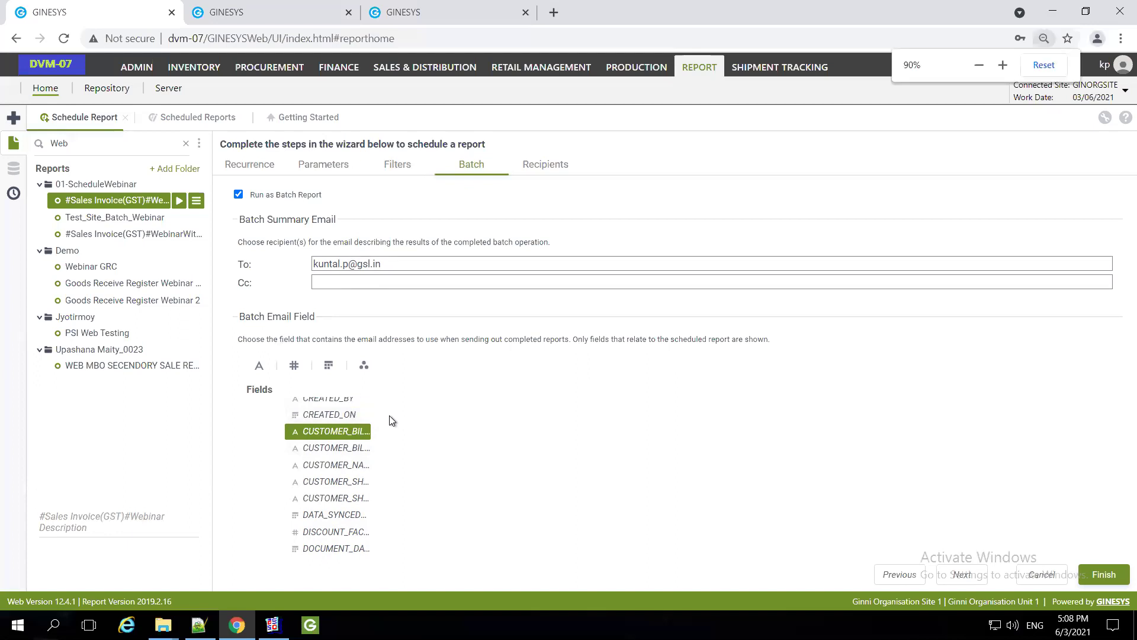
pyautogui.hotkey('ctrl', '-')
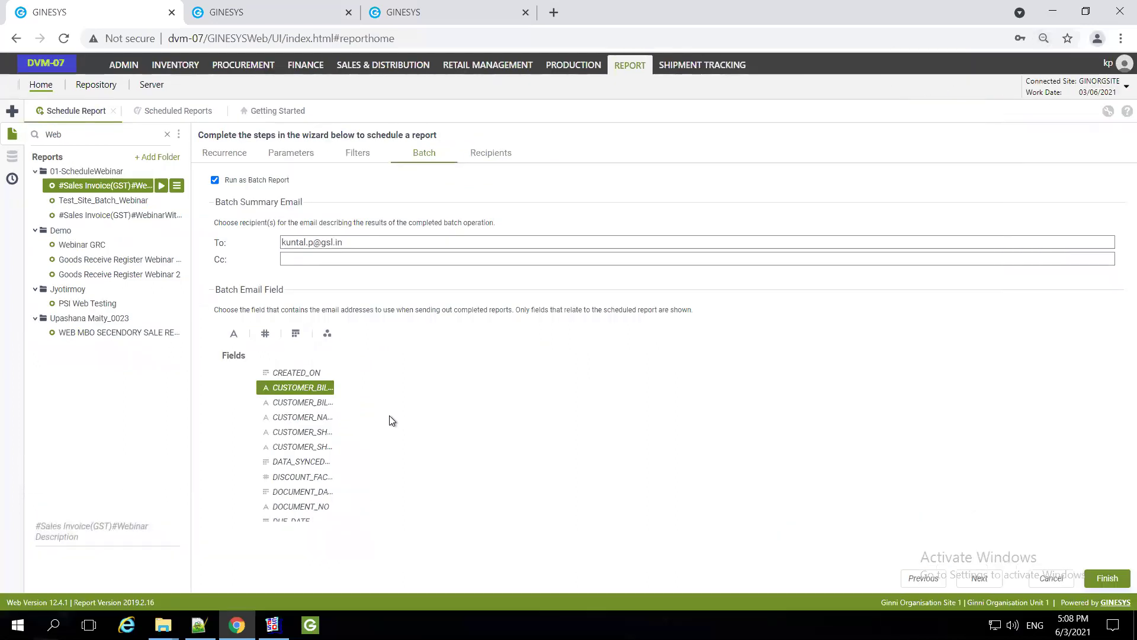
pyautogui.hotkey('ctrl', '+')
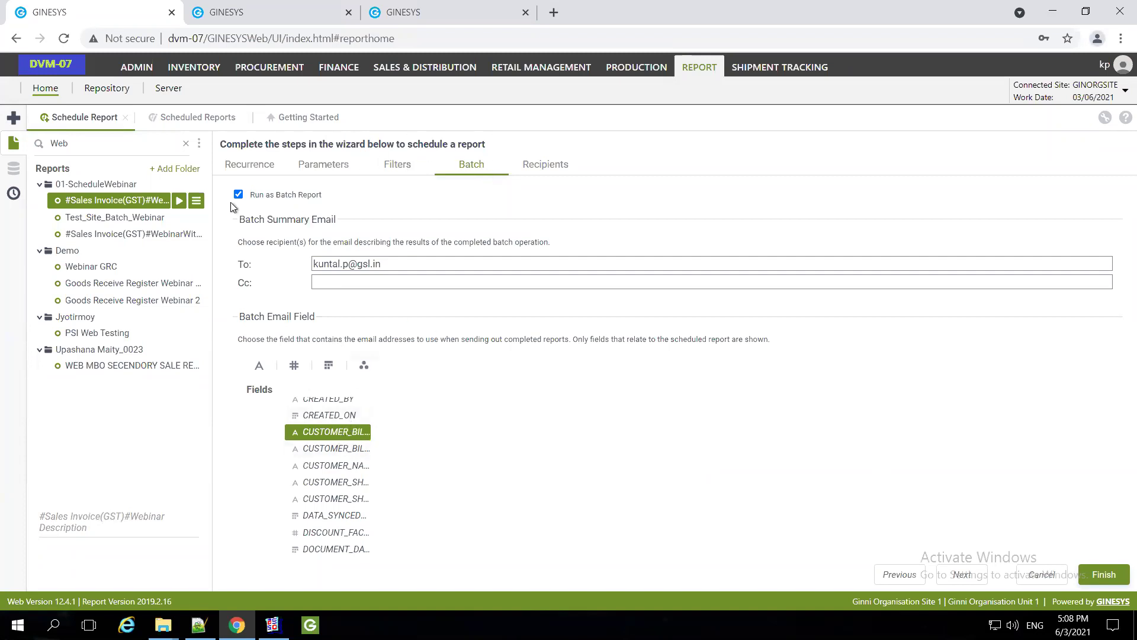
# Finish the TestBatchWithoutMailing batch schedule from the Recurrence tab and dismiss the 'Report has been scheduled' message
pyautogui.click(248, 168)
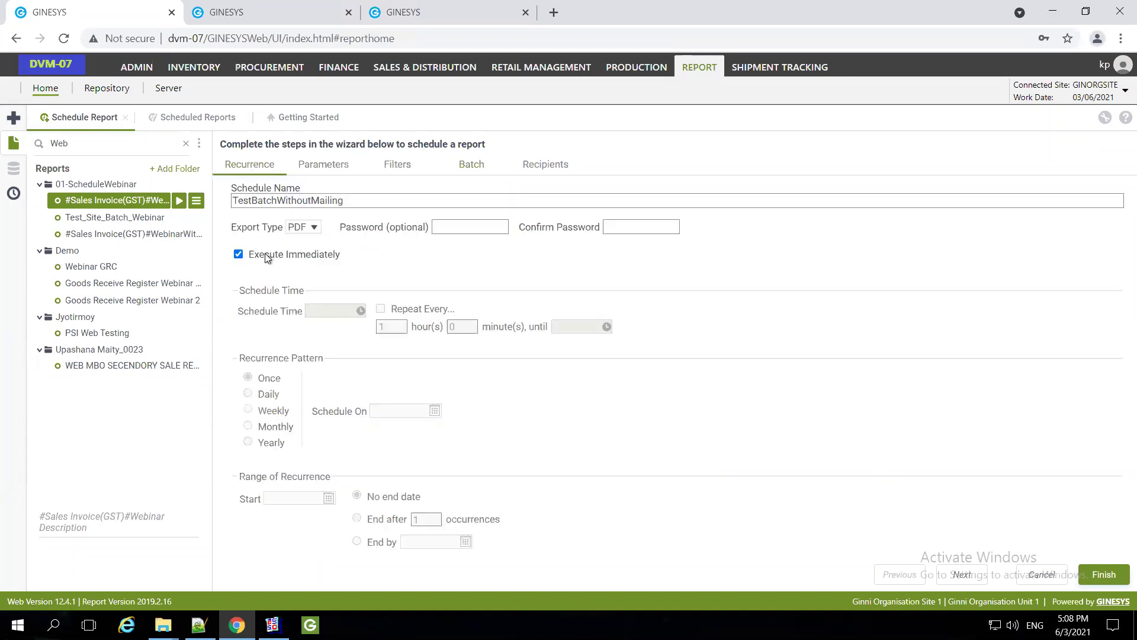
pyautogui.click(1099, 576)
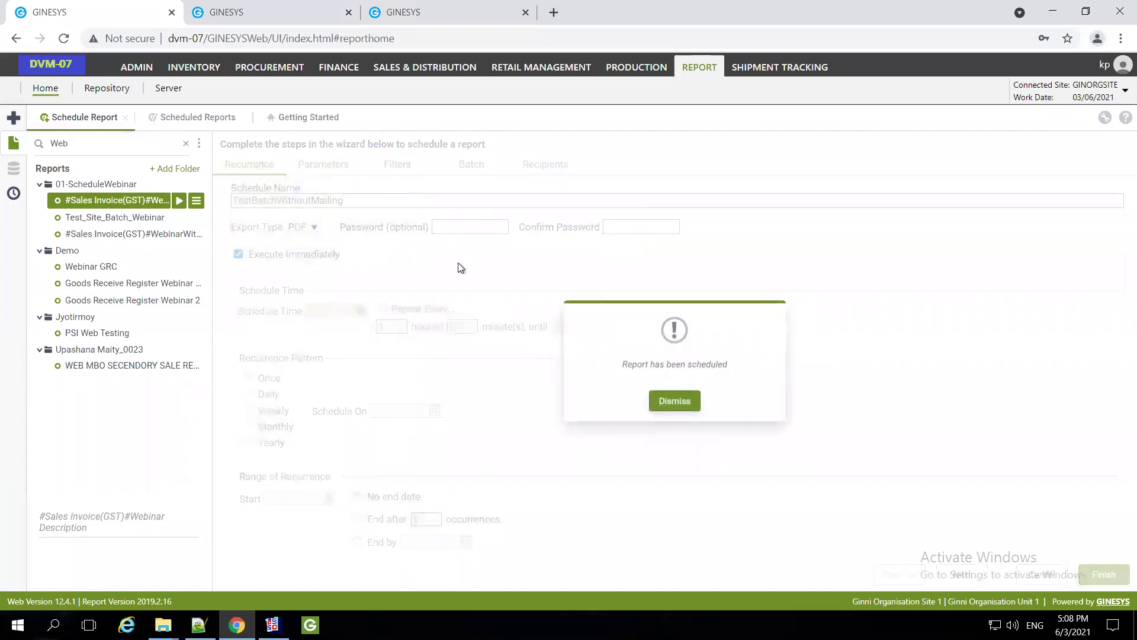
pyautogui.click(676, 402)
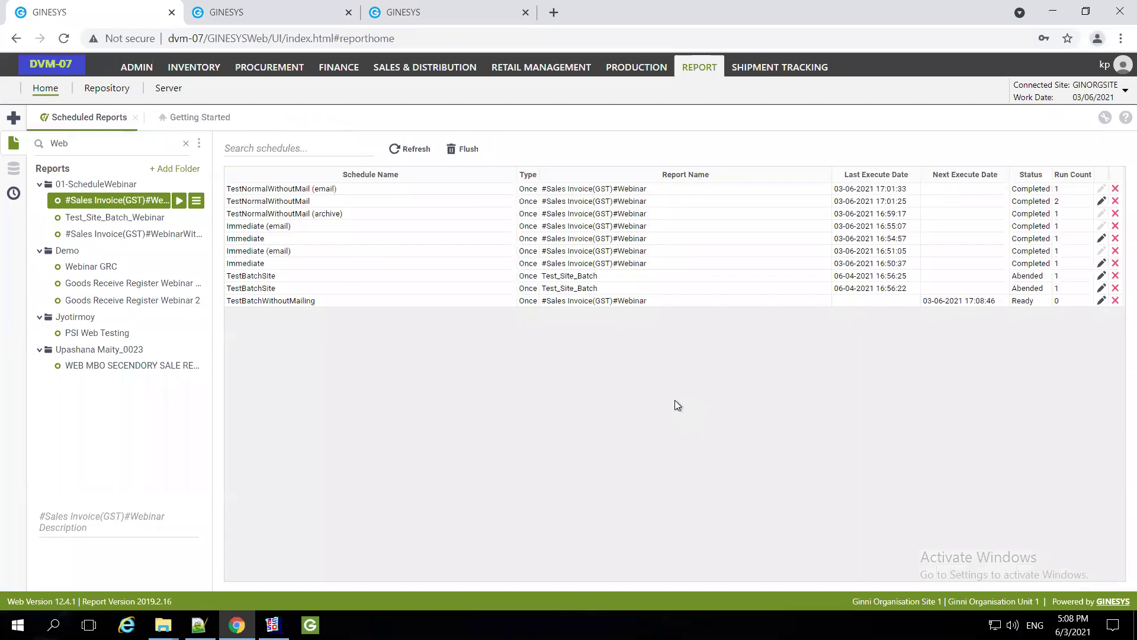
# Refresh Scheduled Reports until TestBatchWithoutMailing shows Running (0%)
pyautogui.click(407, 151)
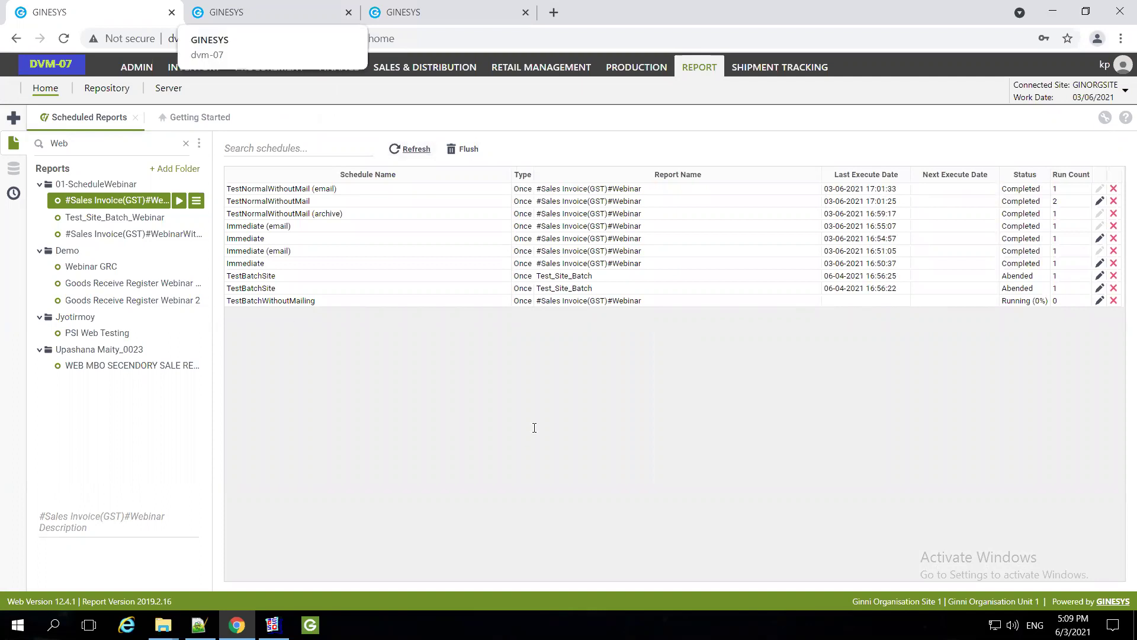
pyautogui.click(409, 149)
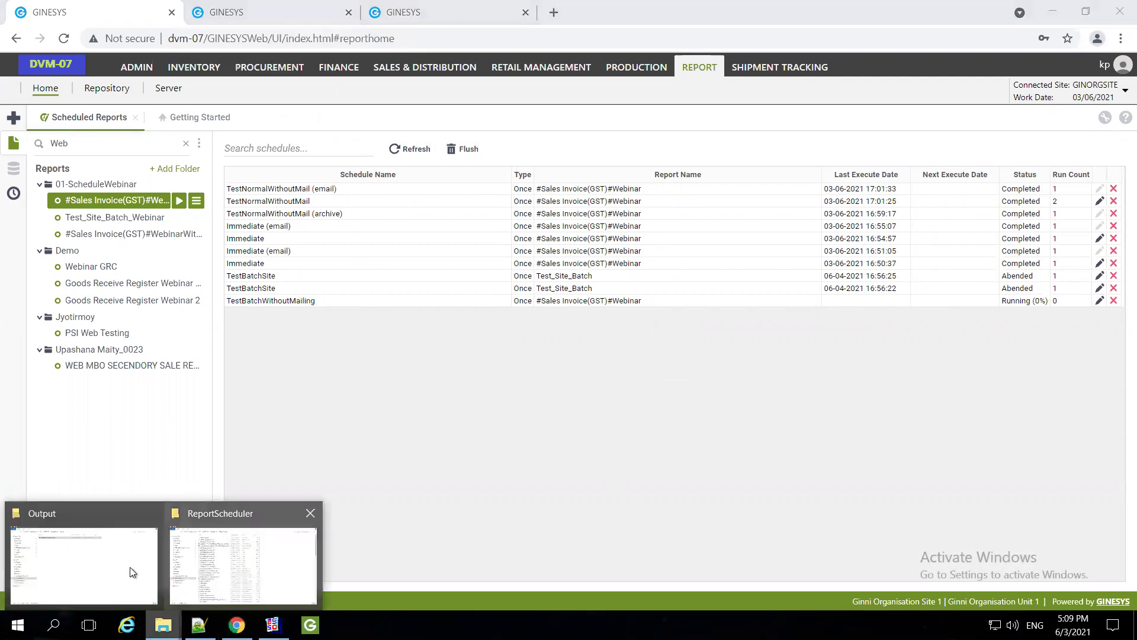
pyautogui.moveTo(127, 560)
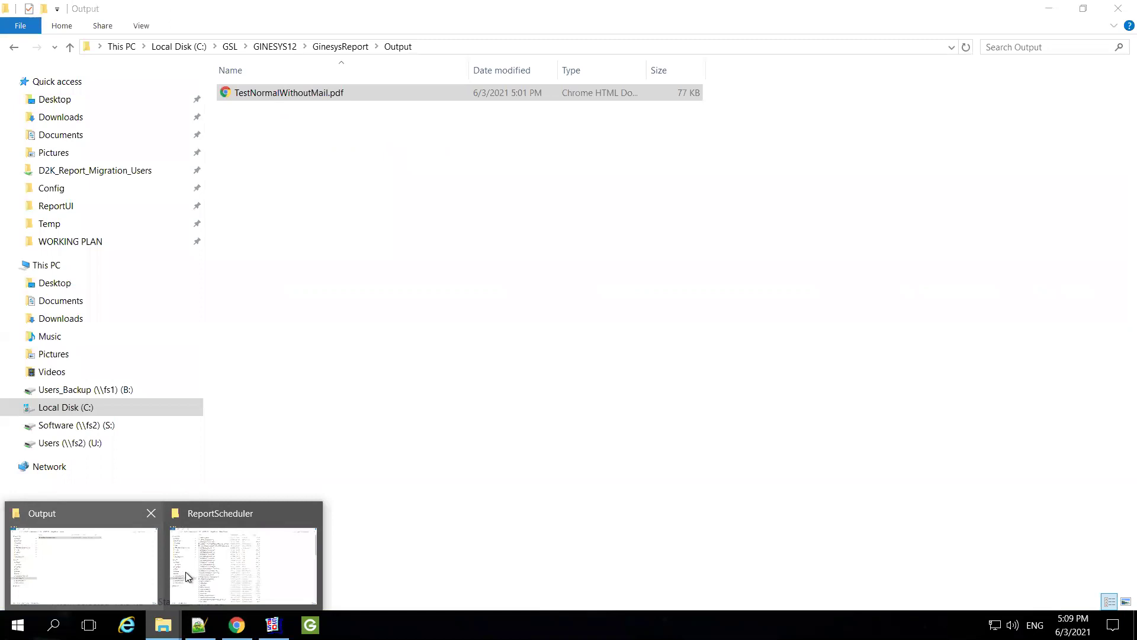
pyautogui.moveTo(186, 572)
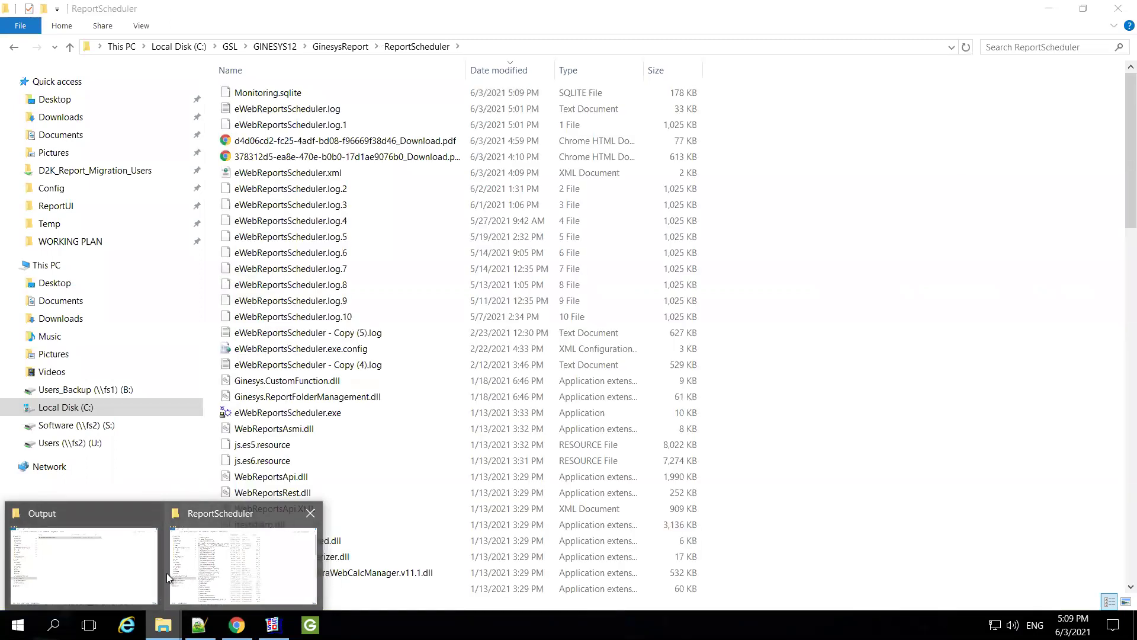
pyautogui.click(110, 546)
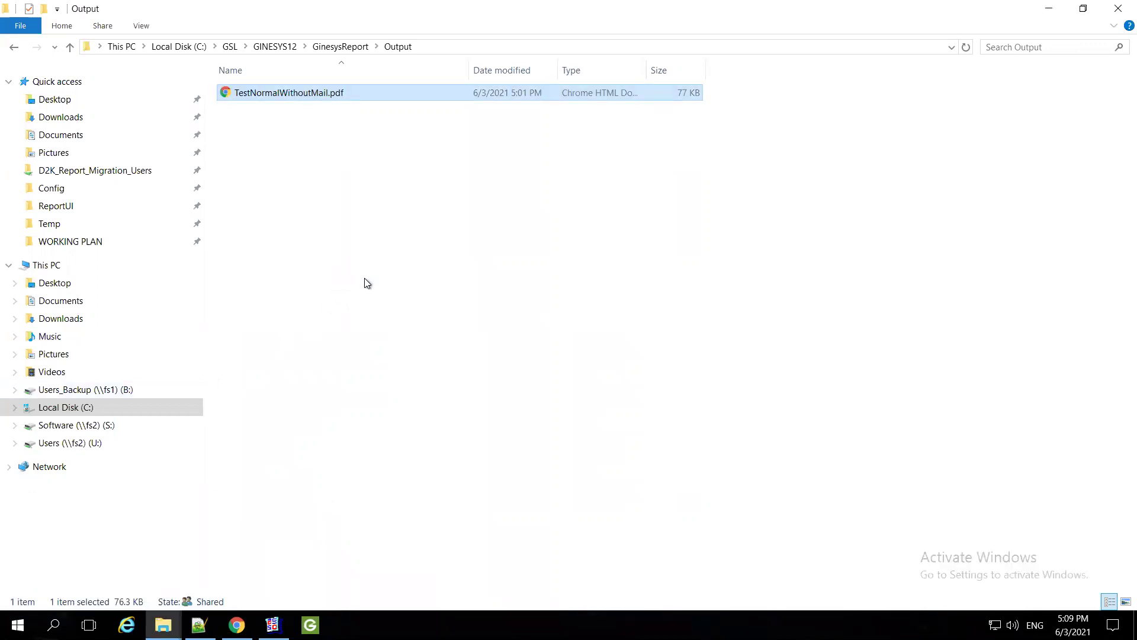
pyautogui.rightClick(342, 274)
pyautogui.click(397, 336)
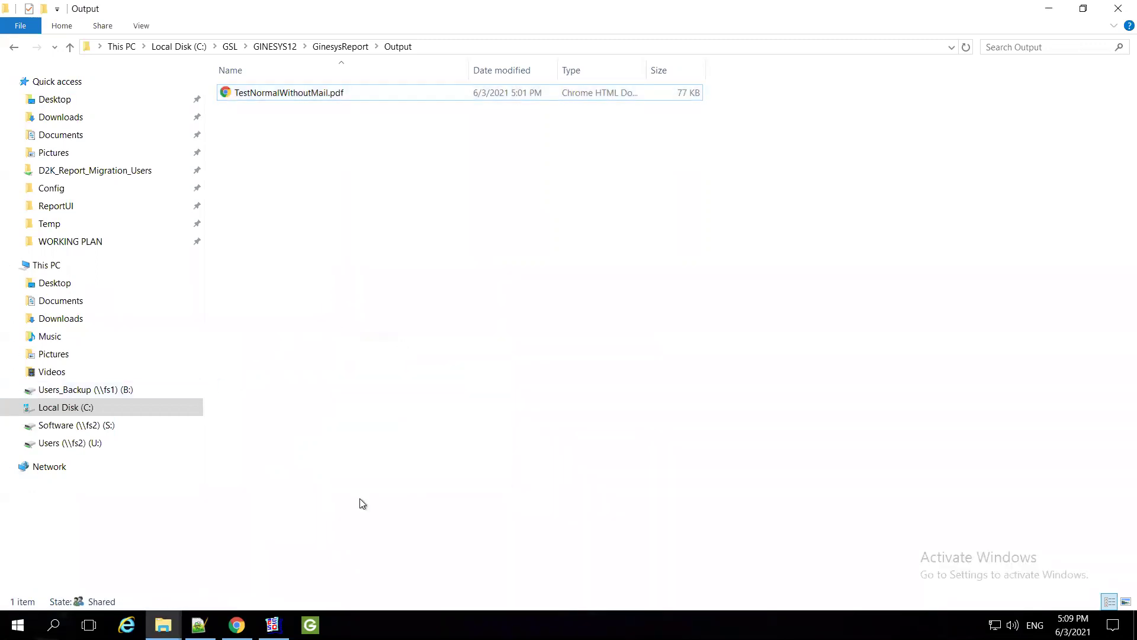
pyautogui.moveTo(237, 625)
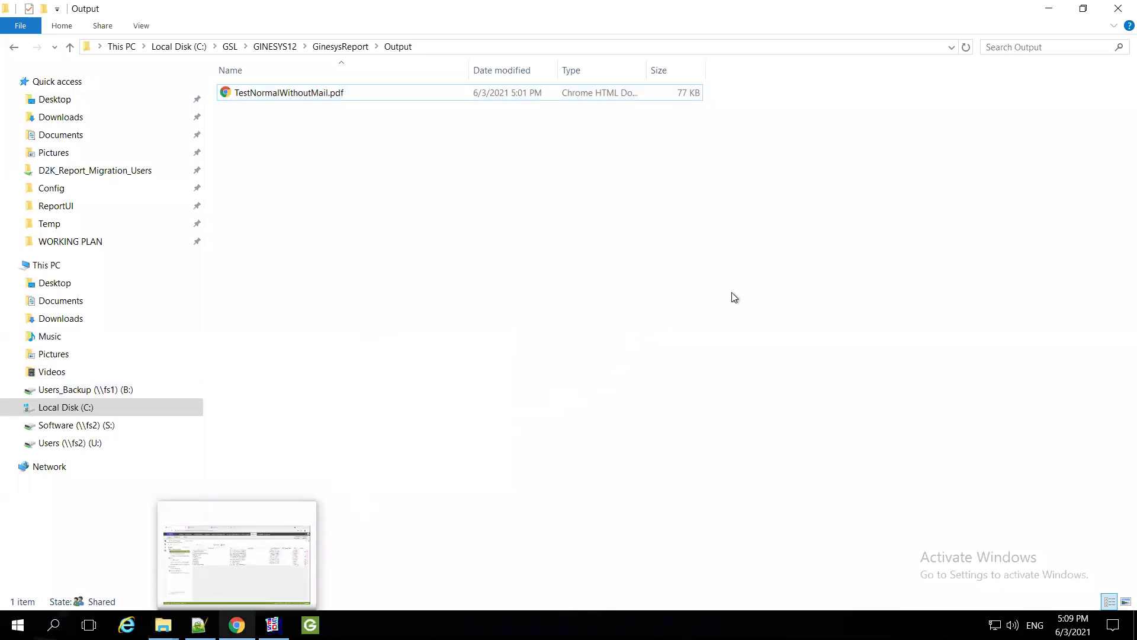
pyautogui.hotkey('alt', 'Tab')
pyautogui.click(415, 149)
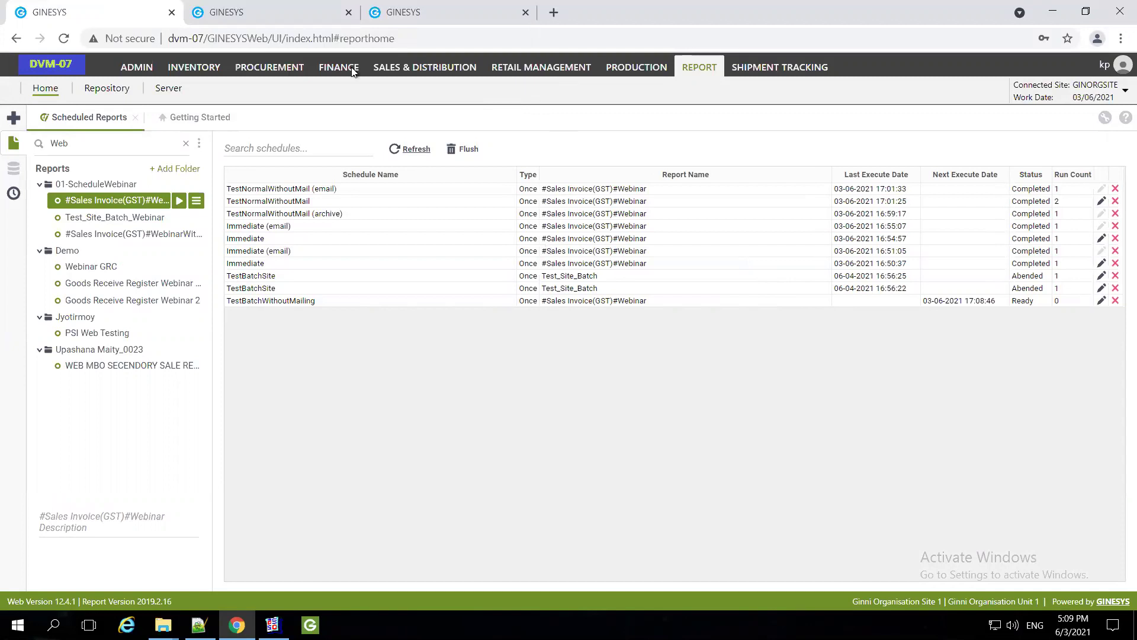
# Refresh the schedule list to check progress, then ask to flush completed and deleted schedules
pyautogui.click(410, 149)
pyautogui.click(405, 153)
pyautogui.click(417, 150)
pyautogui.click(464, 151)
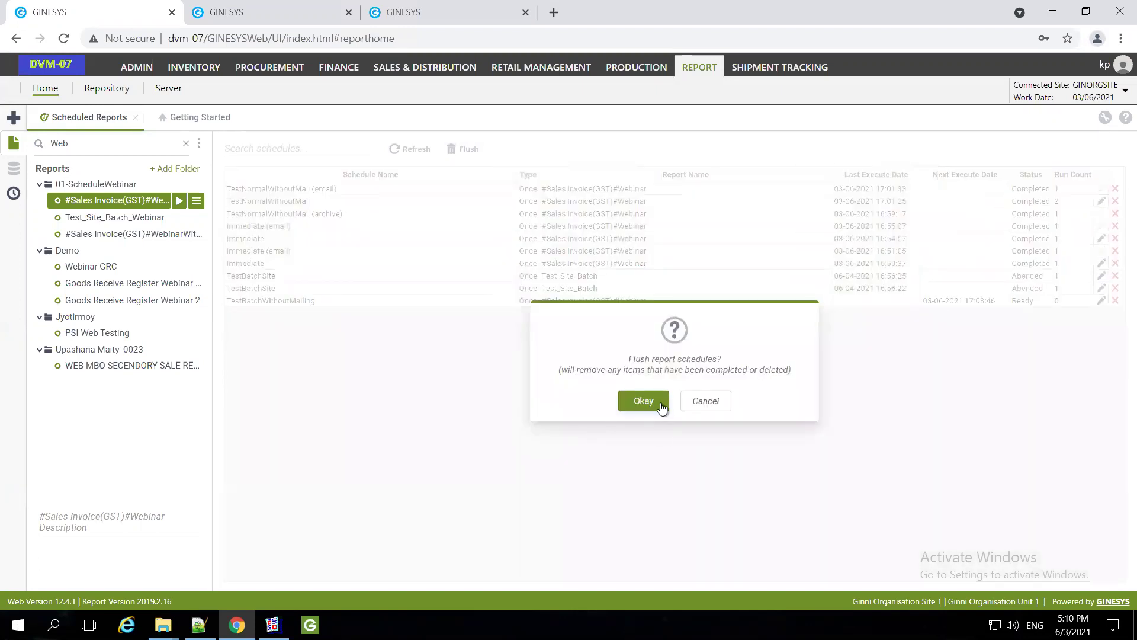
# Confirm the flush and refresh until the first TestBatchWithoutMailing (email) job appears
pyautogui.click(649, 404)
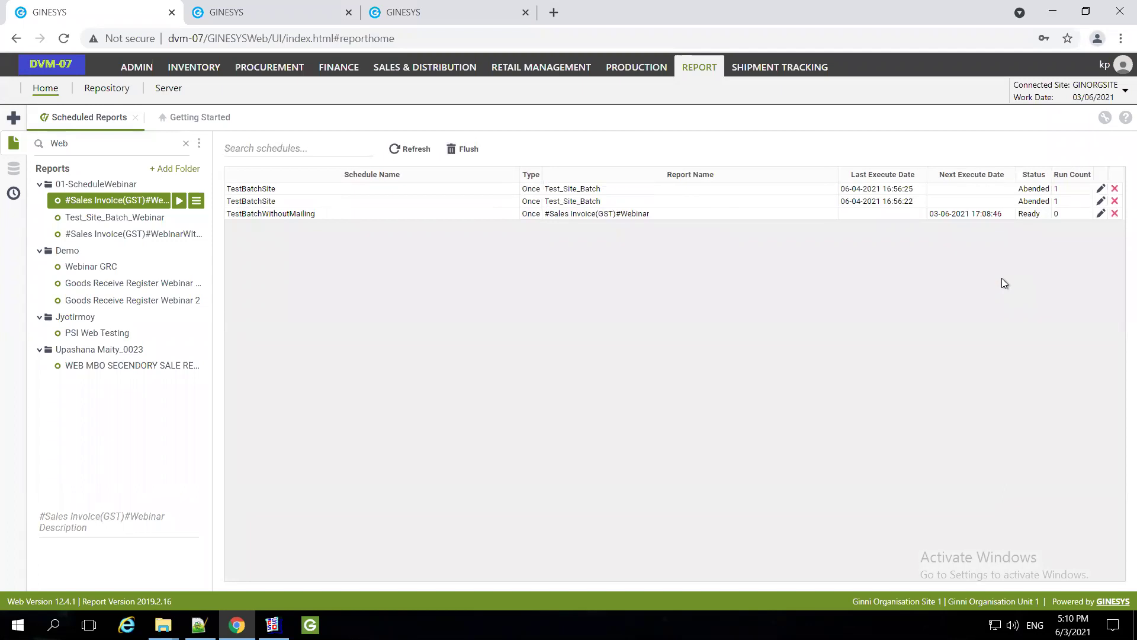
pyautogui.click(413, 150)
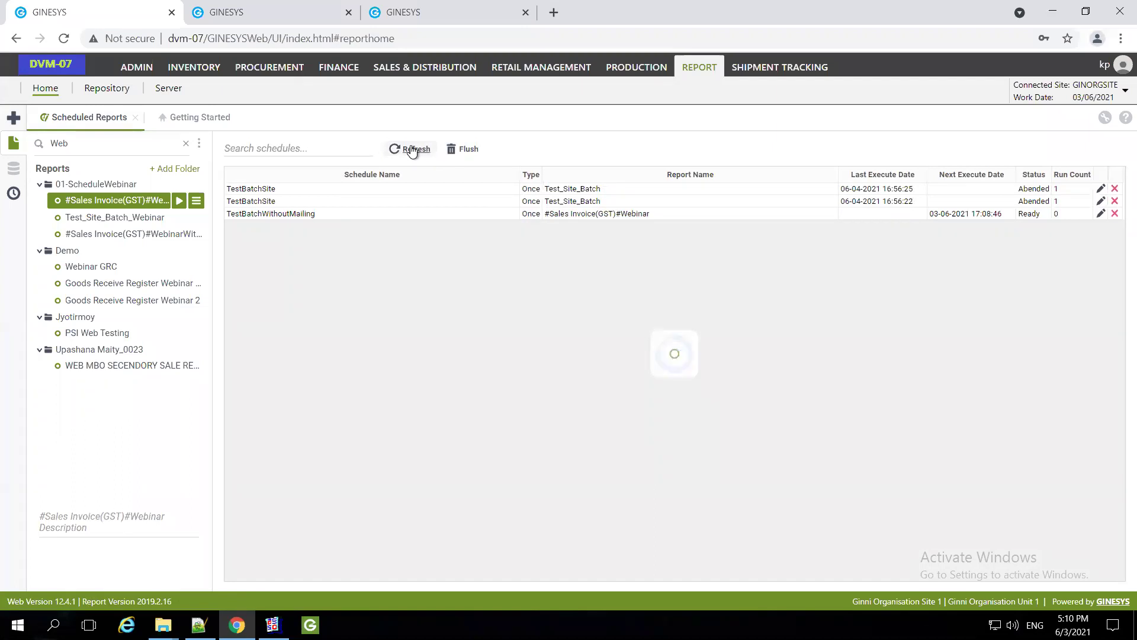
pyautogui.click(412, 150)
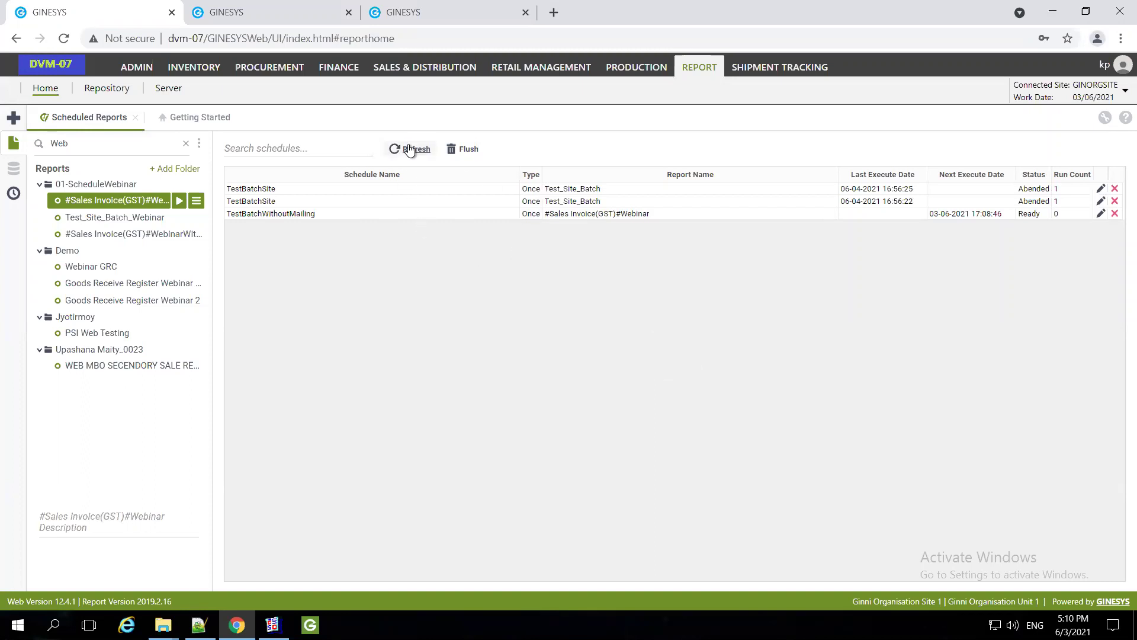
pyautogui.click(413, 150)
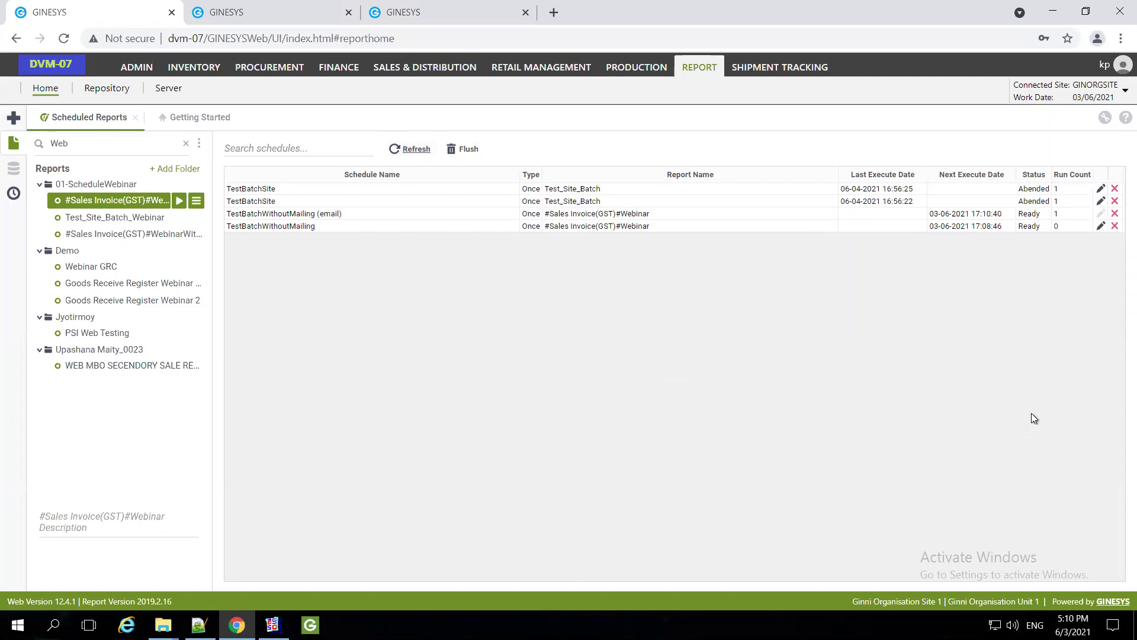
# Select the new email job and keep refreshing as TestBatchWithoutMailing (email) jobs multiply, all Ready
pyautogui.click(422, 215)
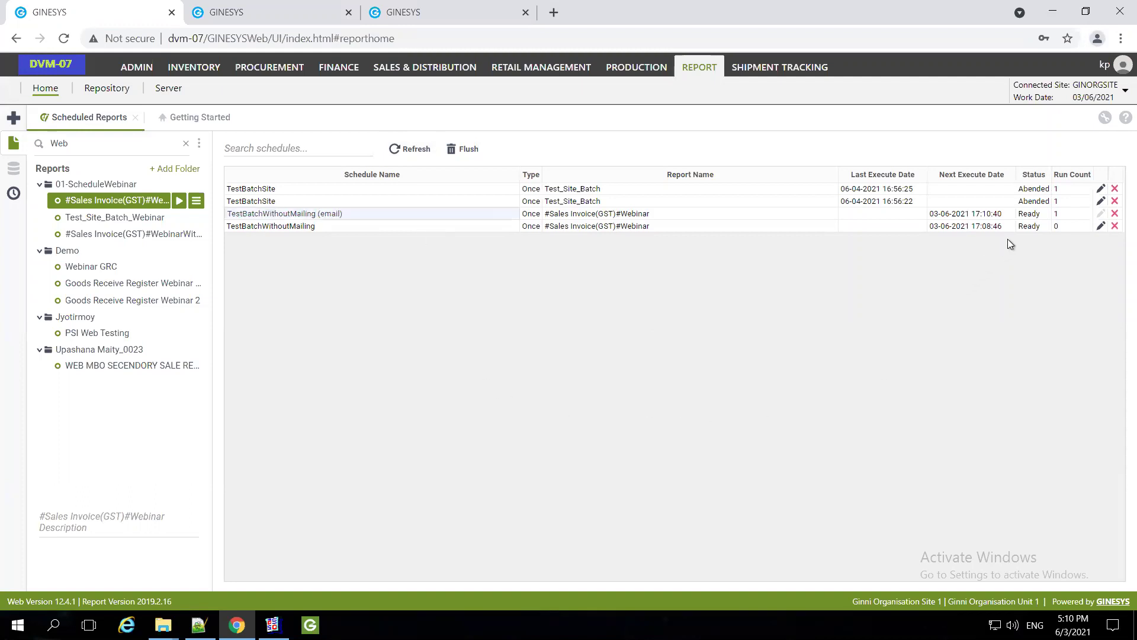
pyautogui.click(403, 149)
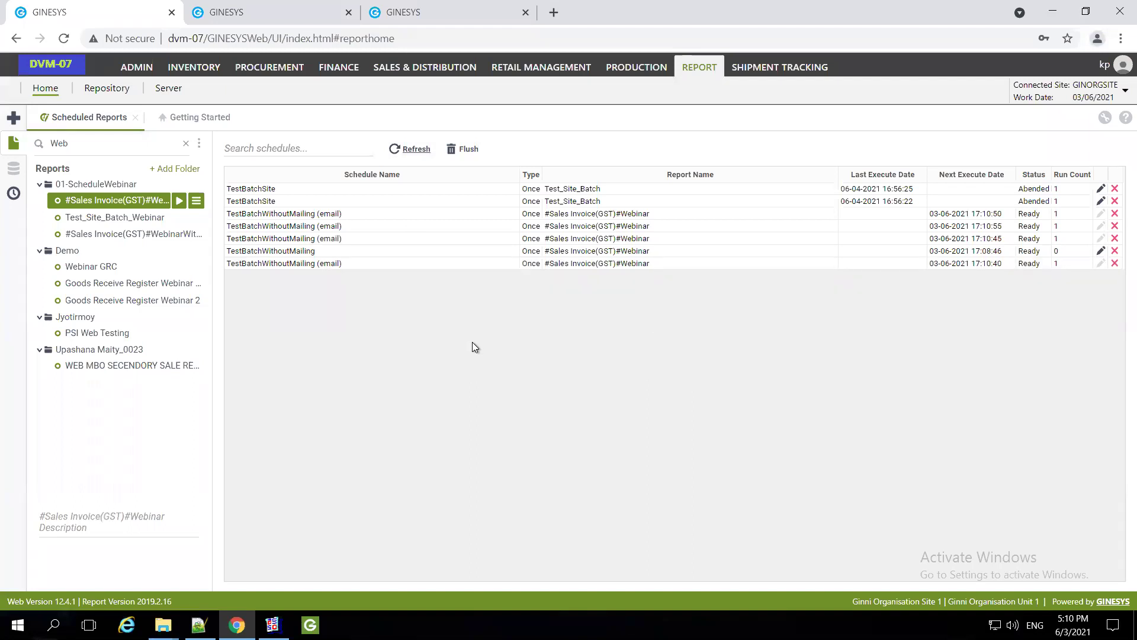
pyautogui.click(415, 150)
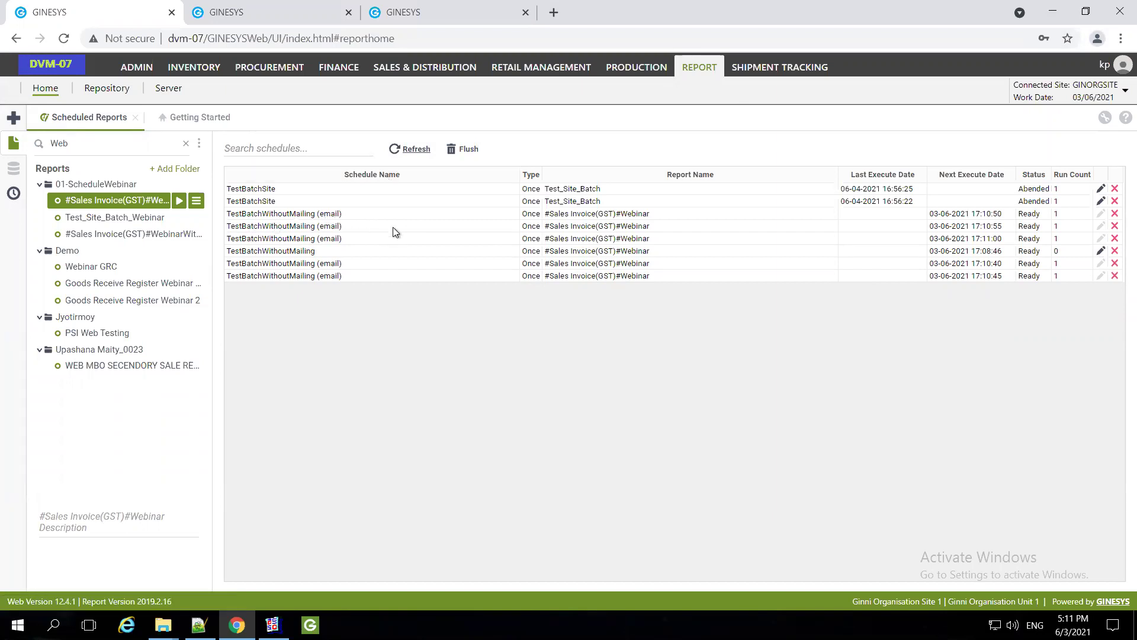
pyautogui.click(413, 149)
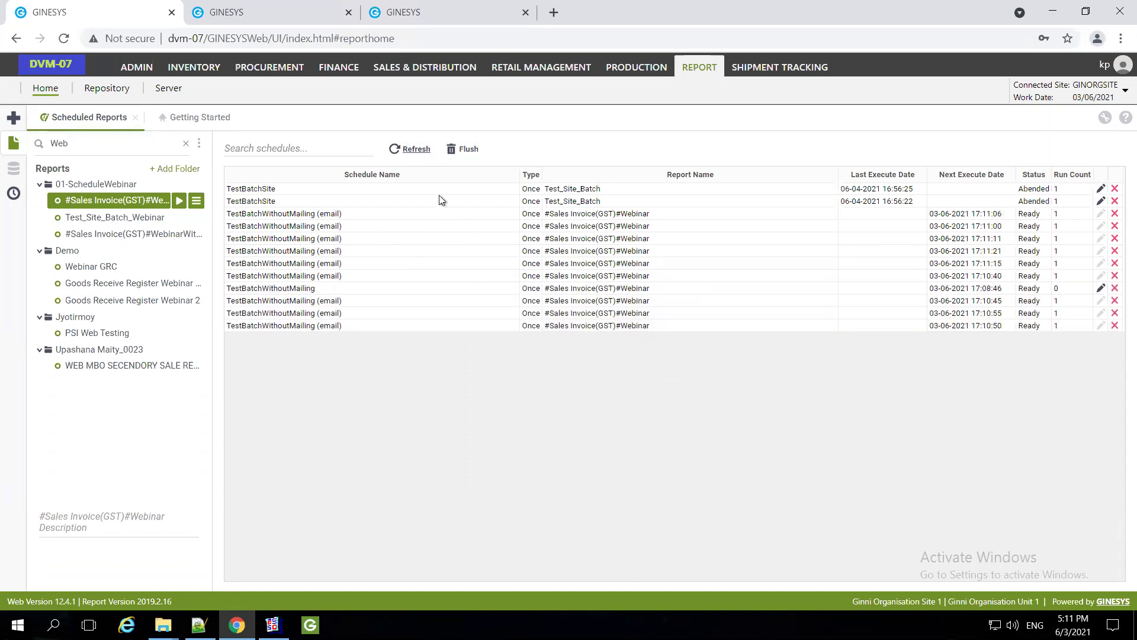
pyautogui.click(409, 149)
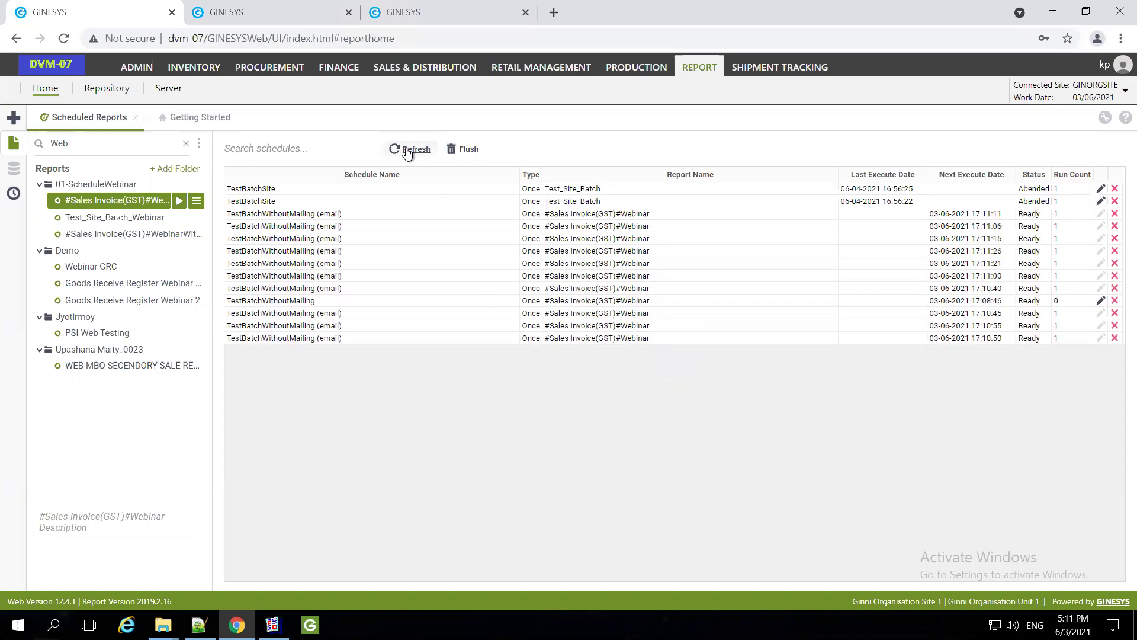
pyautogui.click(407, 150)
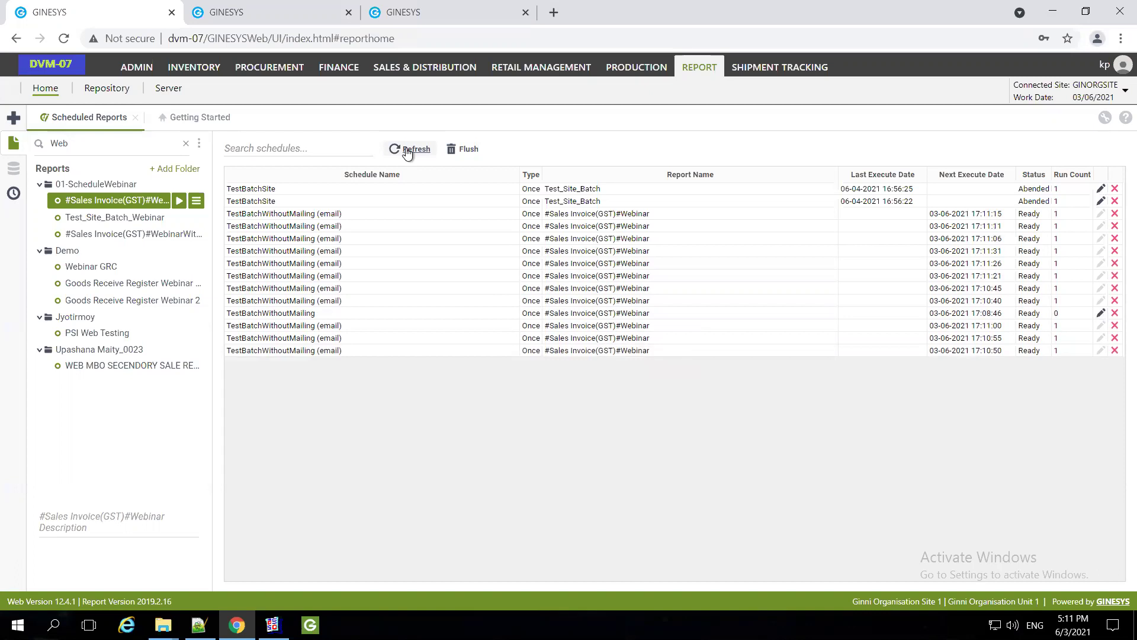
pyautogui.click(414, 152)
# Refresh the list to seventeen email jobs, then switch from the remote desktop to the webinar's Agenda slide
pyautogui.click(409, 151)
pyautogui.click(402, 148)
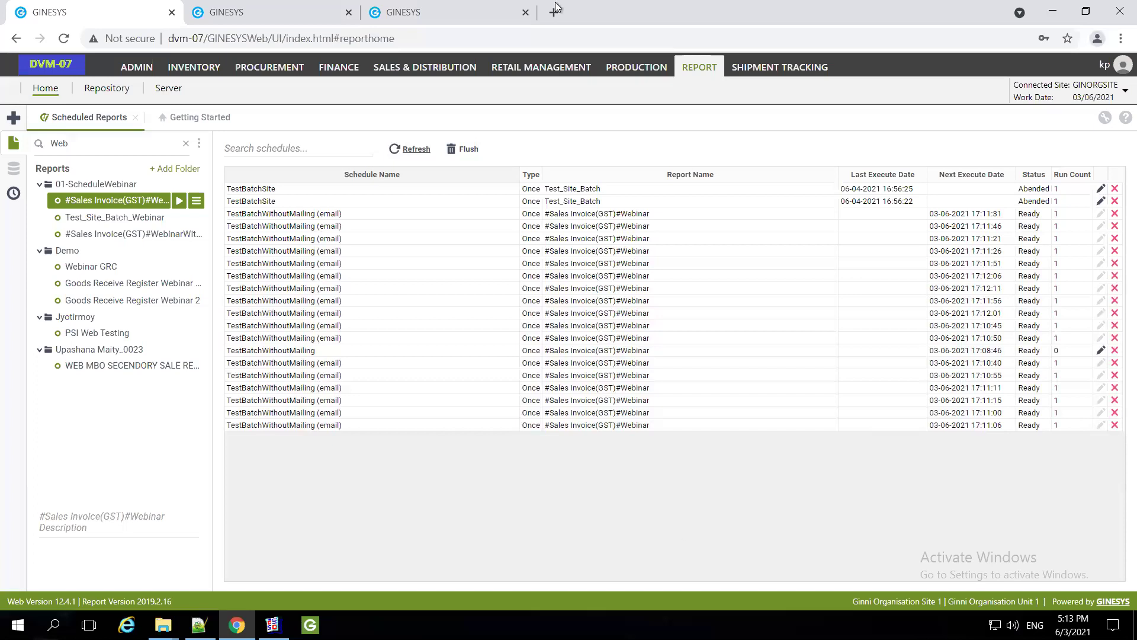
pyautogui.moveTo(556, 5)
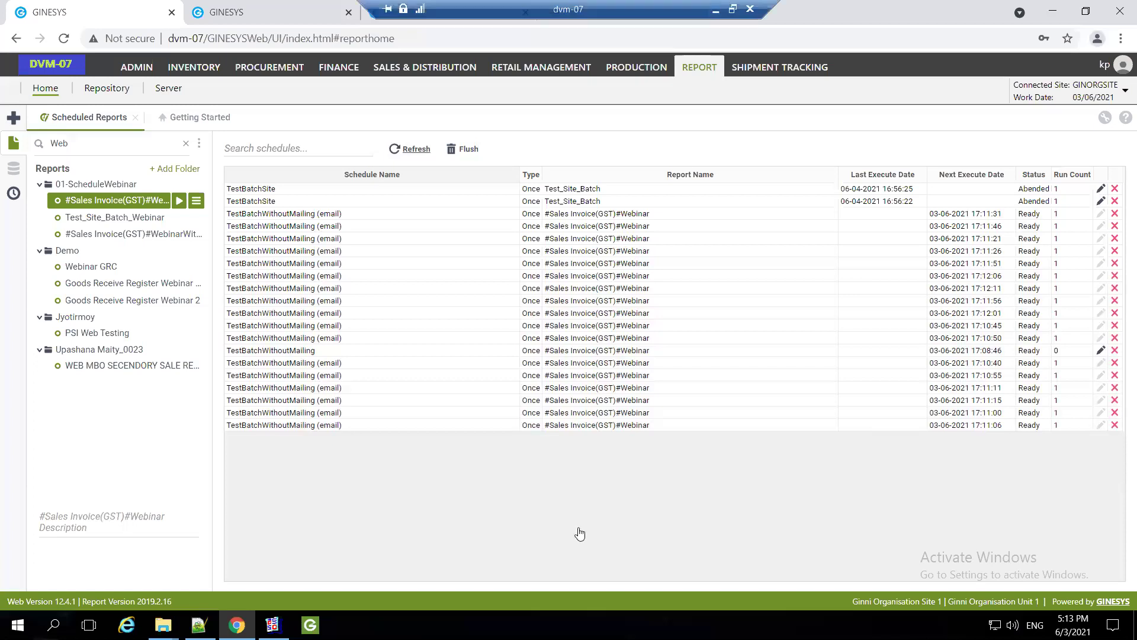
pyautogui.hotkey('alt', 'Tab')
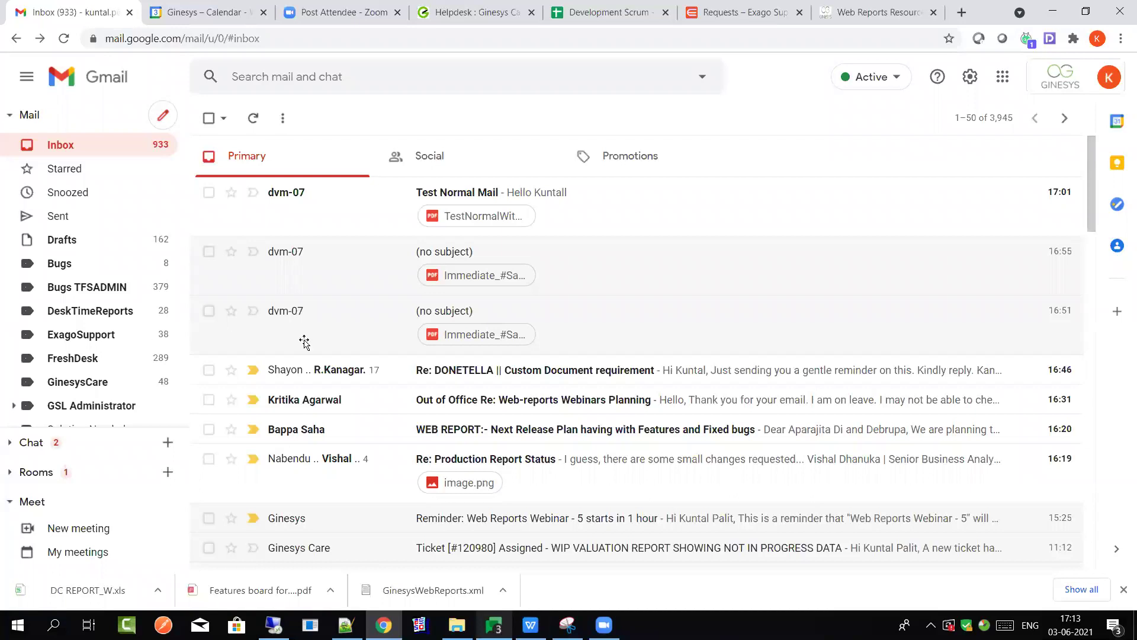
pyautogui.hotkey('alt', 'Tab')
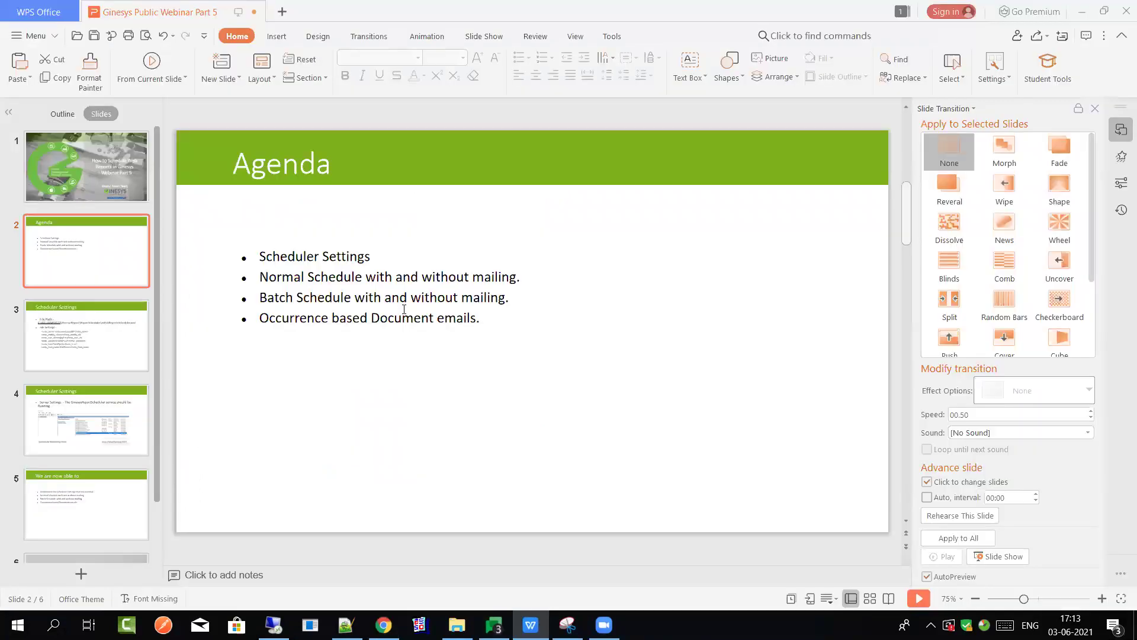
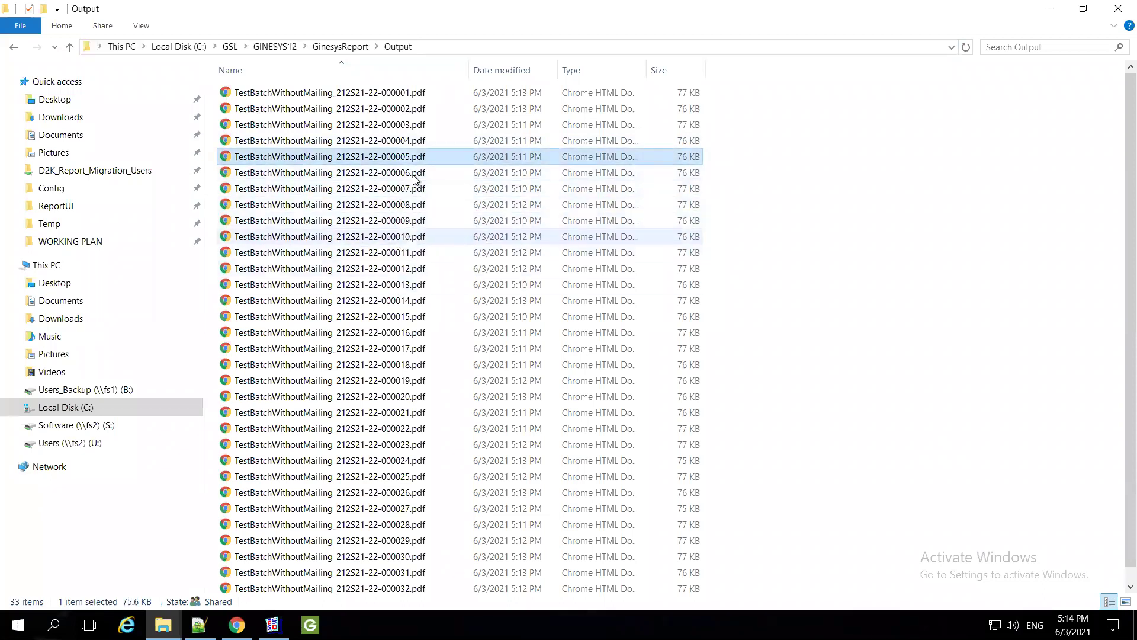
# Select the first TestBatchWithoutMailing invoice PDF in the GinesysReport Output folder
pyautogui.click(399, 93)
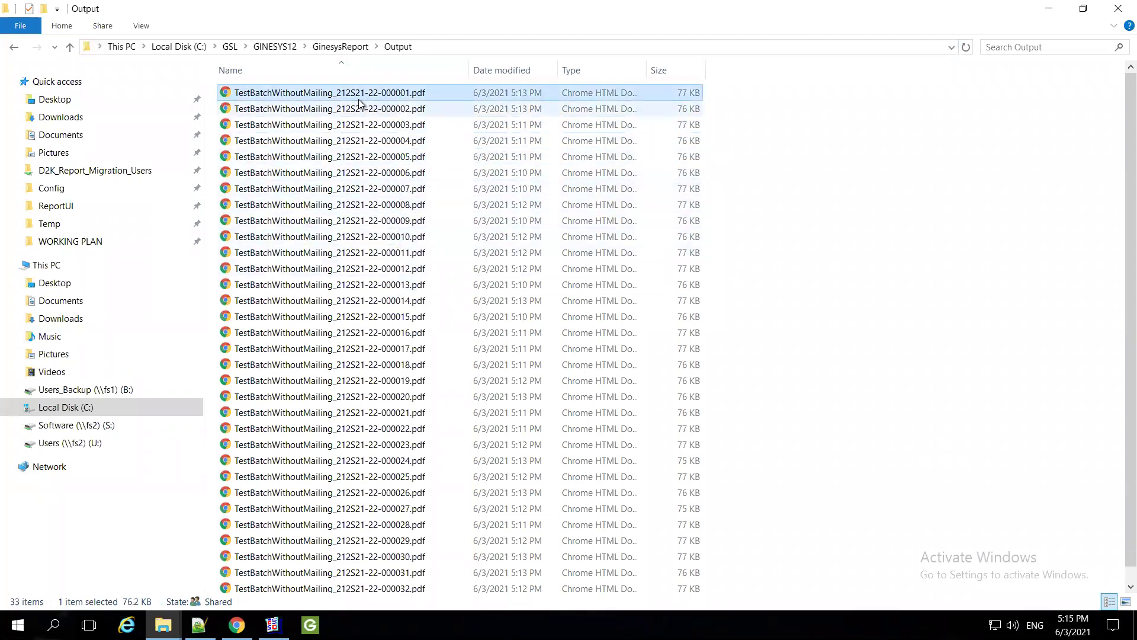
# Browse batch PDFs 000003 through 000032, select all 33, then return to the Ginesys report repository
pyautogui.click(390, 127)
pyautogui.scroll(-1, 539, 463)
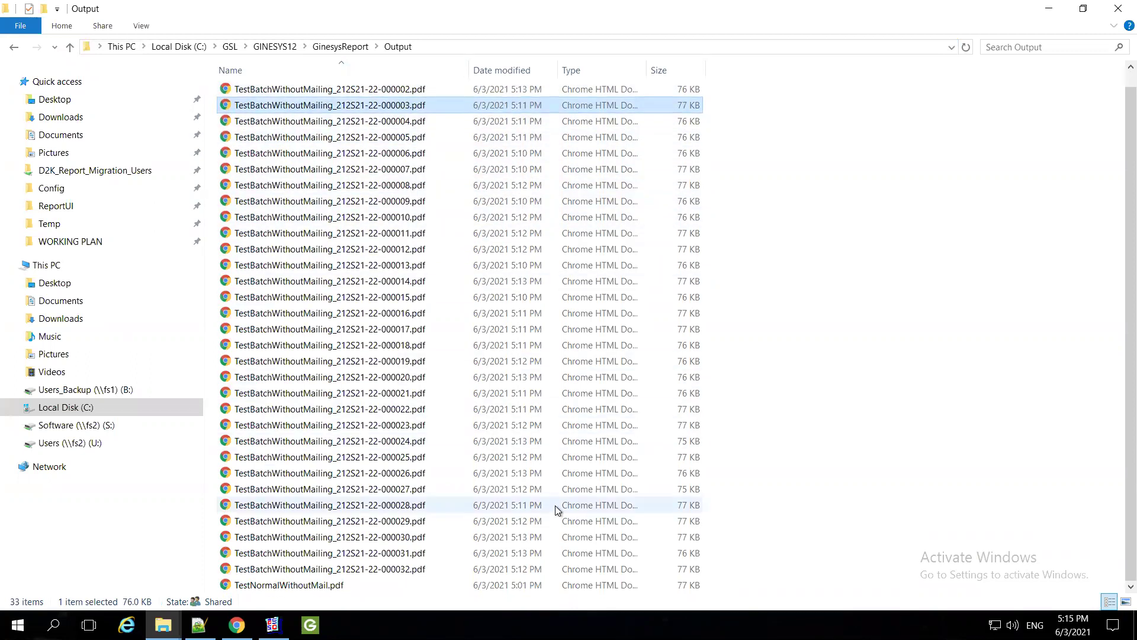
pyautogui.click(375, 570)
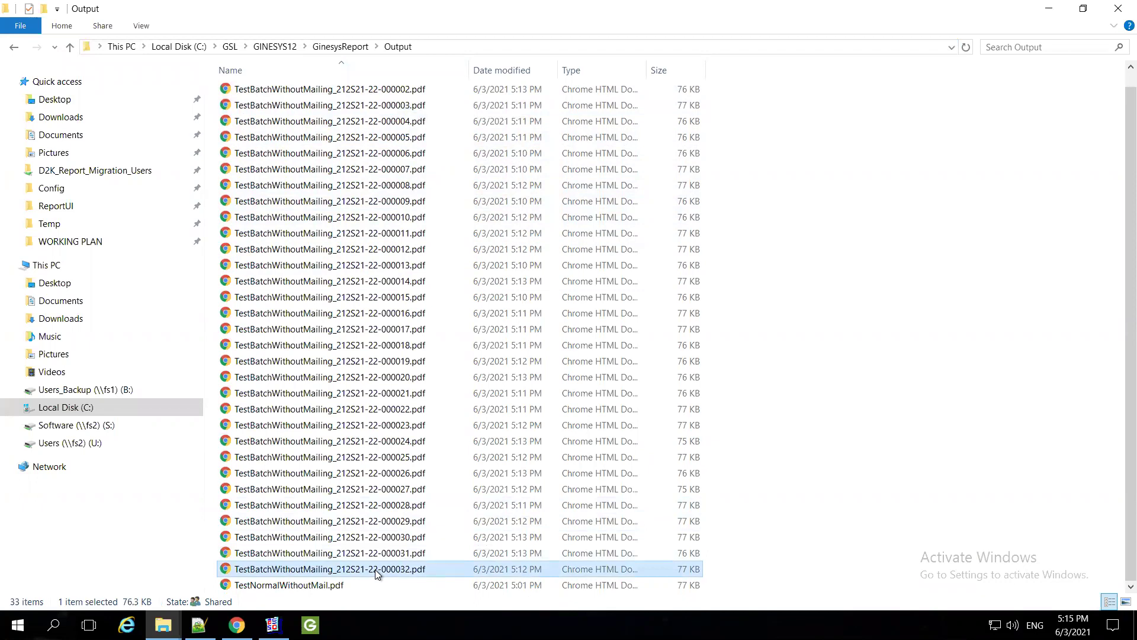
pyautogui.scroll(1, 635, 493)
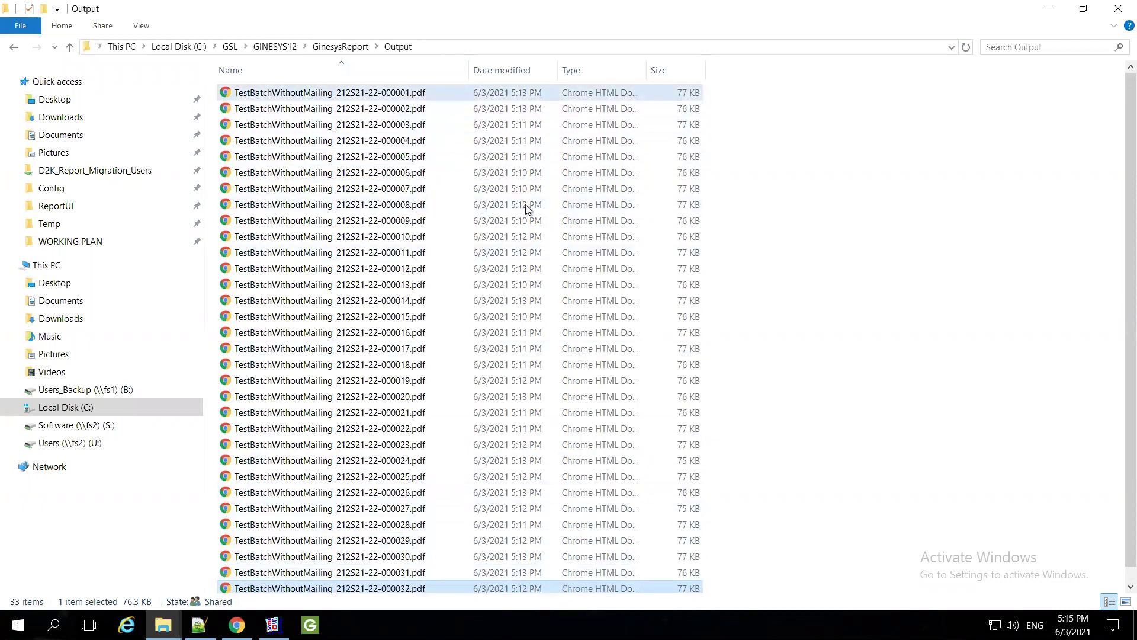
pyautogui.hotkey('ctrl', 'a')
pyautogui.click(314, 98)
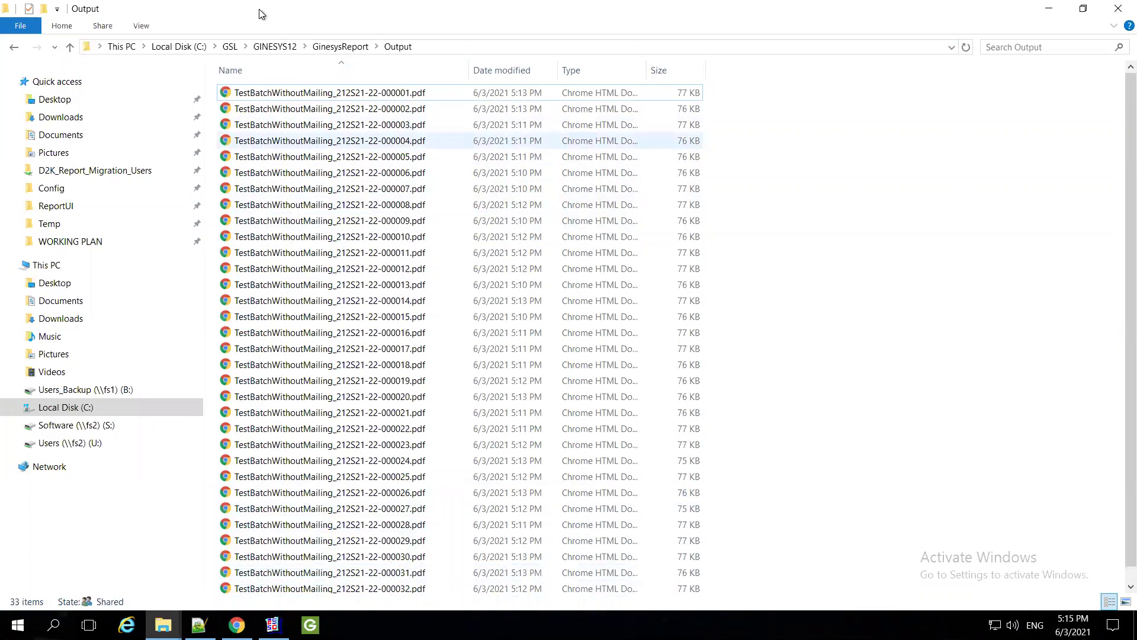
pyautogui.hotkey('alt', 'Tab')
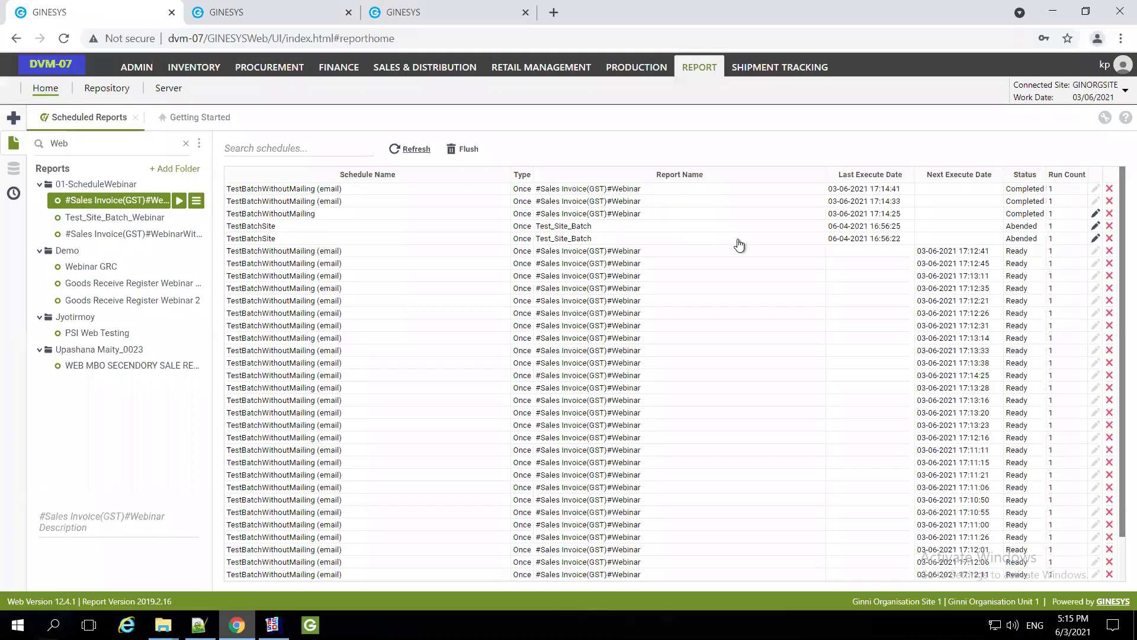
pyautogui.hotkey('ctrl', 'Tab')
pyautogui.click(739, 236)
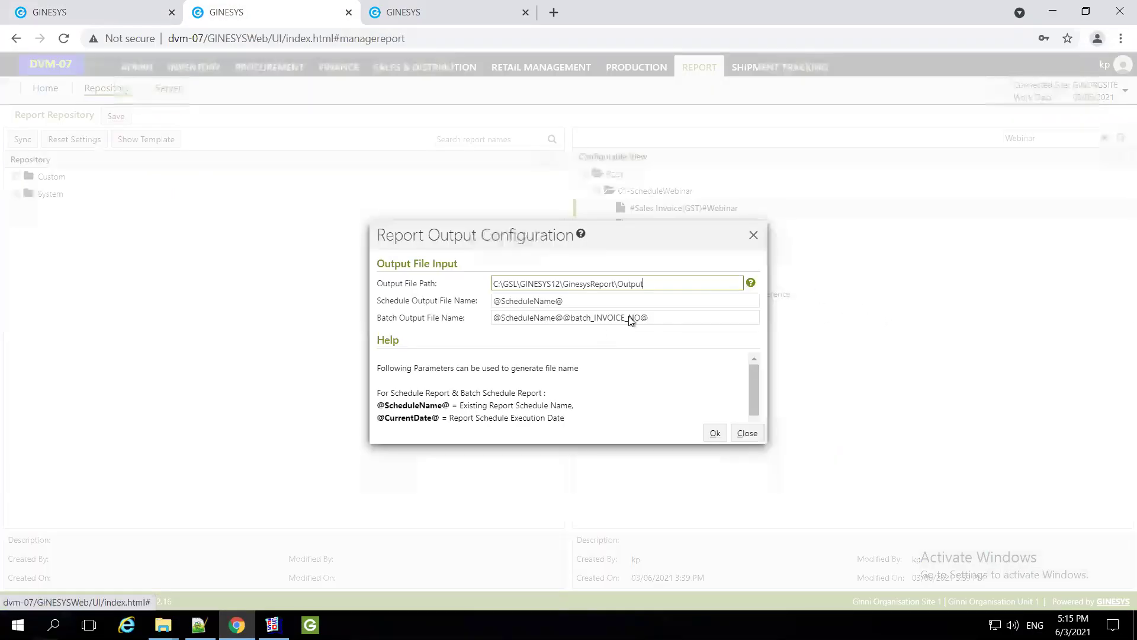
pyautogui.moveTo(650, 318); pyautogui.dragTo(468, 311)
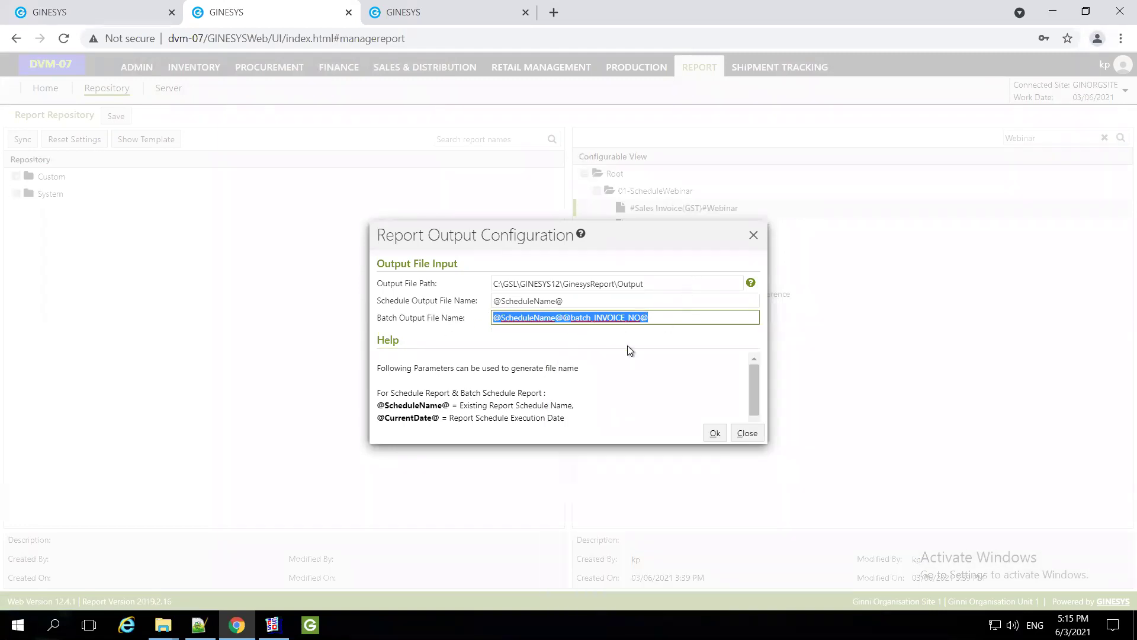
pyautogui.hotkey('alt', 'Tab')
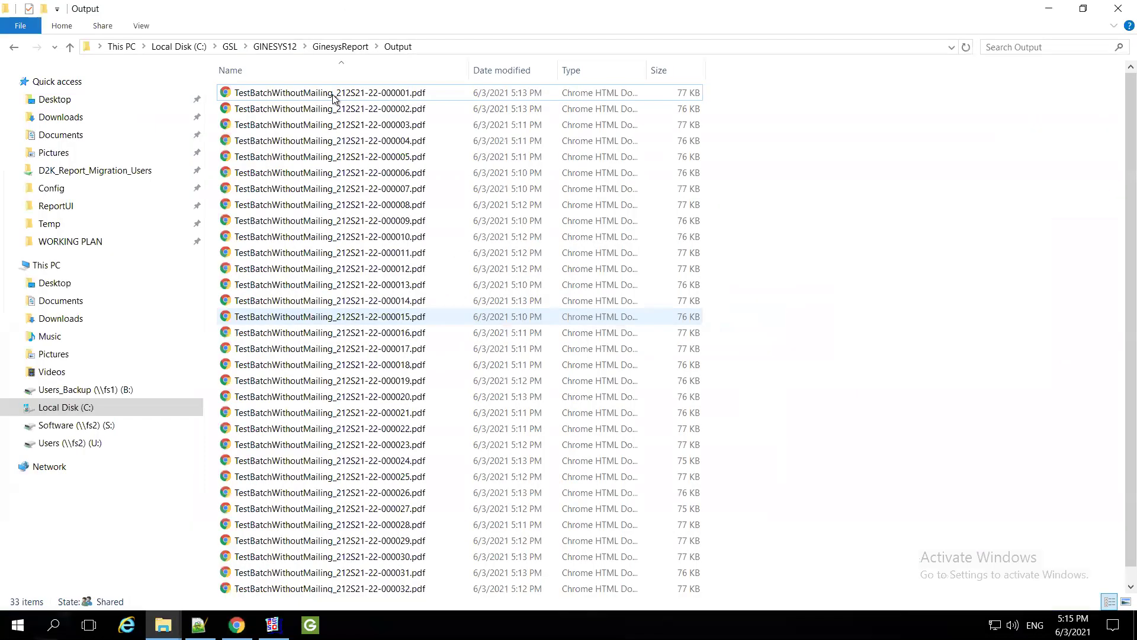
pyautogui.click(334, 95)
pyautogui.click(334, 94)
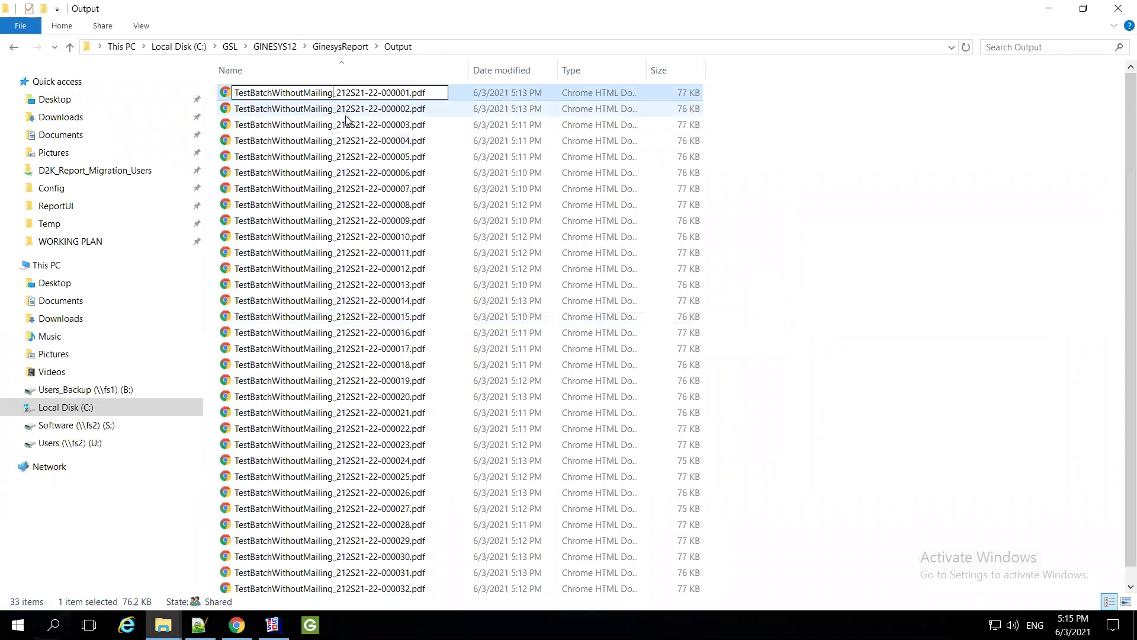
pyautogui.keyDown('shift'); pyautogui.click(409, 92); pyautogui.keyUp('shift')
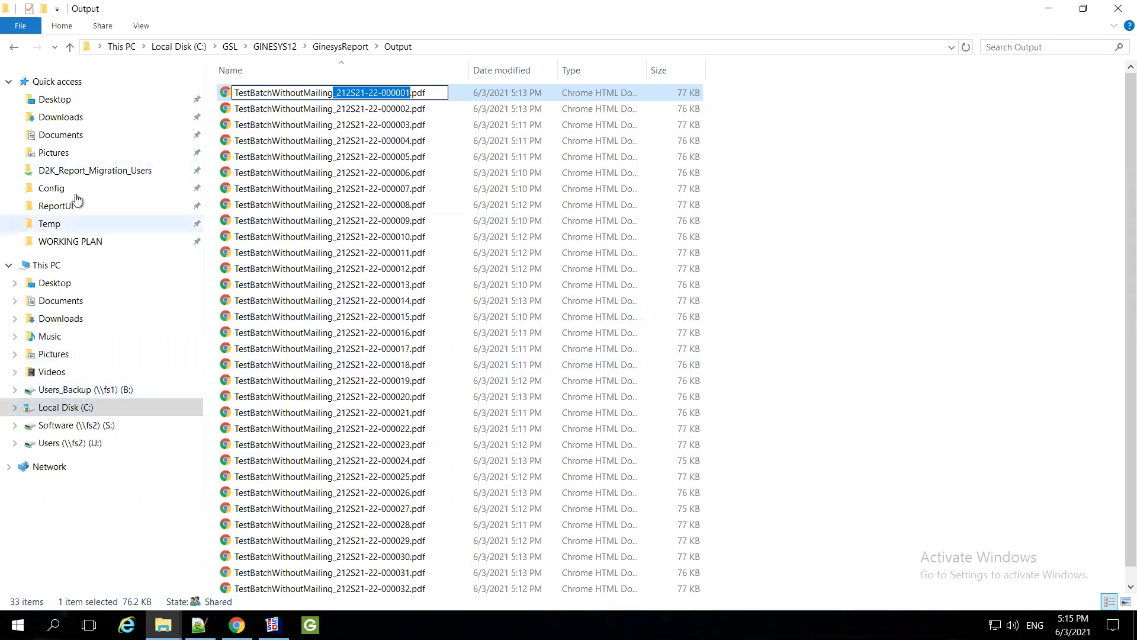
pyautogui.moveTo(718, 11)
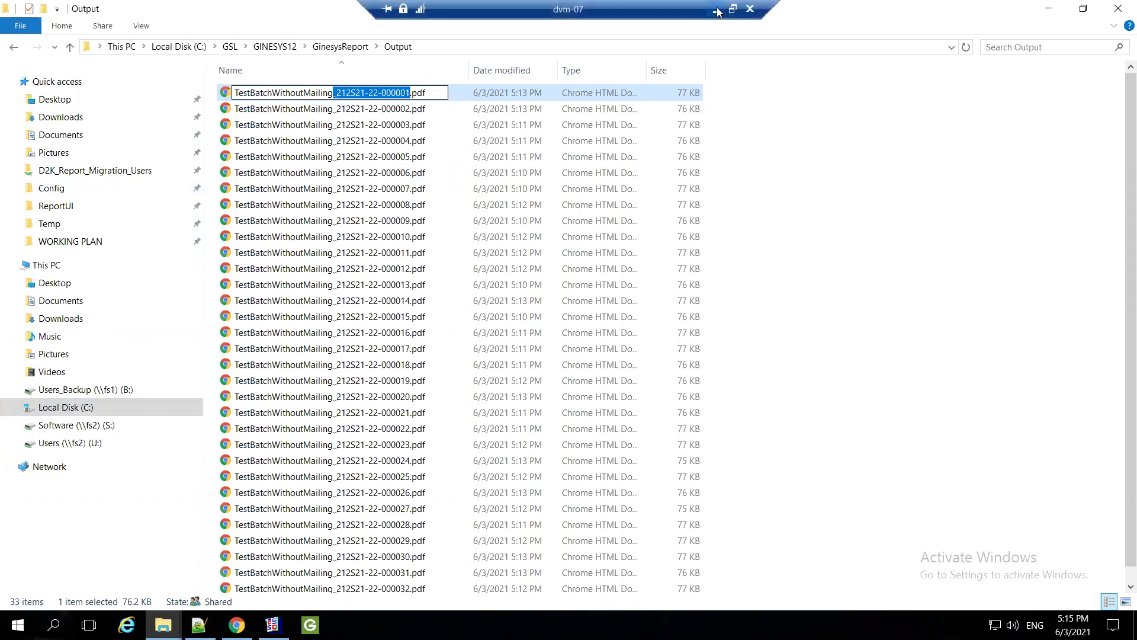
pyautogui.click(717, 10)
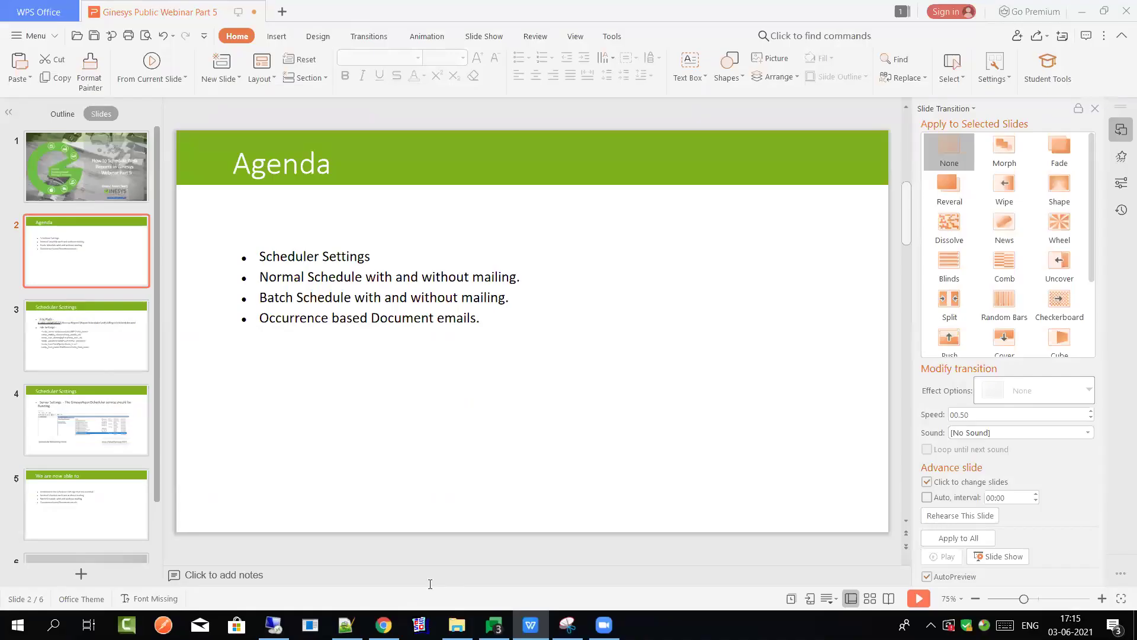
# In Gmail, preview an attached Sales Invoice PDF and highlight its Bill To customer name
pyautogui.moveTo(384, 625)
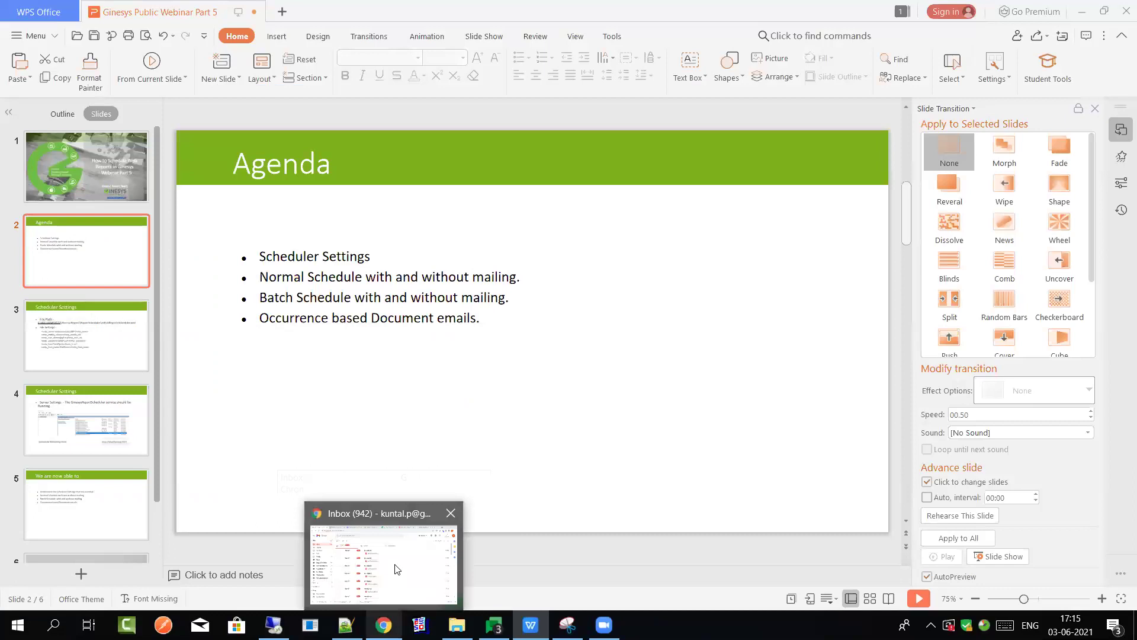
pyautogui.hotkey('alt', 'Tab')
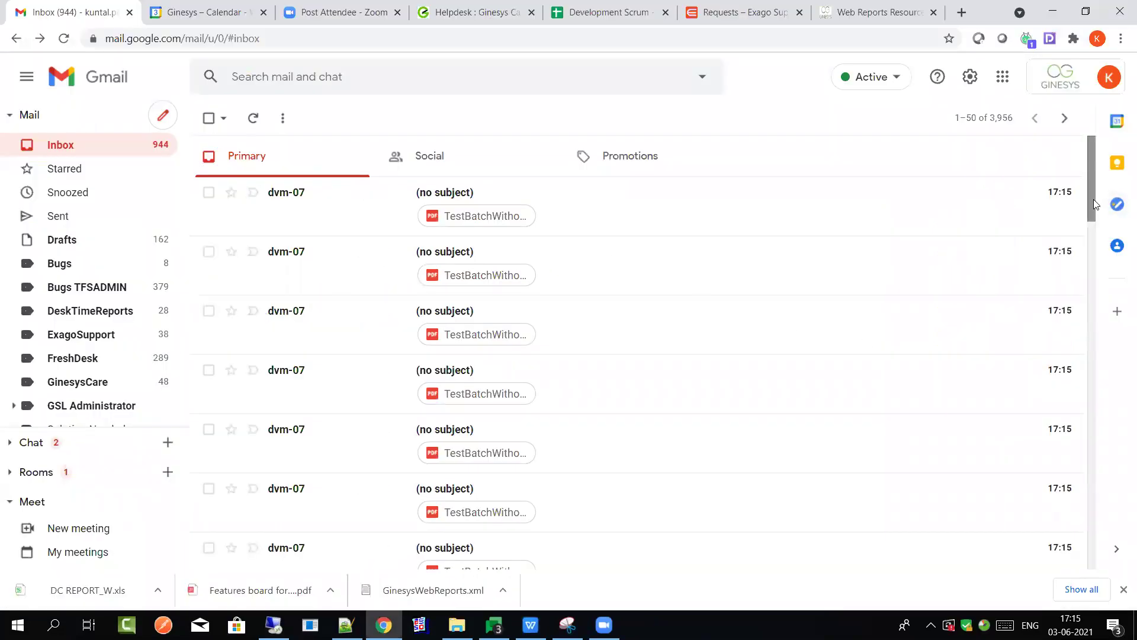
pyautogui.scroll(-9, 1096, 238)
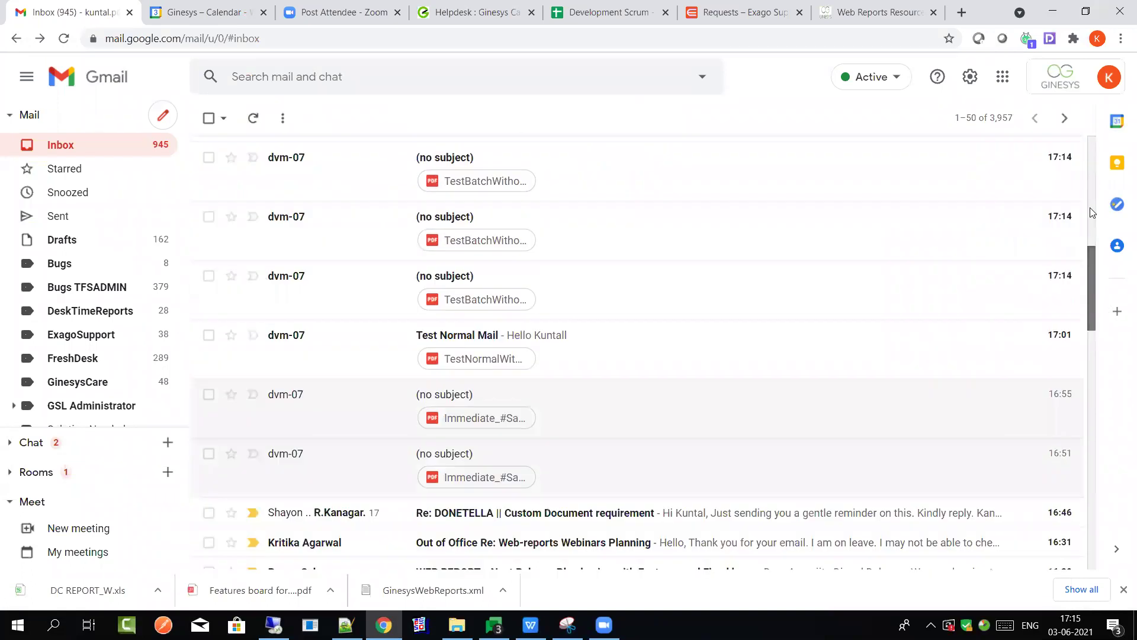
pyautogui.scroll(10, 1017, 162)
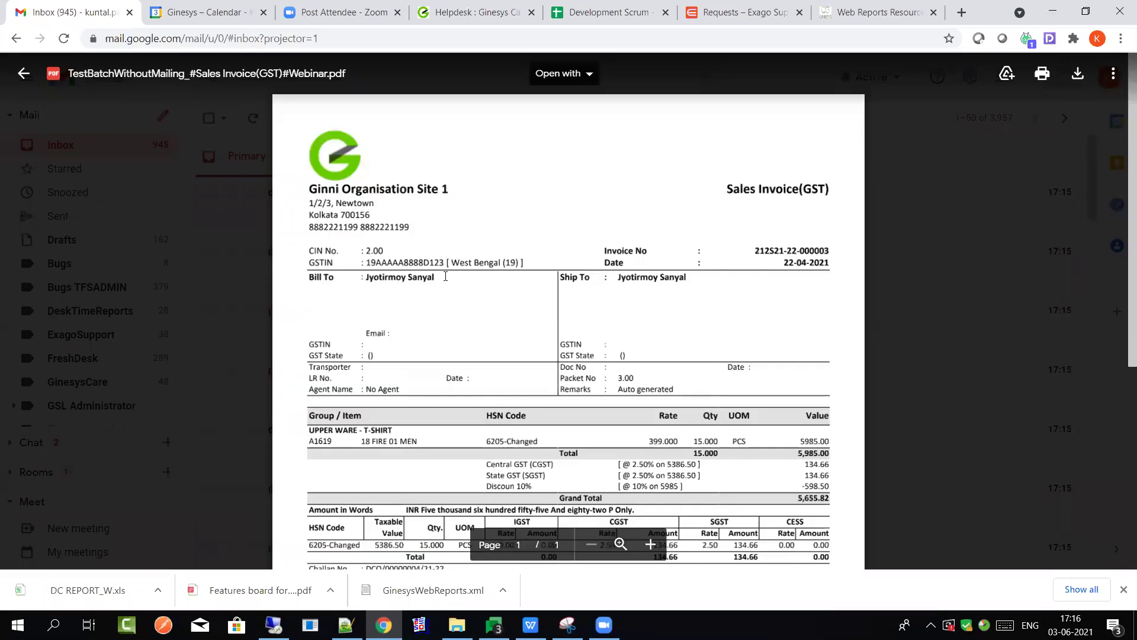
pyautogui.doubleClick(759, 269)
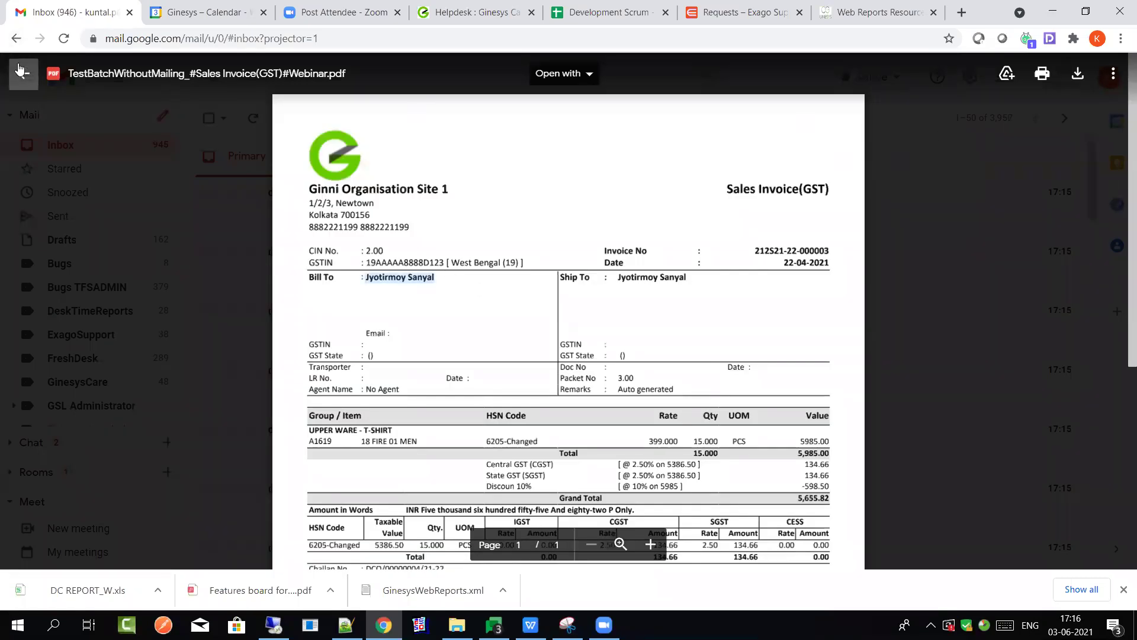
pyautogui.press('Escape')
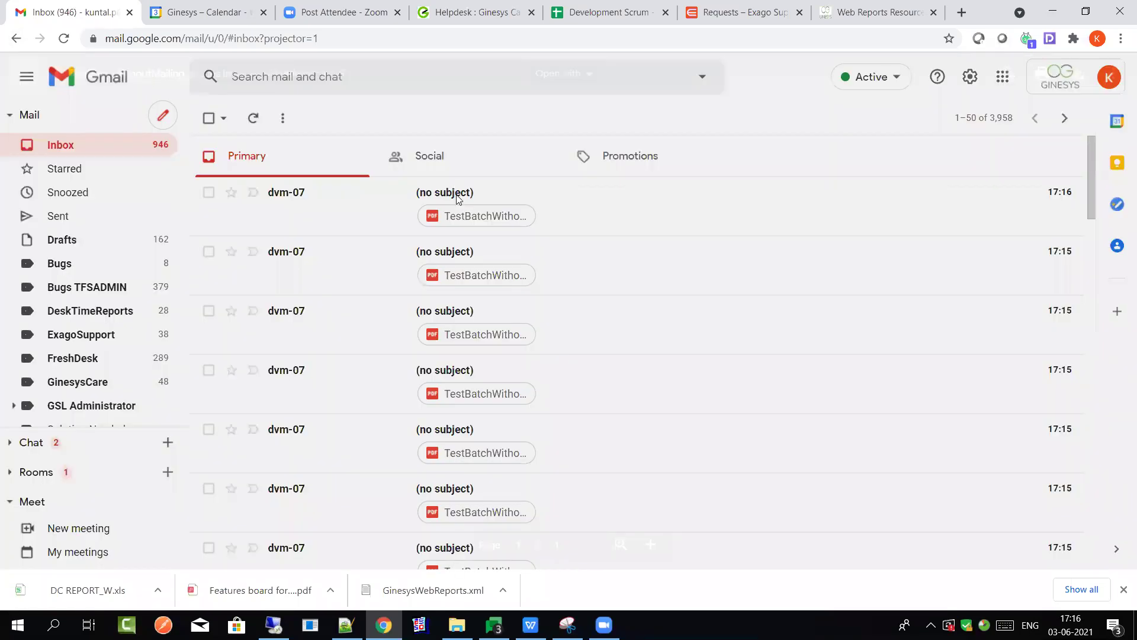
# Open the newest 17:16 dvm-07 batch email, then return to the webinar Agenda slide
pyautogui.press('Return')
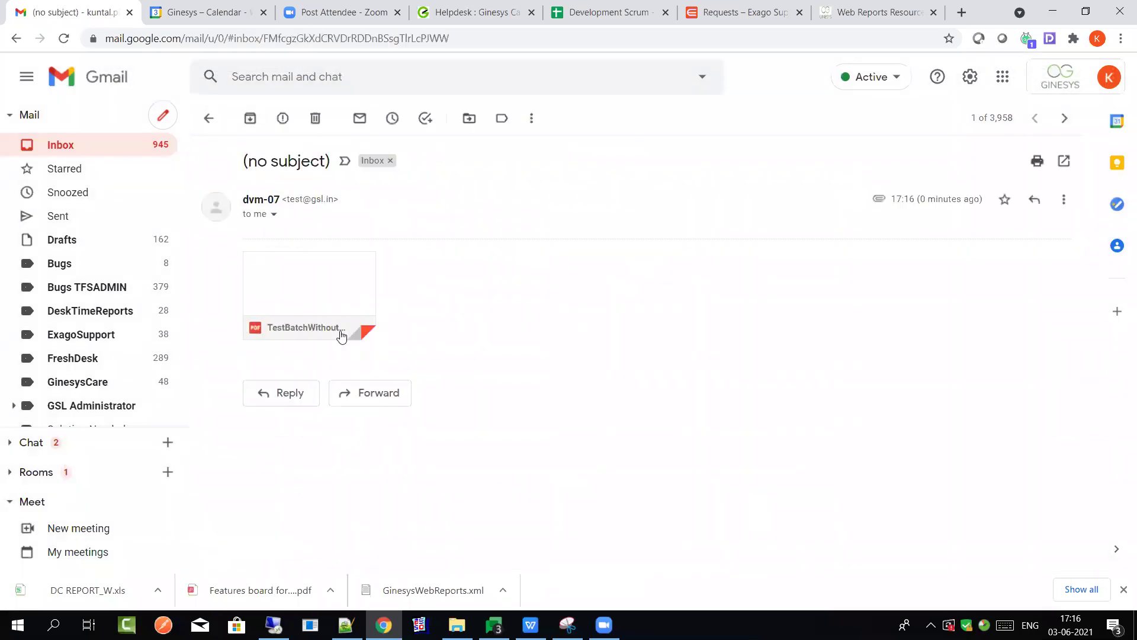
pyautogui.click(208, 126)
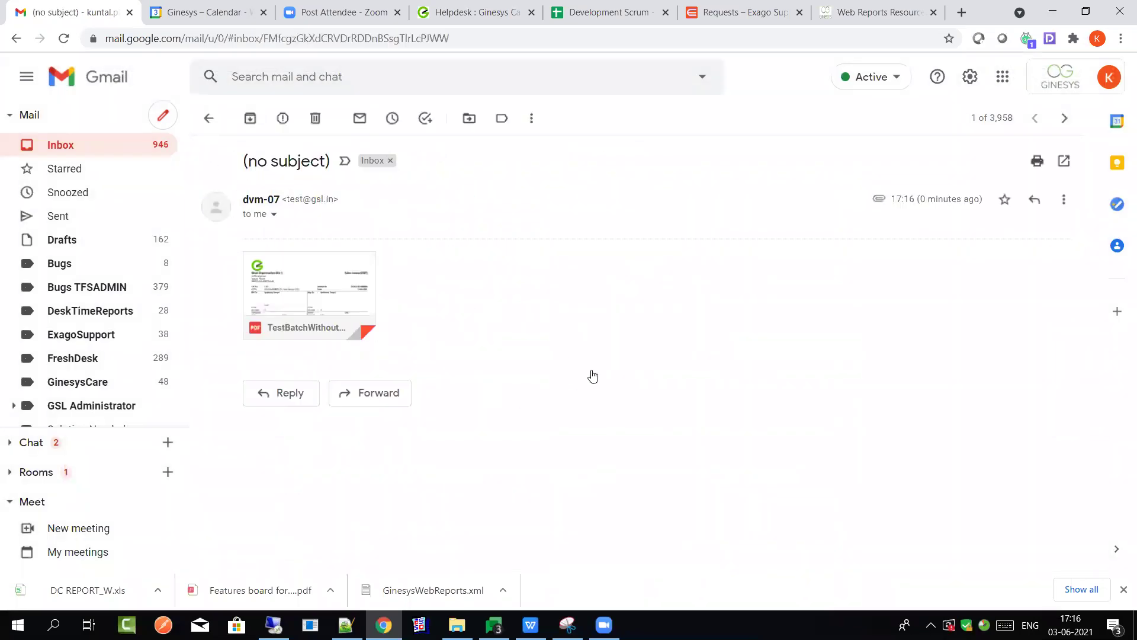
pyautogui.scroll(1, 624, 466)
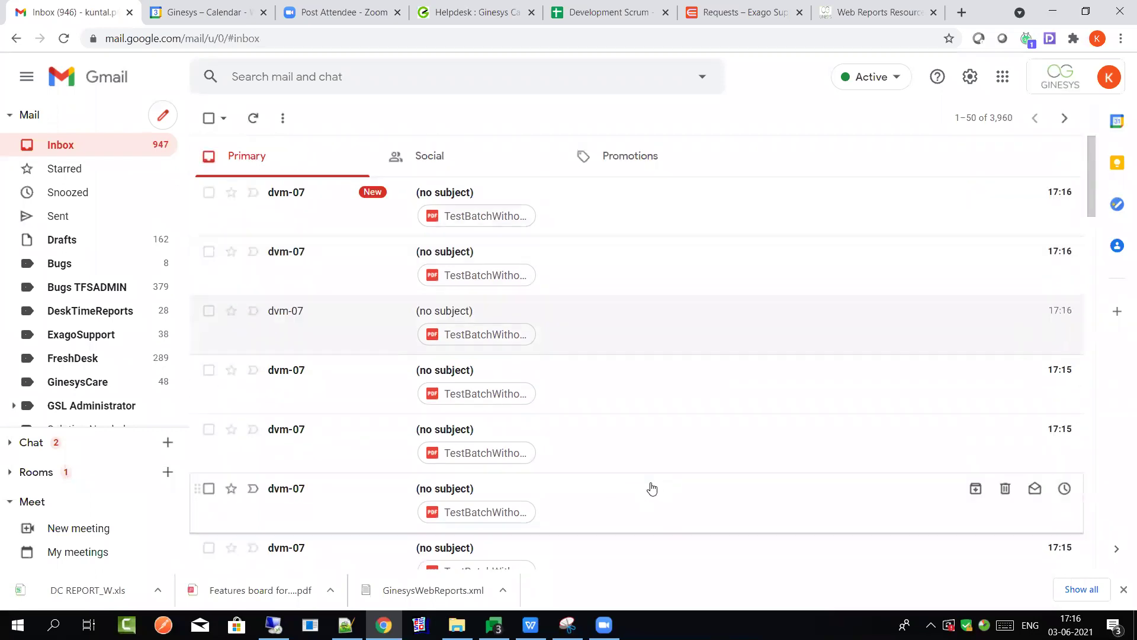
pyautogui.scroll(-3, 605, 501)
pyautogui.scroll(3, 590, 509)
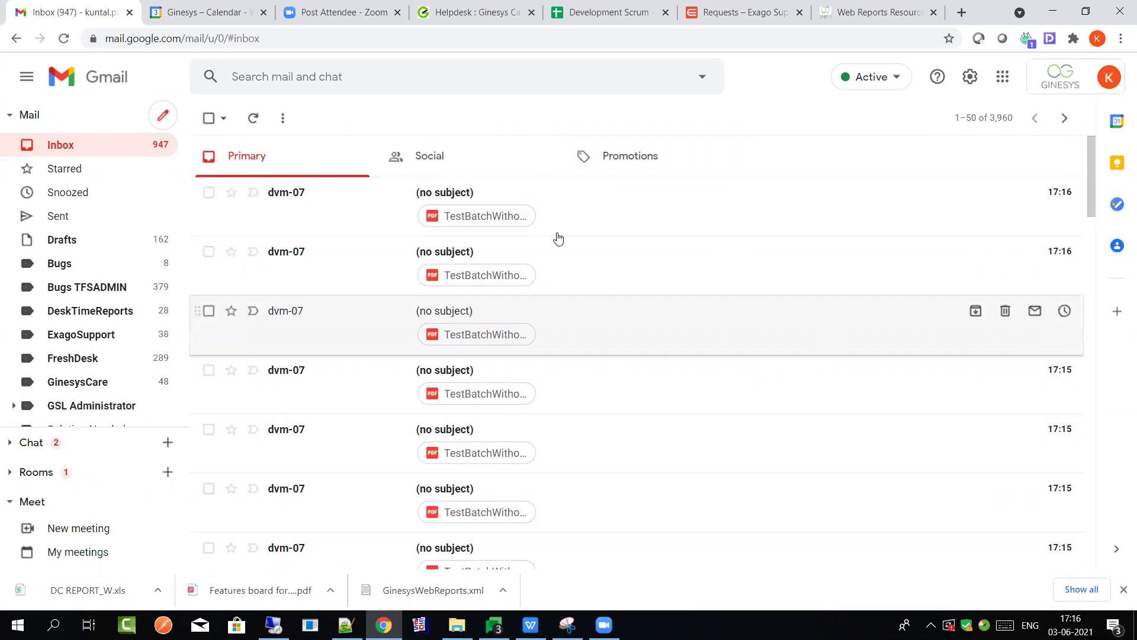
pyautogui.click(521, 199)
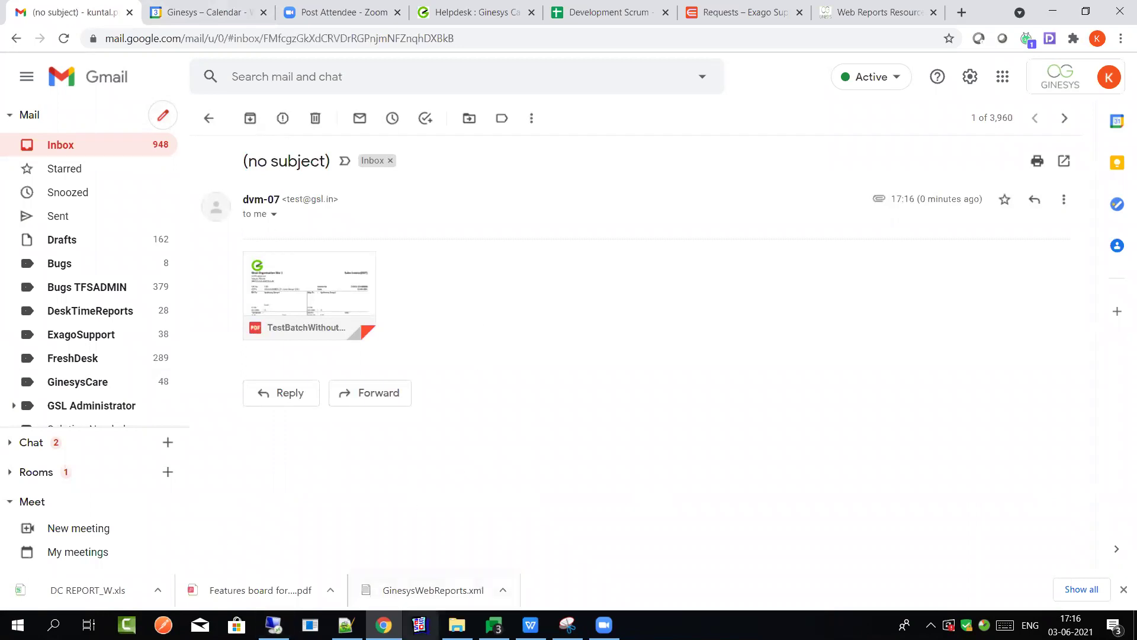
pyautogui.click(421, 622)
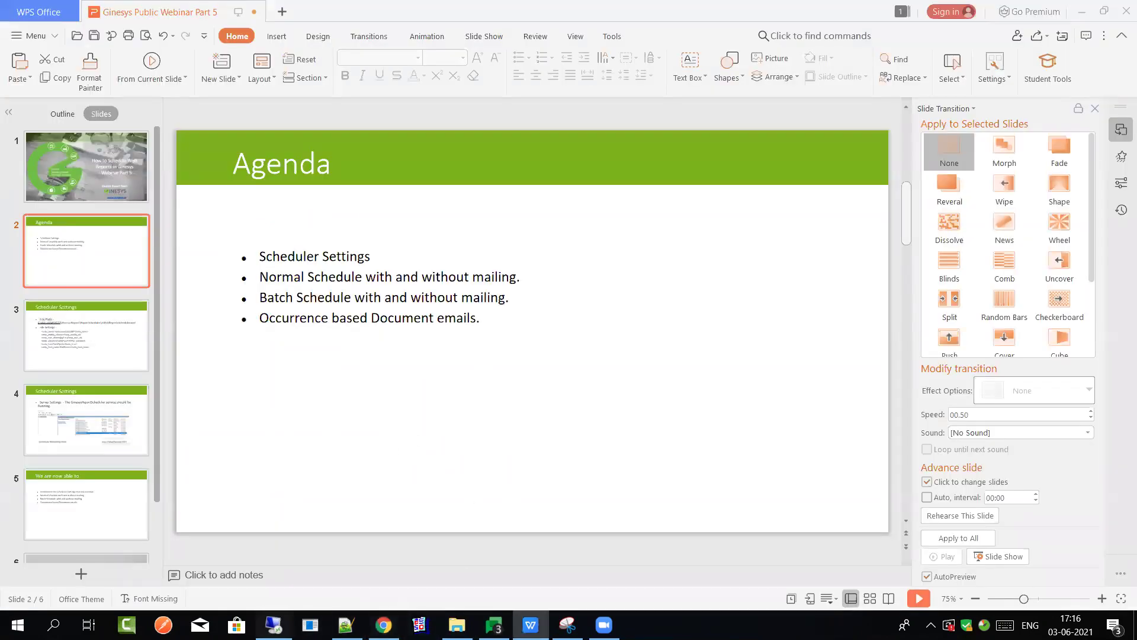
# Refresh the Scheduled Reports list and open the Sales Invoice (GST) webinar schedule for editing
pyautogui.hotkey('alt', 'Tab')
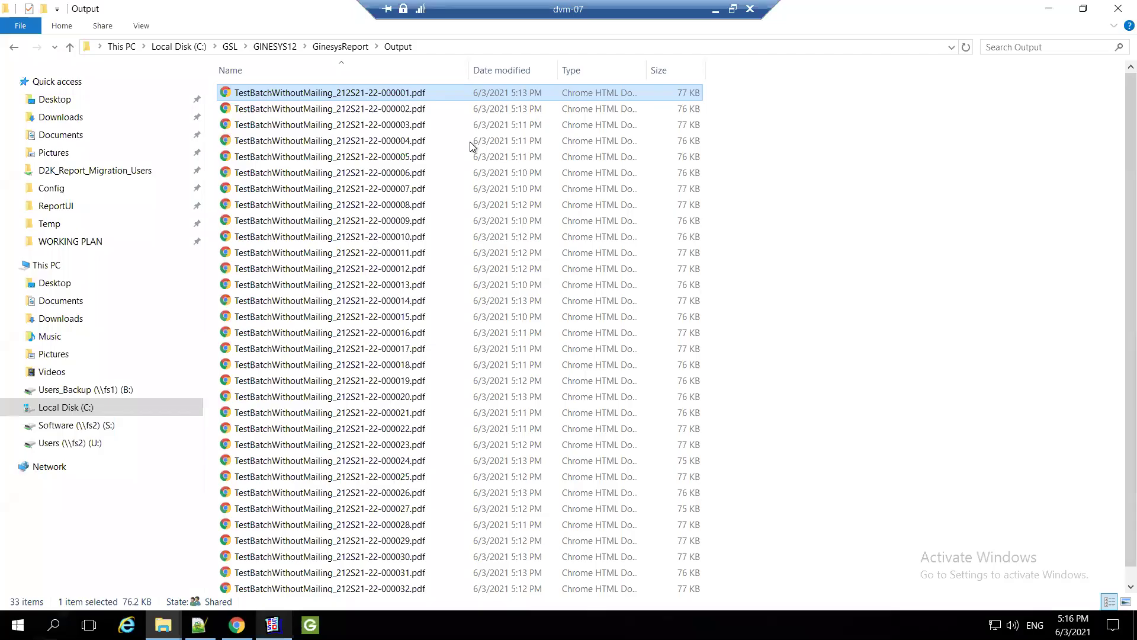
pyautogui.hotkey('alt', 'Tab')
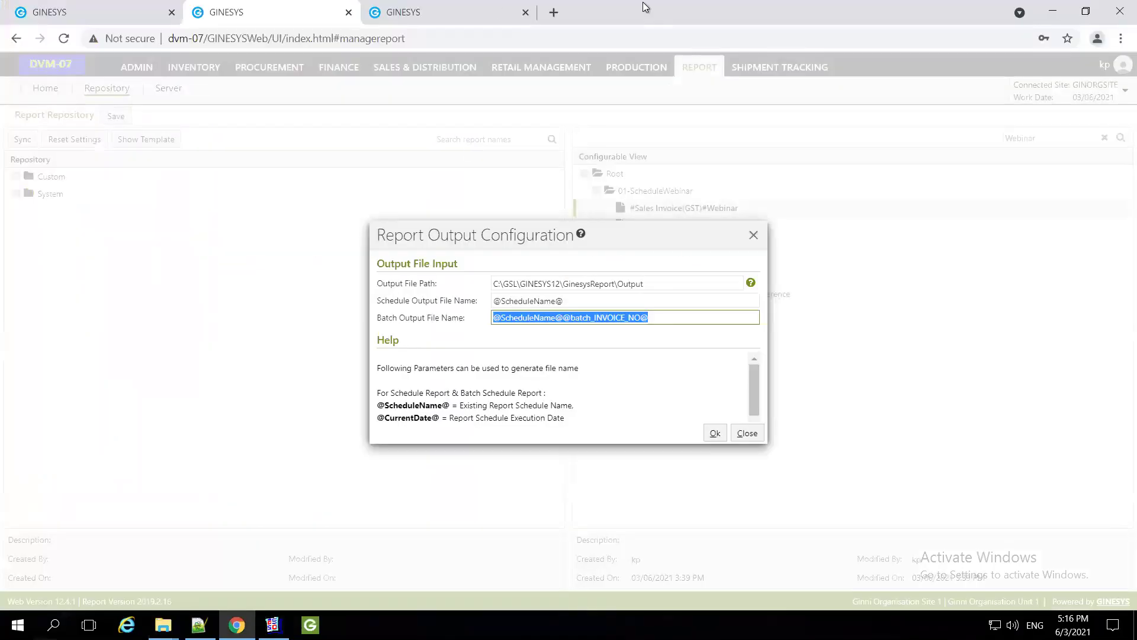
pyautogui.click(65, 11)
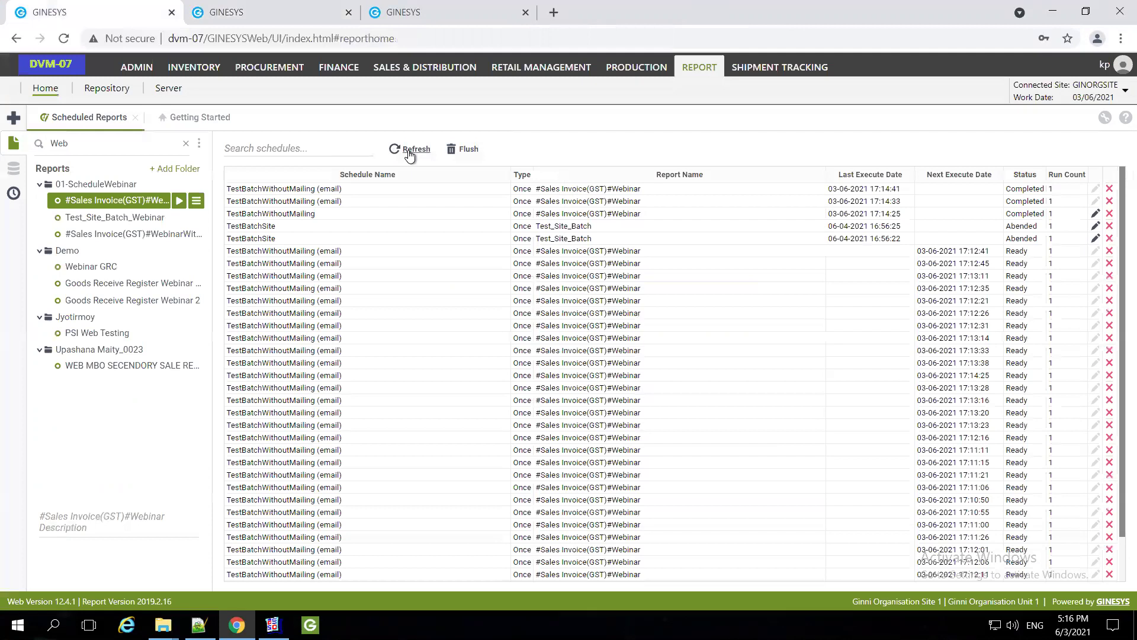
pyautogui.click(409, 151)
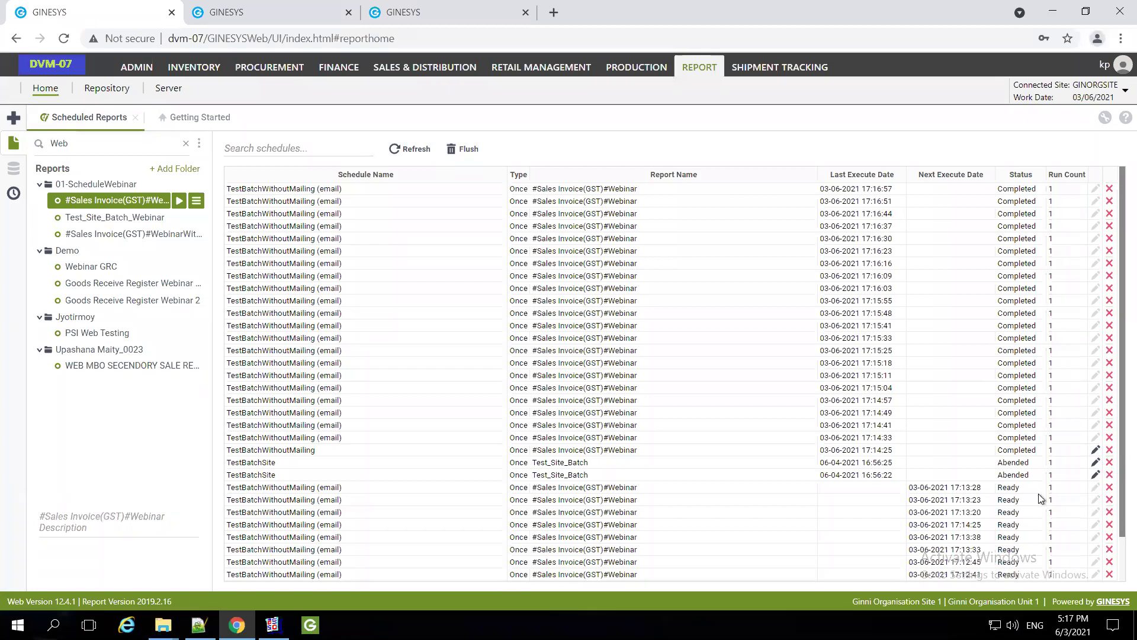
pyautogui.click(1095, 451)
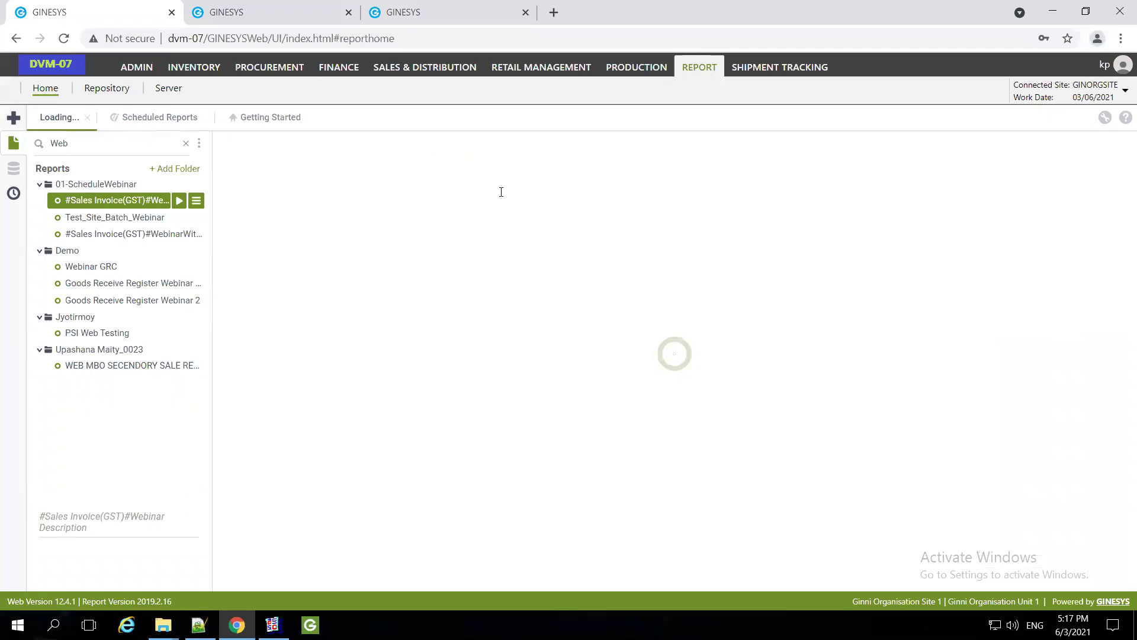
pyautogui.click(542, 165)
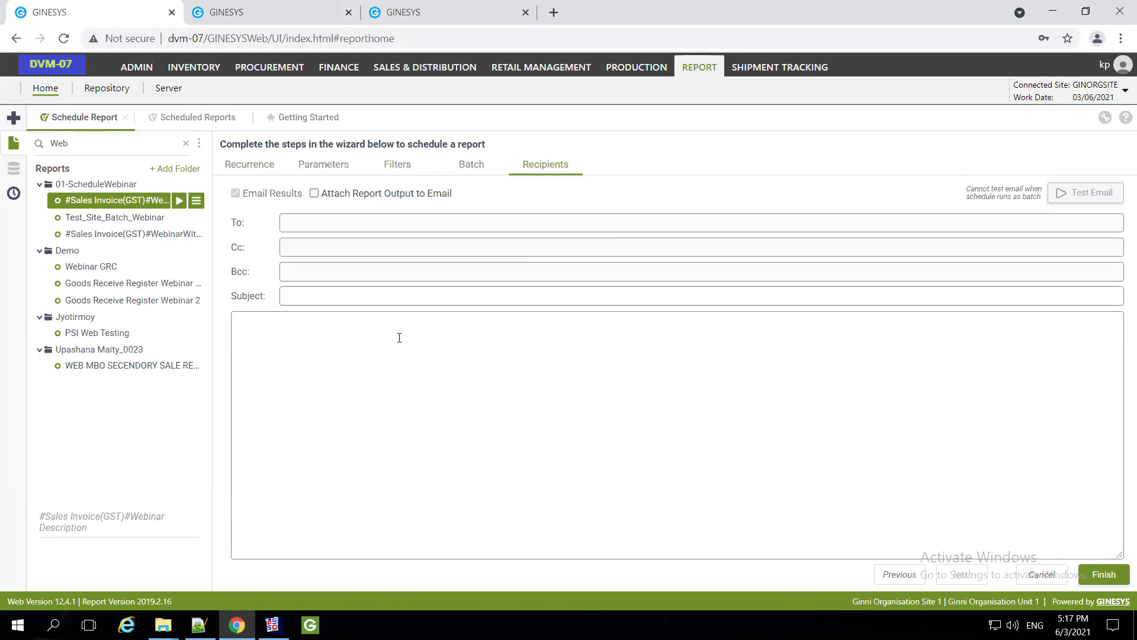
# Set CUSTOMER_BIL... as the batch email field on the Batch step, then return to Recipients
pyautogui.click(468, 166)
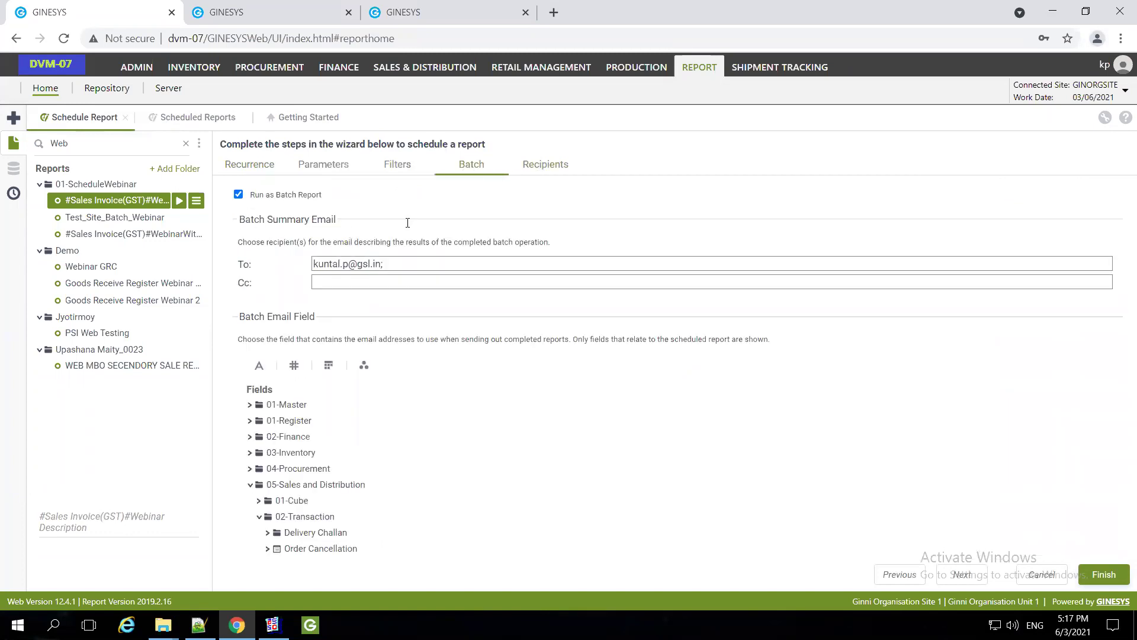
pyautogui.scroll(-4, 334, 520)
pyautogui.scroll(-3, 331, 525)
pyautogui.click(323, 545)
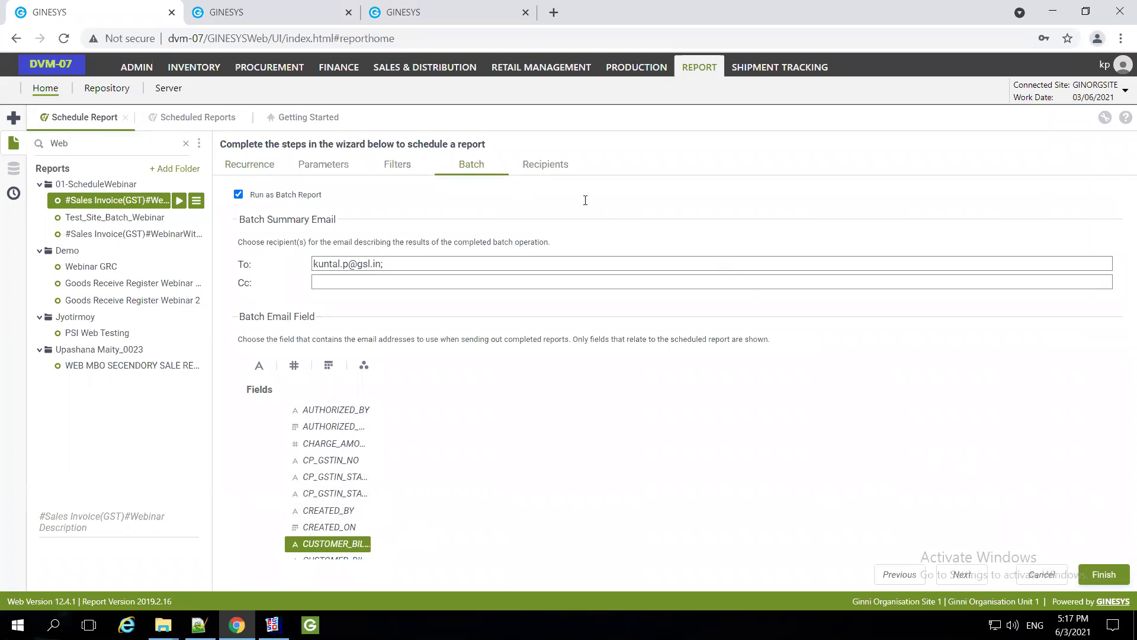
pyautogui.click(543, 166)
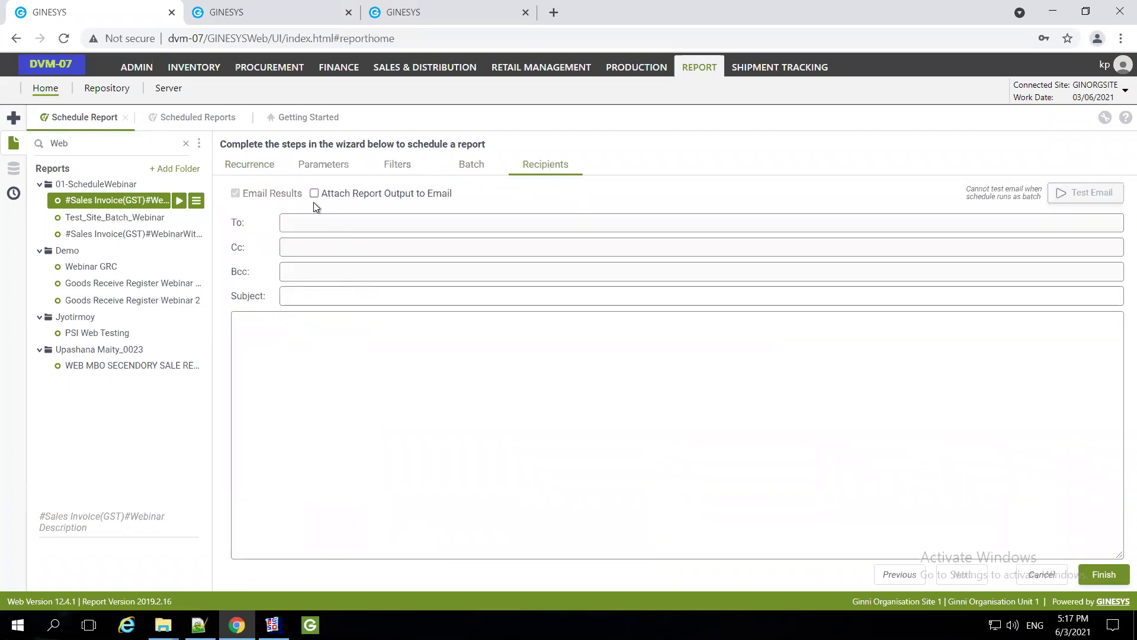
# Turn on Attach Report Output to Email and enter the subject 'Vendor SI Document'
pyautogui.click(315, 194)
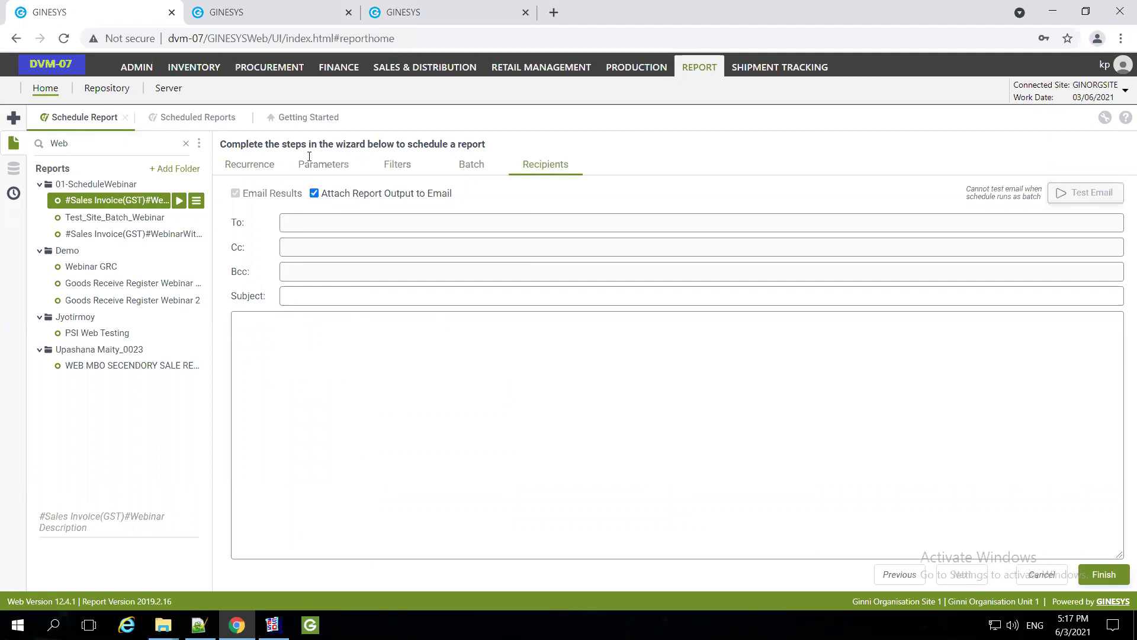
pyautogui.click(332, 298)
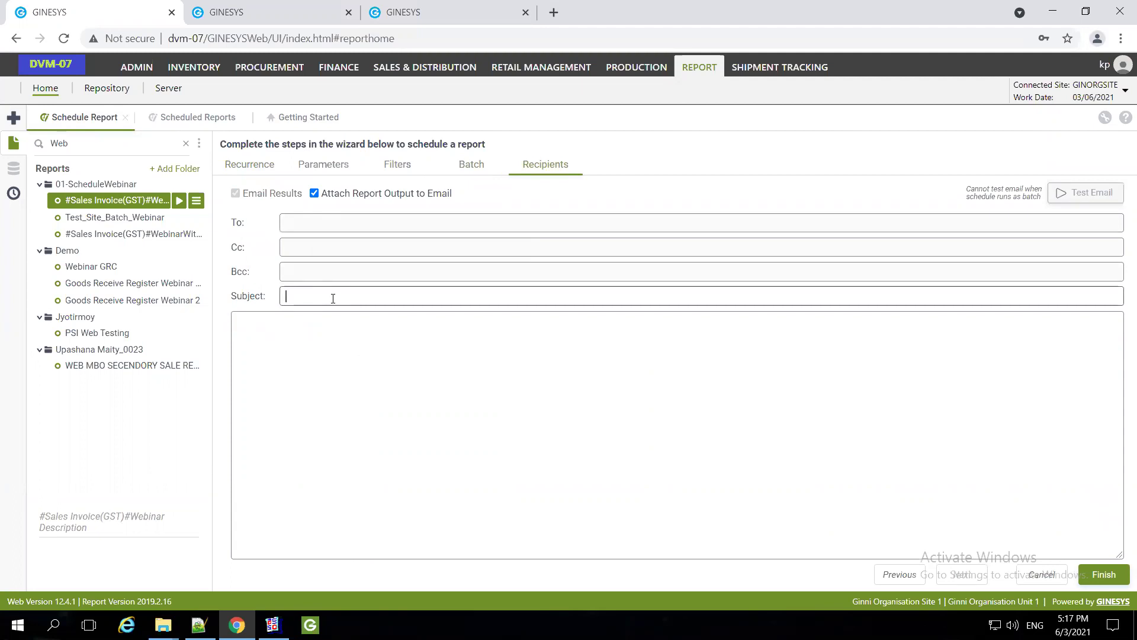
pyautogui.write('Vendor SI Document')
pyautogui.click(511, 369)
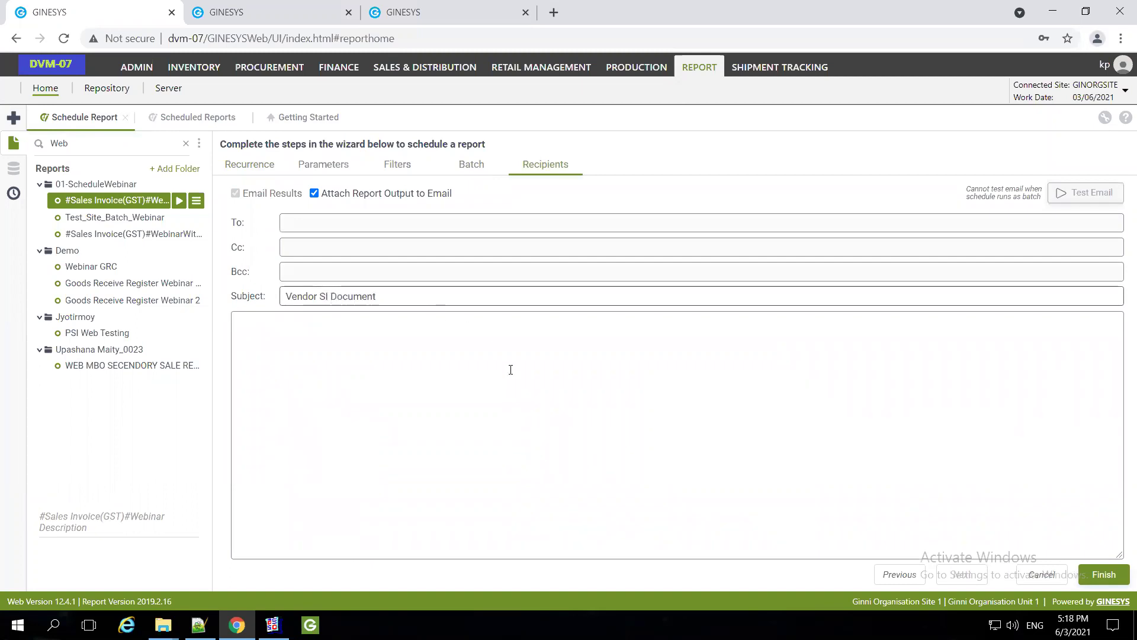
pyautogui.click(275, 335)
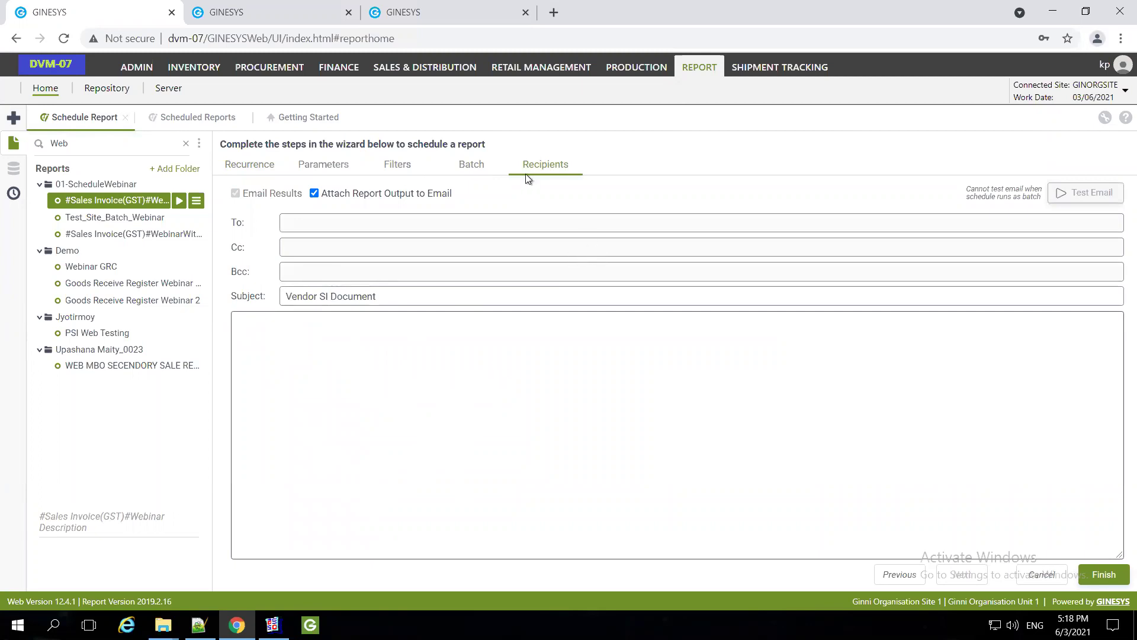
pyautogui.click(322, 196)
pyautogui.click(315, 193)
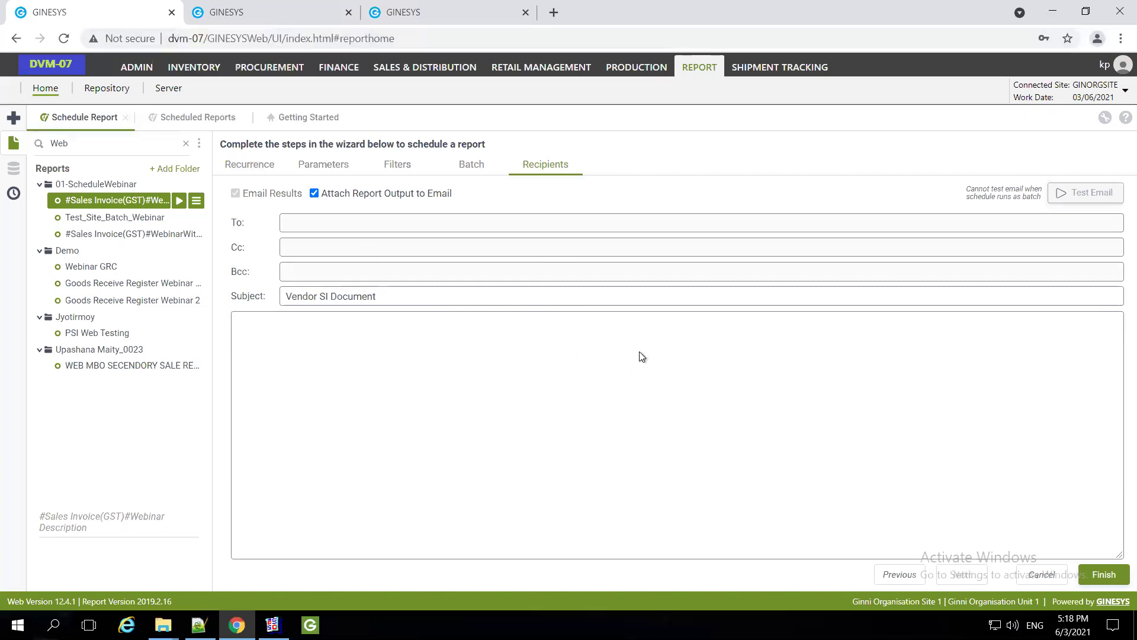
pyautogui.hotkey('ctrl', 'Tab')
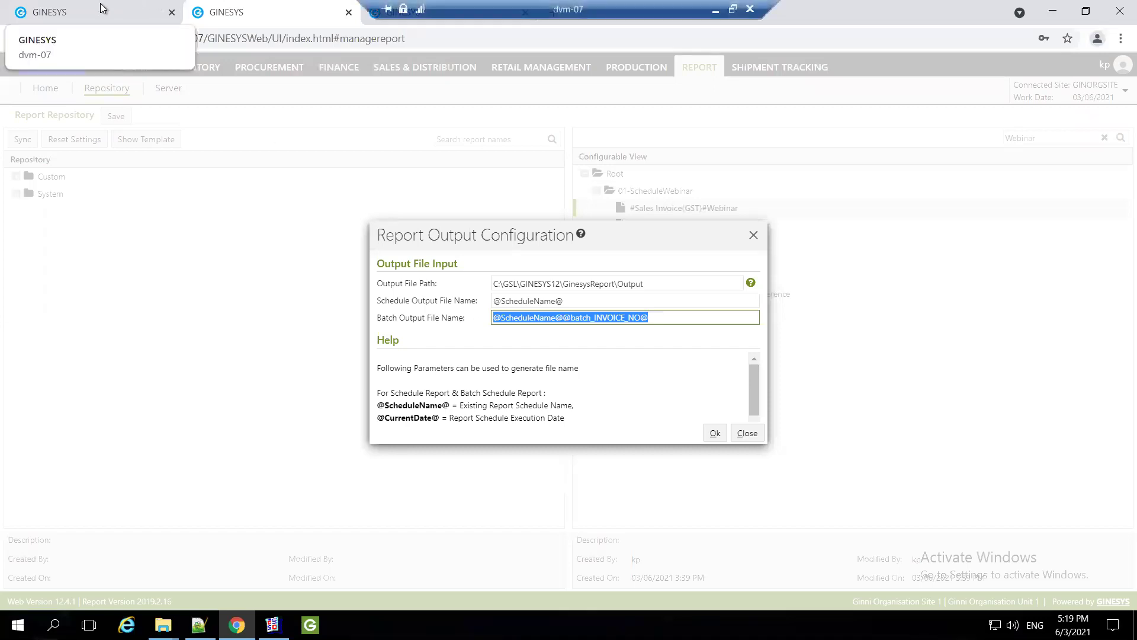
pyautogui.hotkey('ctrl', 'Tab')
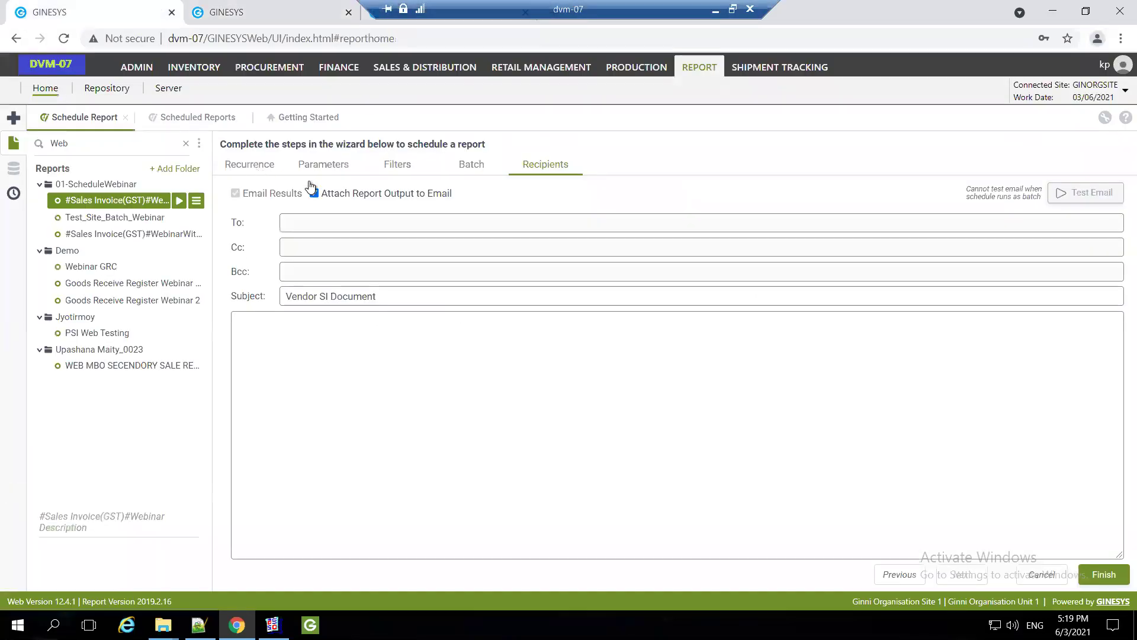
# Review the CREATED_ON date filter on the Filters step, then return to the Batch step
pyautogui.click(468, 166)
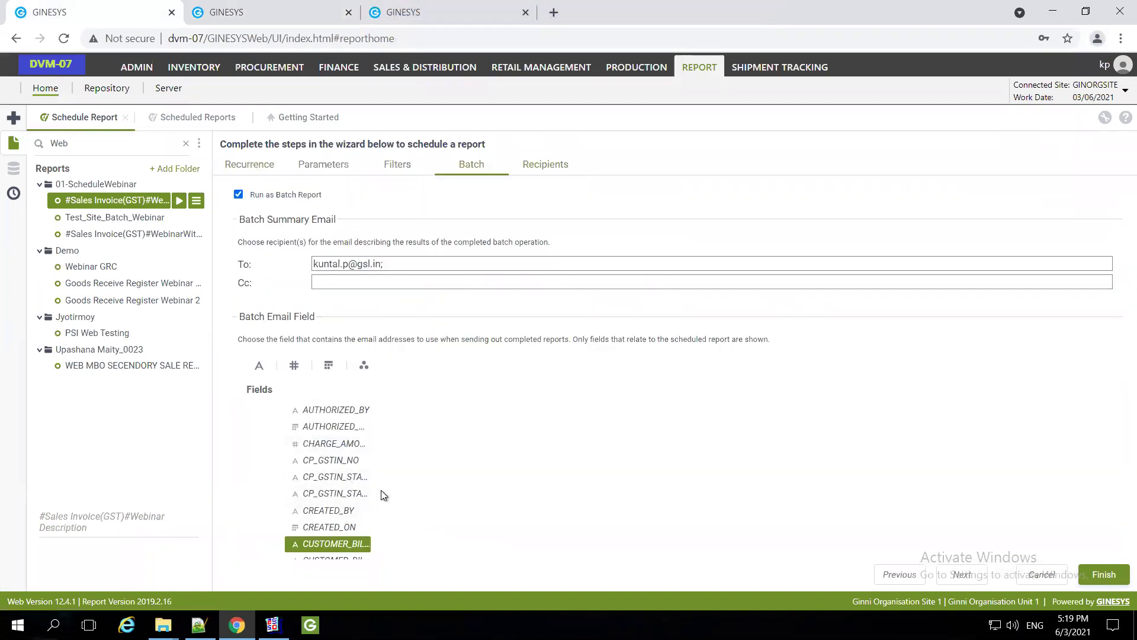
pyautogui.click(398, 166)
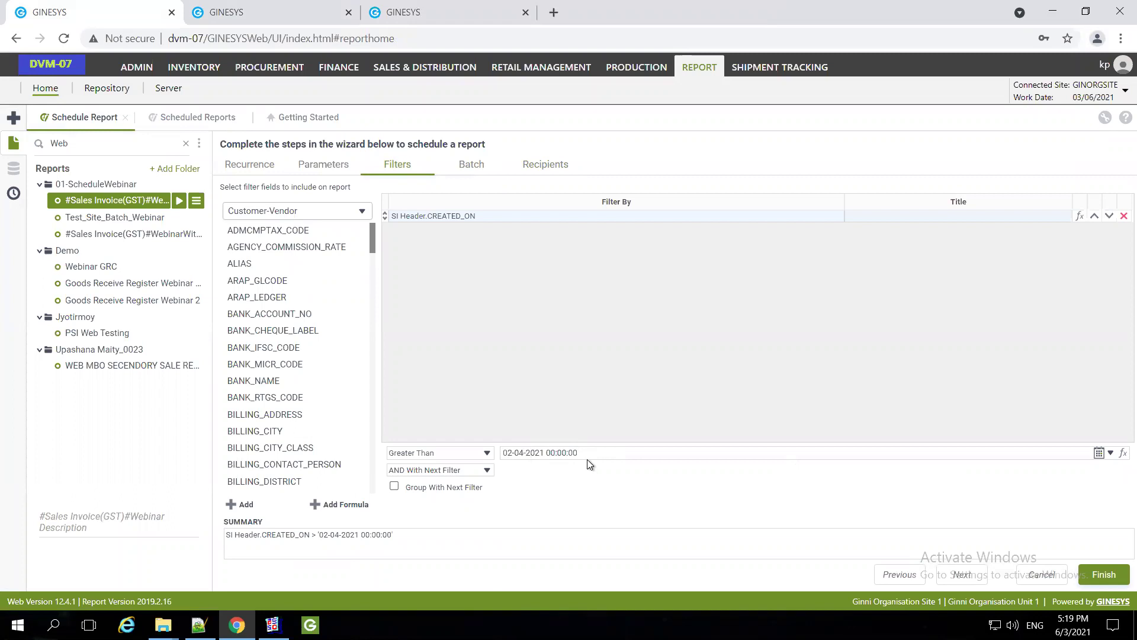
pyautogui.click(473, 171)
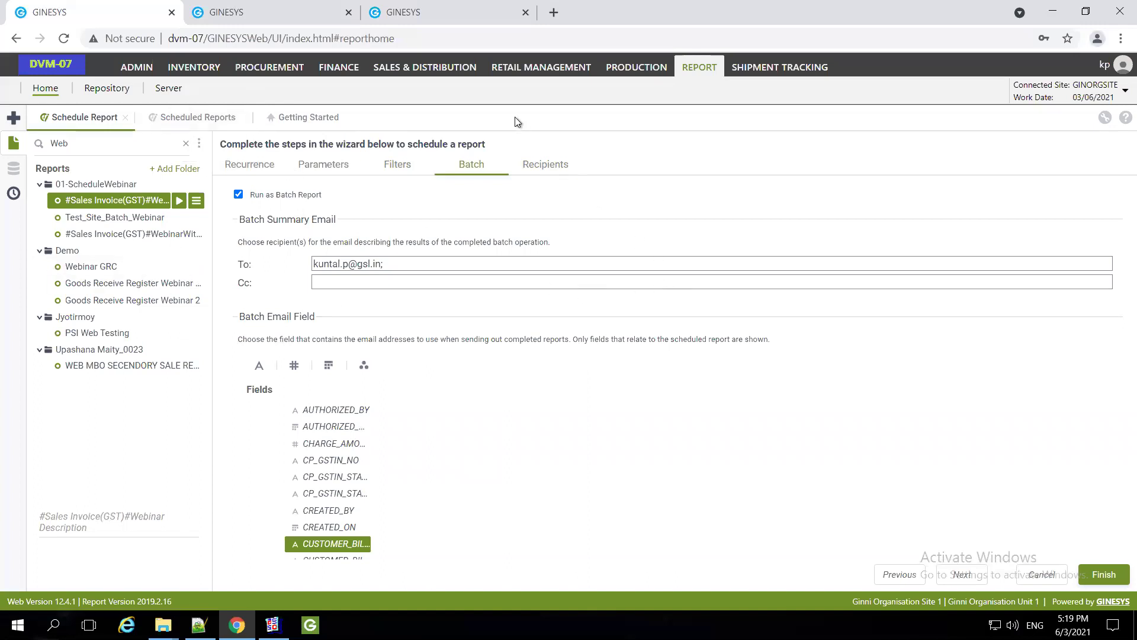
pyautogui.moveTo(656, 5)
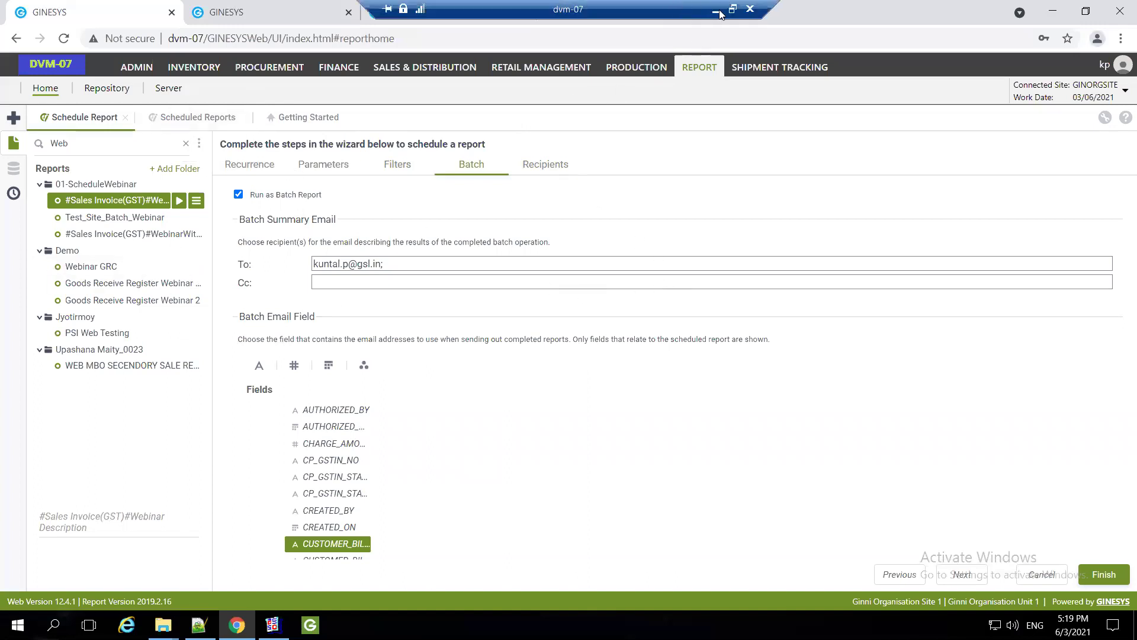
# Show the webinar's Agenda slide in WPS, then switch back to the Gmail batch email
pyautogui.hotkey('alt', 'Tab')
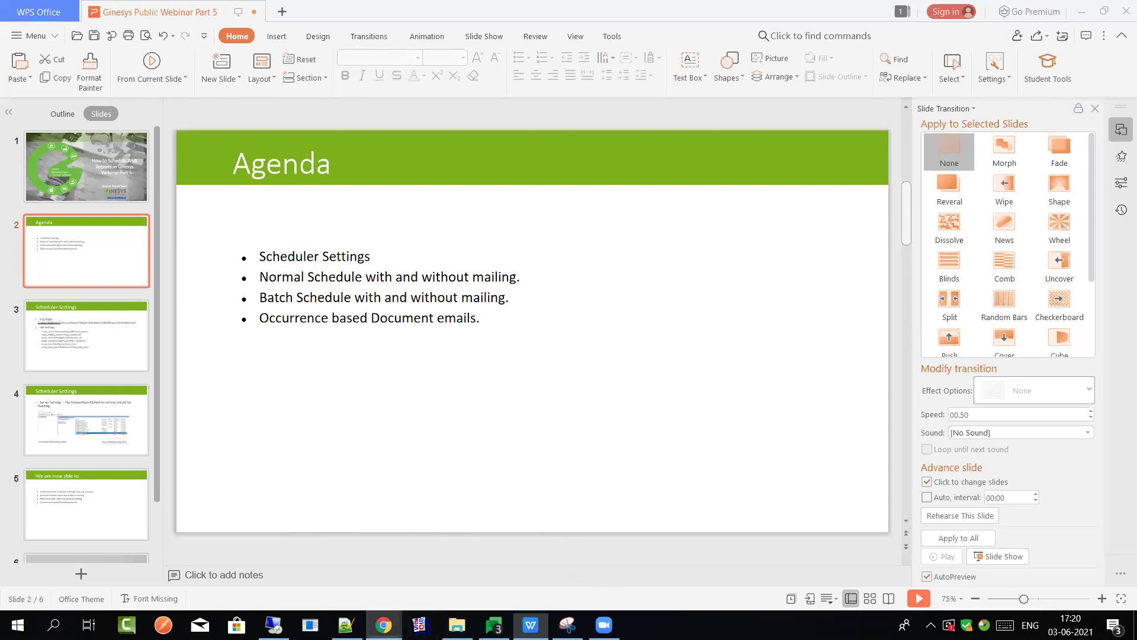
pyautogui.hotkey('alt', 'Tab')
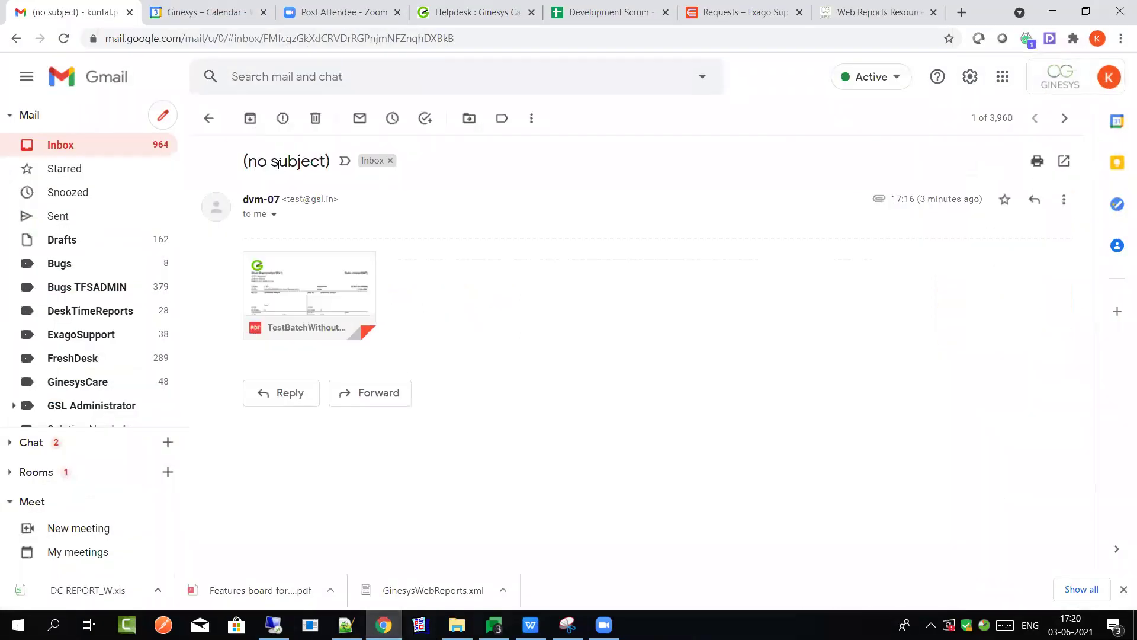
# Return to the inbox and open the latest TestBatchWithoutMailing Batch Summary email
pyautogui.click(209, 118)
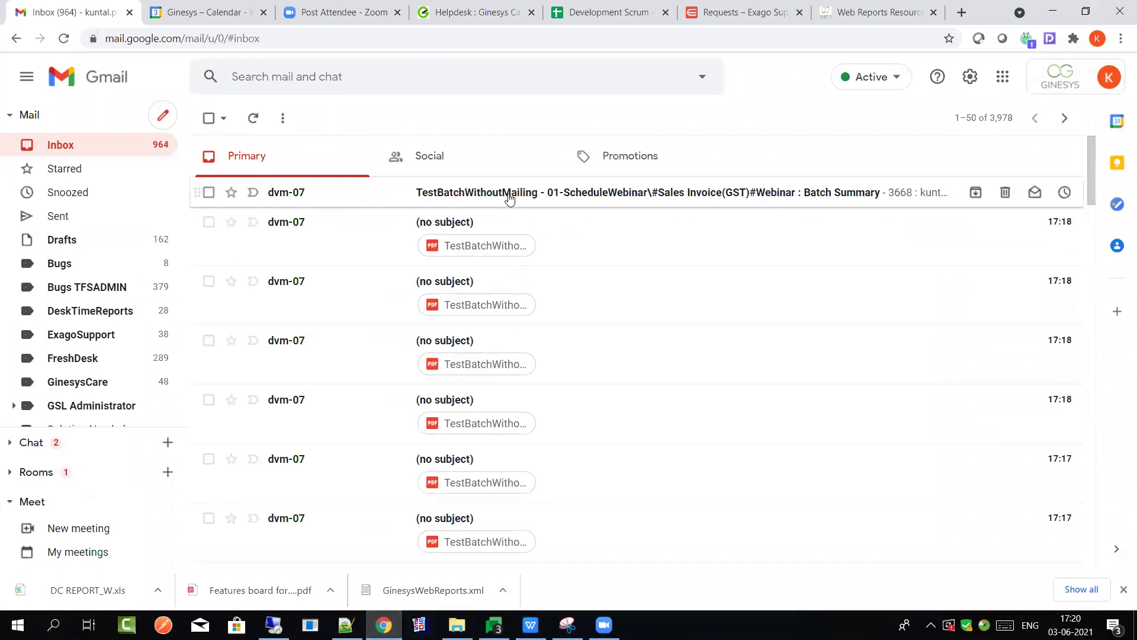
pyautogui.click(508, 198)
pyautogui.scroll(-6, 599, 389)
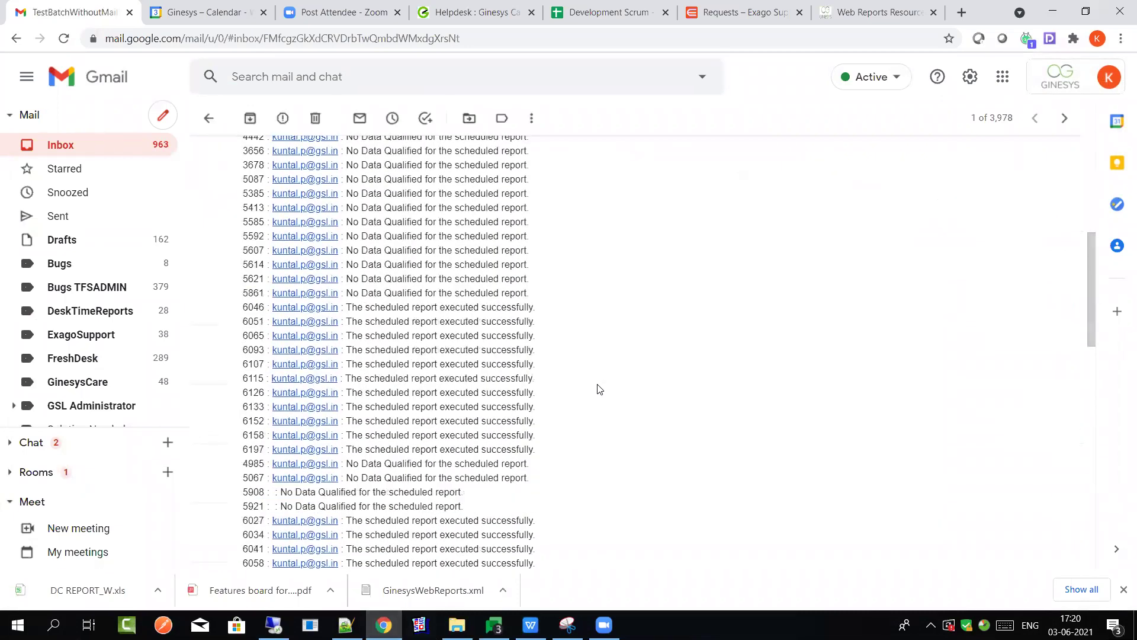
pyautogui.scroll(-6, 599, 388)
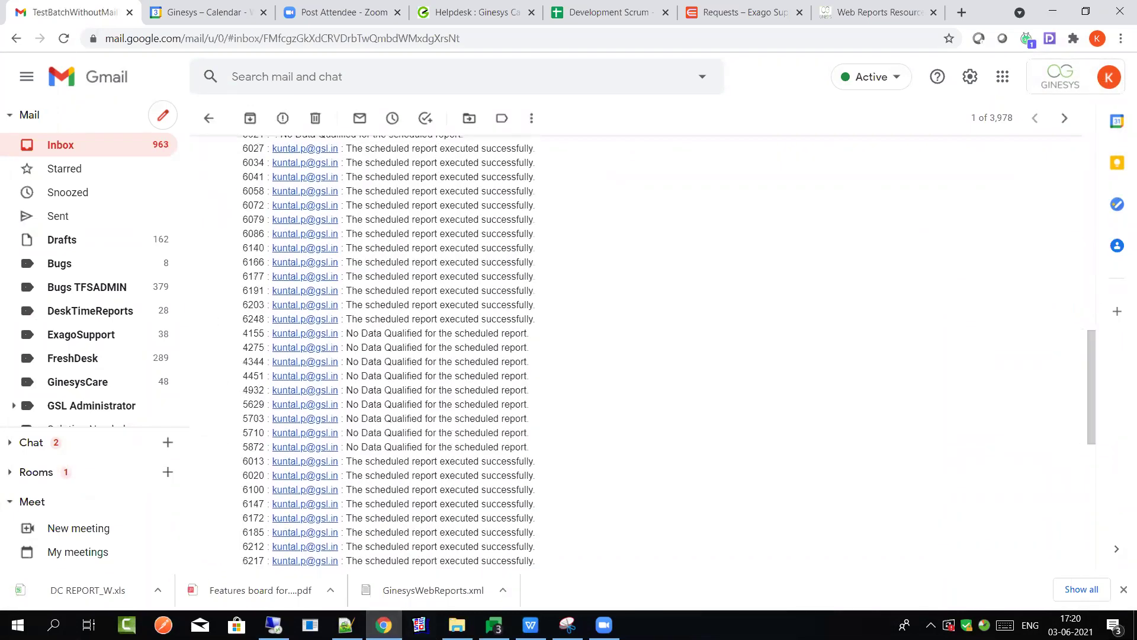
# Review the summary's results: 94 jobs, 32 successful, 62 without qualifying data, 0 failed
pyautogui.click(274, 624)
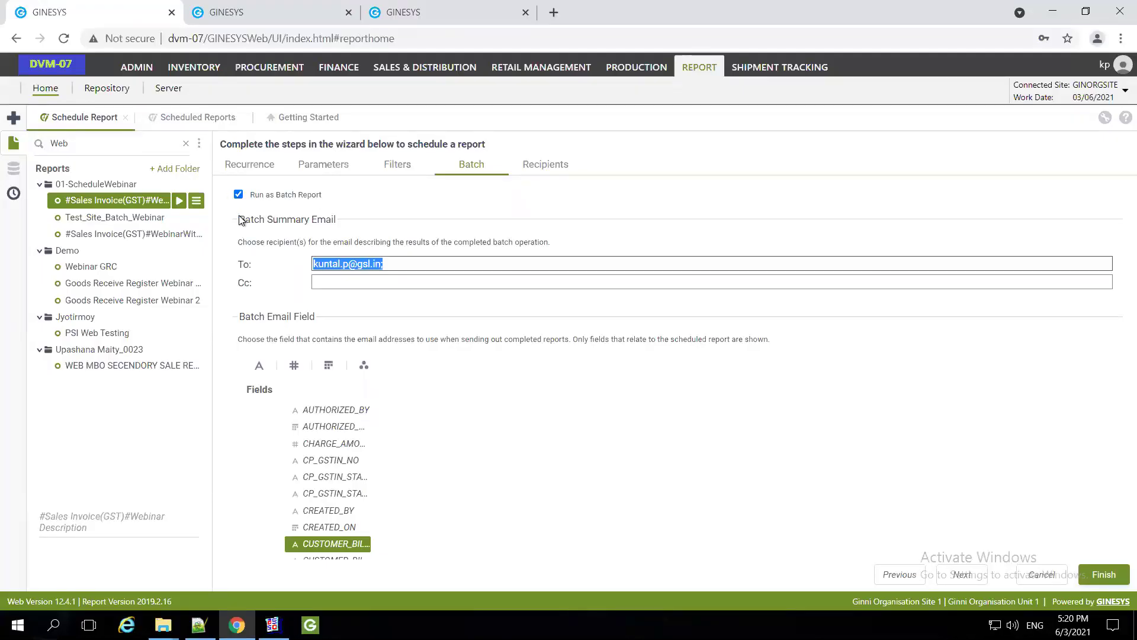
pyautogui.moveTo(240, 220); pyautogui.dragTo(343, 229)
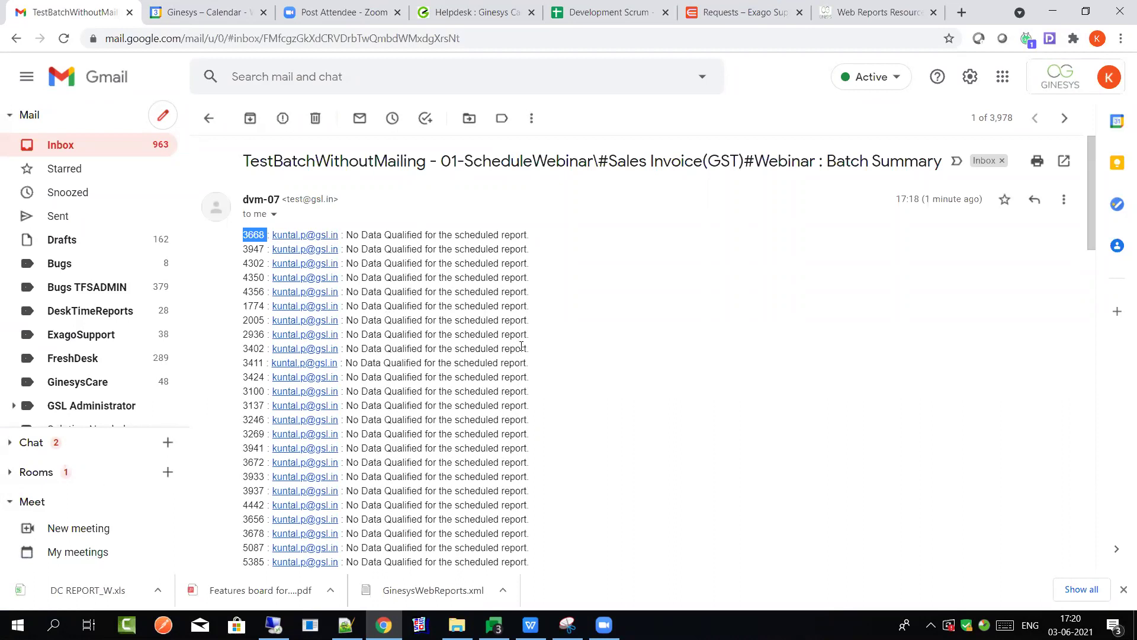
pyautogui.scroll(-5, 522, 347)
pyautogui.scroll(5, 522, 347)
pyautogui.scroll(-3, 416, 296)
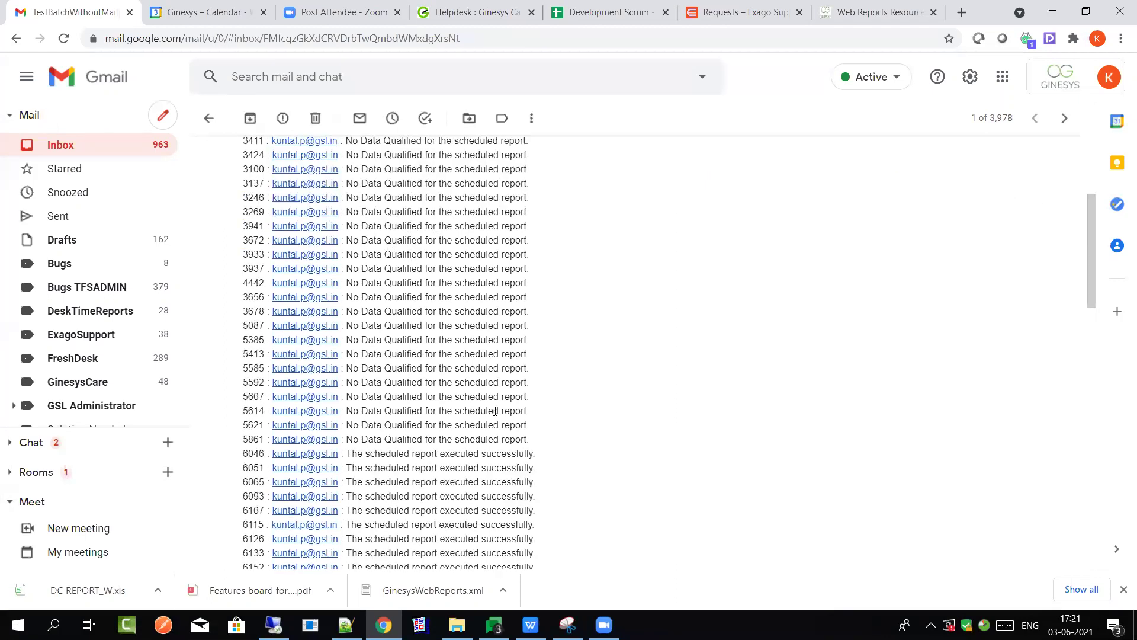
pyautogui.scroll(-12, 489, 438)
pyautogui.scroll(5, 488, 444)
pyautogui.scroll(3, 487, 445)
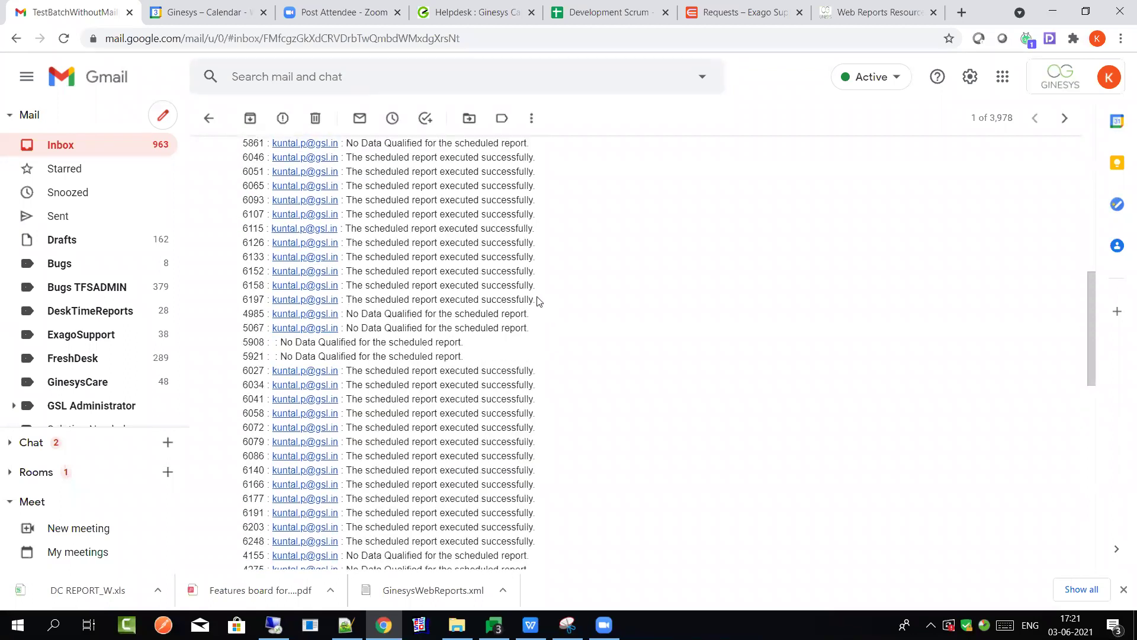
pyautogui.moveTo(539, 301); pyautogui.dragTo(486, 285)
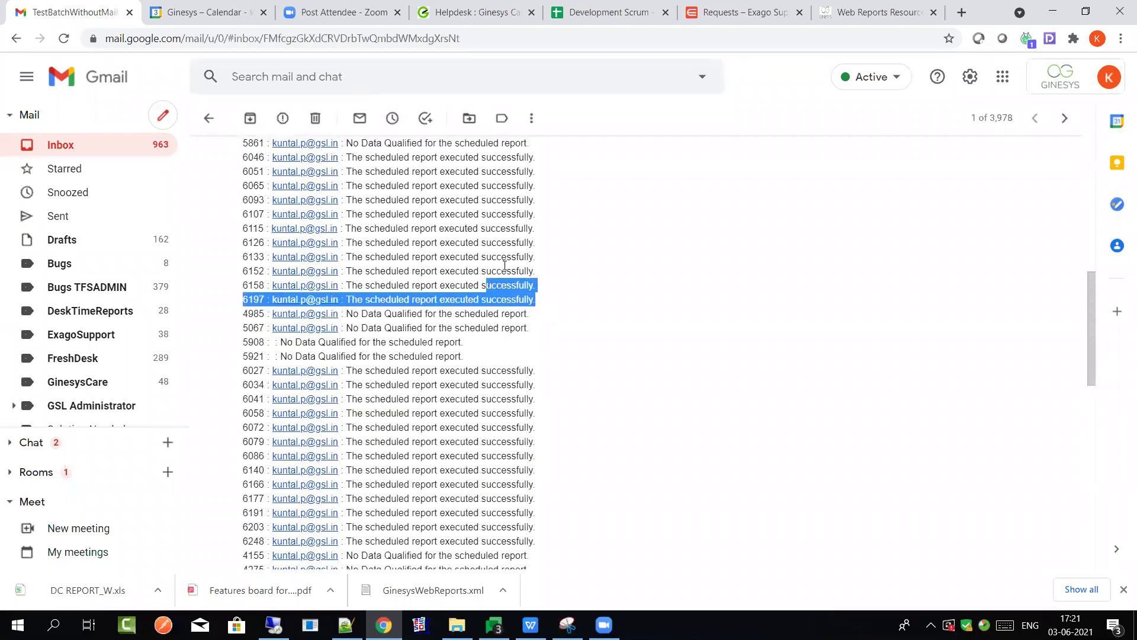
# Highlight the 'executed successfully' report lines 6046 to 6197 in the summary email
pyautogui.doubleClick(504, 251)
pyautogui.scroll(3, 356, 414)
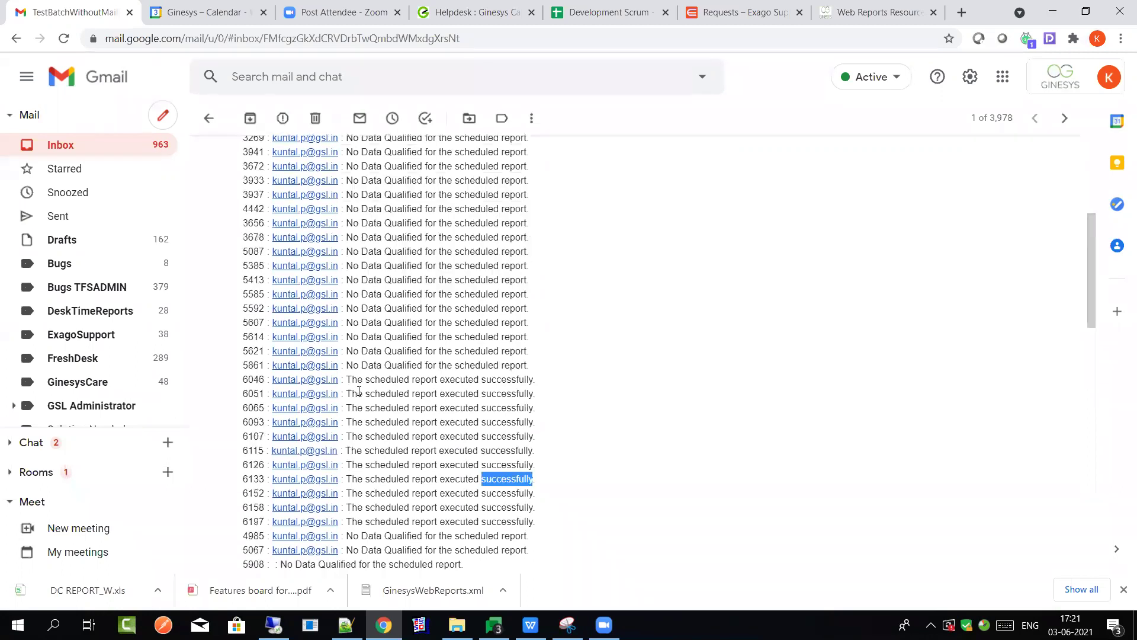
pyautogui.tripleClick(246, 380)
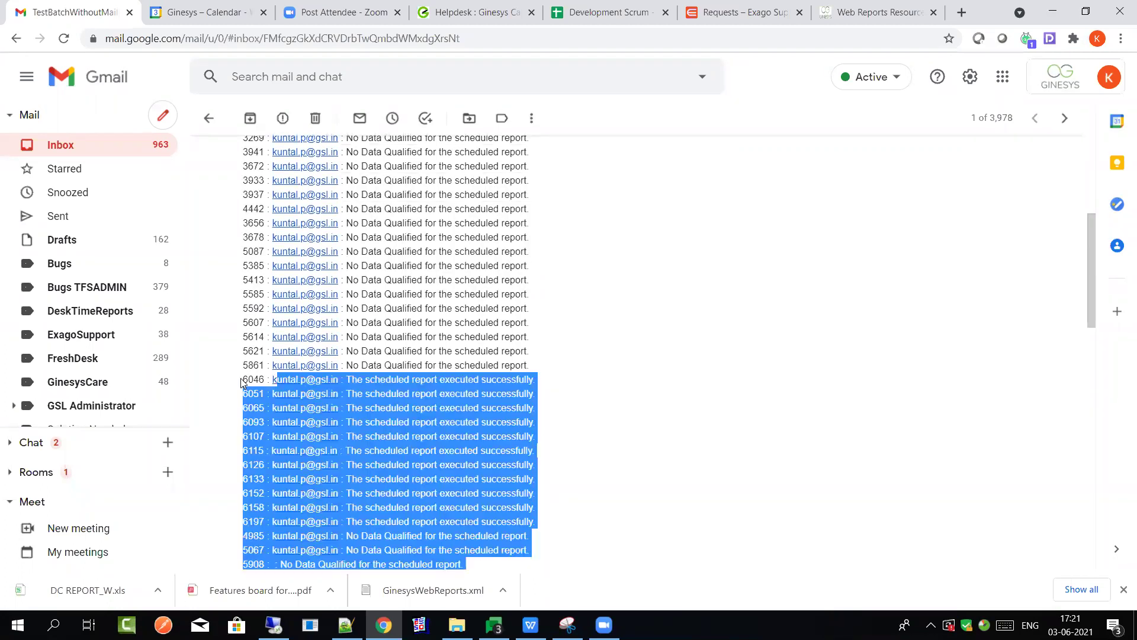
pyautogui.tripleClick(246, 380)
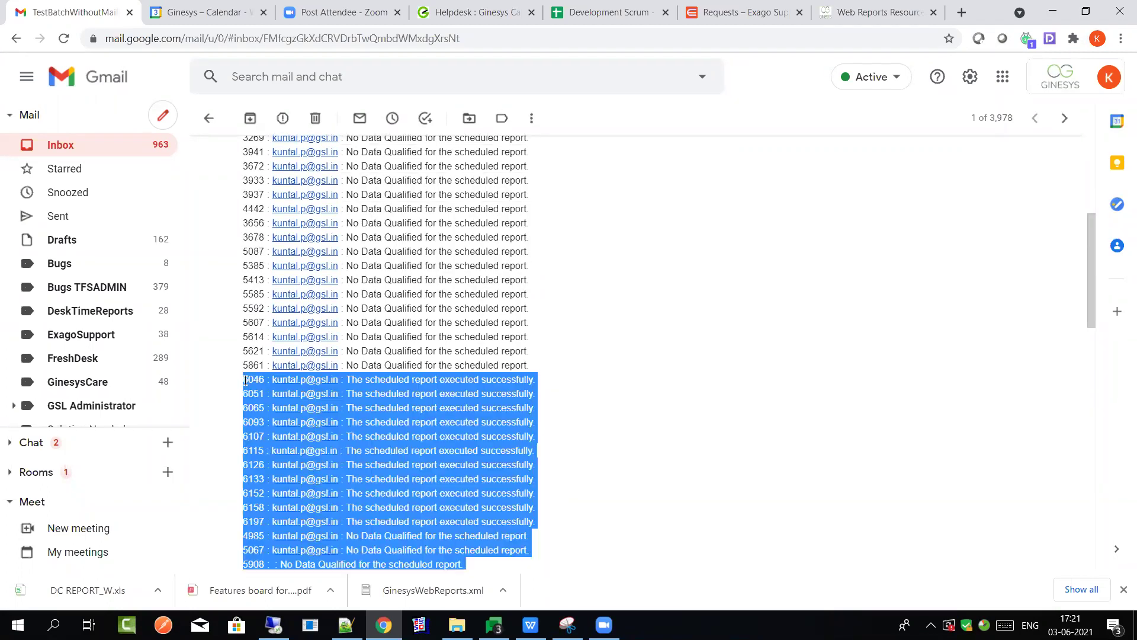
pyautogui.click(541, 522)
pyautogui.moveTo(540, 523); pyautogui.dragTo(243, 380)
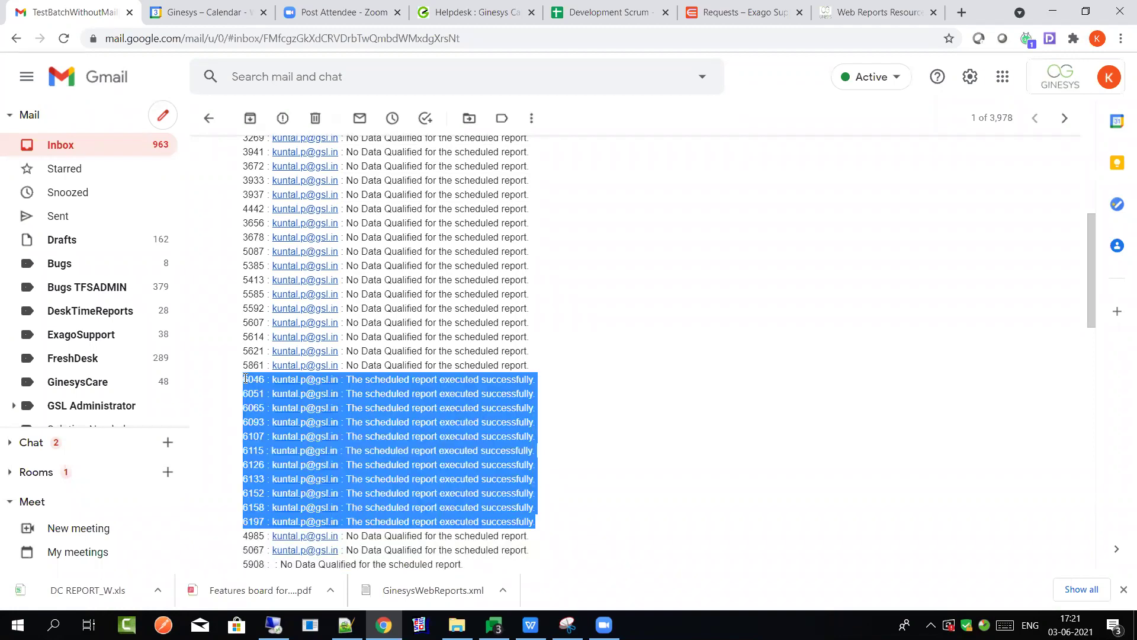
# Select the remaining successful report lines, then return to the inbox
pyautogui.scroll(4, 533, 373)
pyautogui.scroll(-3, 538, 396)
pyautogui.scroll(-2, 539, 399)
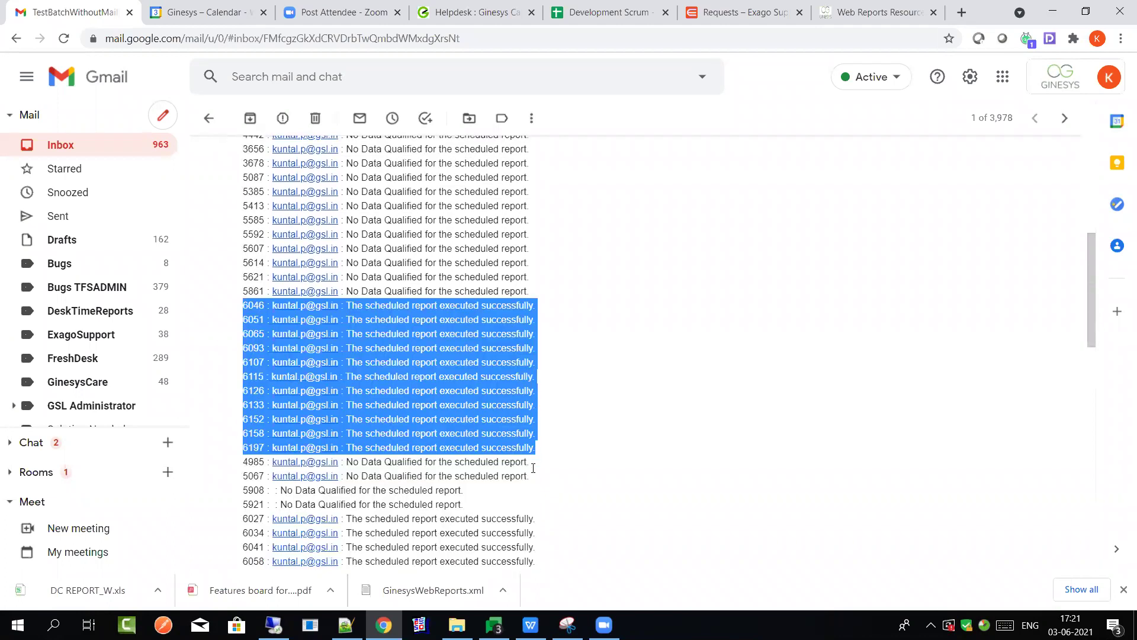
pyautogui.scroll(-4, 539, 399)
pyautogui.moveTo(538, 472); pyautogui.dragTo(244, 296)
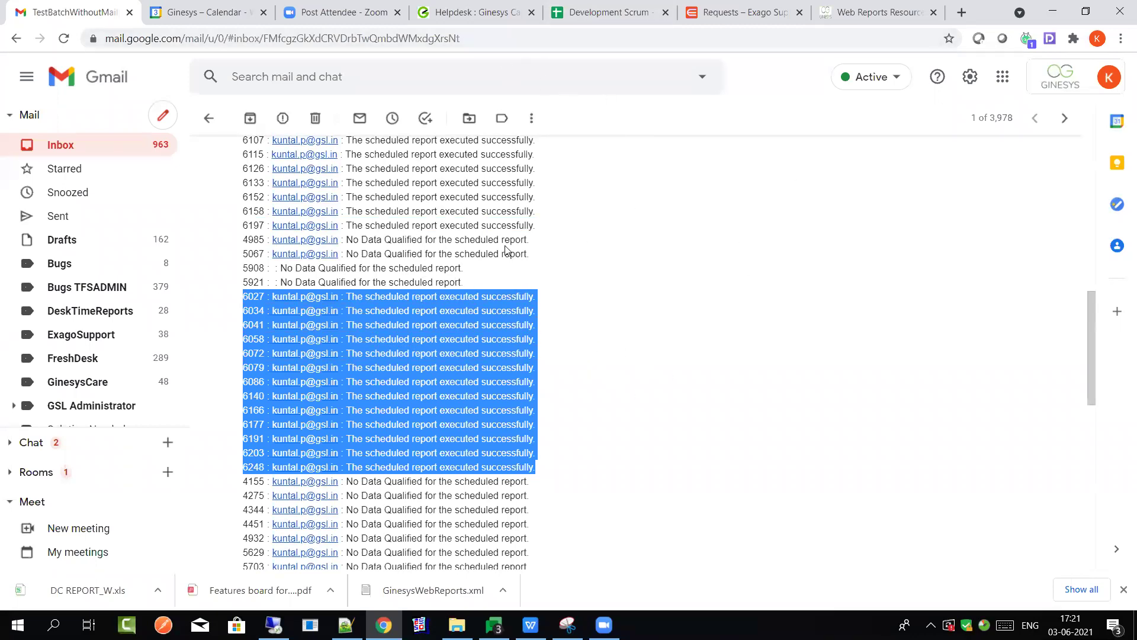
pyautogui.scroll(4, 516, 252)
pyautogui.click(208, 117)
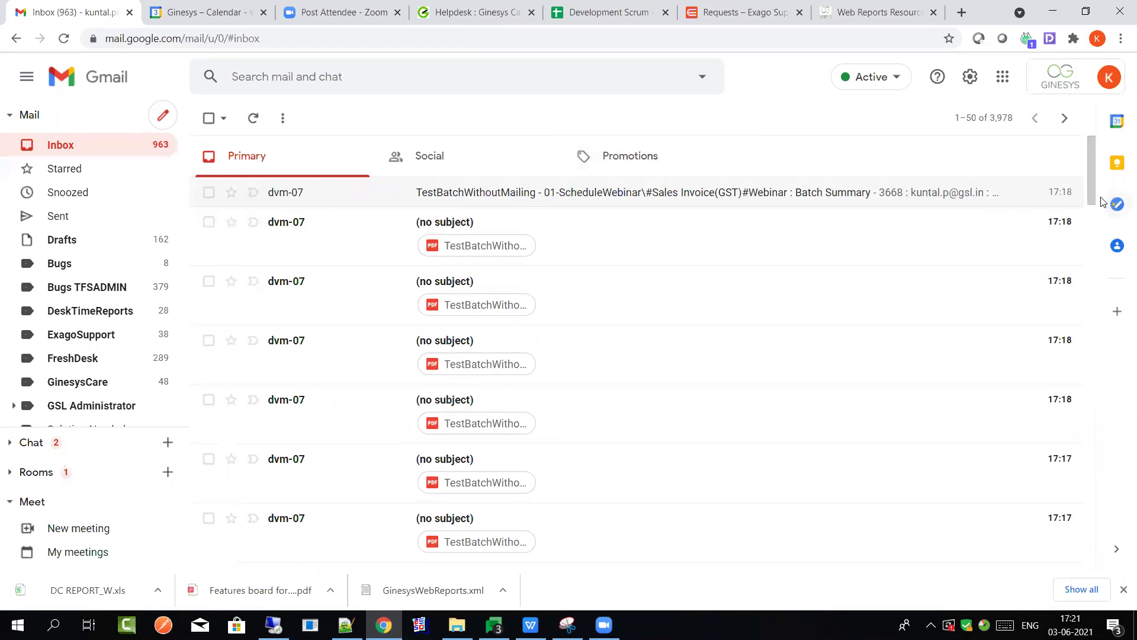
# Search the mailbox for 'from: dvm-07'
pyautogui.click(1096, 514)
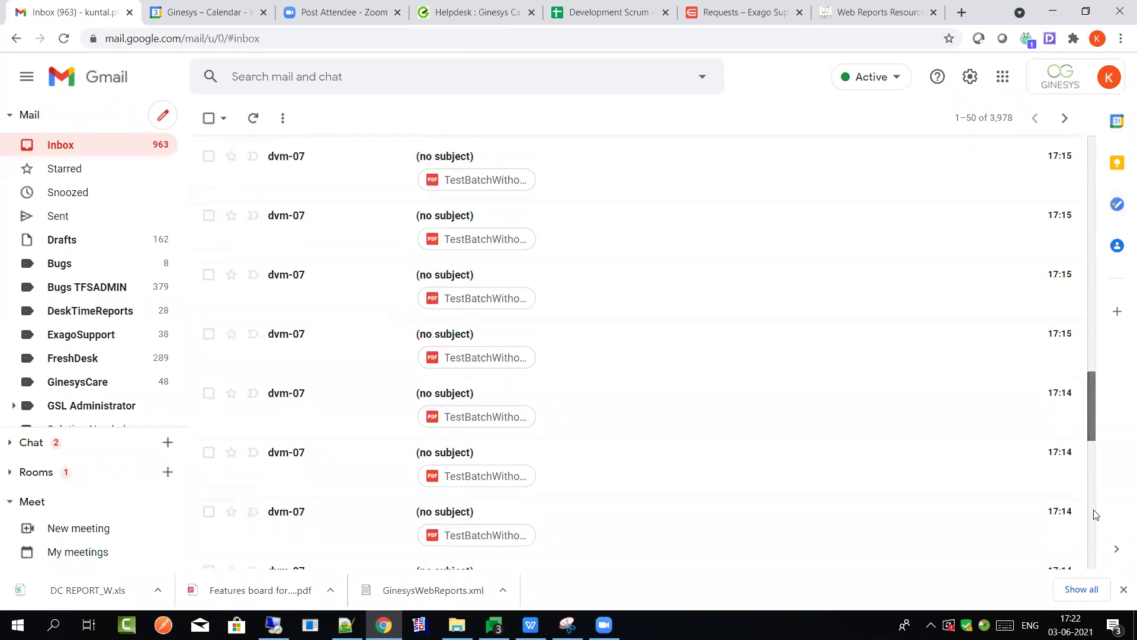
pyautogui.click(1093, 463)
pyautogui.moveTo(1092, 462); pyautogui.dragTo(1068, 122)
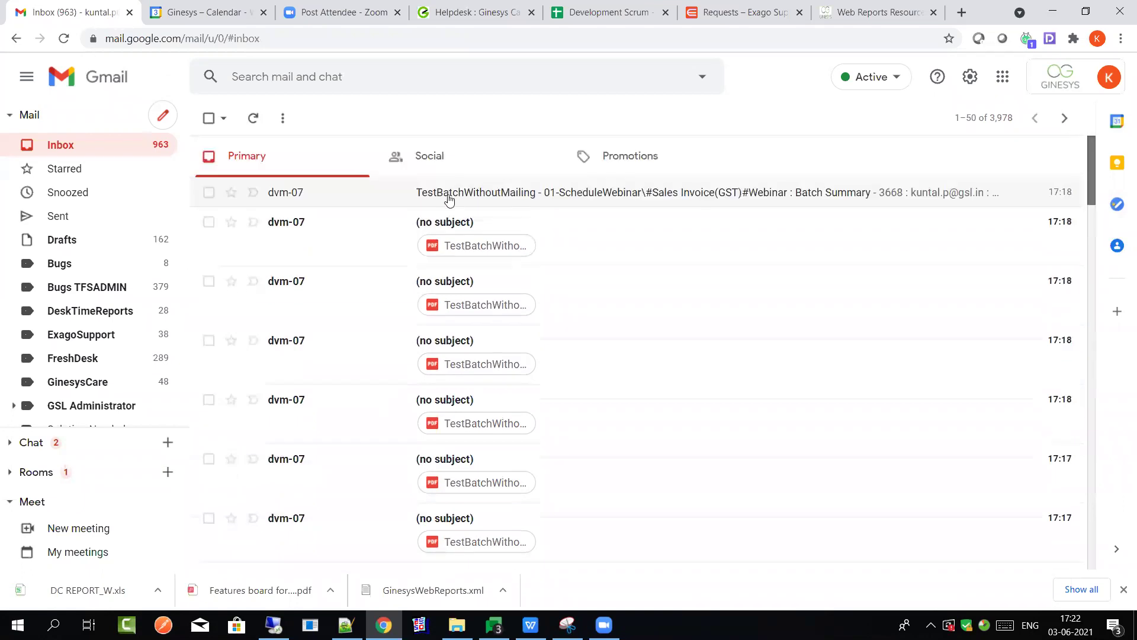
pyautogui.click(455, 71)
pyautogui.write('from')
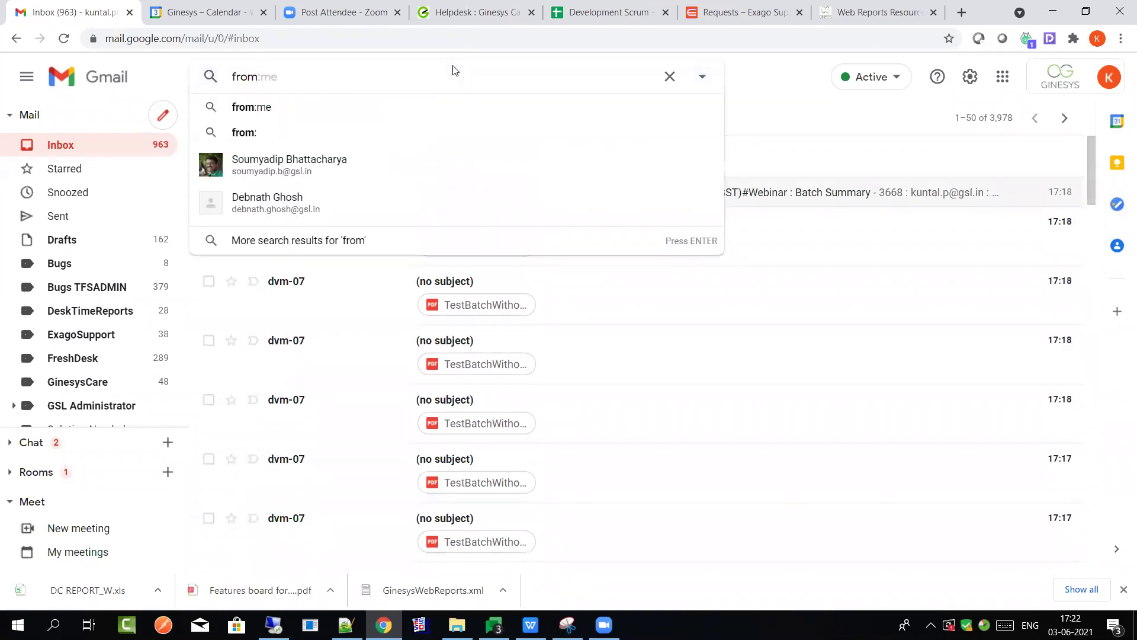
pyautogui.write(': d')
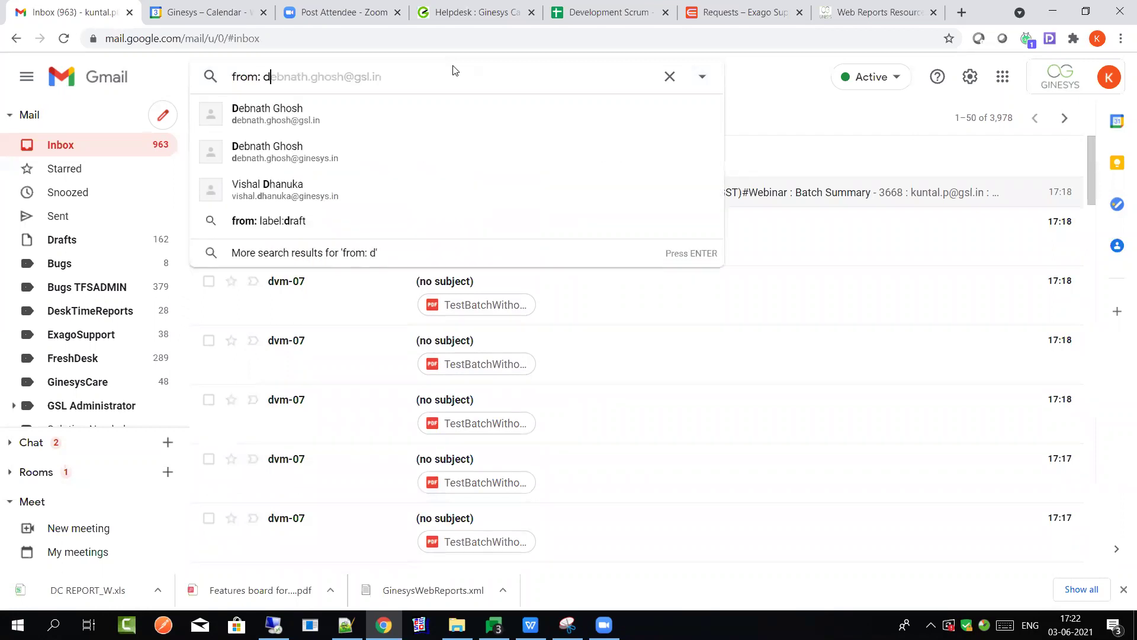
pyautogui.write('vm')
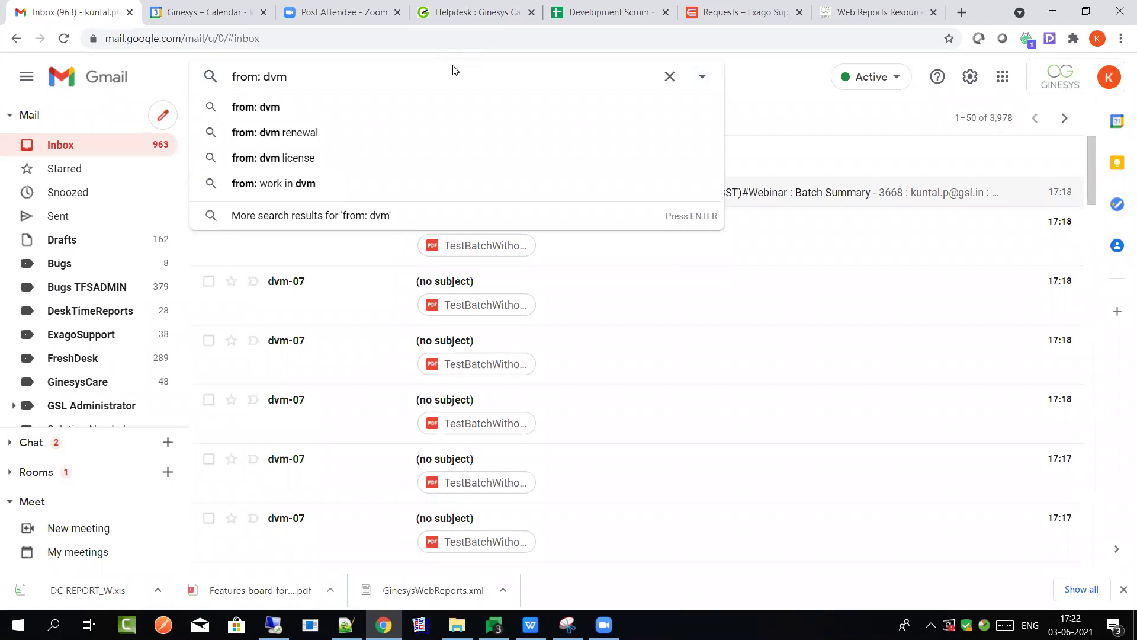
pyautogui.write('-0')
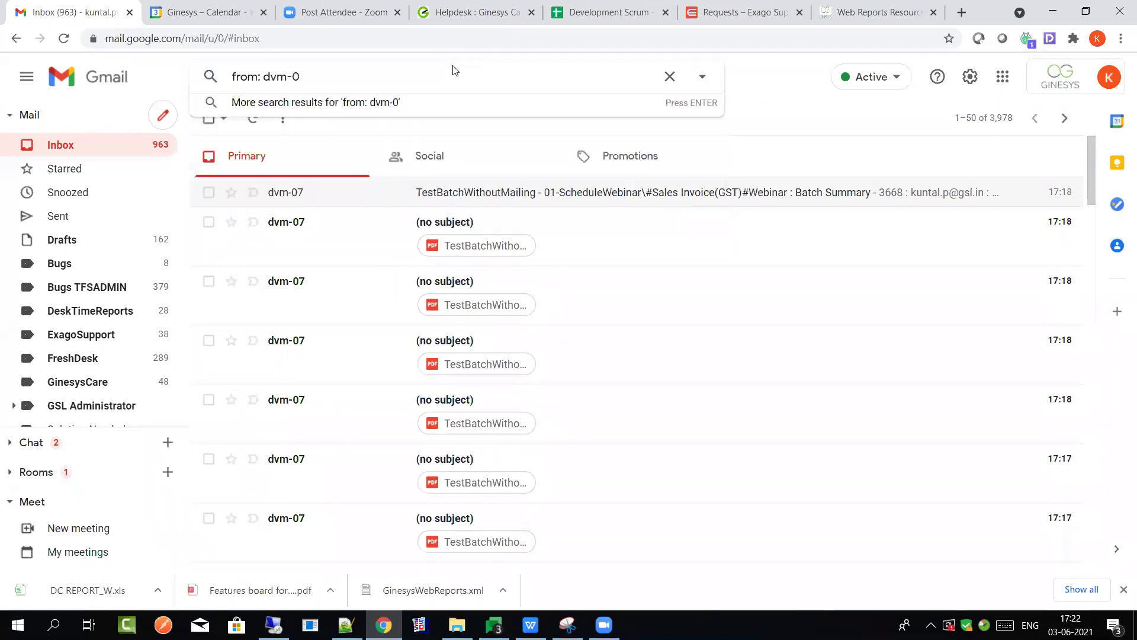
pyautogui.write('7')
pyautogui.press('Return')
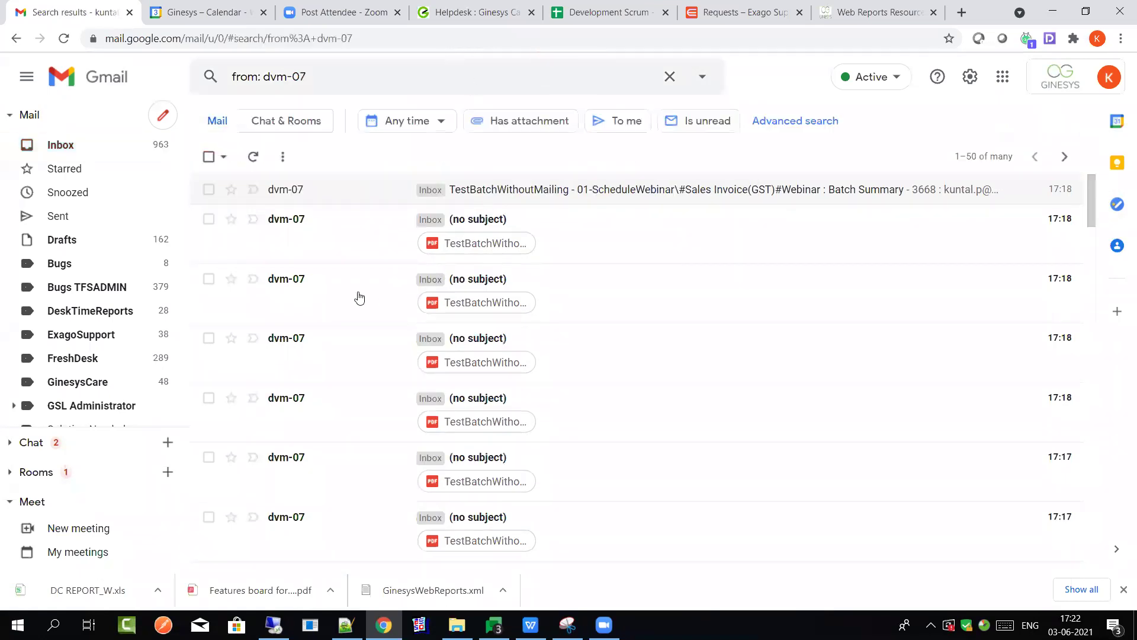
# Look over the dvm-07 results and select every message
pyautogui.scroll(-5, 431, 314)
pyautogui.scroll(-10, 430, 314)
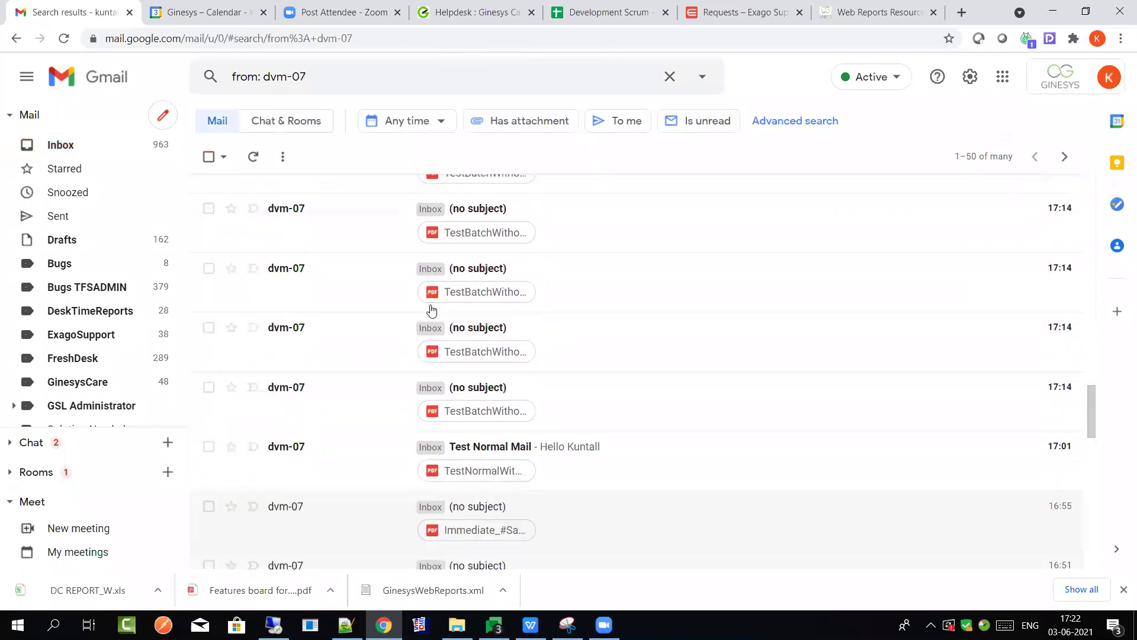
pyautogui.scroll(-5, 432, 309)
pyautogui.scroll(4, 432, 310)
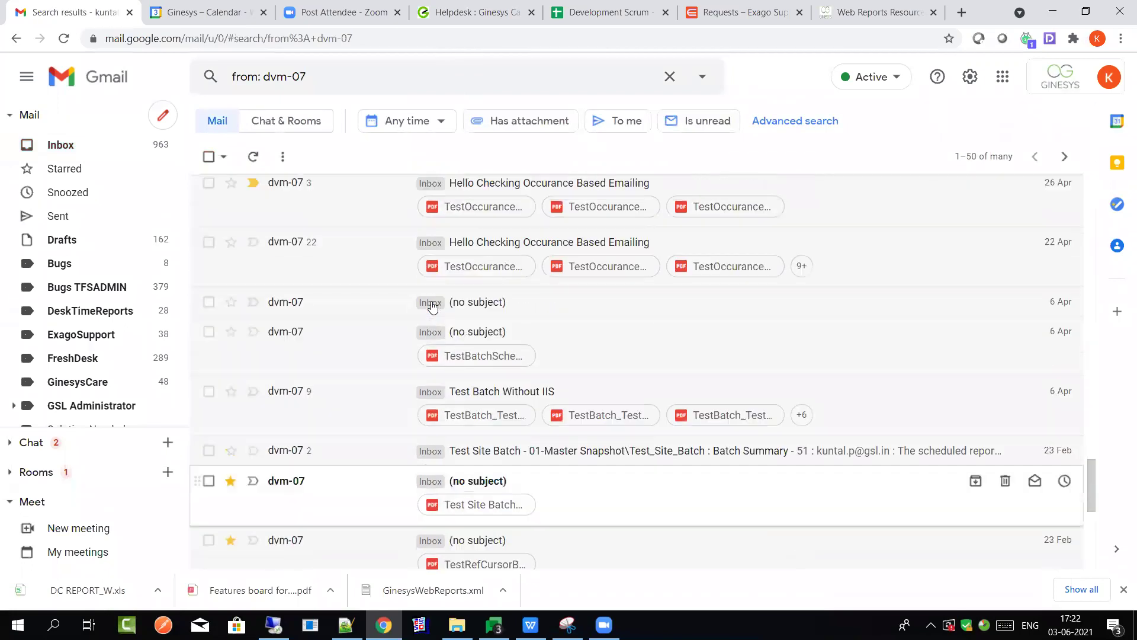
pyautogui.scroll(-4, 432, 309)
pyautogui.scroll(-10, 434, 309)
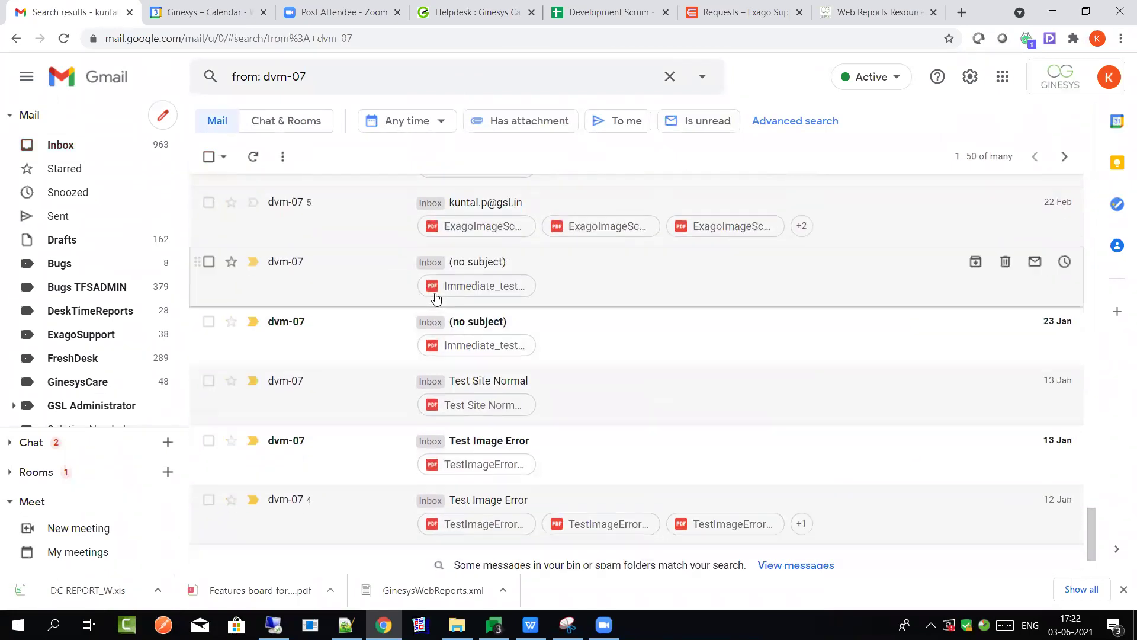
pyautogui.scroll(20, 308, 236)
pyautogui.click(209, 157)
# Untick the 26 Apr, 22 Apr, 6 Apr and through-23 Feb threads to keep them
pyautogui.scroll(-5, 272, 379)
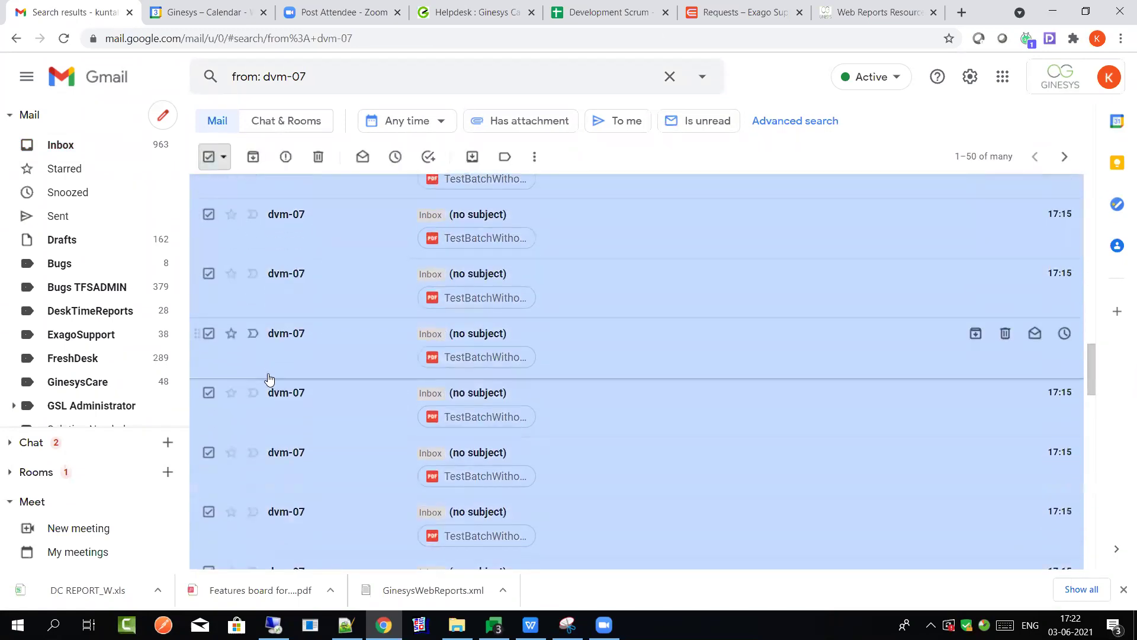
pyautogui.scroll(-4, 270, 379)
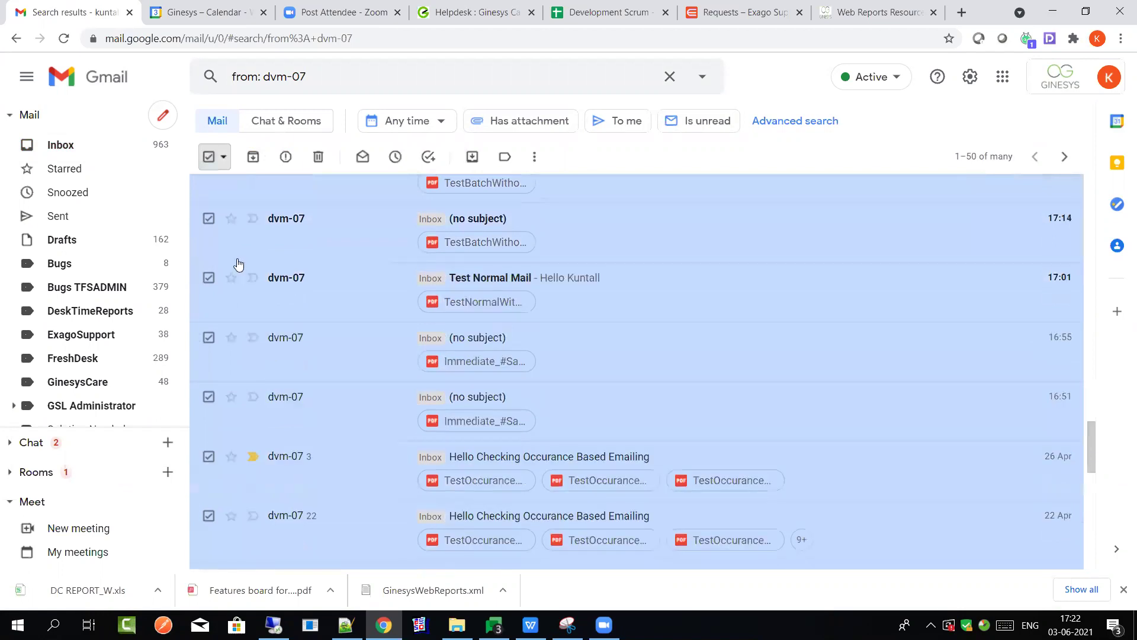
pyautogui.scroll(-4, 237, 261)
pyautogui.click(209, 234)
pyautogui.click(209, 293)
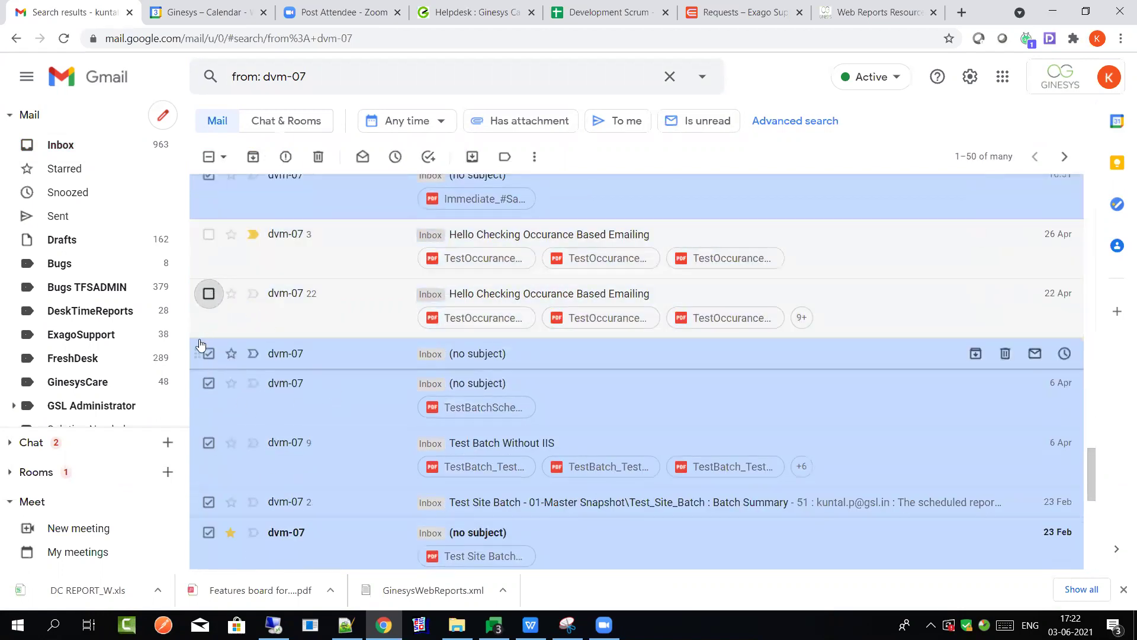
pyautogui.keyDown('shift'); pyautogui.click(209, 387); pyautogui.keyUp('shift')
pyautogui.scroll(-3, 209, 368)
pyautogui.keyDown('shift'); pyautogui.click(209, 339); pyautogui.keyUp('shift')
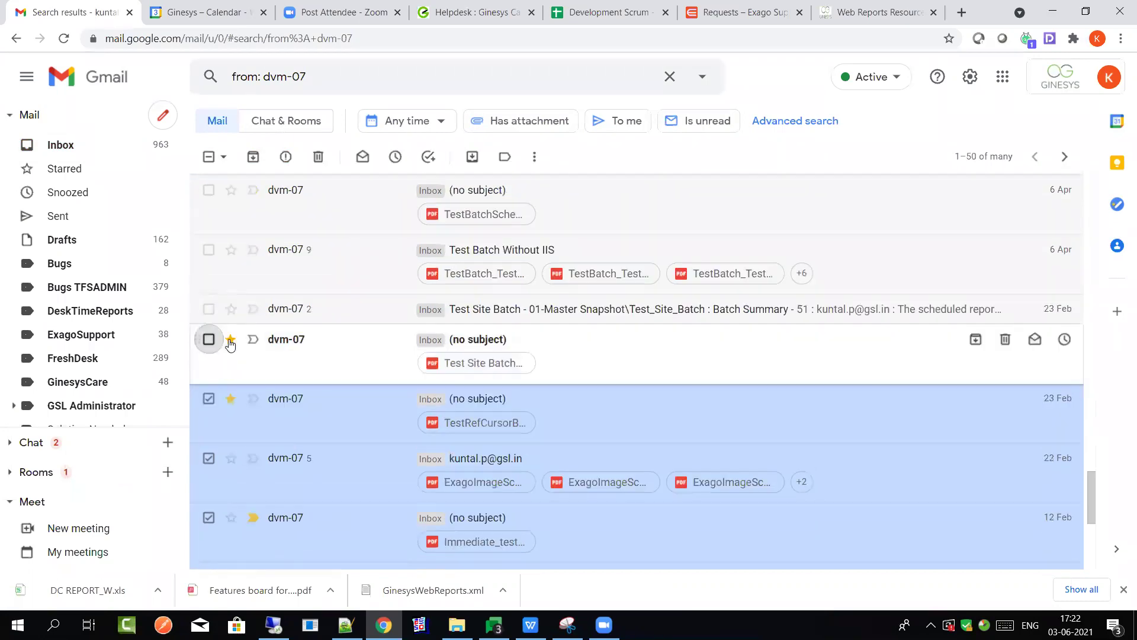
pyautogui.scroll(-3, 279, 320)
pyautogui.scroll(-3, 394, 353)
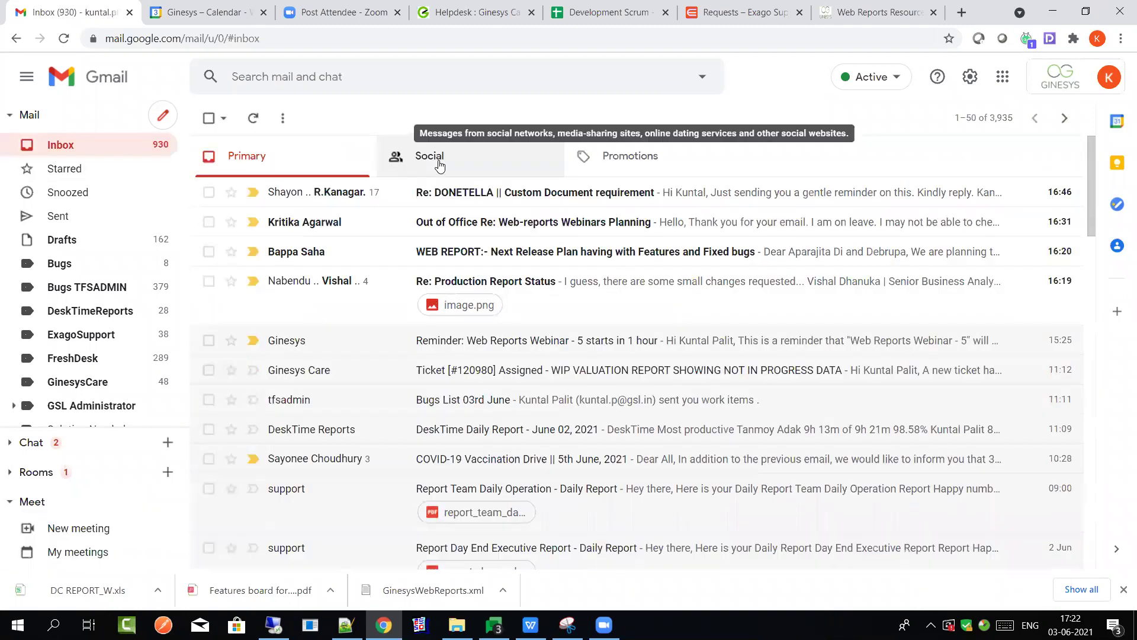
# Open Sales & Distribution, view the Delivery - Adhoc challan list, and return to the dashboard
pyautogui.hotkey('alt', 'Tab')
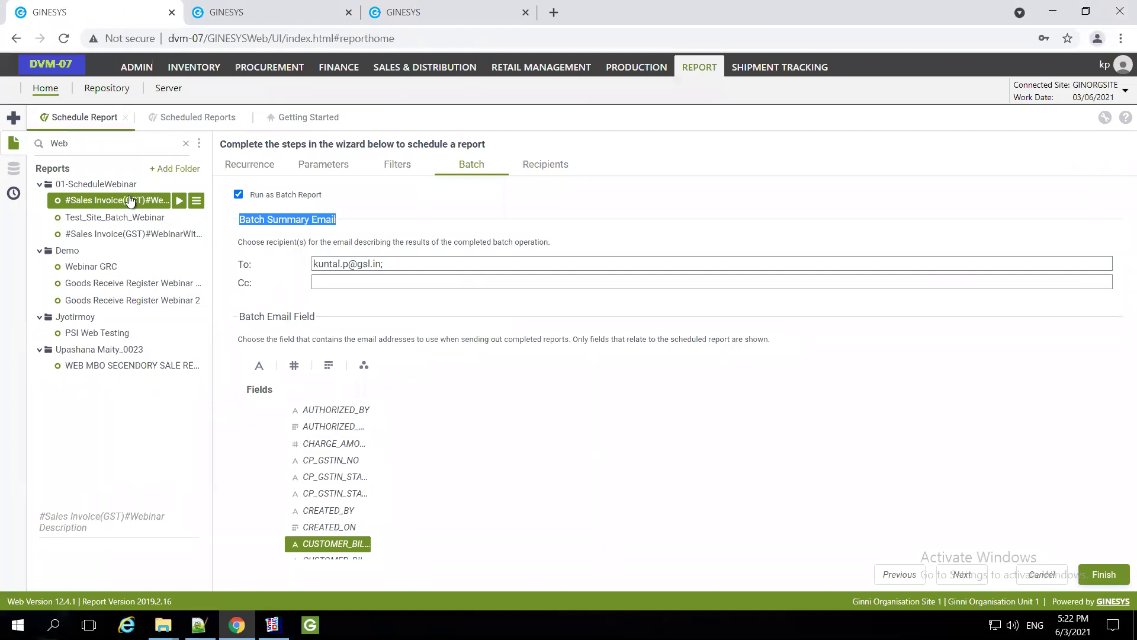
pyautogui.click(424, 68)
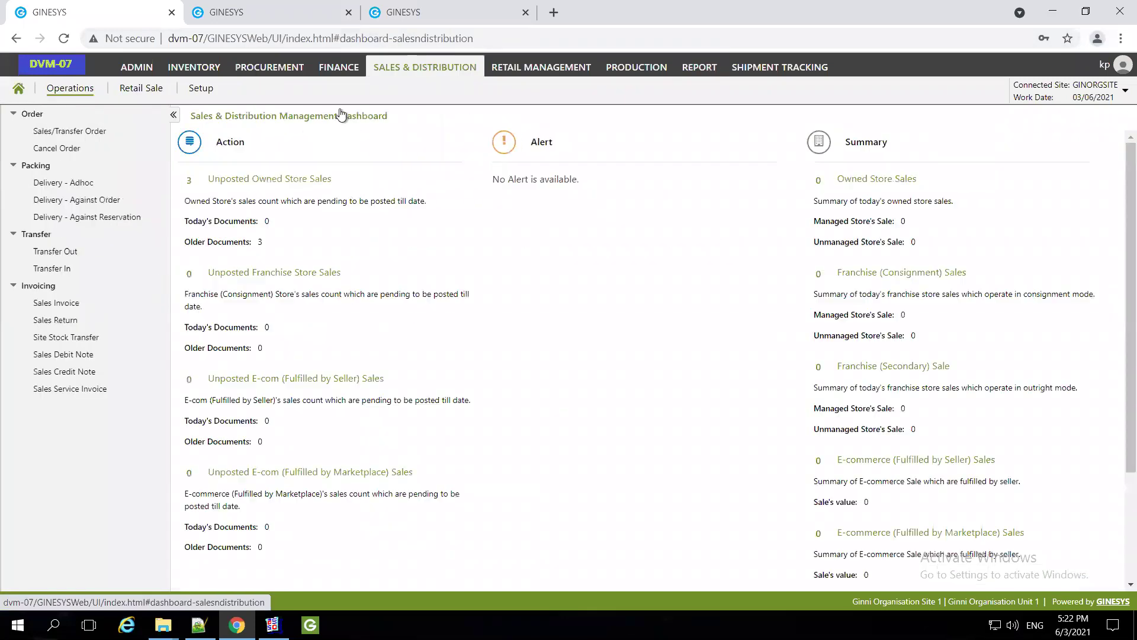
pyautogui.click(314, 178)
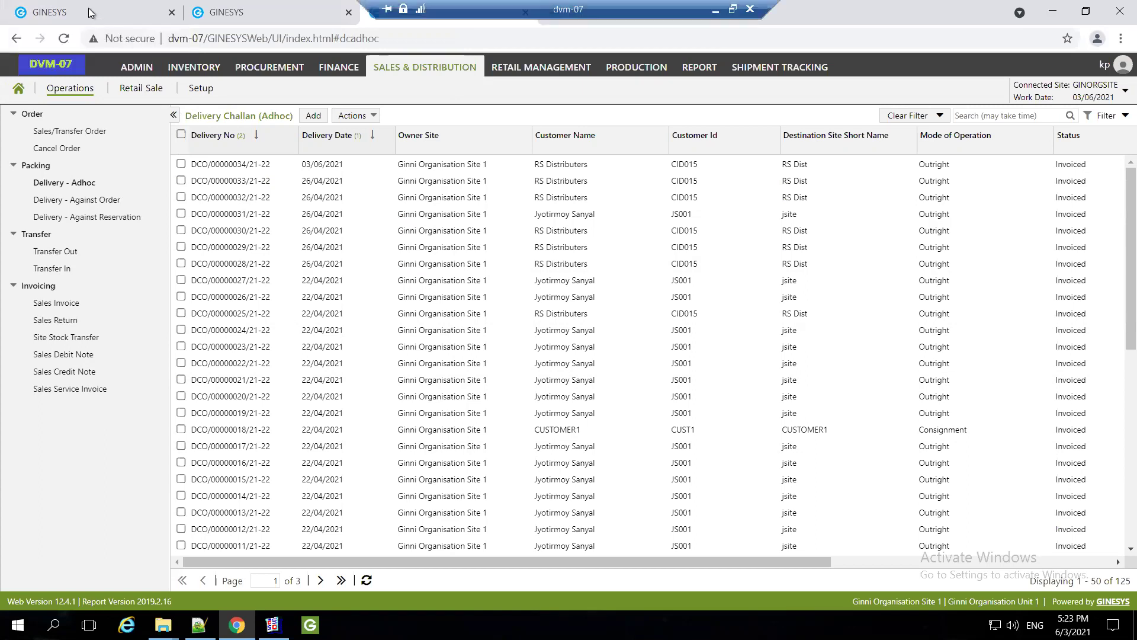
pyautogui.hotkey('alt', 'Left')
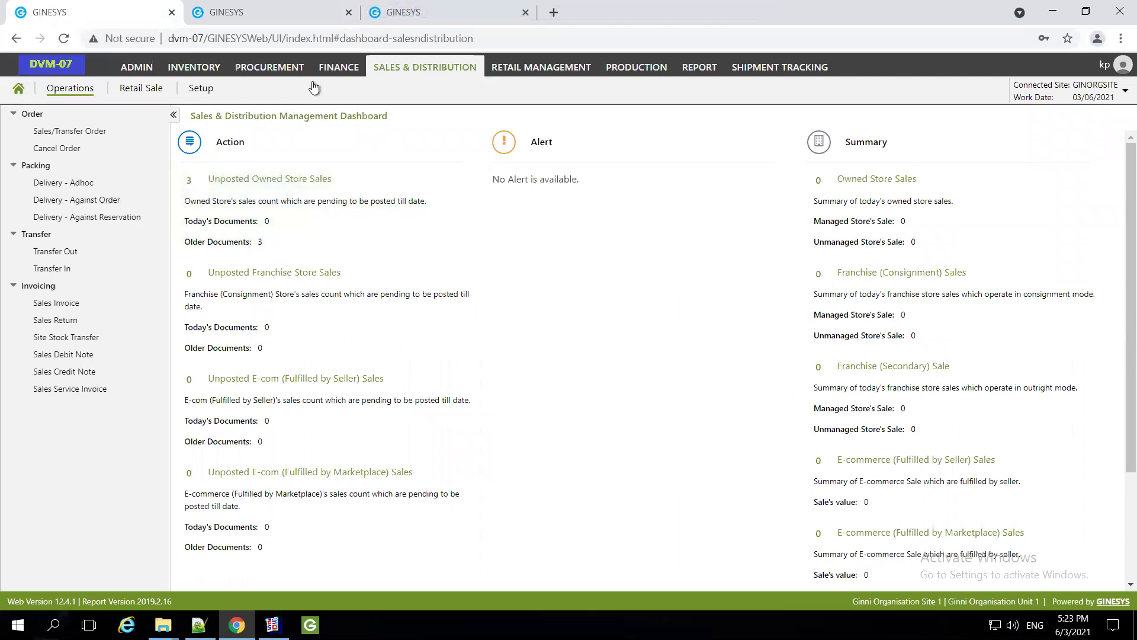
pyautogui.click(699, 68)
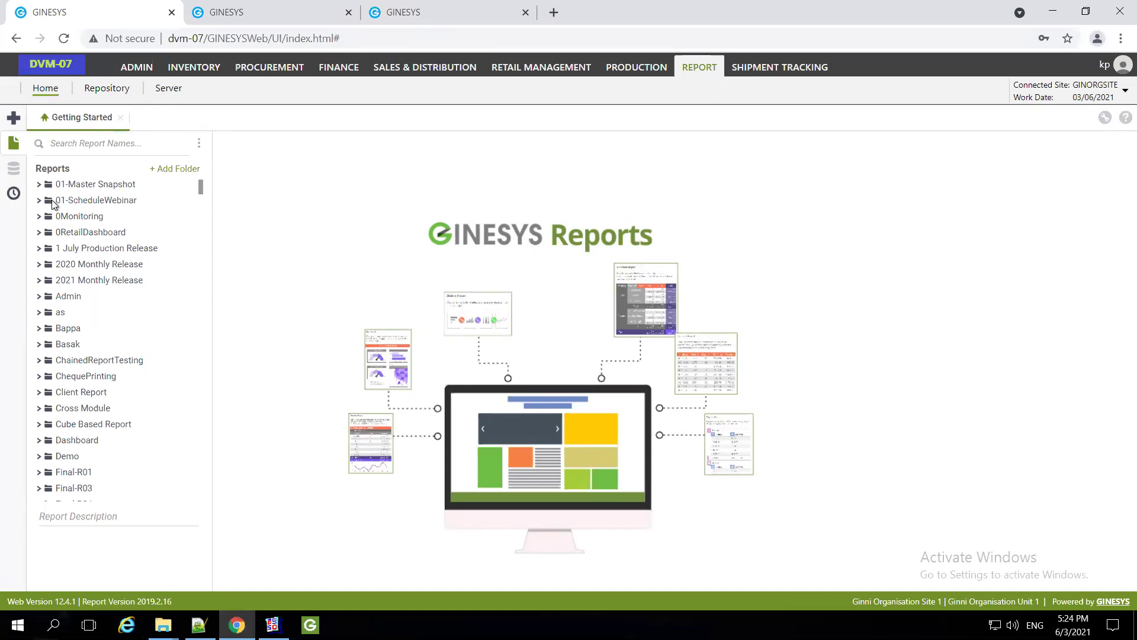
# Search reports for 'Webin' and create a new schedule for #Sales Invoice(GST)#Webinar
pyautogui.click(78, 149)
pyautogui.write('W')
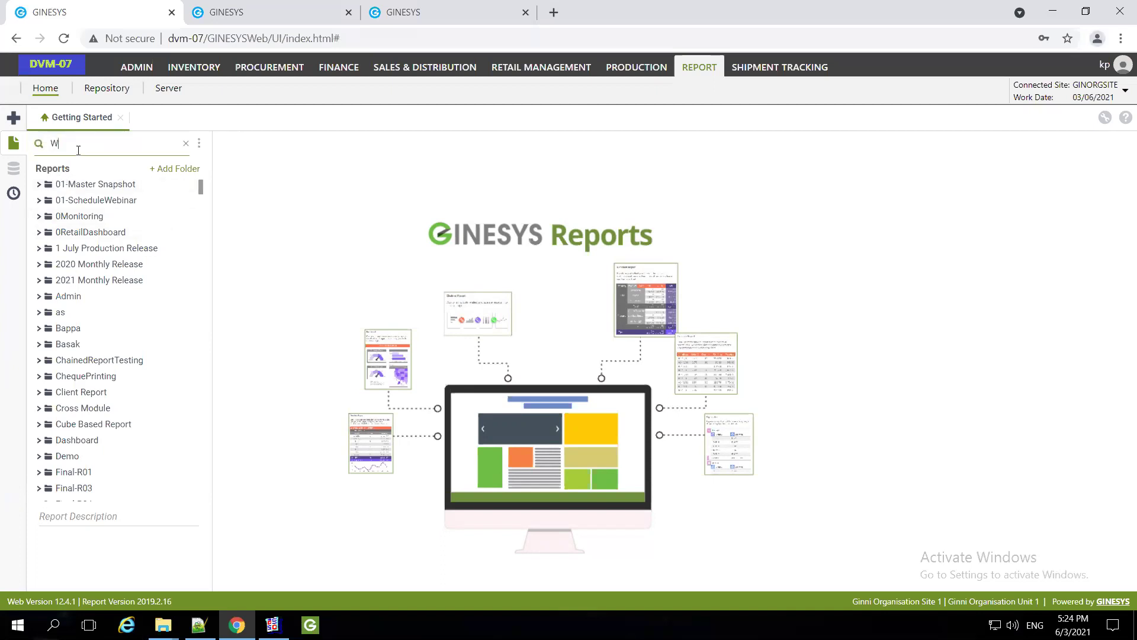
pyautogui.write('ebin')
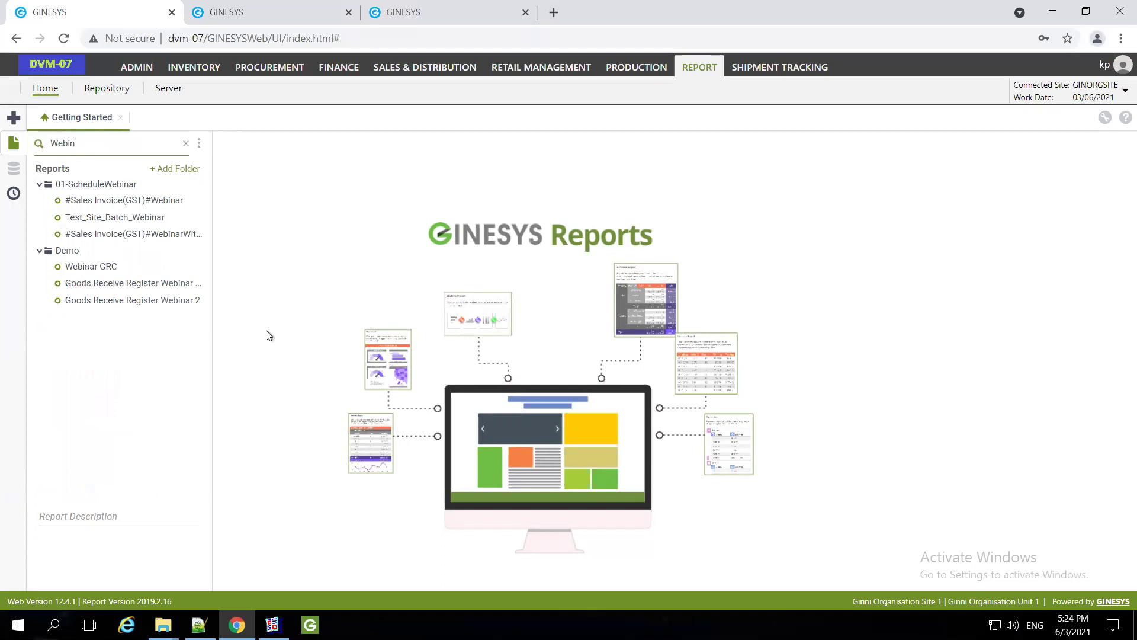
pyautogui.click(117, 202)
pyautogui.rightClick(116, 201)
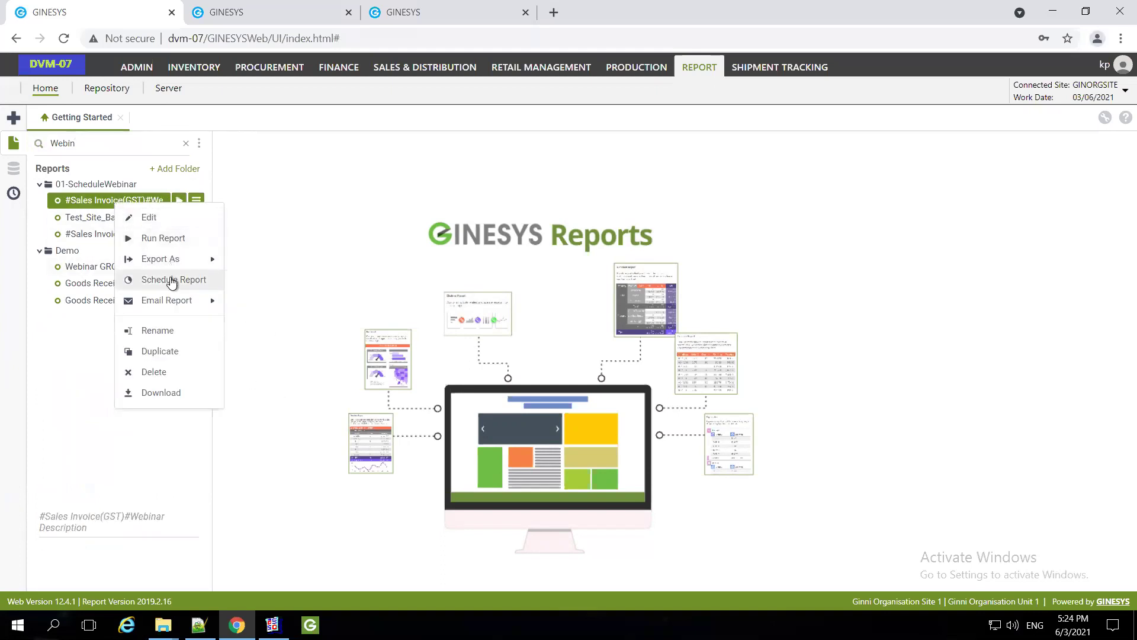
pyautogui.click(172, 280)
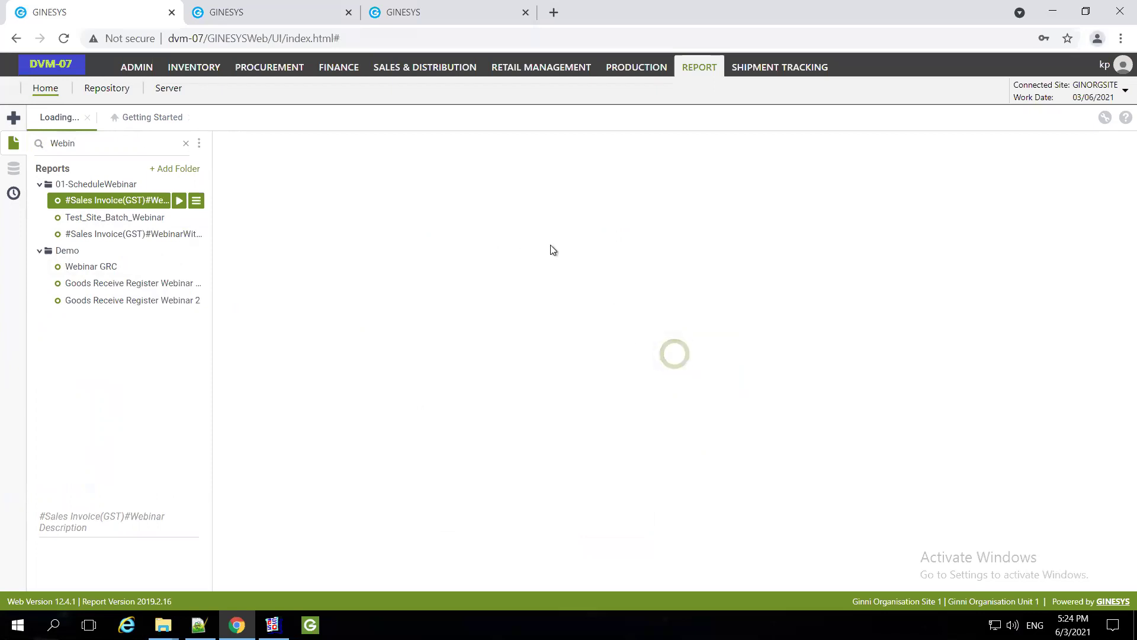
pyautogui.click(348, 203)
# Name the schedule 'TestOccurenceSI'
pyautogui.write('Cec')
pyautogui.press('BackSpace')
pyautogui.press('BackSpace')
pyautogui.press('BackSpace')
pyautogui.write('T')
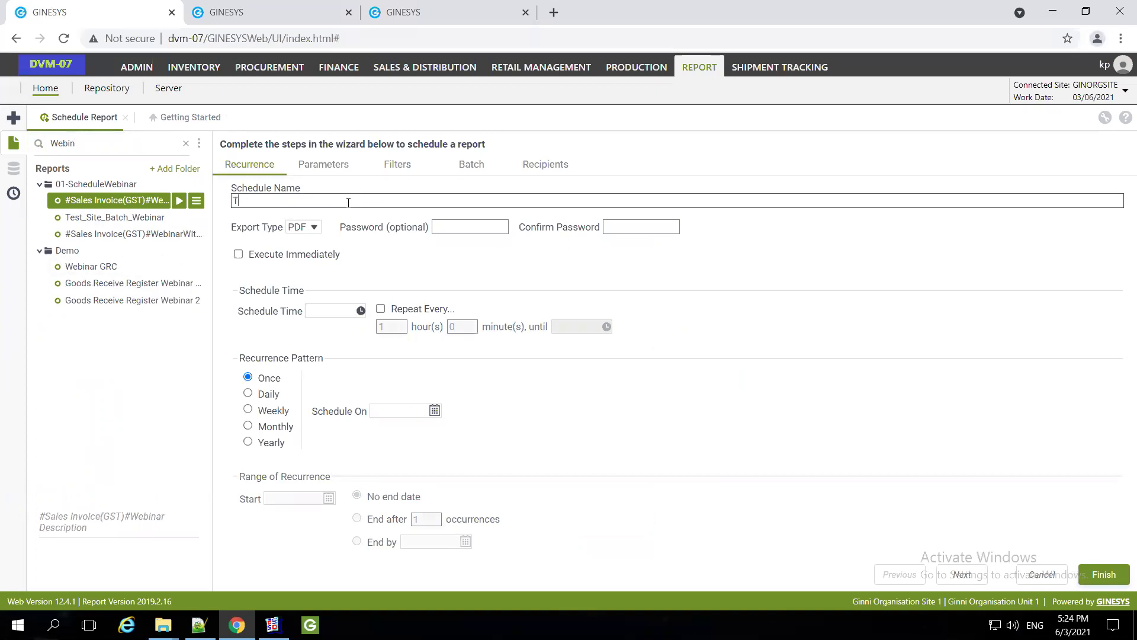
pyautogui.write('estOccurenceSI')
pyautogui.doubleClick(324, 200)
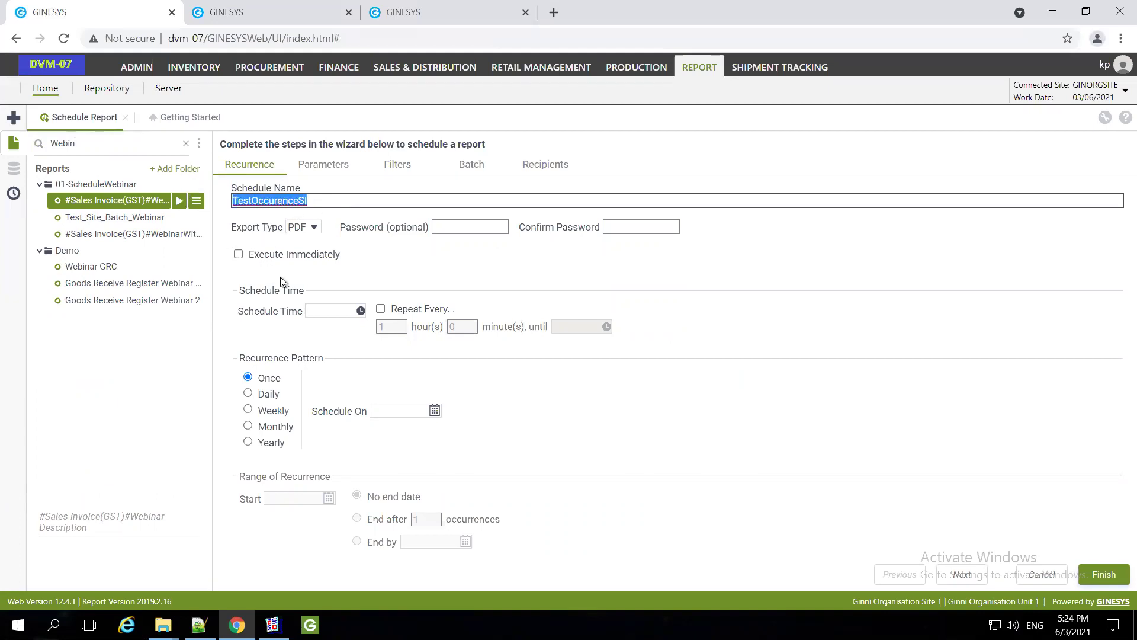
# Set the schedule time to 17:28:00
pyautogui.click(383, 331)
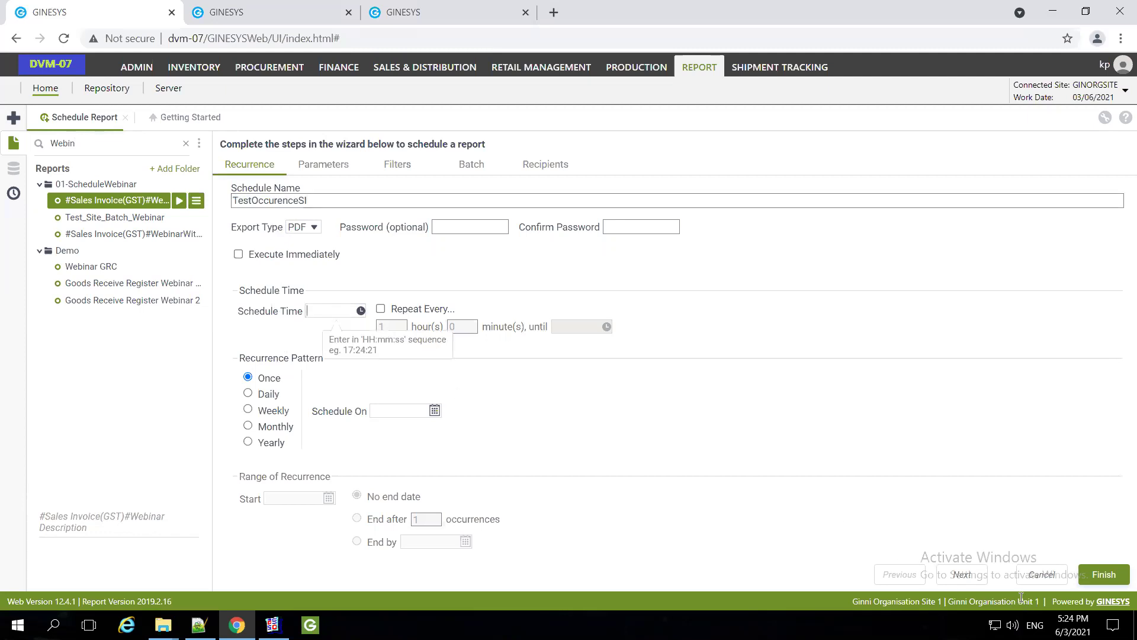
pyautogui.write('17')
pyautogui.write(':')
pyautogui.write('58')
pyautogui.press('BackSpace')
pyautogui.press('BackSpace')
pyautogui.write('28')
pyautogui.click(415, 328)
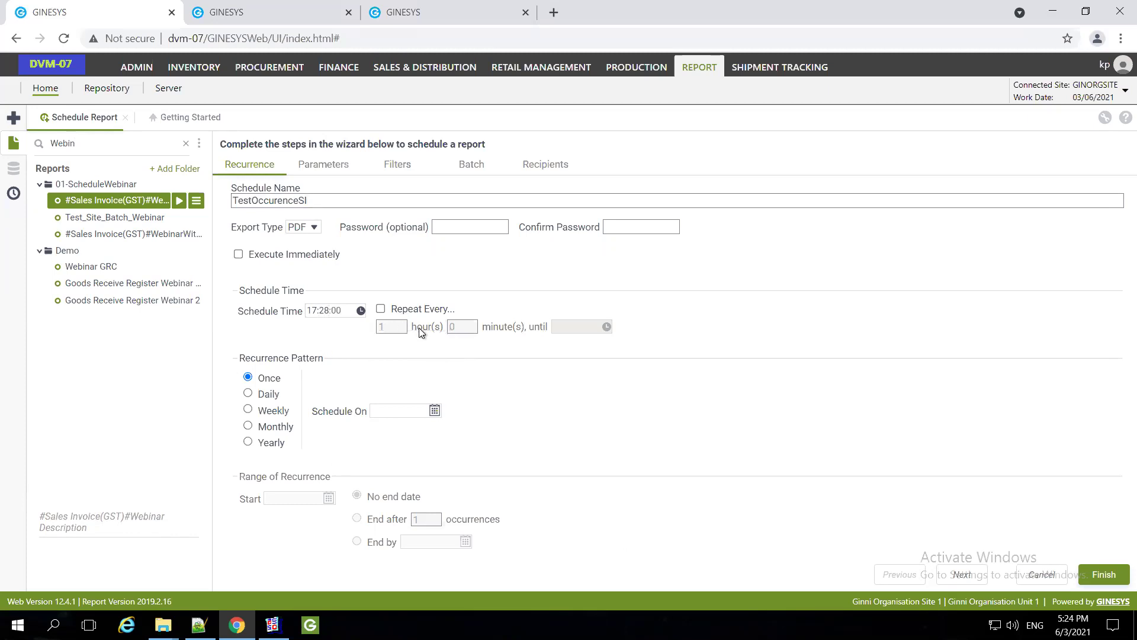
# Make the schedule repeat every 0 hours 5 minutes until 23:00:00
pyautogui.click(381, 308)
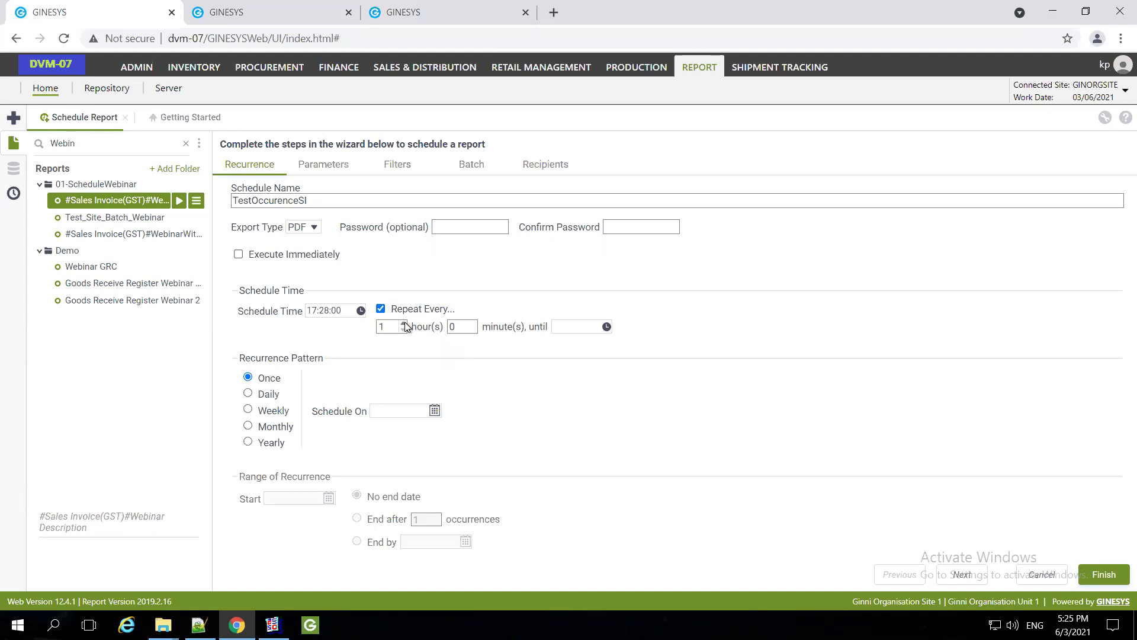
pyautogui.click(403, 329)
pyautogui.click(473, 326)
pyautogui.write('5')
pyautogui.click(571, 326)
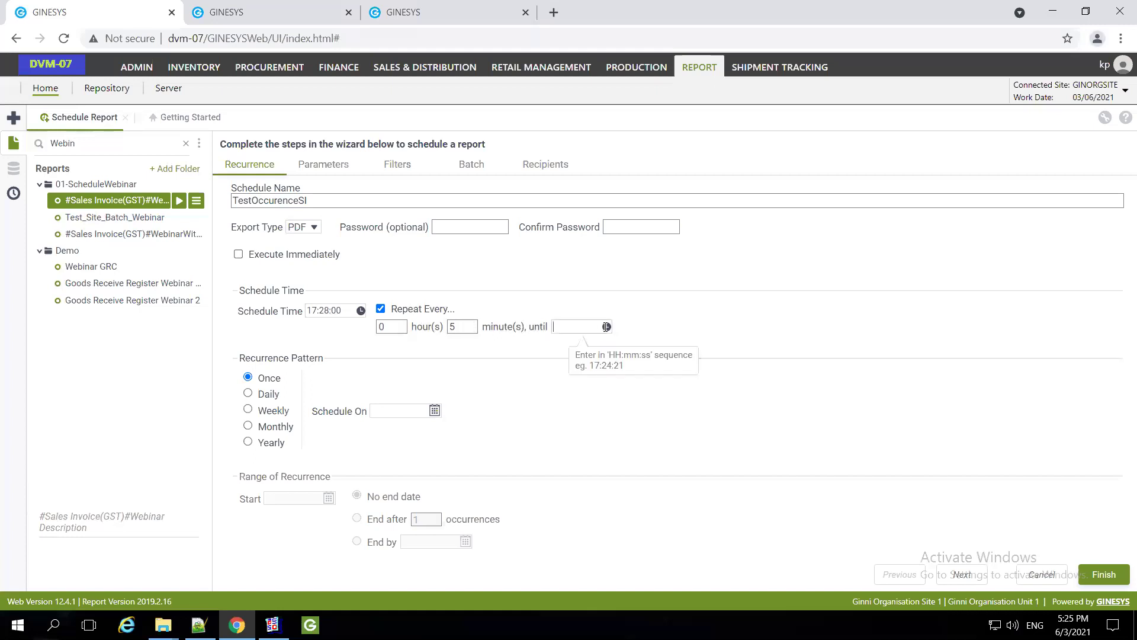
pyautogui.click(606, 327)
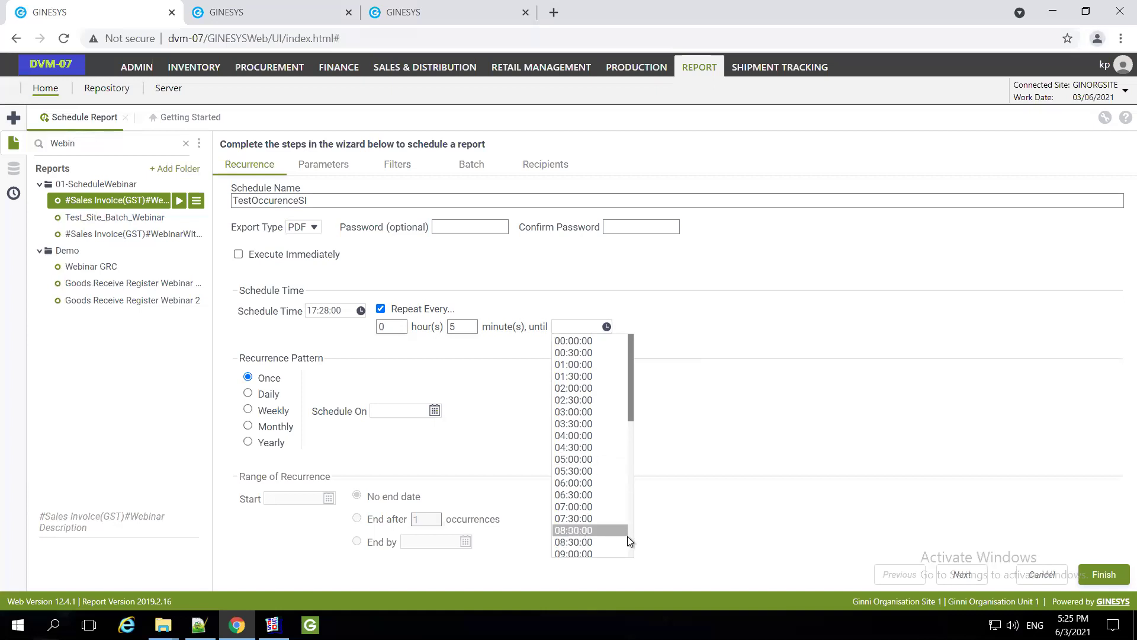
pyautogui.scroll(-6, 631, 538)
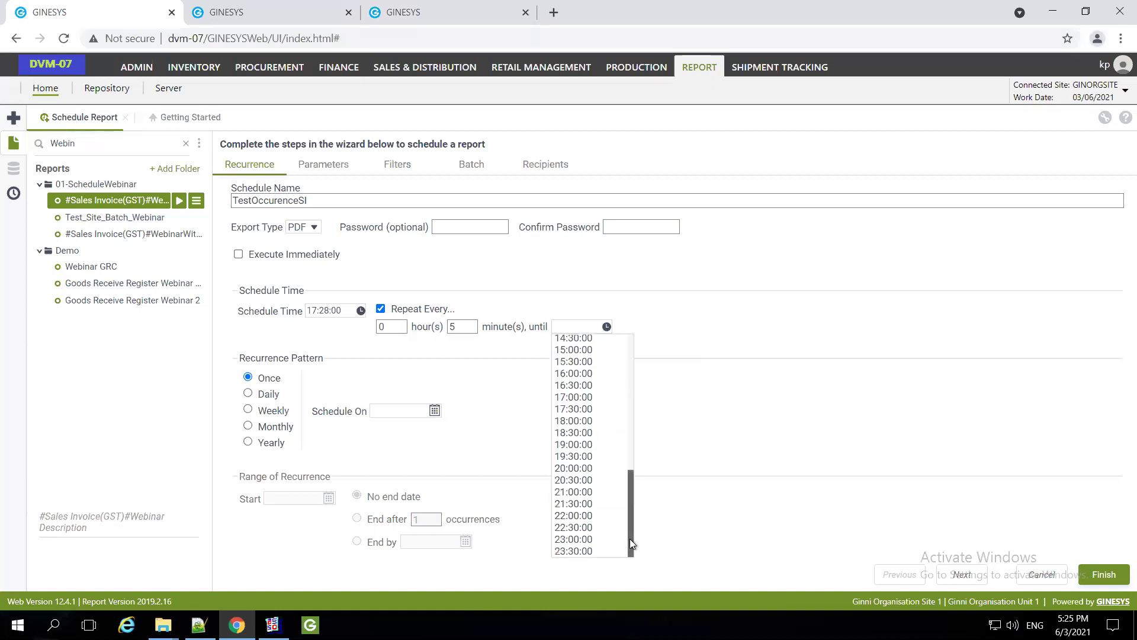
pyautogui.click(592, 539)
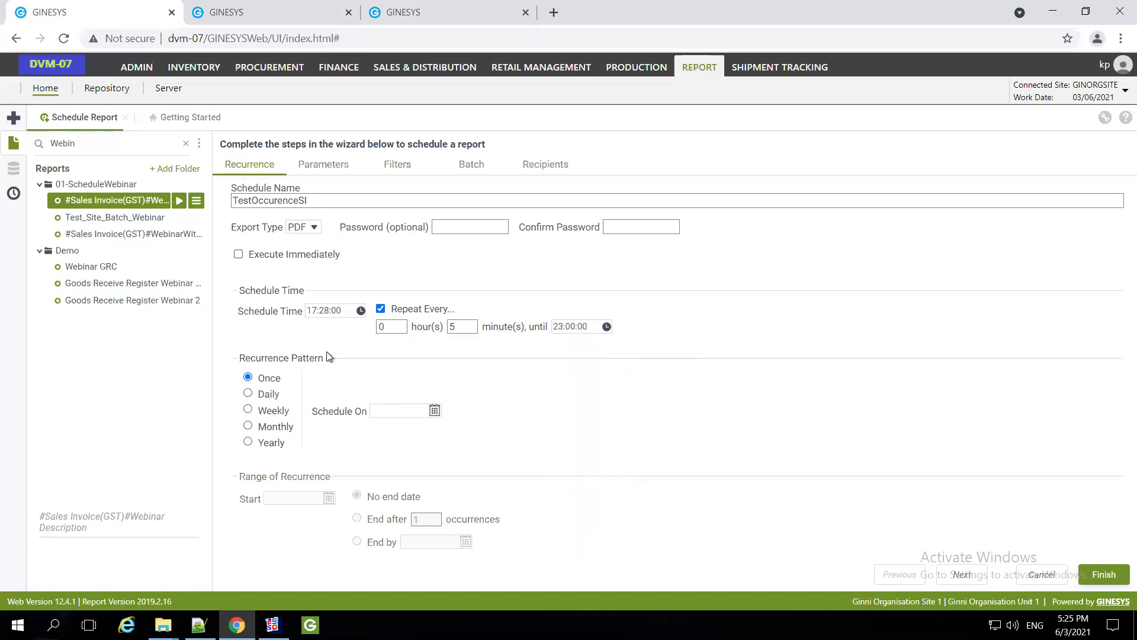
# Set the recurrence to Daily, starting today, 03-06-2021
pyautogui.click(248, 394)
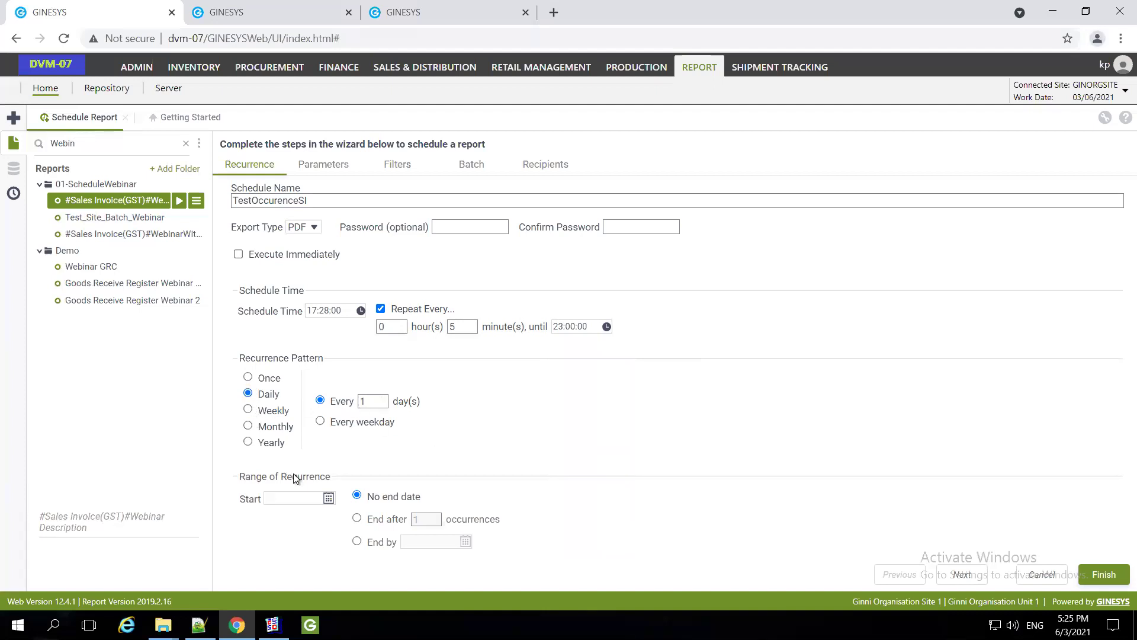
pyautogui.click(301, 500)
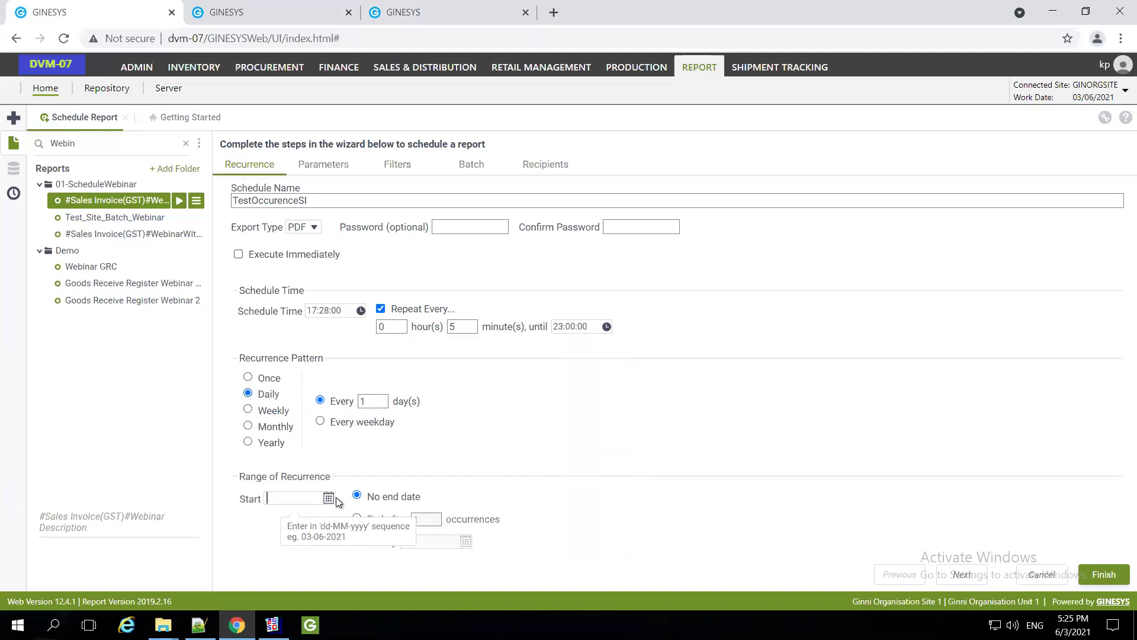
pyautogui.click(332, 499)
pyautogui.click(361, 476)
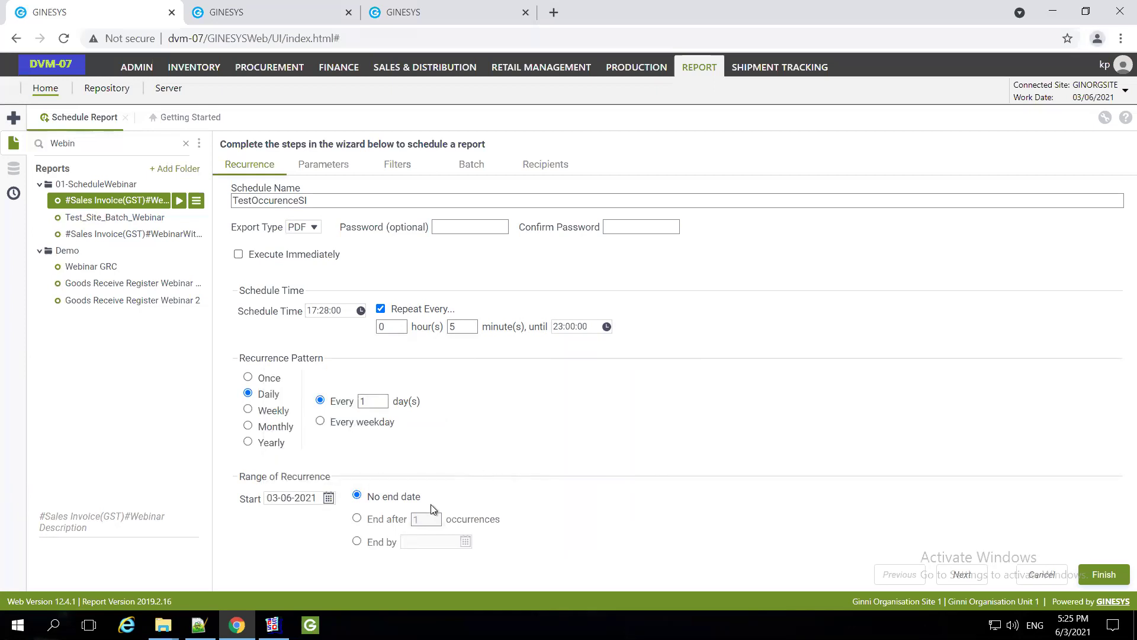
pyautogui.click(323, 167)
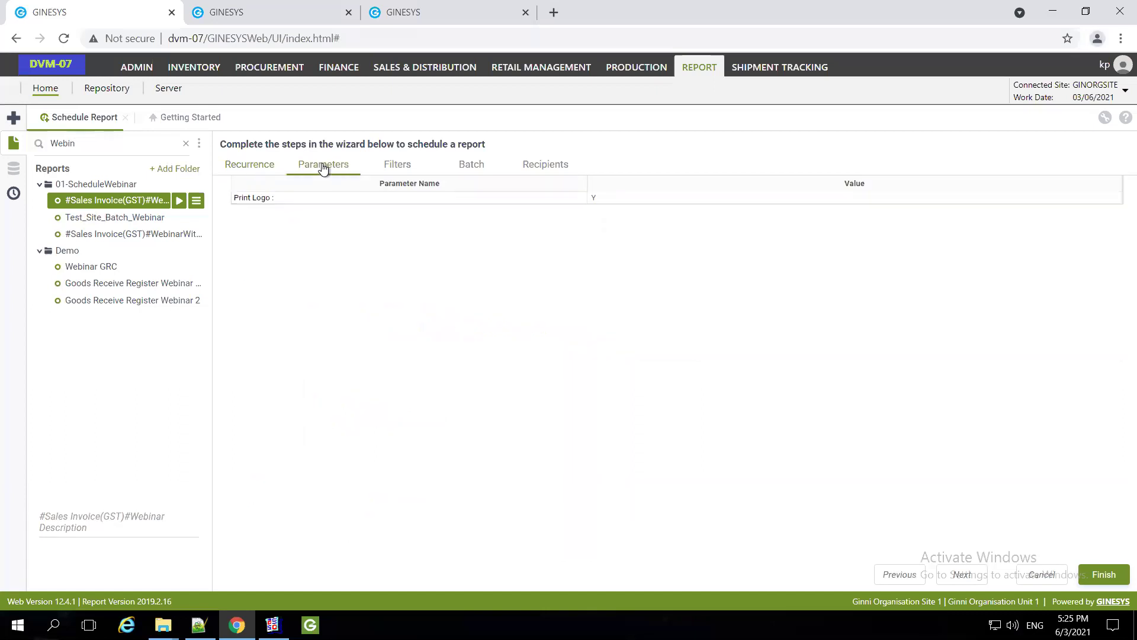
# Replace the CREATED_ON filter formula with a new DateDiff function
pyautogui.click(397, 169)
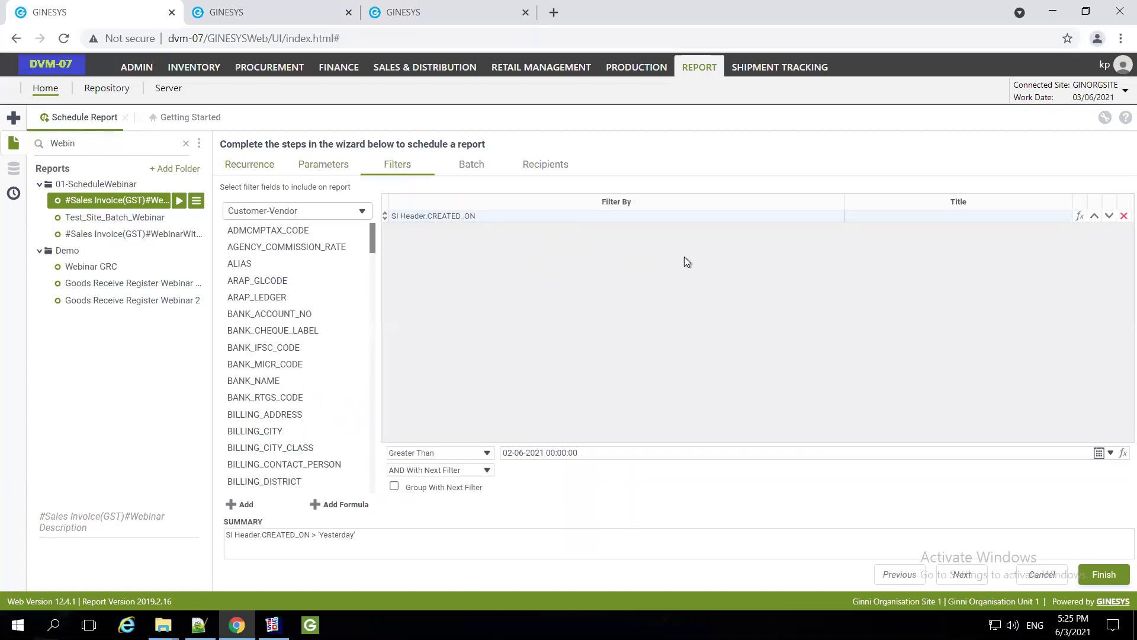
pyautogui.click(1079, 218)
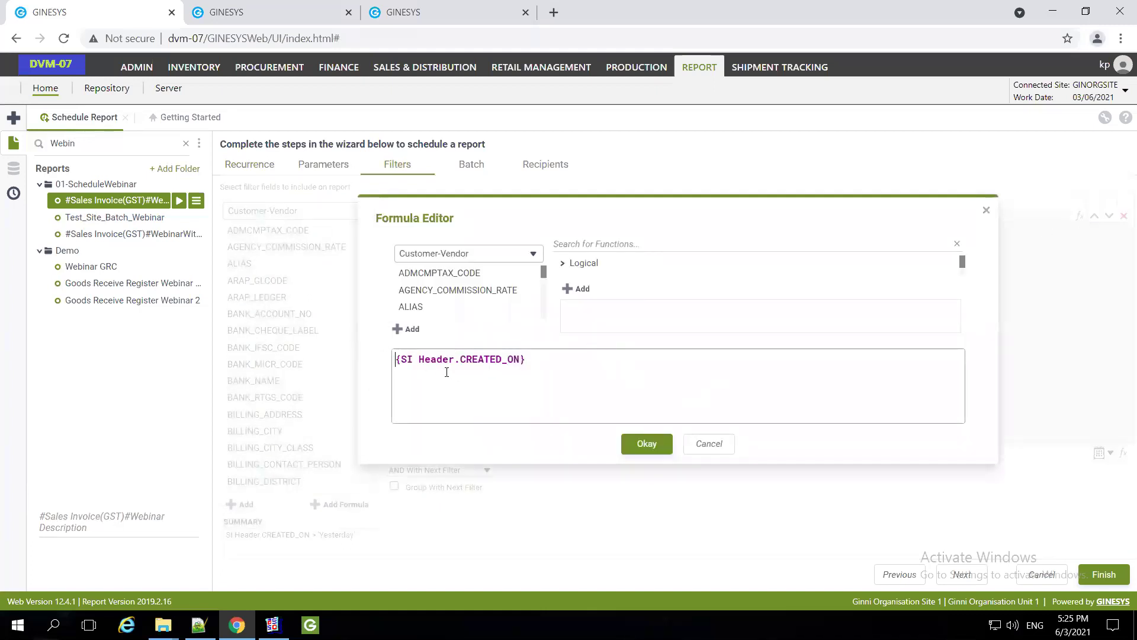
pyautogui.hotkey('ctrl', 'a')
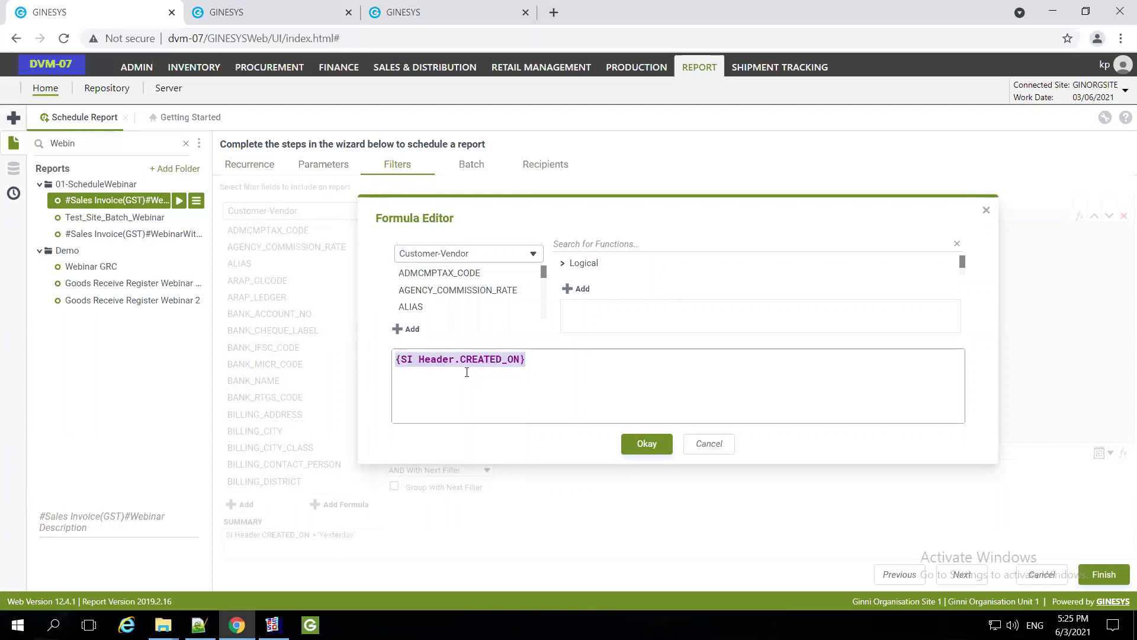
pyautogui.press('BackSpace')
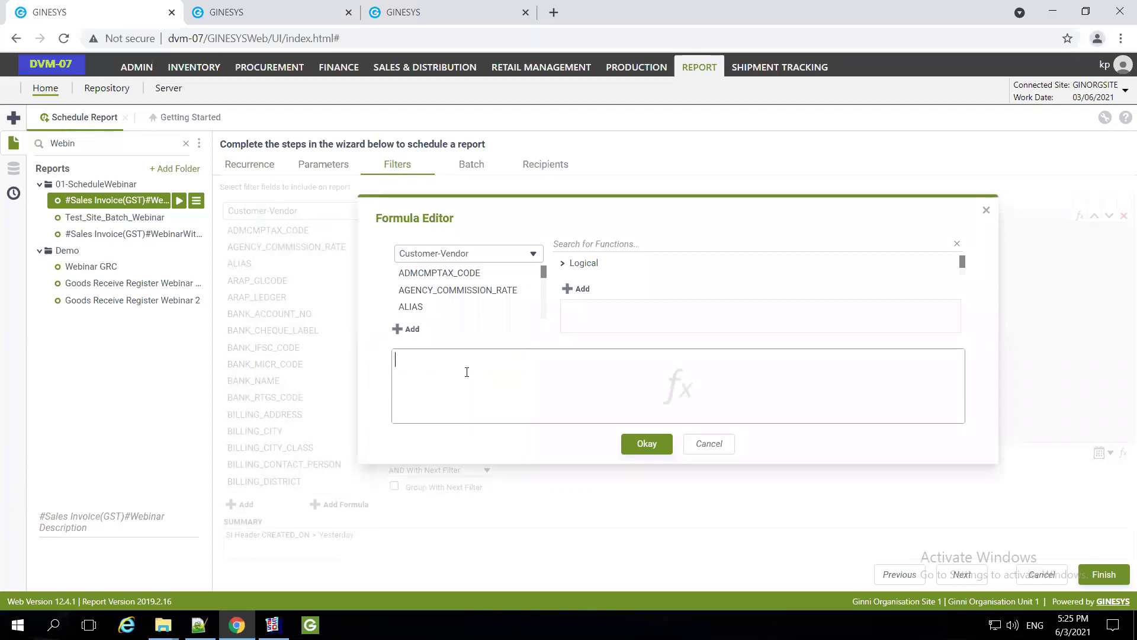
pyautogui.write('Date')
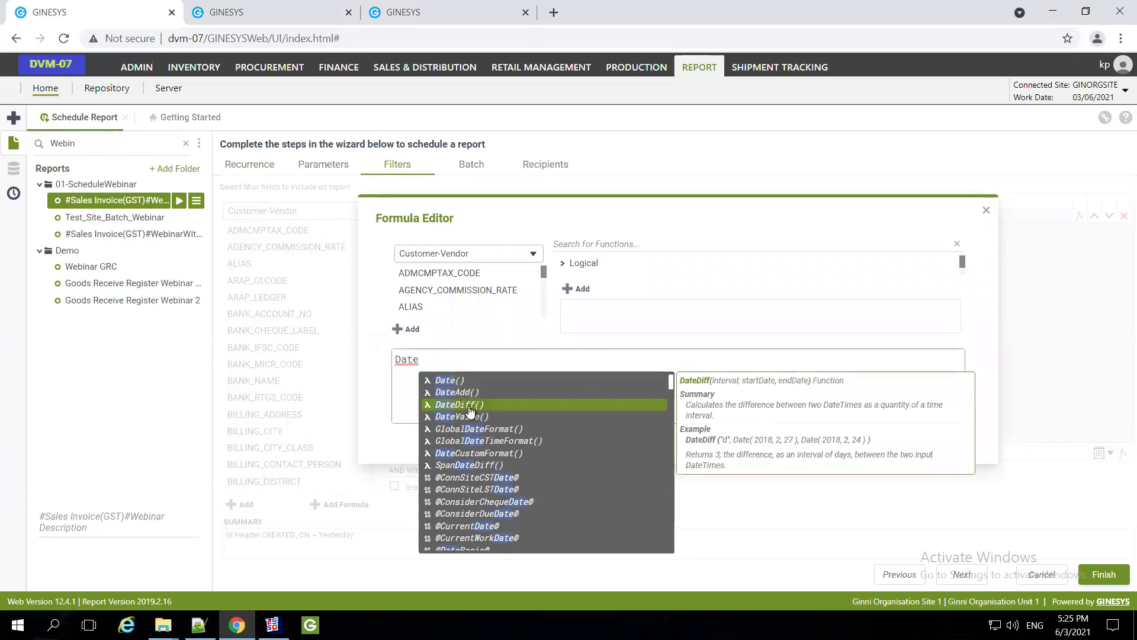
pyautogui.click(470, 407)
# Complete the formula as DateDiff("n", Now(), {SI Header.CREATED_ON})<=5 and apply it
pyautogui.click(468, 361)
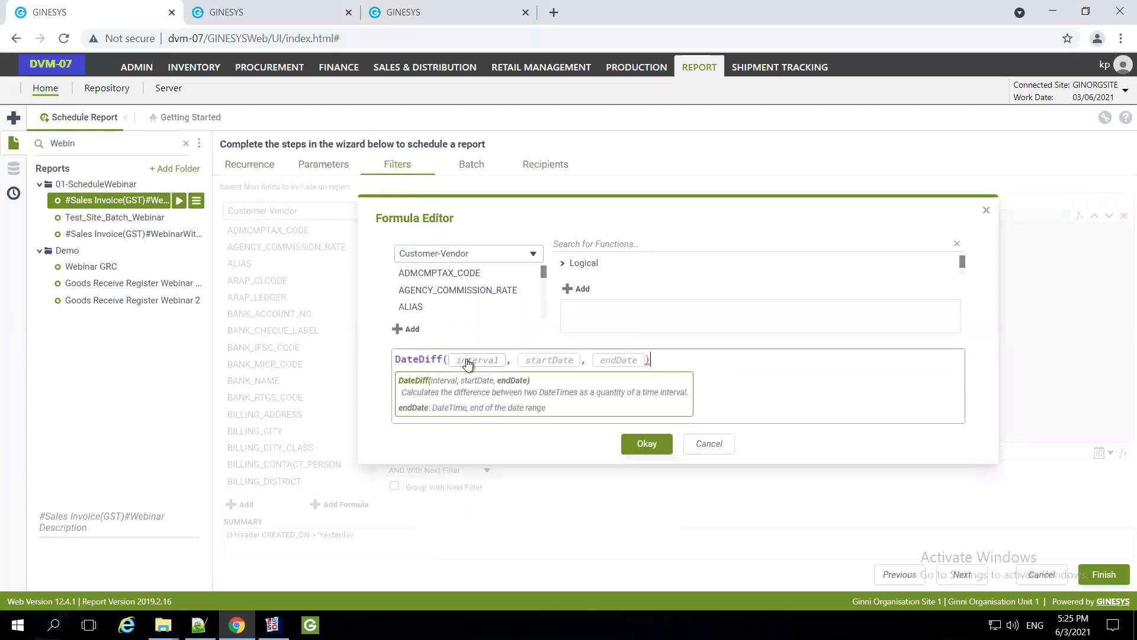
pyautogui.write('"n')
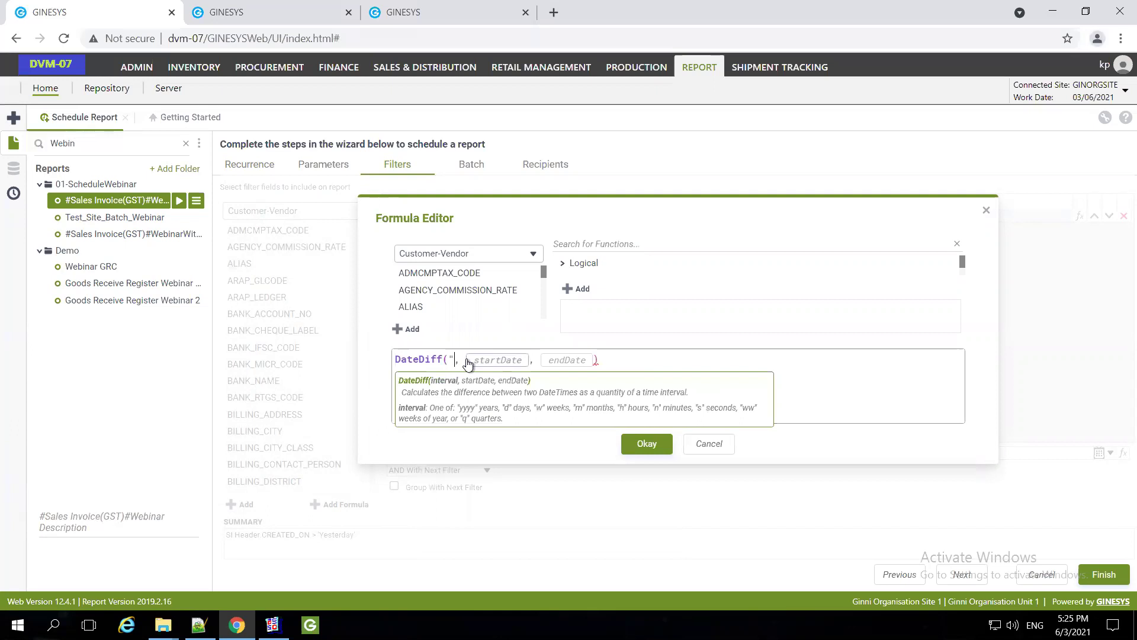
pyautogui.write('"')
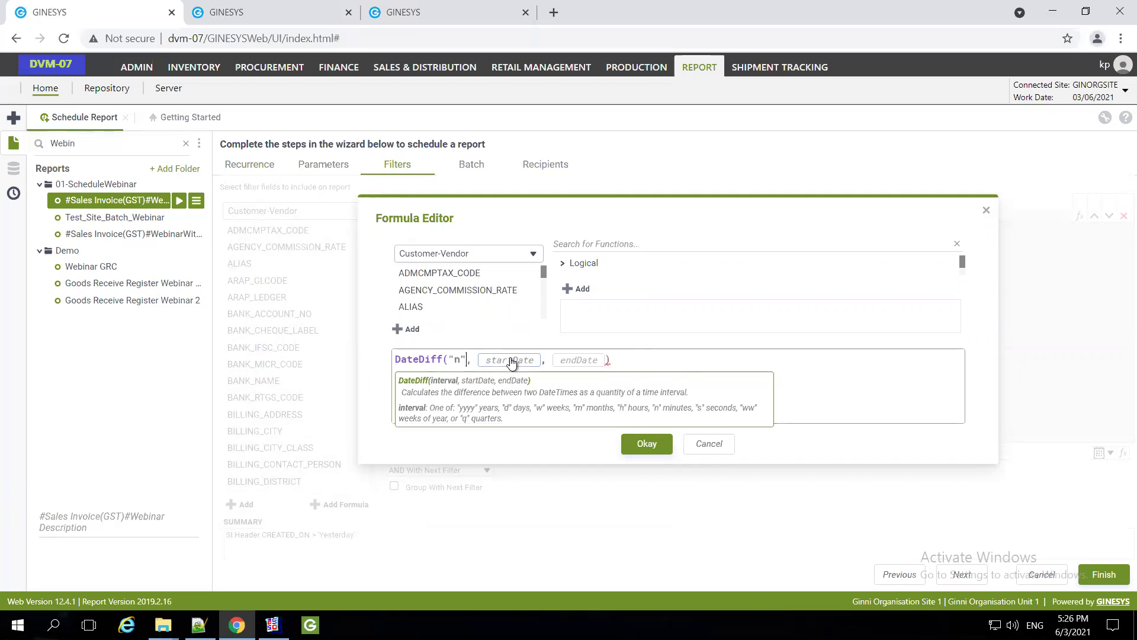
pyautogui.click(511, 360)
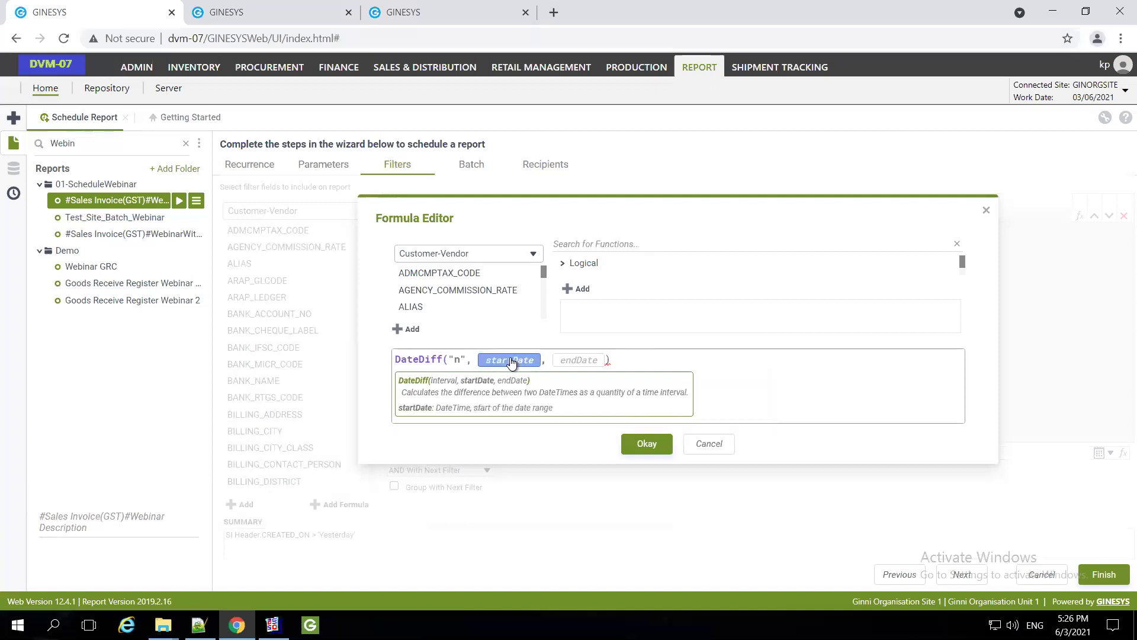
pyautogui.write('Now')
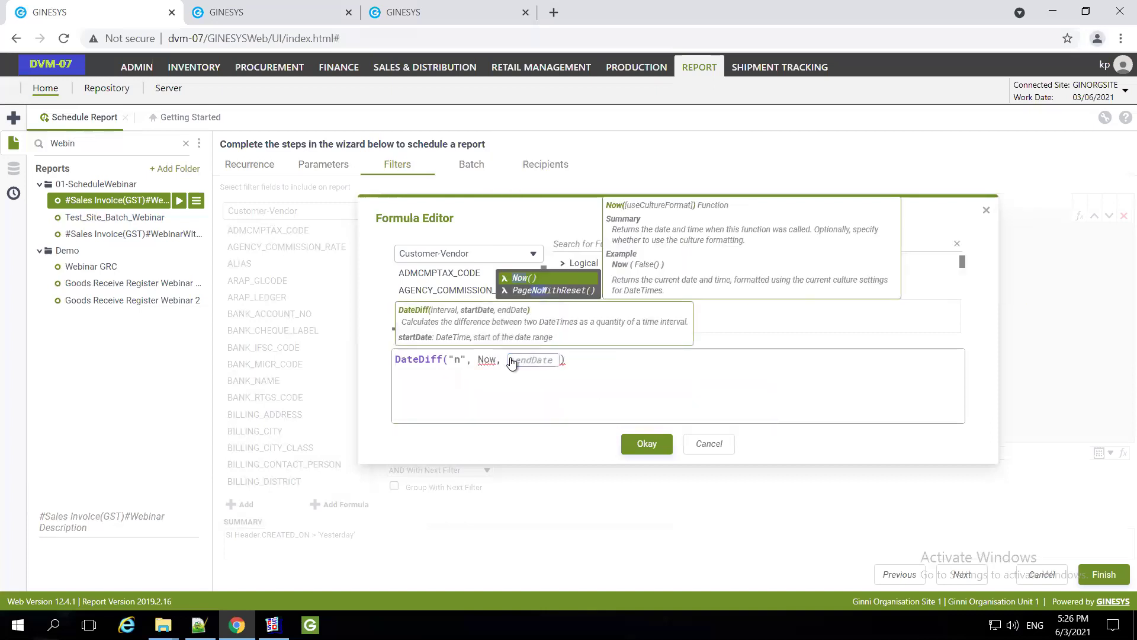
pyautogui.press('Return')
pyautogui.click(546, 360)
pyautogui.write('{SI Header.CREATED_ON}')
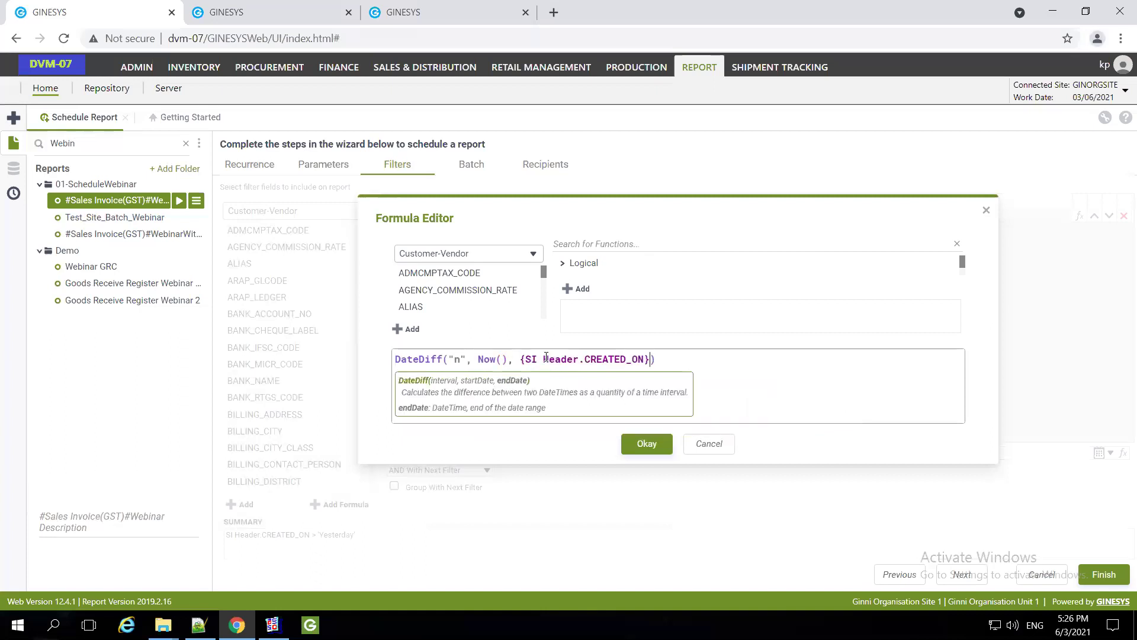
pyautogui.click(670, 363)
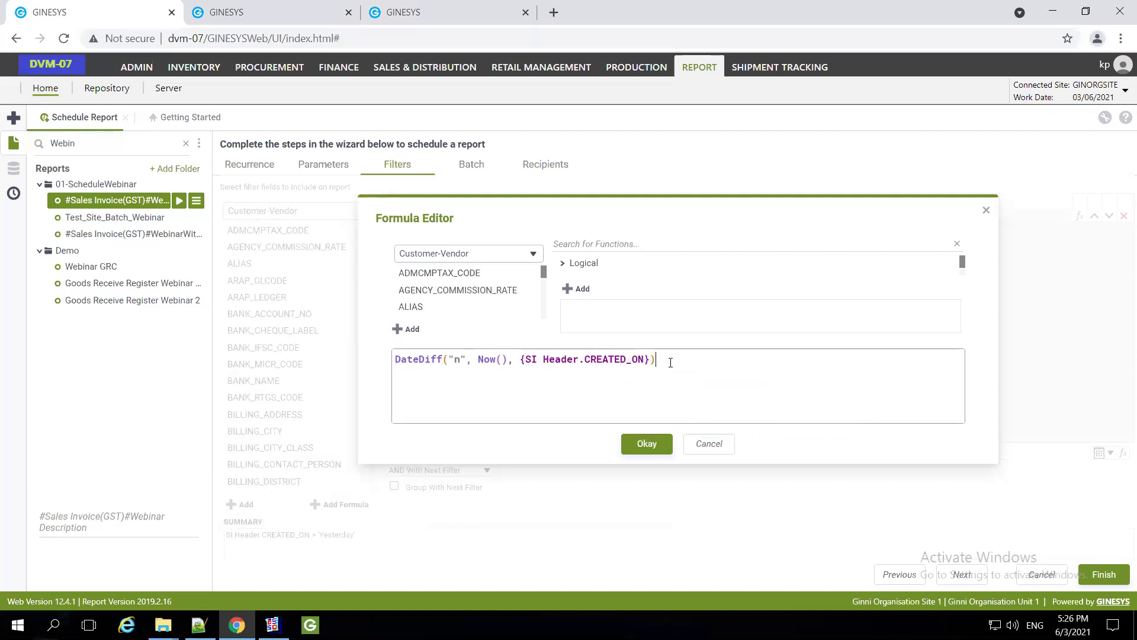
pyautogui.write('<=5')
pyautogui.click(648, 445)
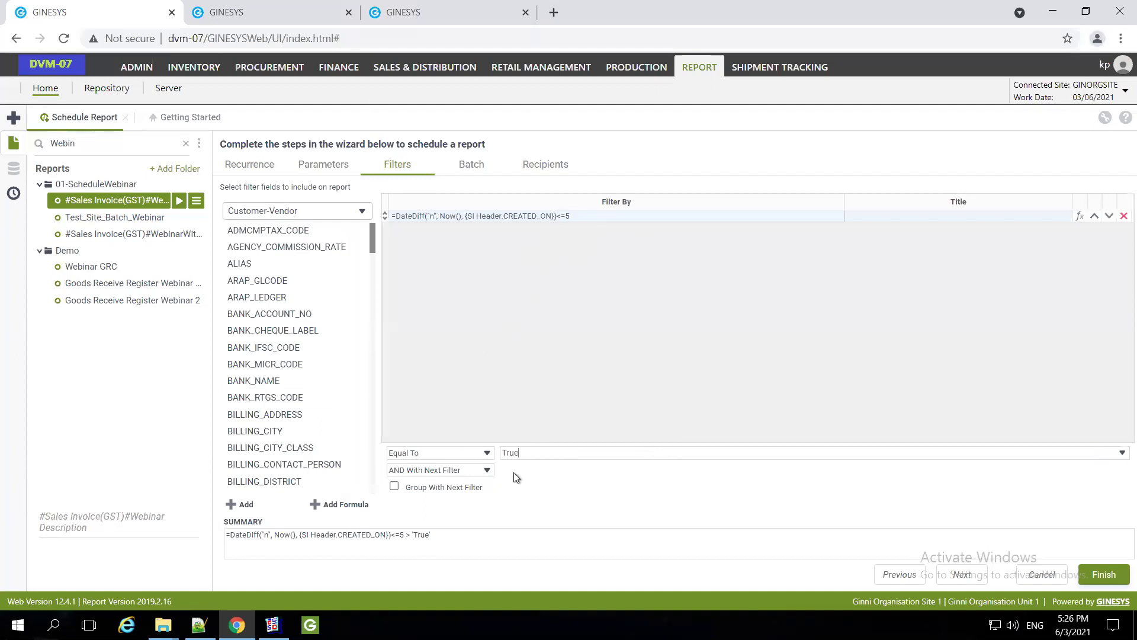
pyautogui.click(472, 166)
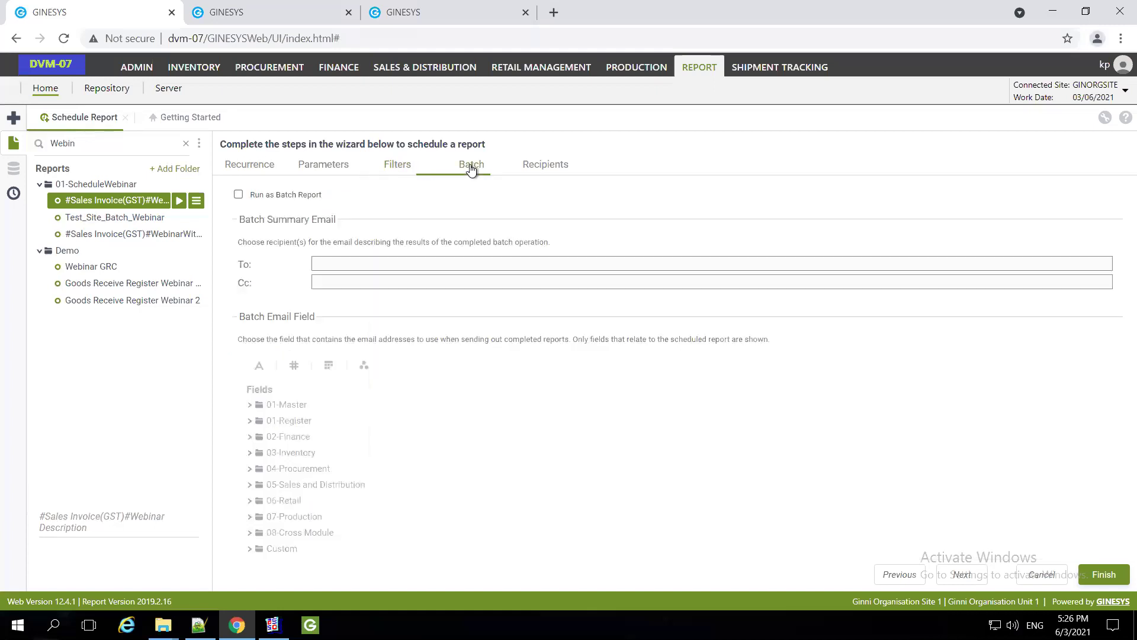
# Run the report as a batch job and enter the batch summary recipient's e-mail address
pyautogui.click(250, 196)
pyautogui.click(364, 262)
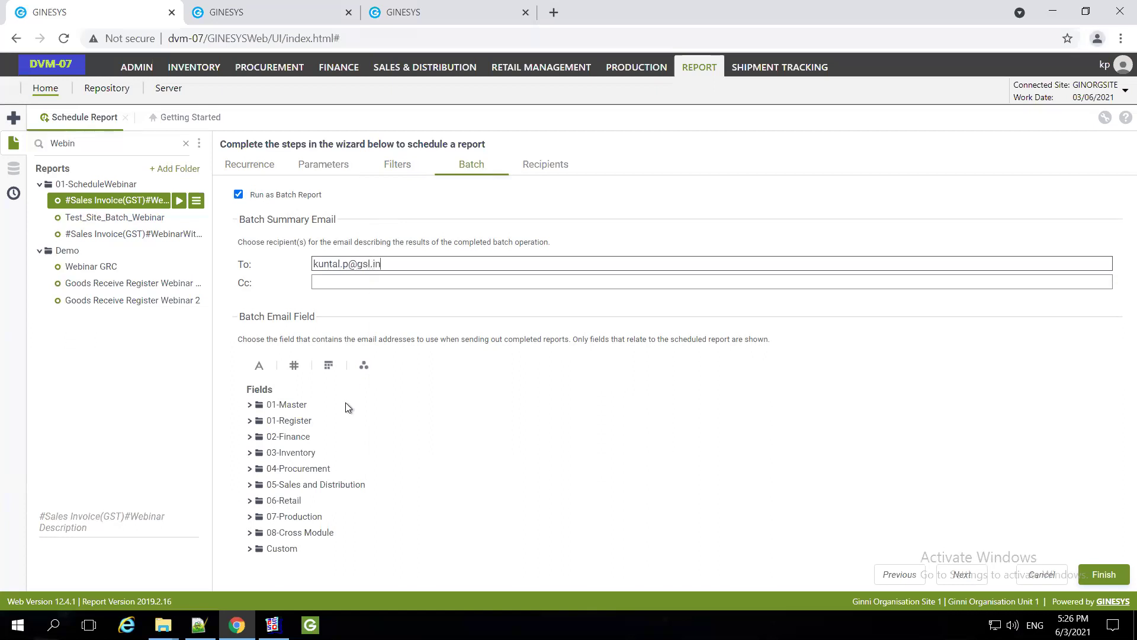
# Choose the SI Header customer billing field under Sales Invoice as the batch email field
pyautogui.click(250, 485)
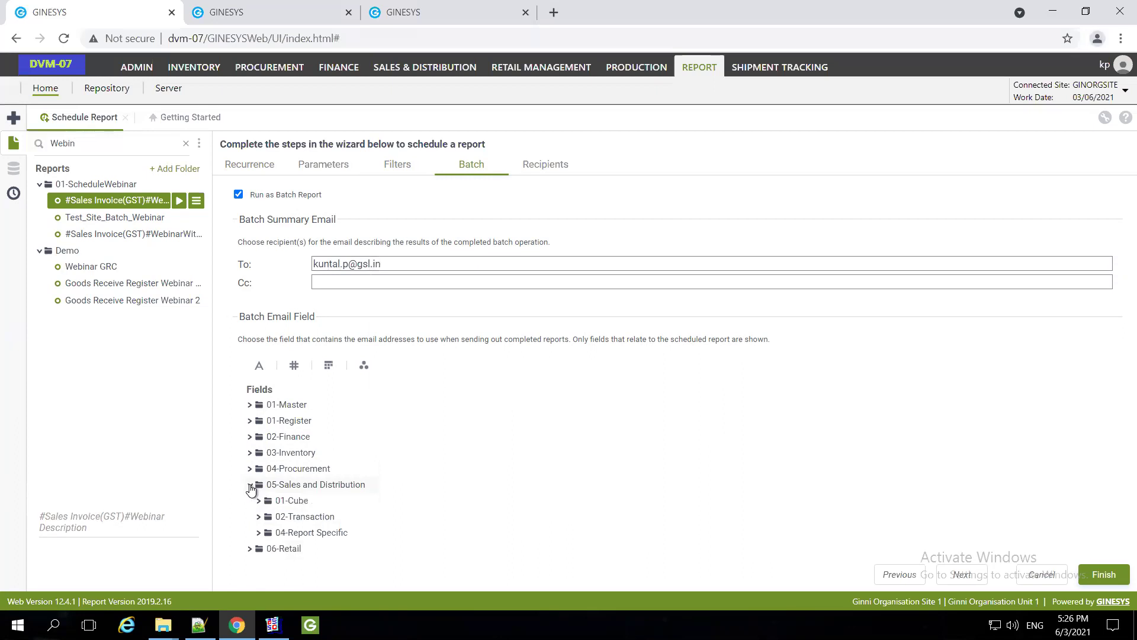
pyautogui.click(259, 517)
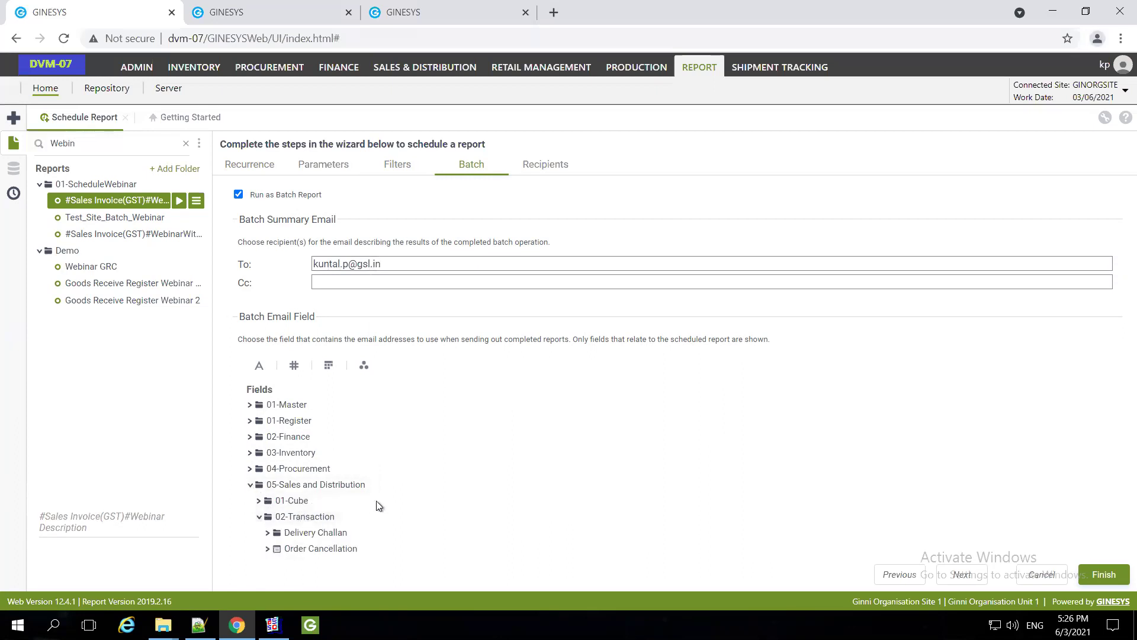
pyautogui.scroll(-5, 355, 500)
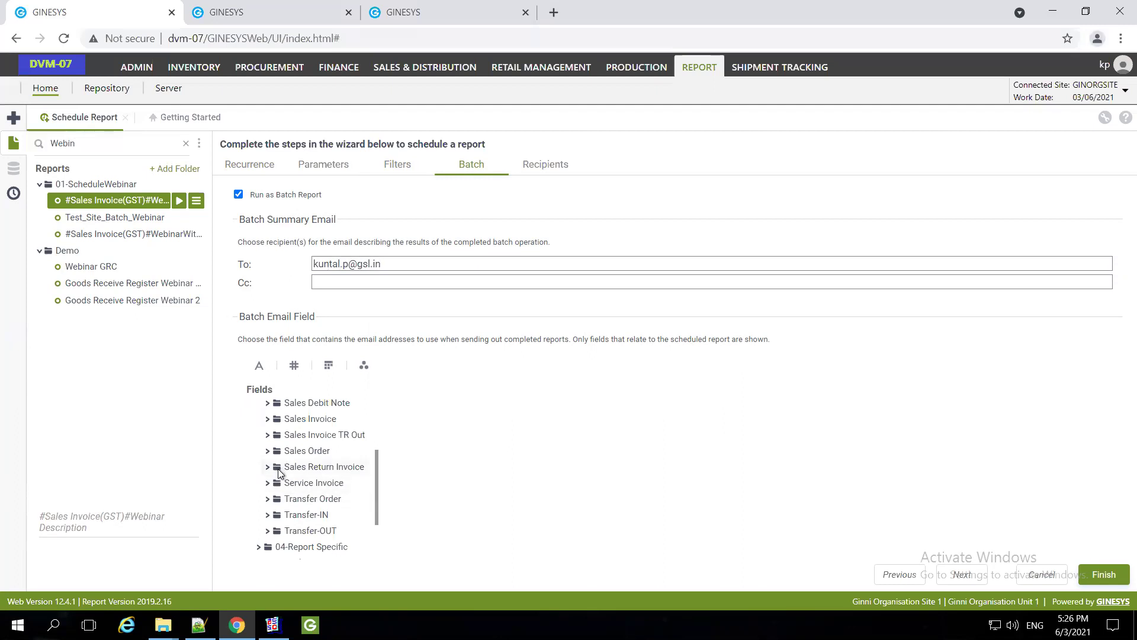
pyautogui.click(268, 419)
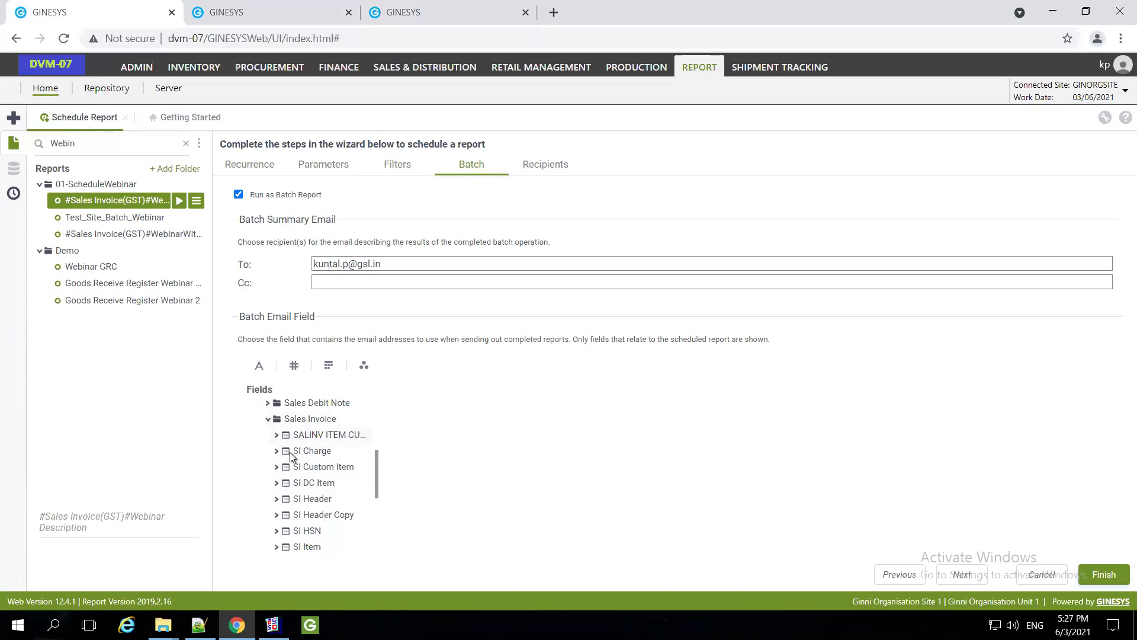
pyautogui.click(276, 499)
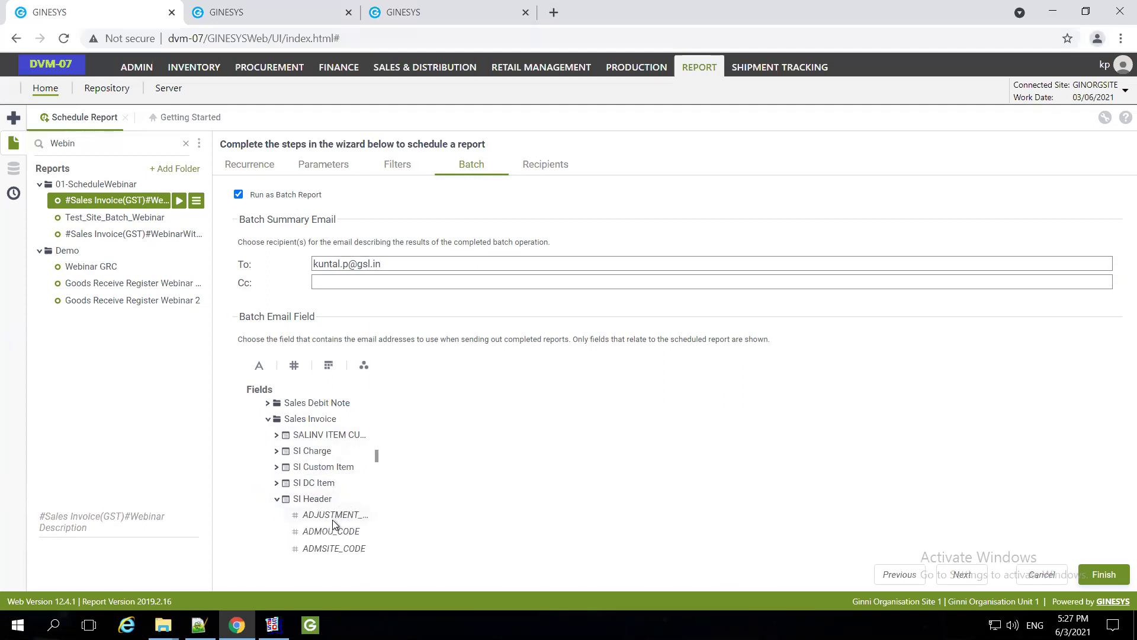
pyautogui.click(333, 520)
pyautogui.scroll(-10, 333, 520)
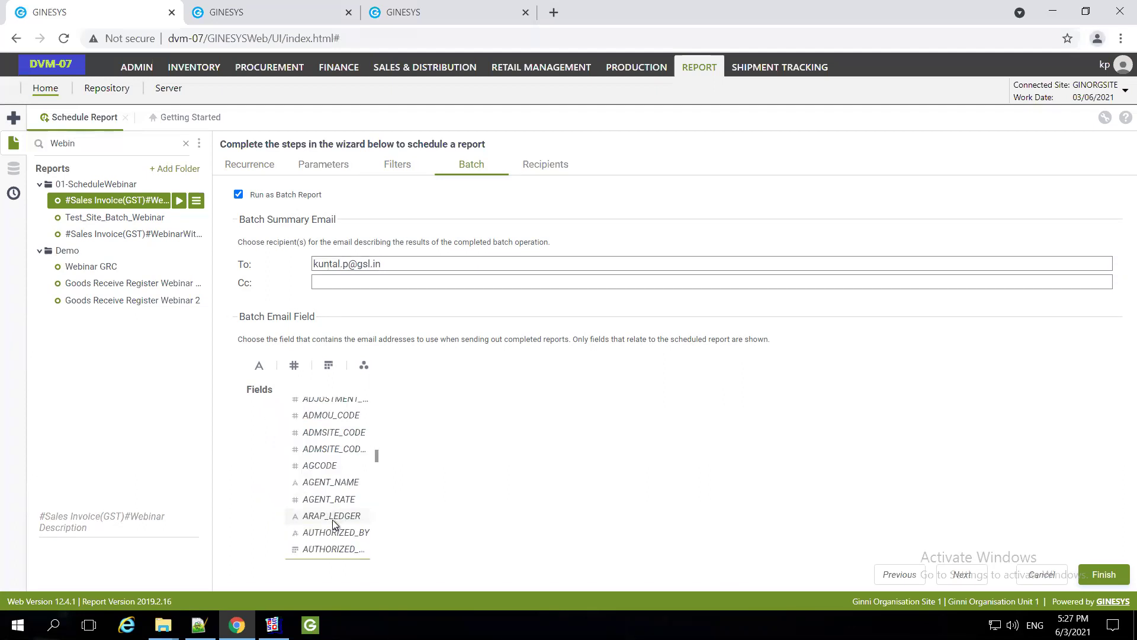
pyautogui.click(332, 520)
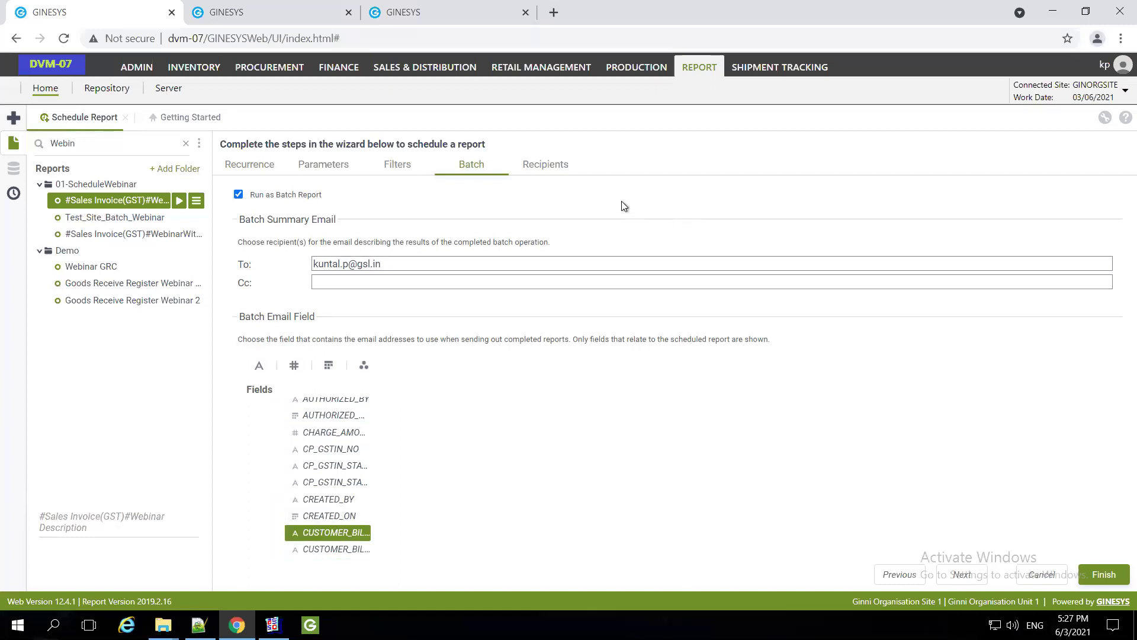
pyautogui.click(549, 168)
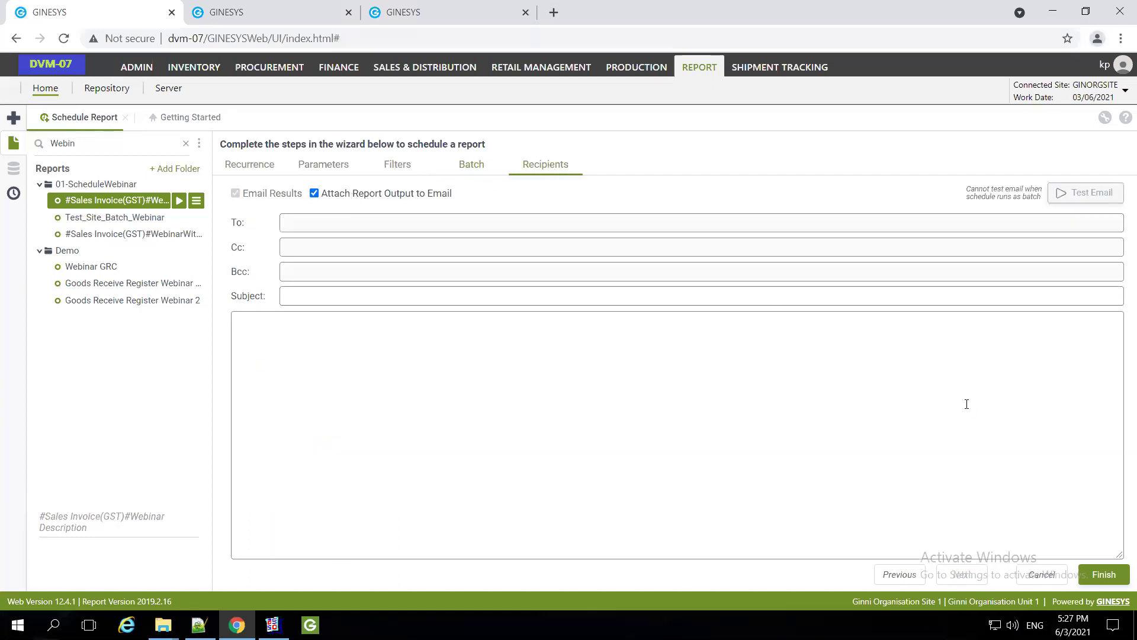
# Save the TestOccurenceSI schedule and switch to the third GINESYS browser tab
pyautogui.click(1106, 574)
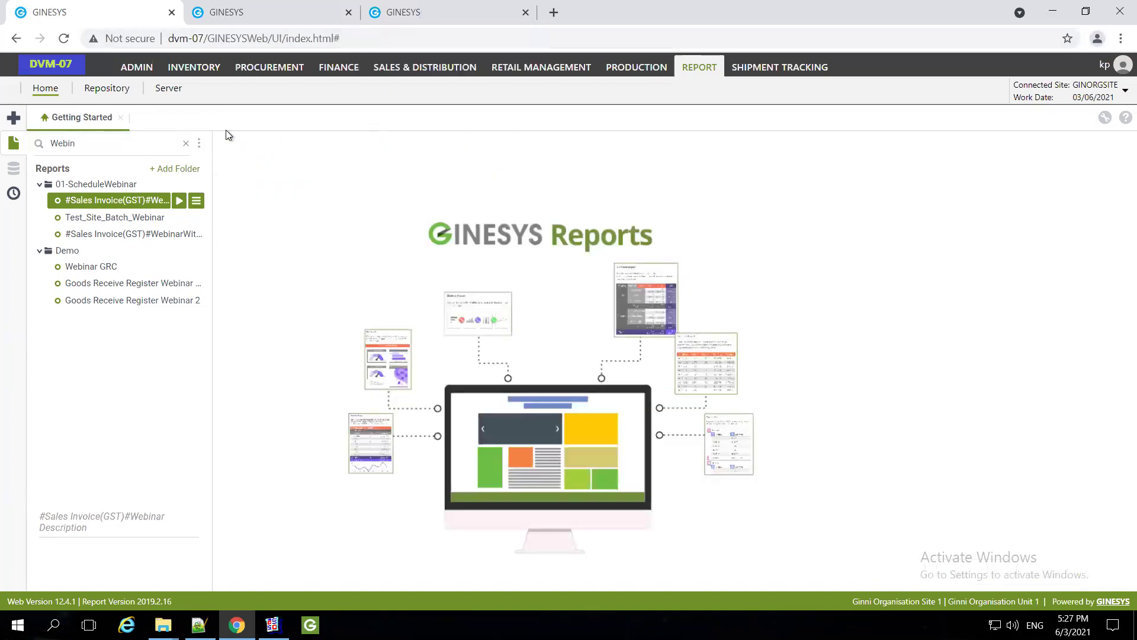
pyautogui.hotkey('ctrl', '3')
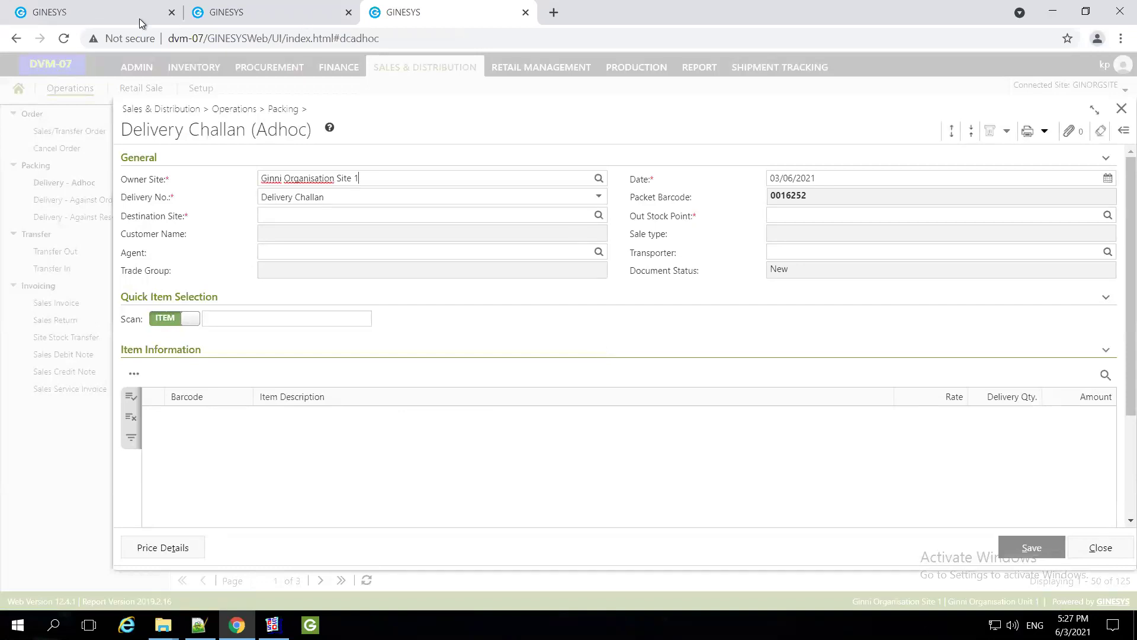
# On the reports tab, flush completed schedules, leaving two TestBatchSite entries and TestOccurenceSI
pyautogui.hotkey('ctrl', '1')
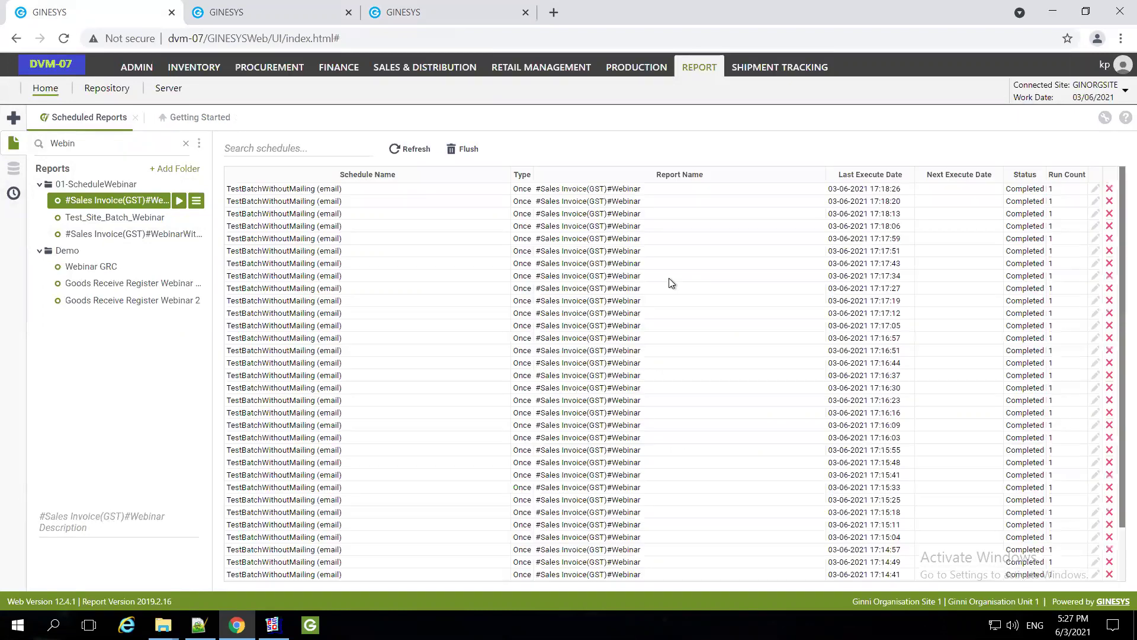
pyautogui.click(463, 150)
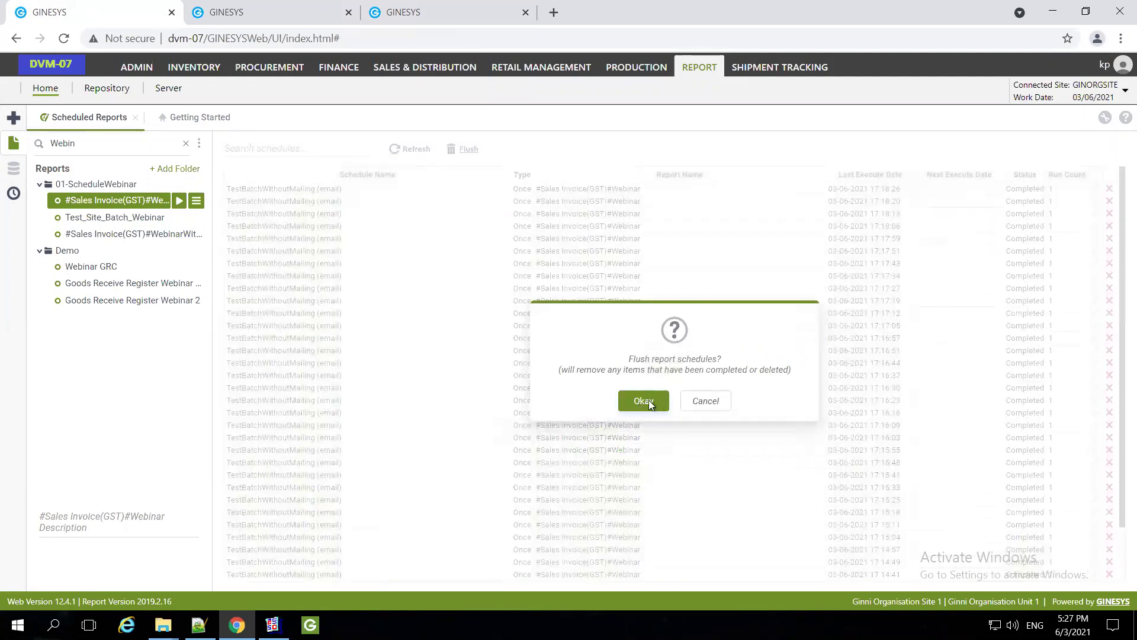
pyautogui.click(644, 401)
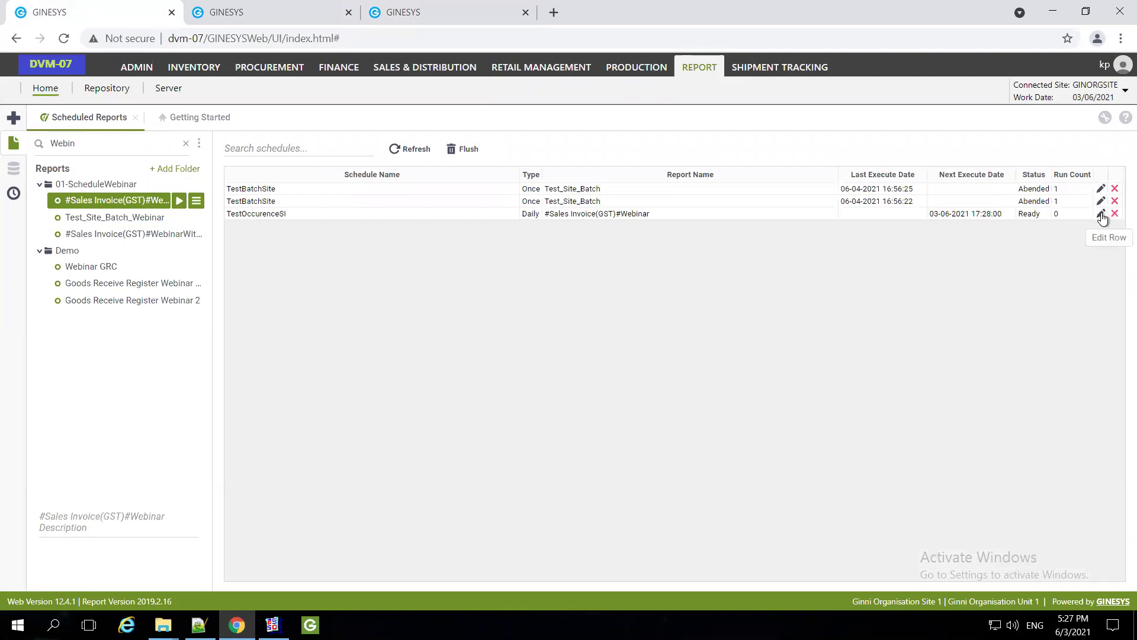
pyautogui.click(1102, 214)
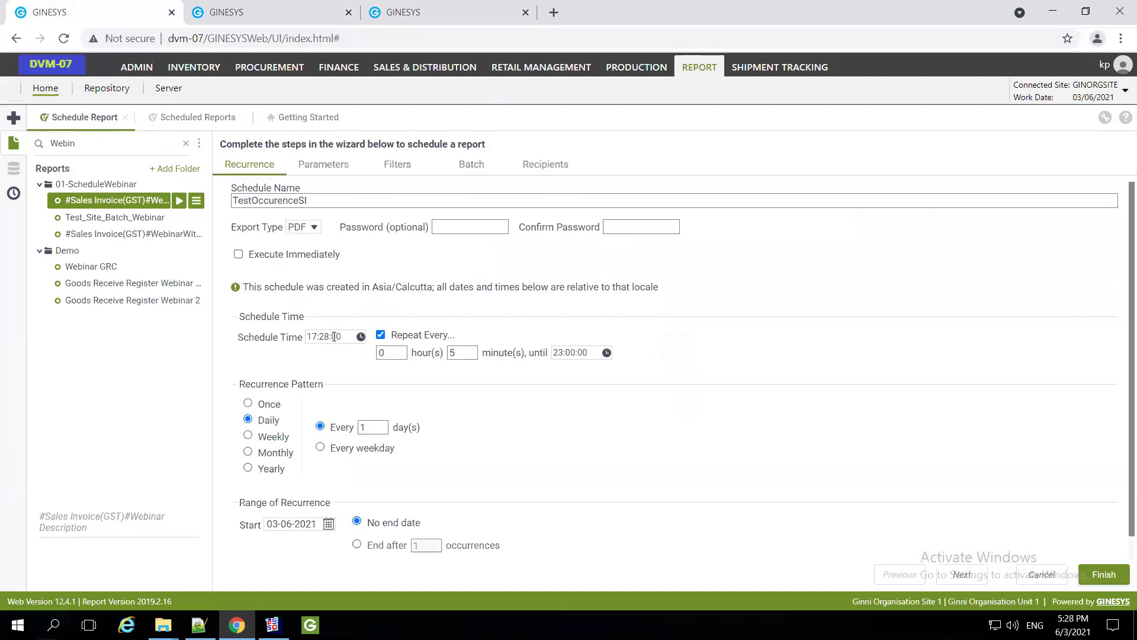
# Change TestOccurenceSI's schedule time from 17:28:00 to 17:31:00 and save it
pyautogui.write('3')
pyautogui.press('Delete')
pyautogui.press('Delete')
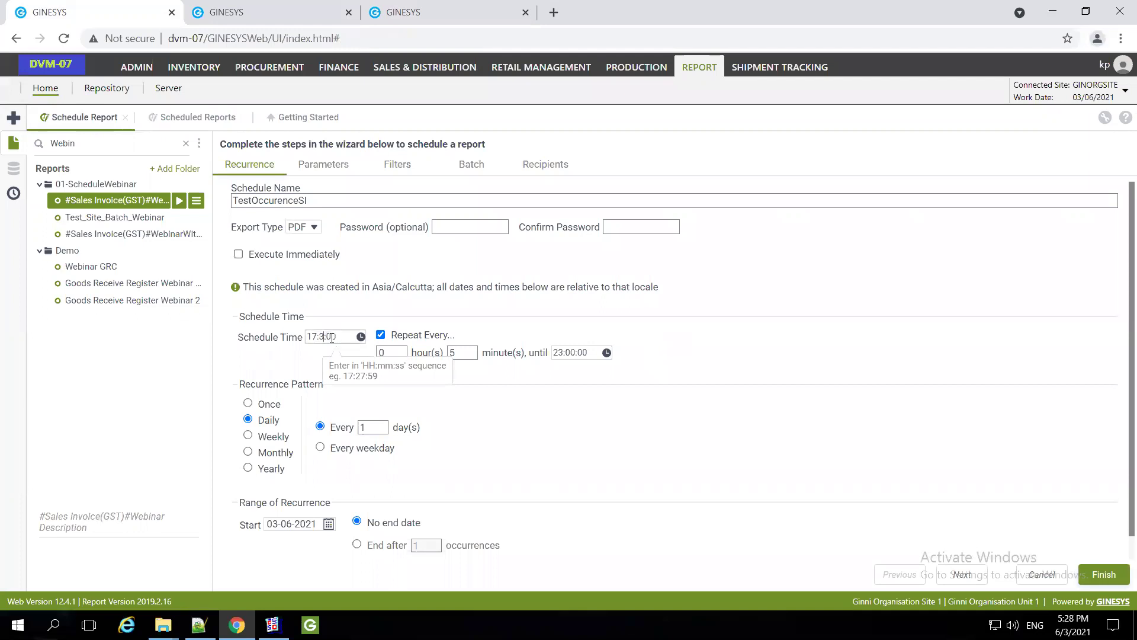
pyautogui.write('1')
pyautogui.click(1103, 577)
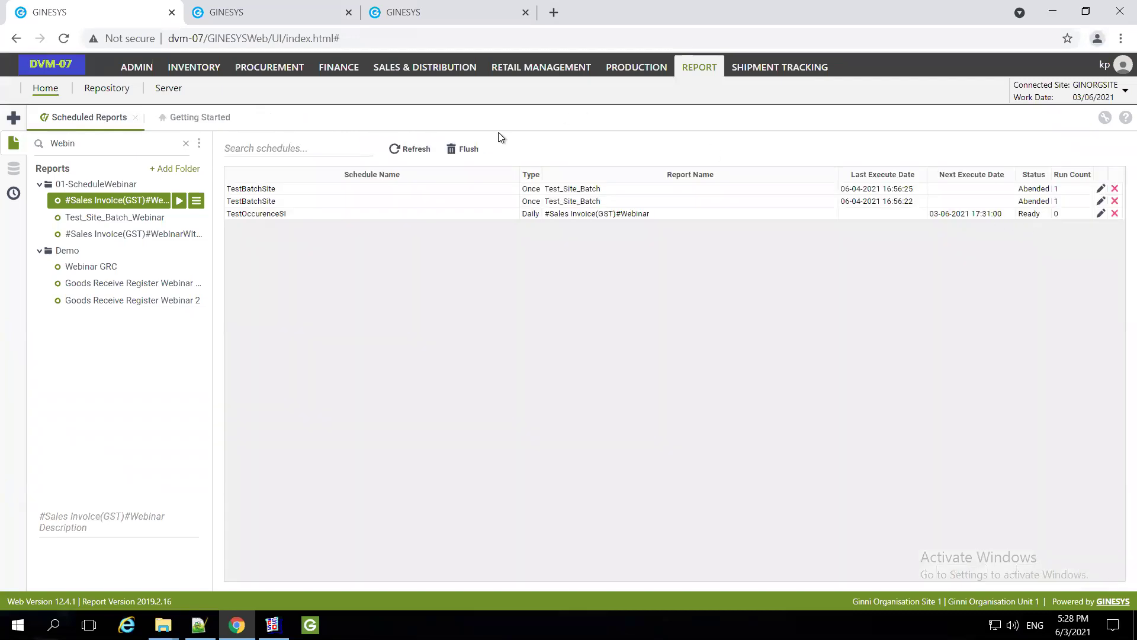
pyautogui.click(436, 13)
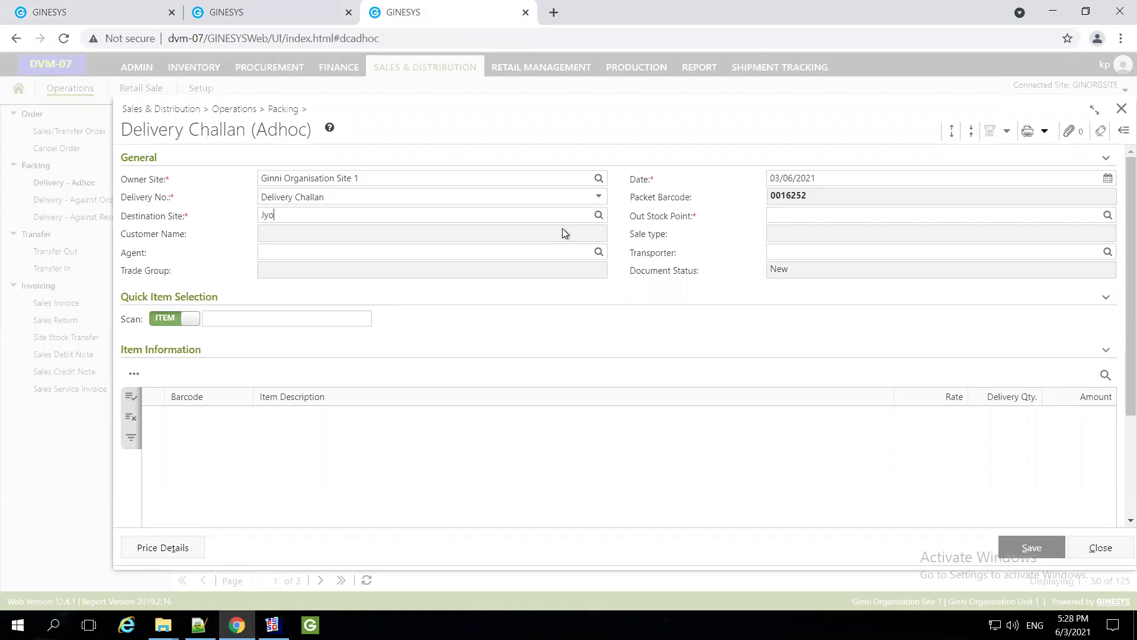
# Set jsite as the adhoc delivery challan's destination site
pyautogui.click(598, 217)
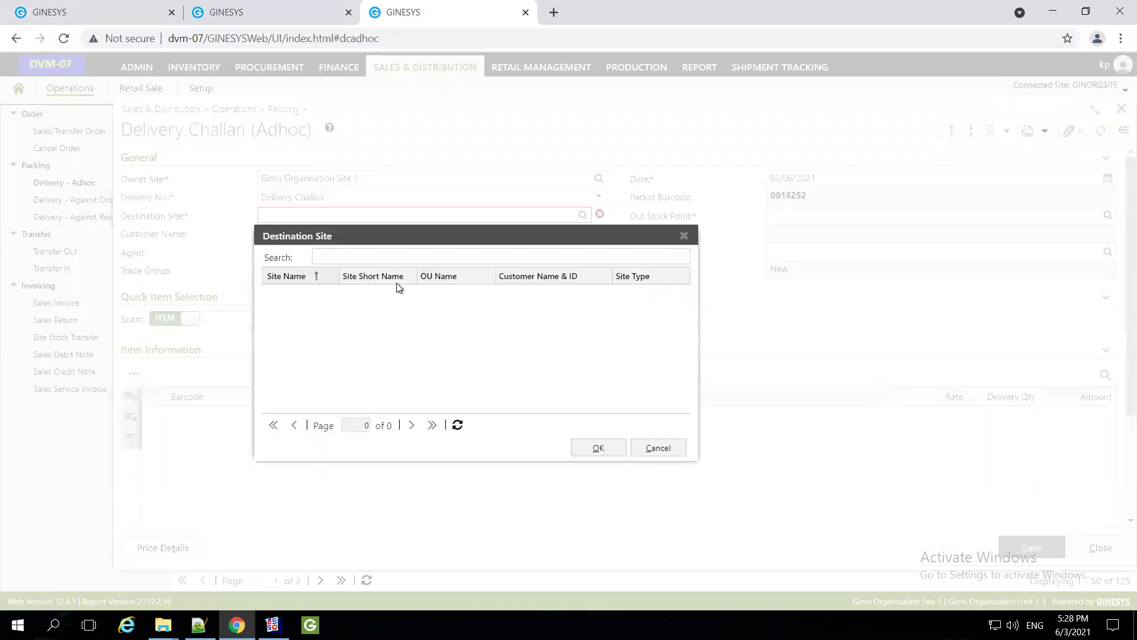
pyautogui.write('Jyo')
pyautogui.click(535, 293)
pyautogui.click(597, 447)
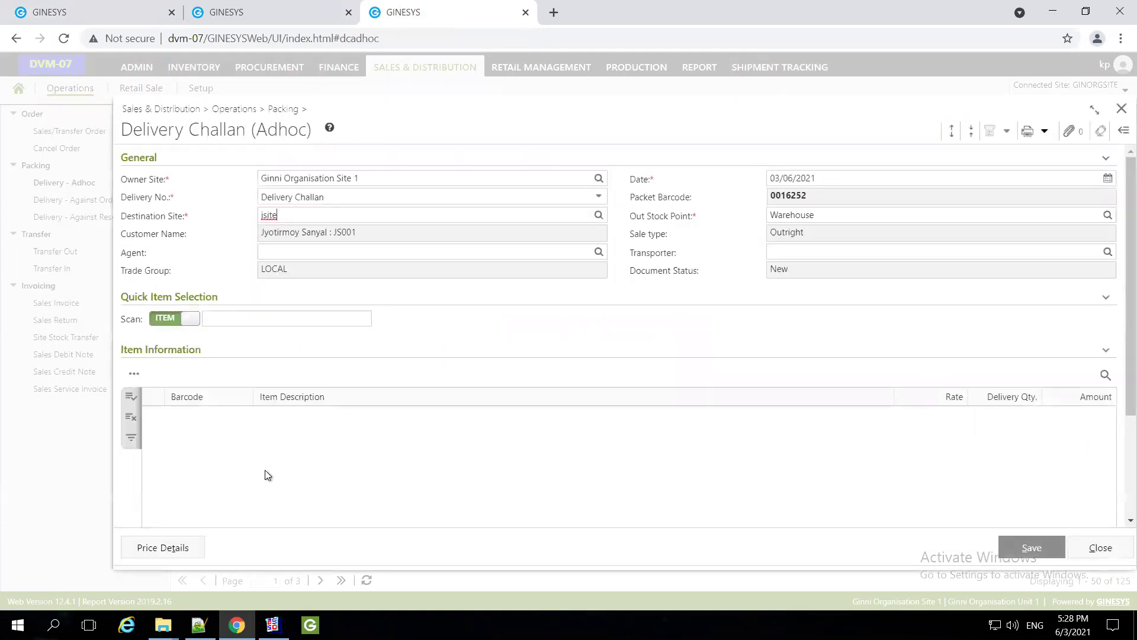
# Add two units of item A1010 and save the challan, totalling 1,998.00
pyautogui.click(260, 317)
pyautogui.write('A10101')
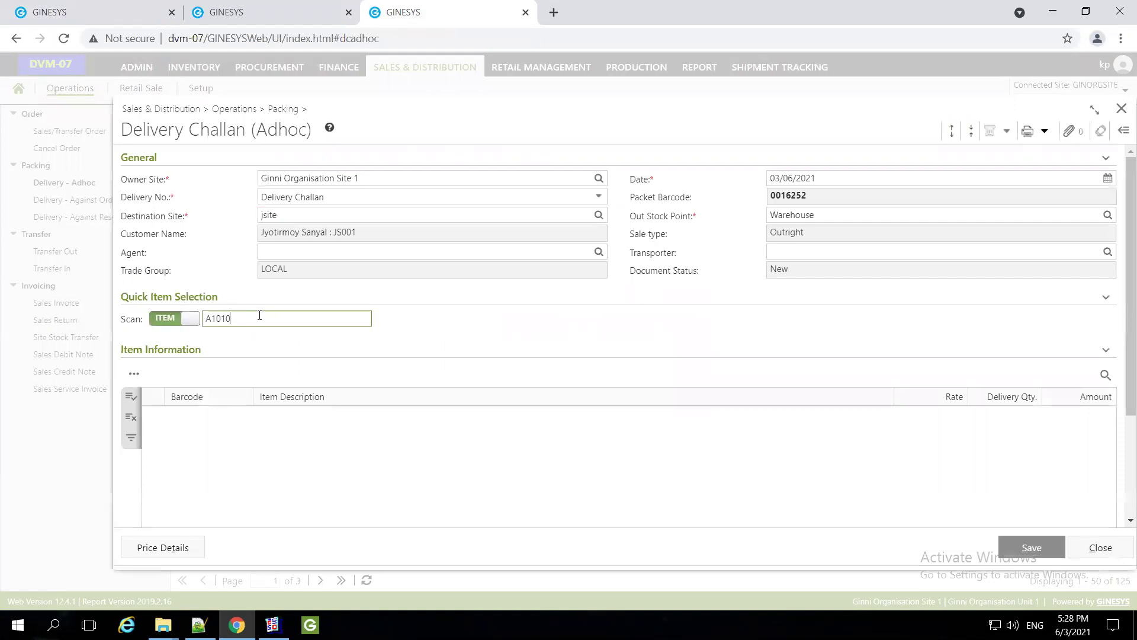
pyautogui.press('Return')
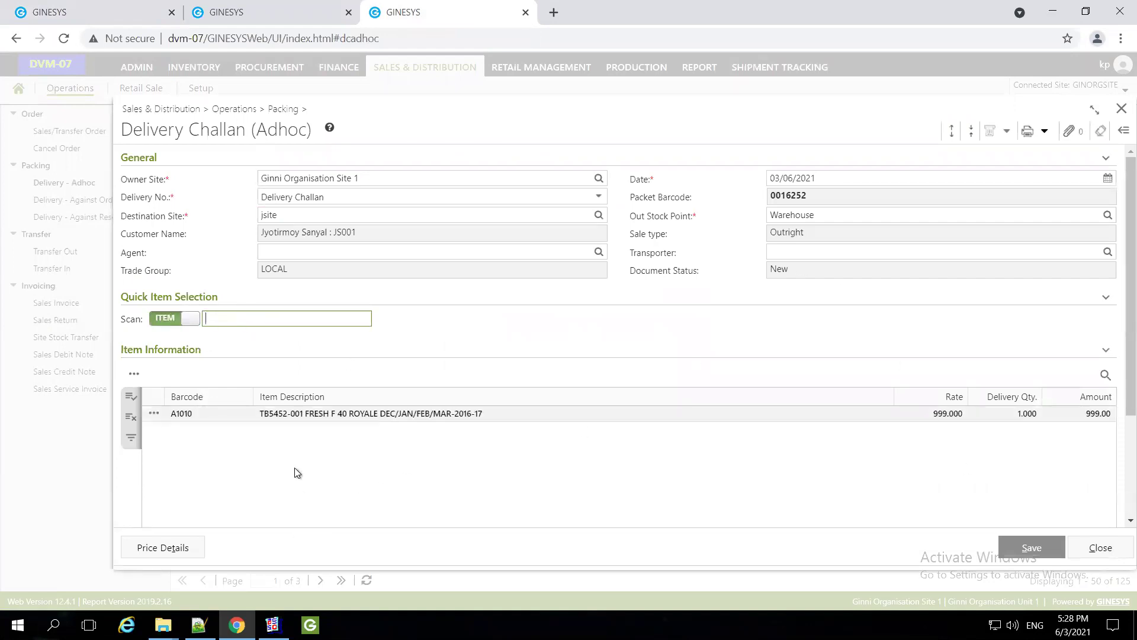
pyautogui.click(1040, 415)
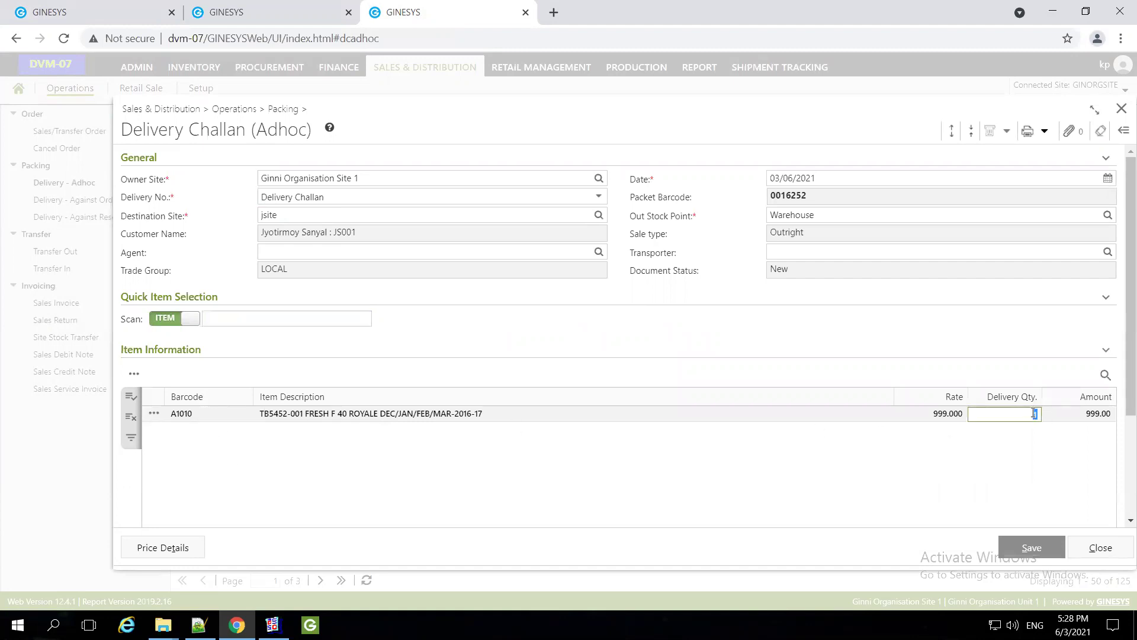
pyautogui.write('2')
pyautogui.click(1031, 548)
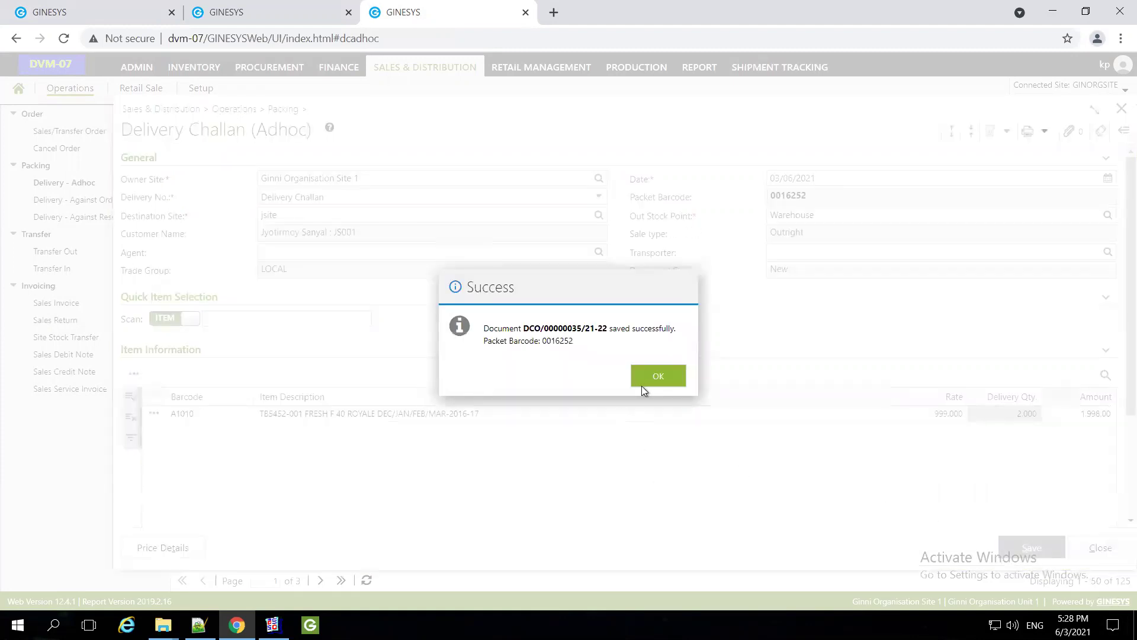
pyautogui.click(658, 390)
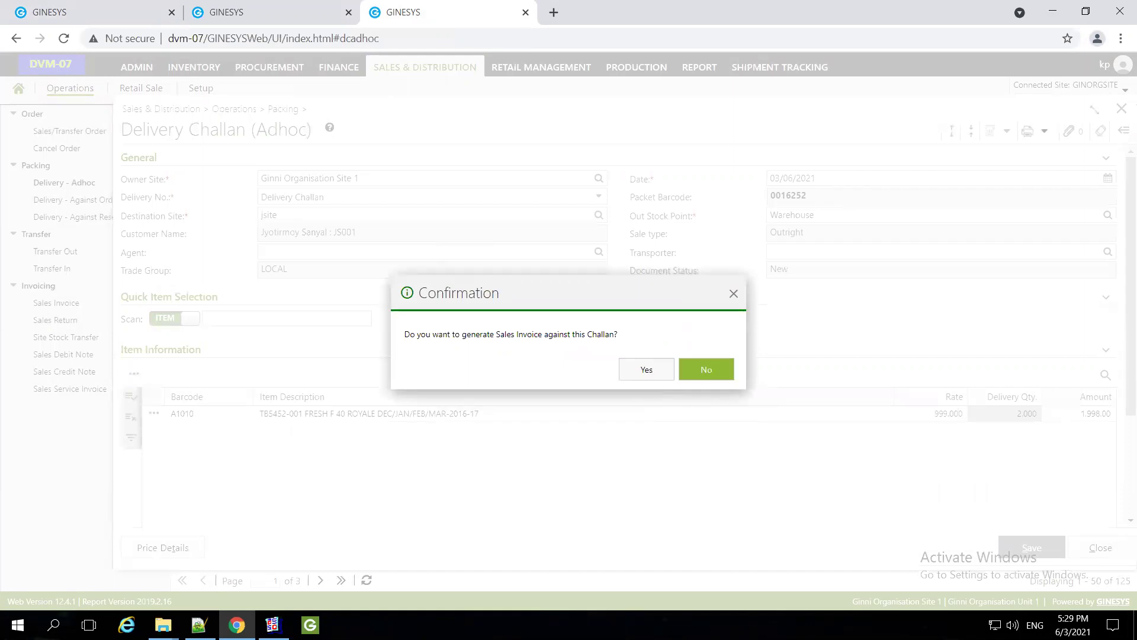
pyautogui.click(646, 369)
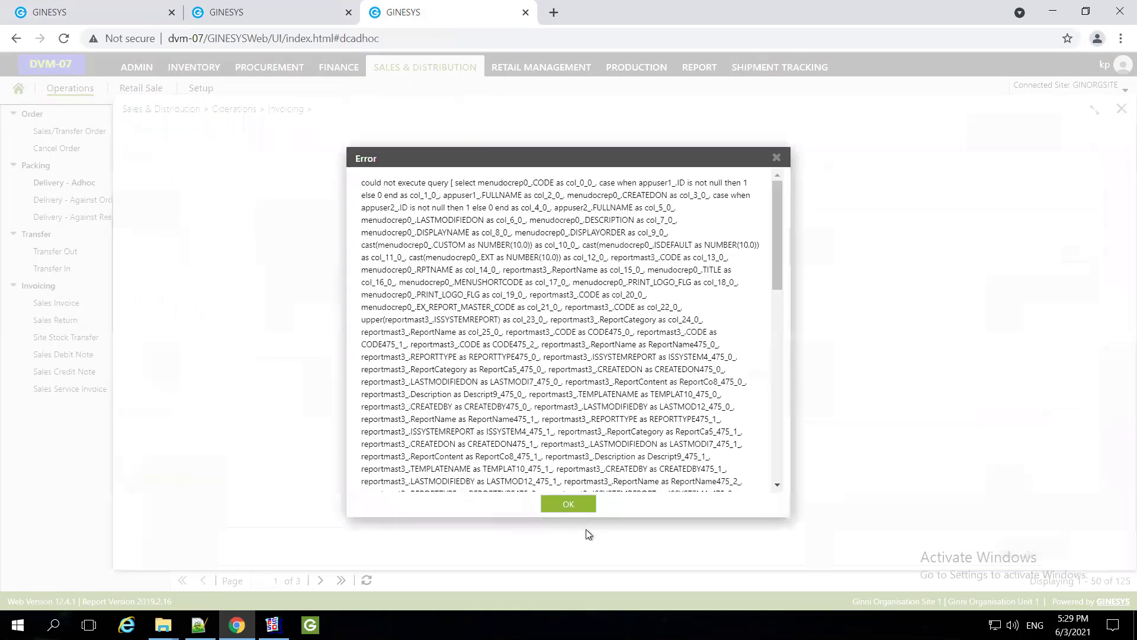
# Save the sales invoice under the GST (Tax Invoice) series after calculating its charges
pyautogui.press('Return')
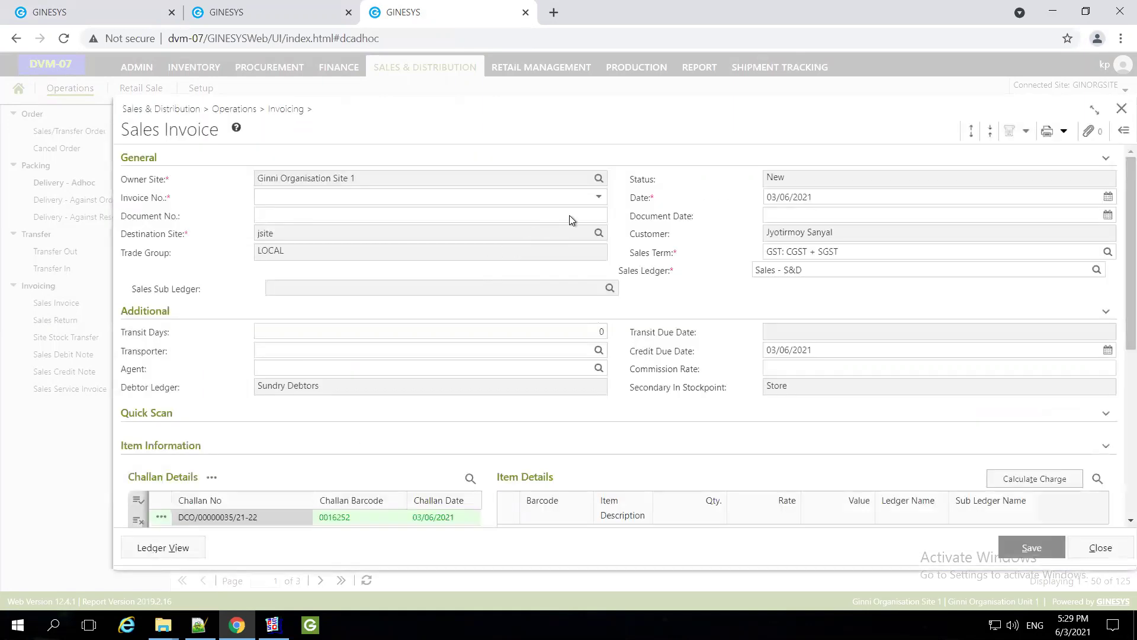
pyautogui.click(599, 198)
pyautogui.click(410, 242)
pyautogui.click(1031, 479)
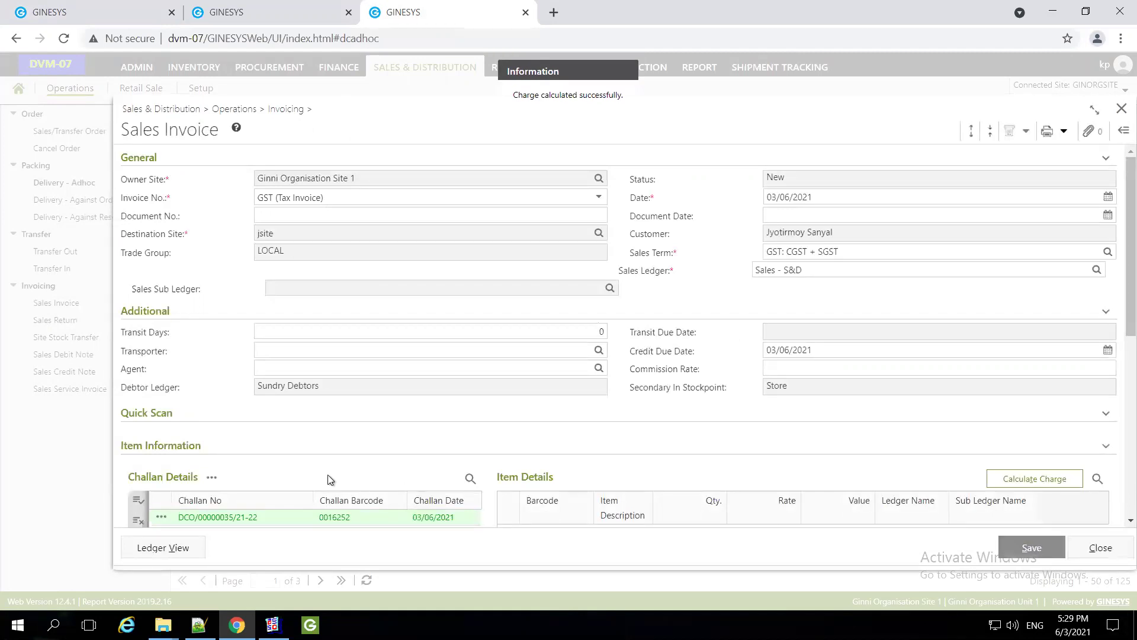
pyautogui.scroll(-4, 605, 510)
pyautogui.scroll(-1, 632, 413)
pyautogui.click(769, 237)
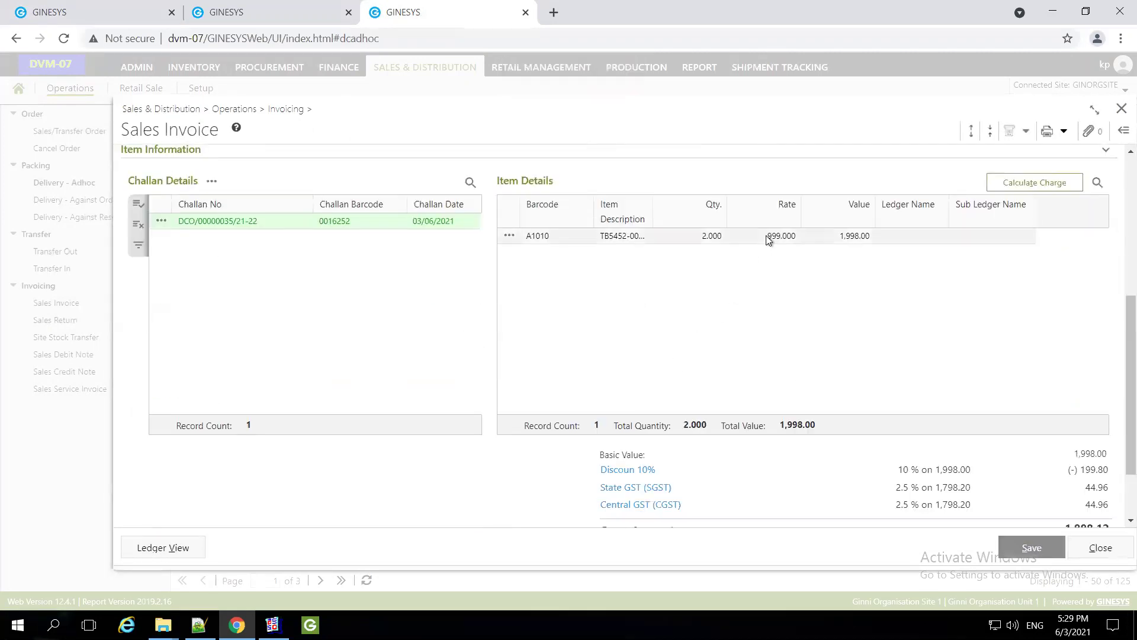
pyautogui.scroll(-1, 1097, 426)
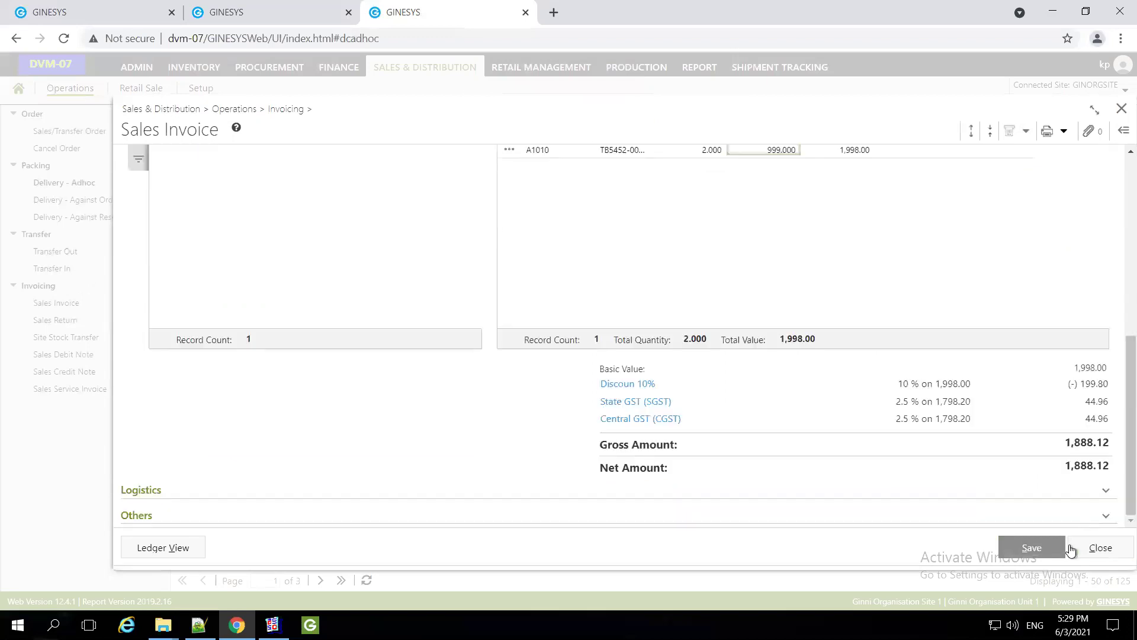
pyautogui.click(1036, 549)
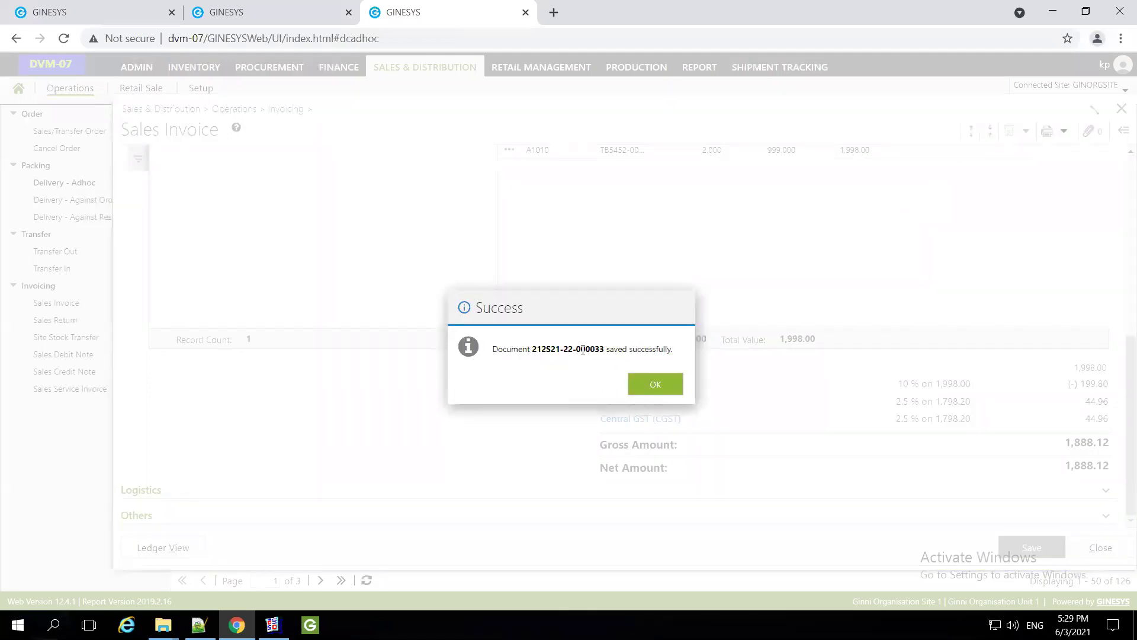
pyautogui.doubleClick(583, 349)
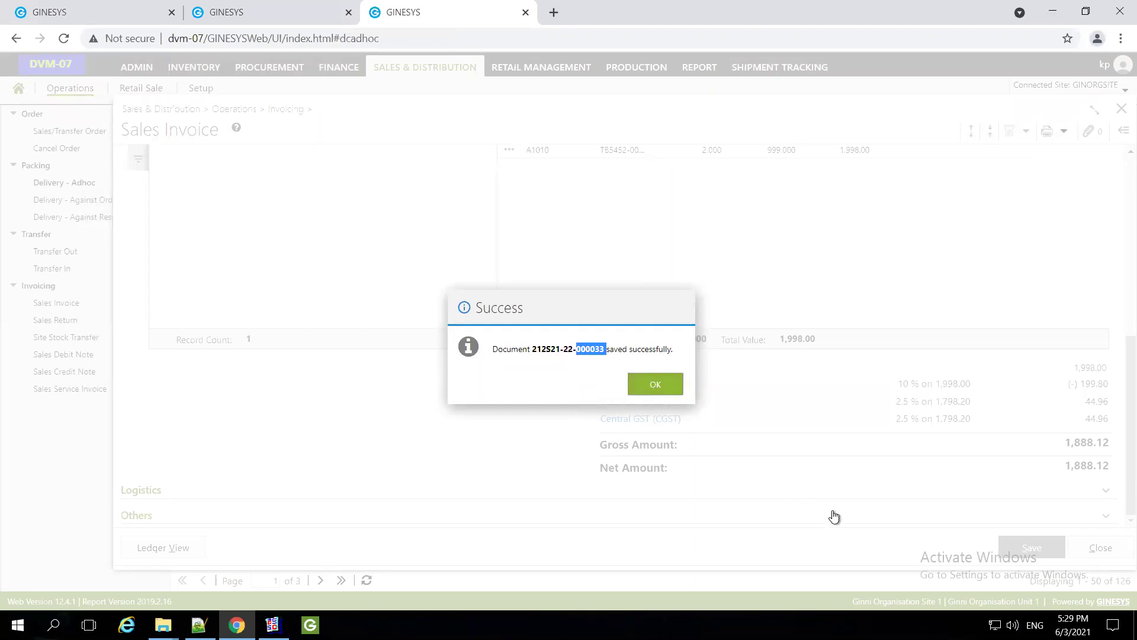
pyautogui.click(654, 385)
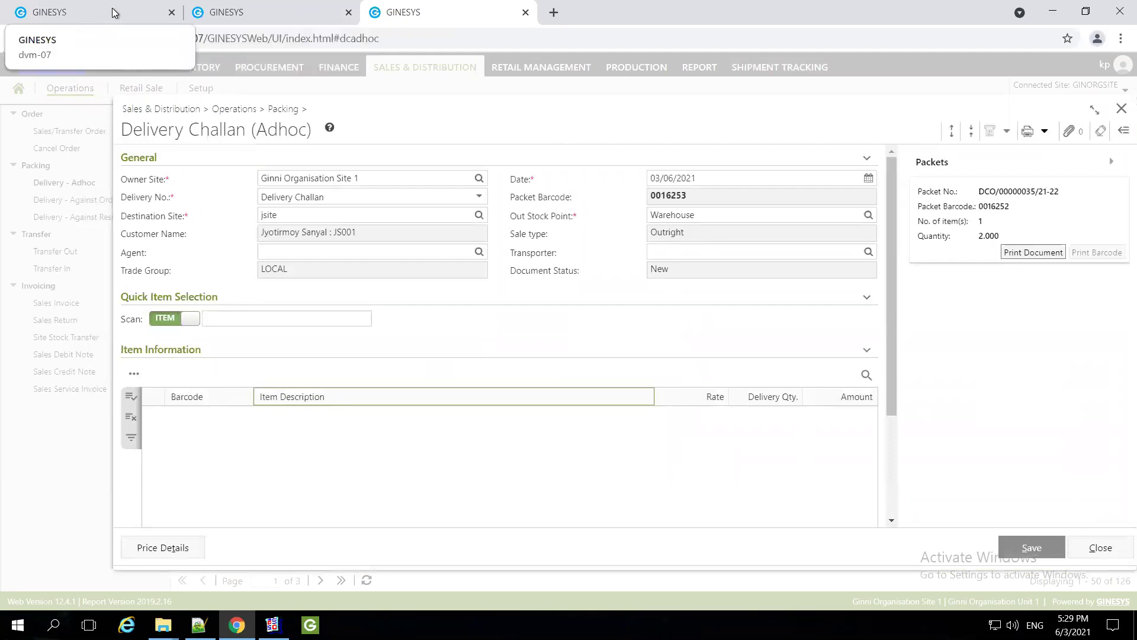
# Discard the empty delivery challan after its missing-item error
pyautogui.click(1032, 548)
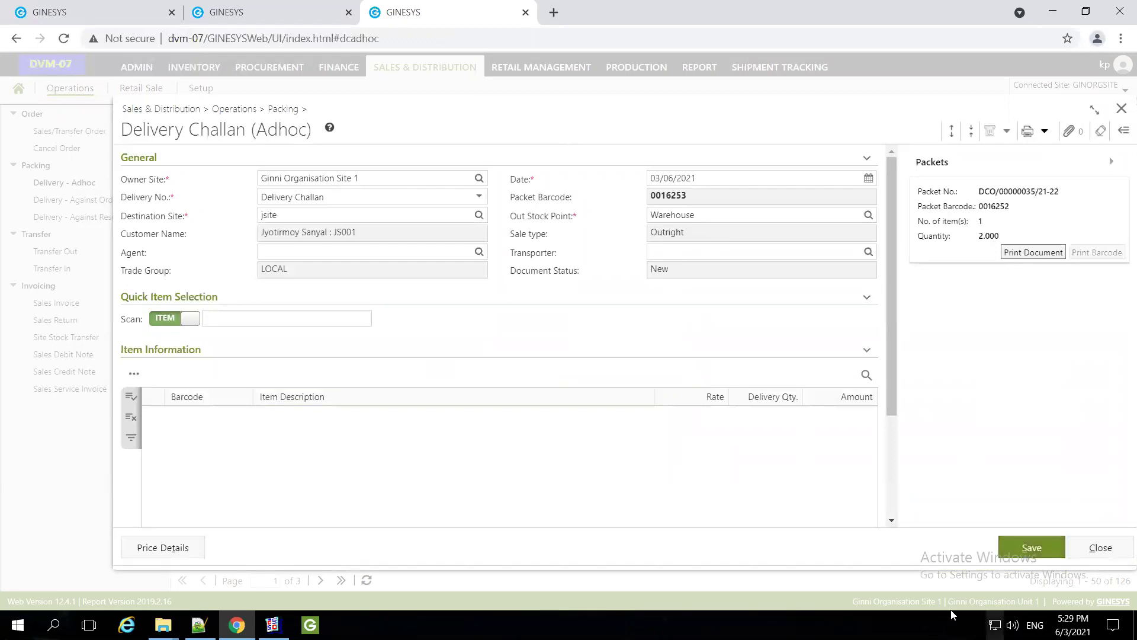
pyautogui.click(640, 373)
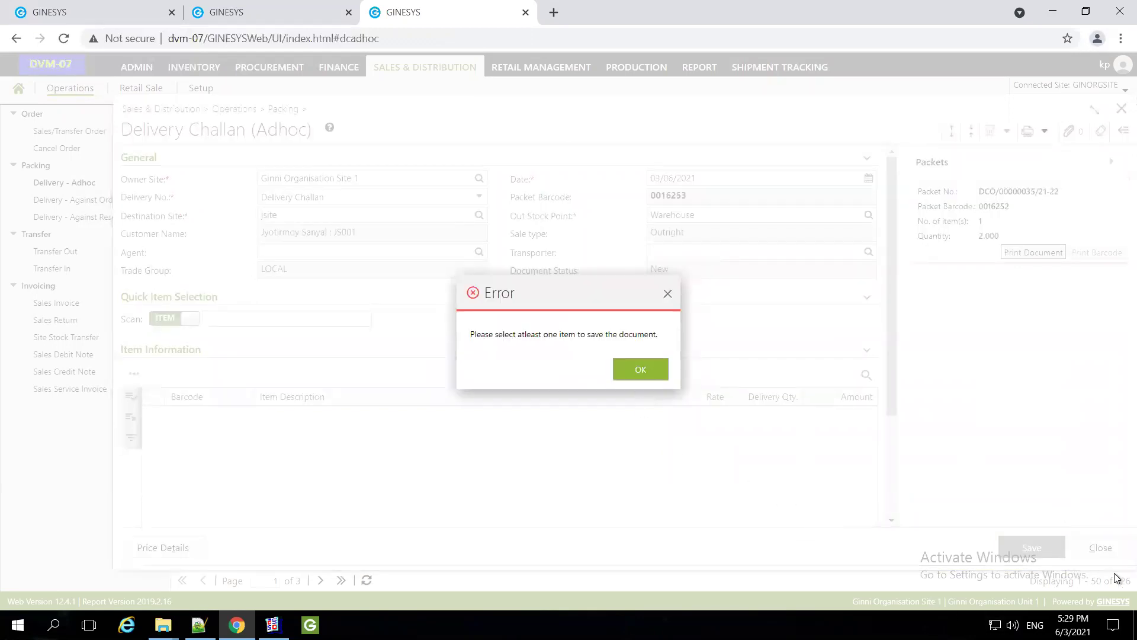
pyautogui.click(1099, 549)
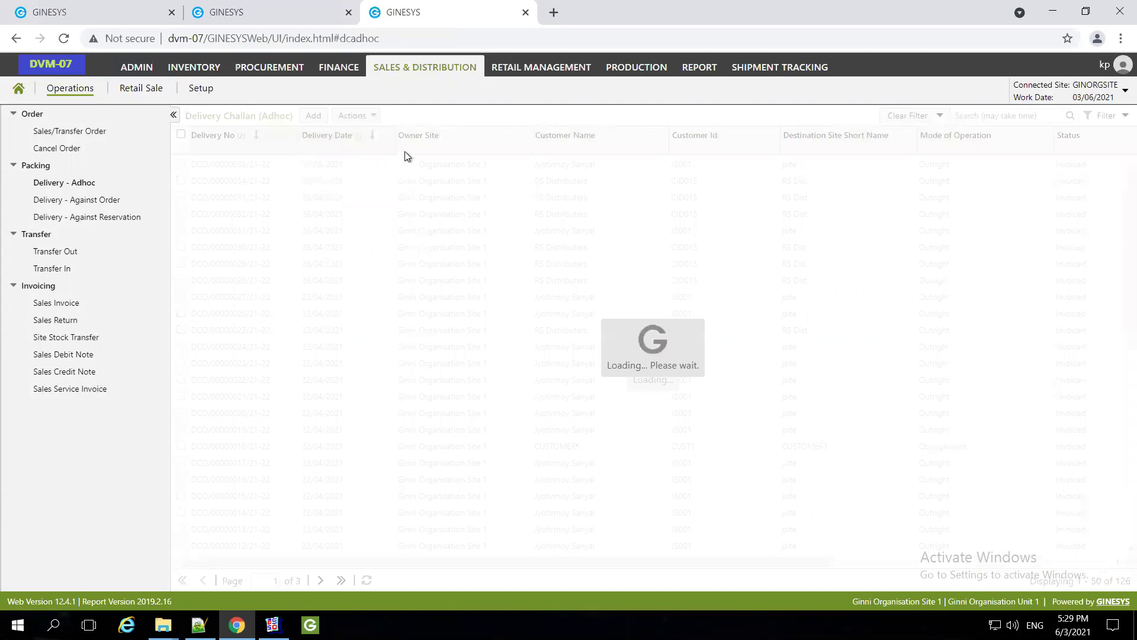
pyautogui.click(94, 12)
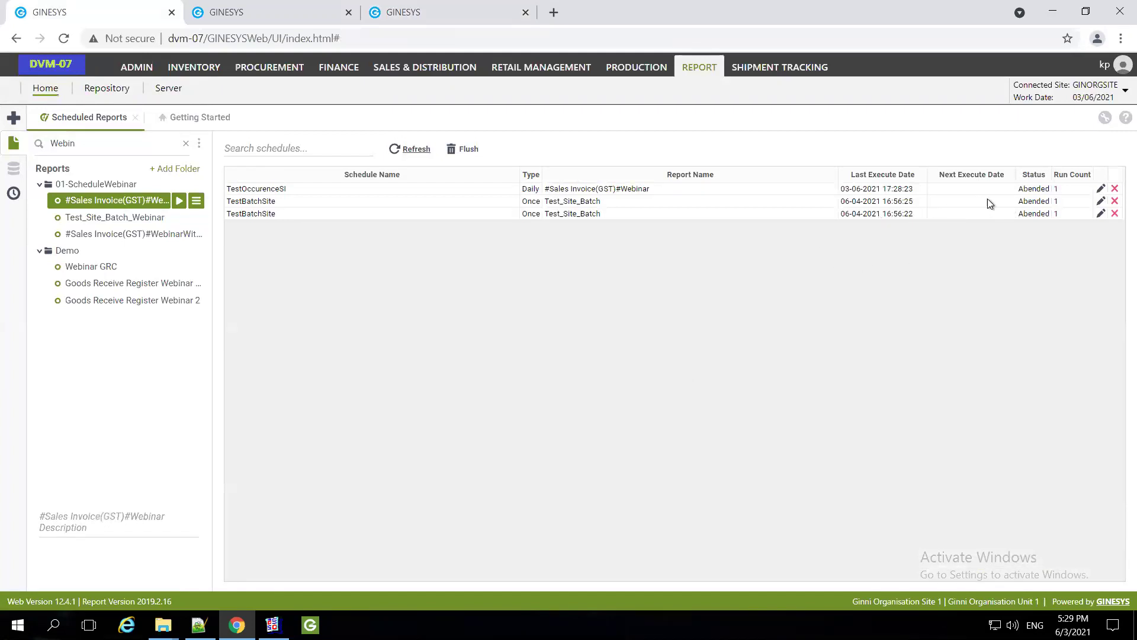
# Re-save TestOccurenceSI's schedule unchanged so it is Ready, next run 17:31:00
pyautogui.click(1101, 188)
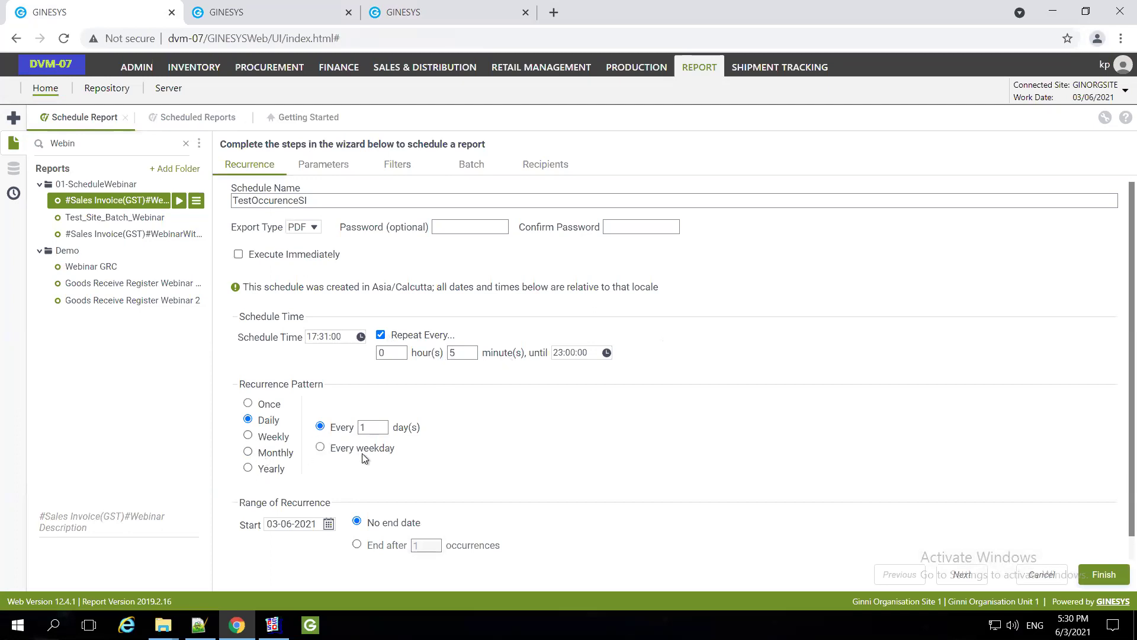
pyautogui.scroll(-2, 362, 453)
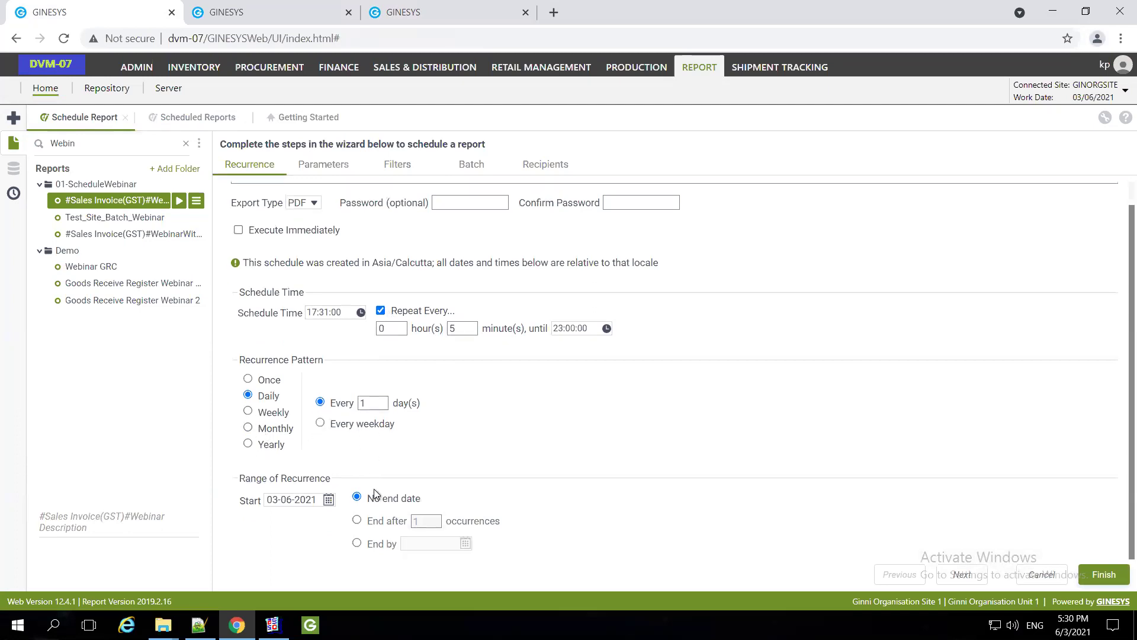
pyautogui.click(322, 165)
pyautogui.click(398, 164)
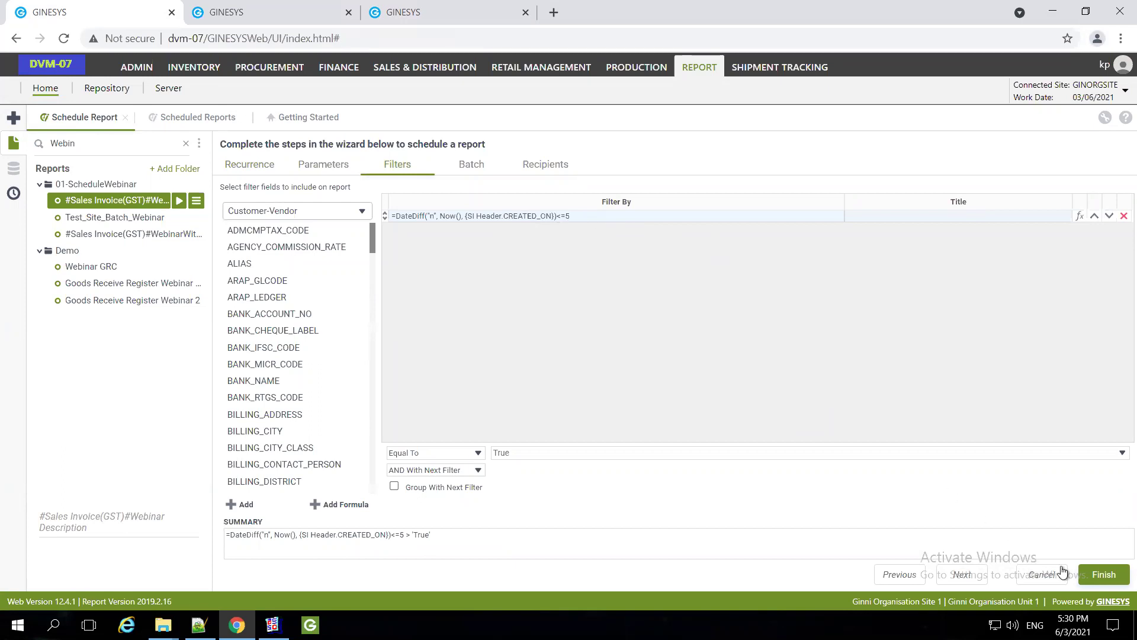
pyautogui.click(1087, 575)
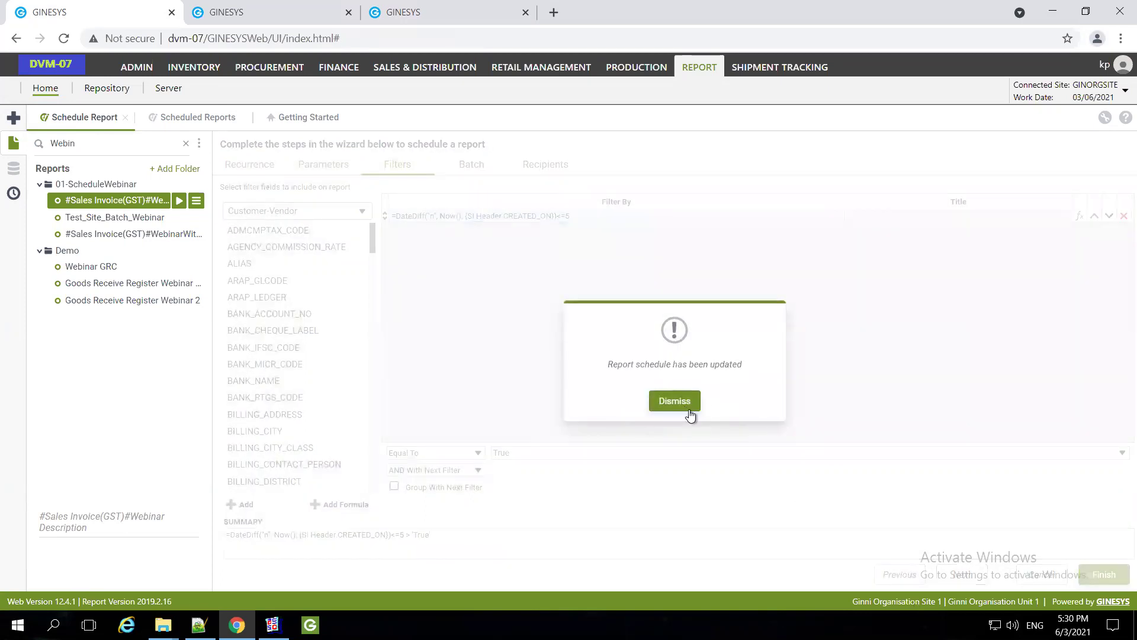
pyautogui.click(675, 402)
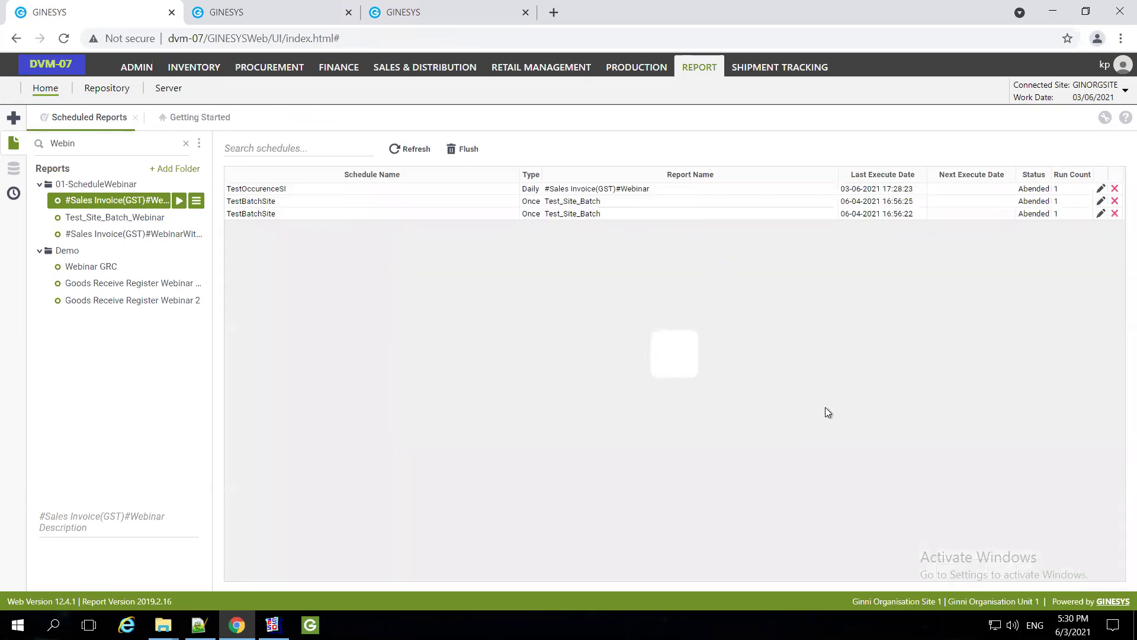
pyautogui.click(416, 149)
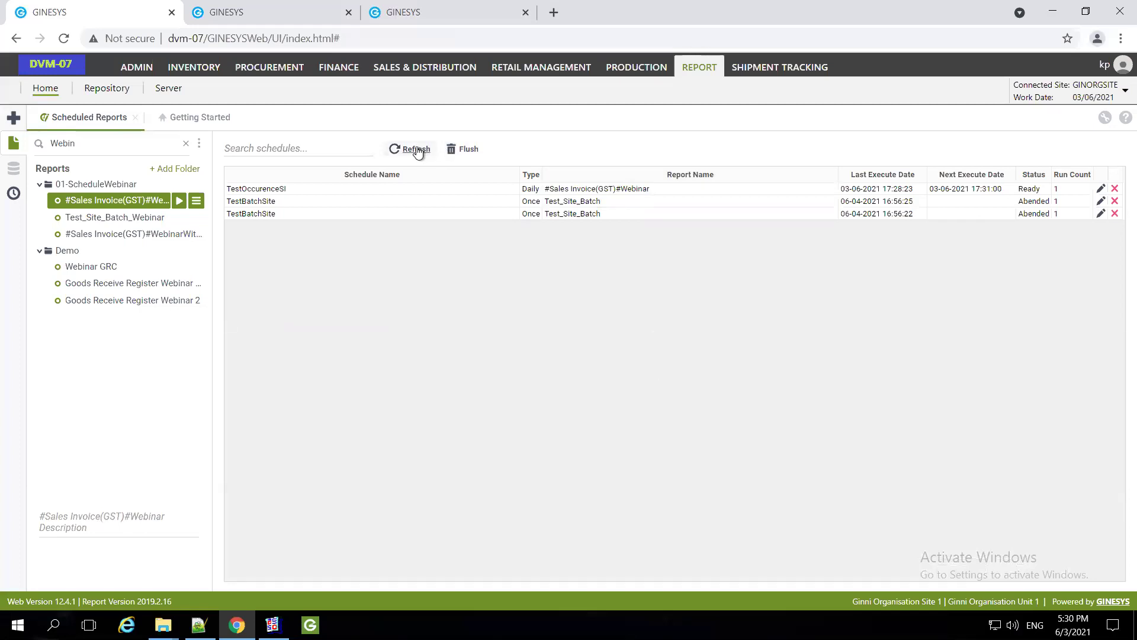
# Refresh Scheduled Reports until TestOccurenceSI goes from Ready through Running to Abended
pyautogui.click(417, 150)
pyautogui.click(409, 149)
pyautogui.click(412, 153)
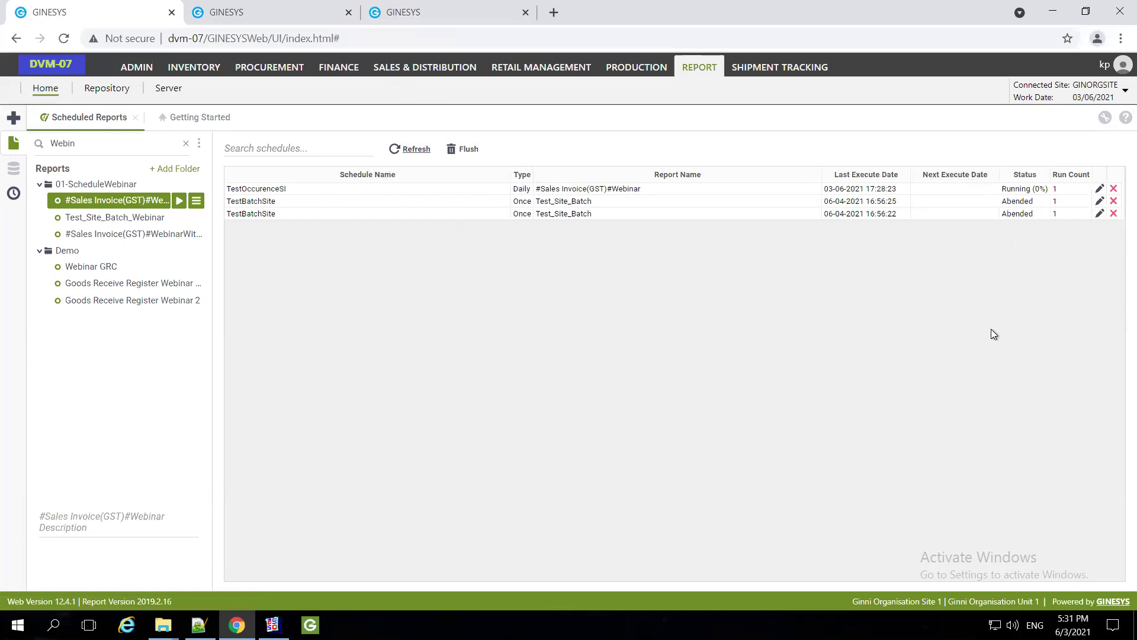
pyautogui.click(417, 150)
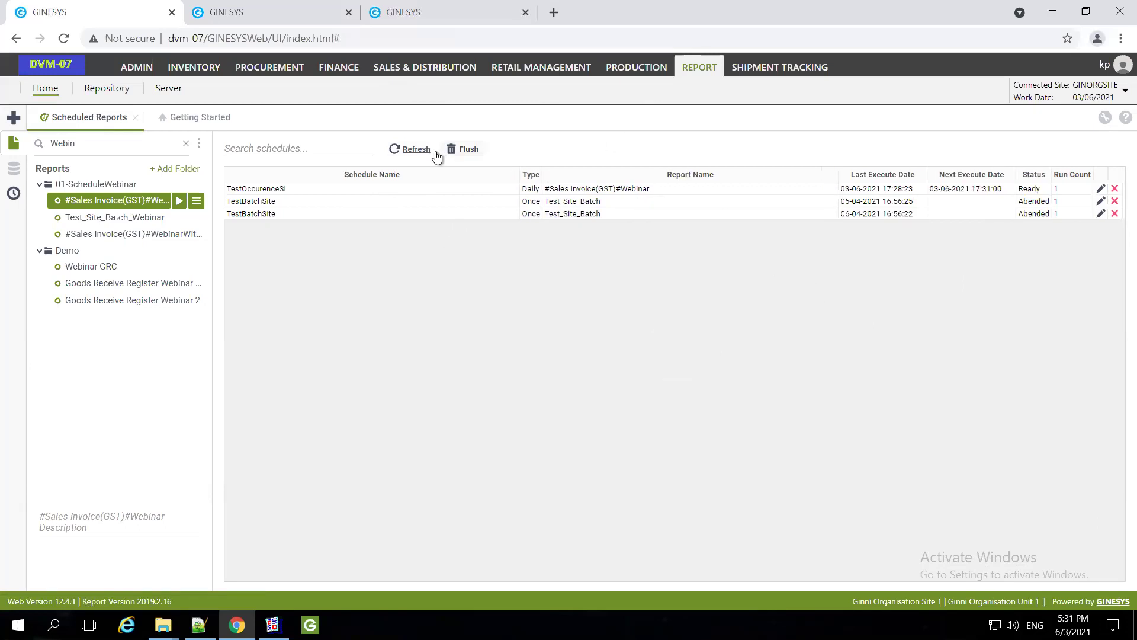
pyautogui.click(409, 149)
pyautogui.click(412, 149)
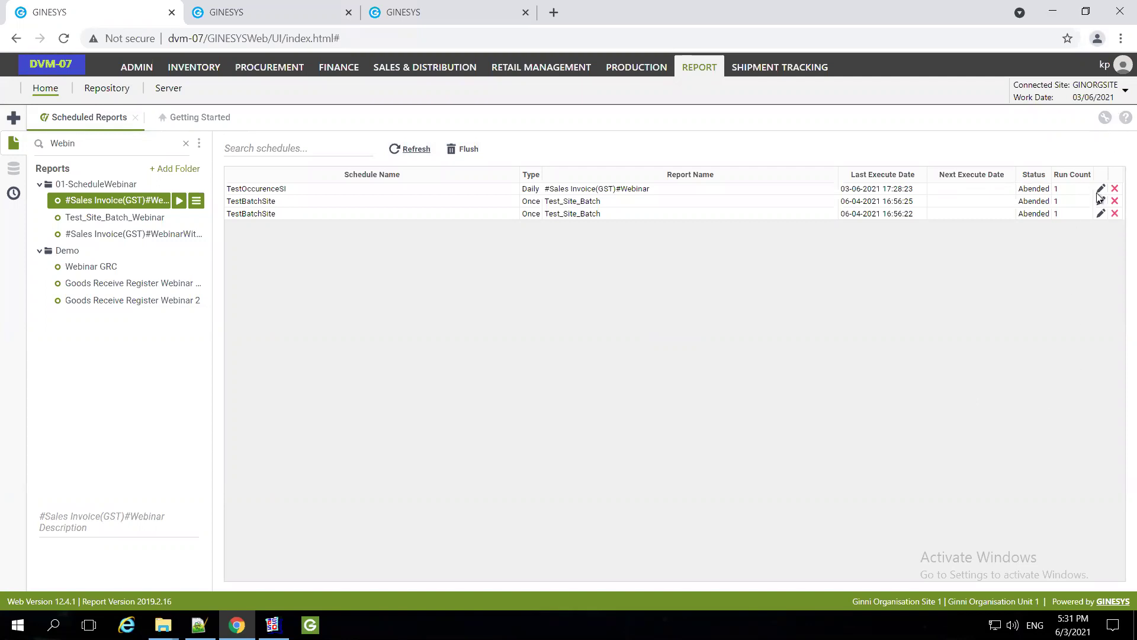
# Open TestOccurenceSI's DateDiff filter formula and remove the Now() start-date argument
pyautogui.click(1100, 214)
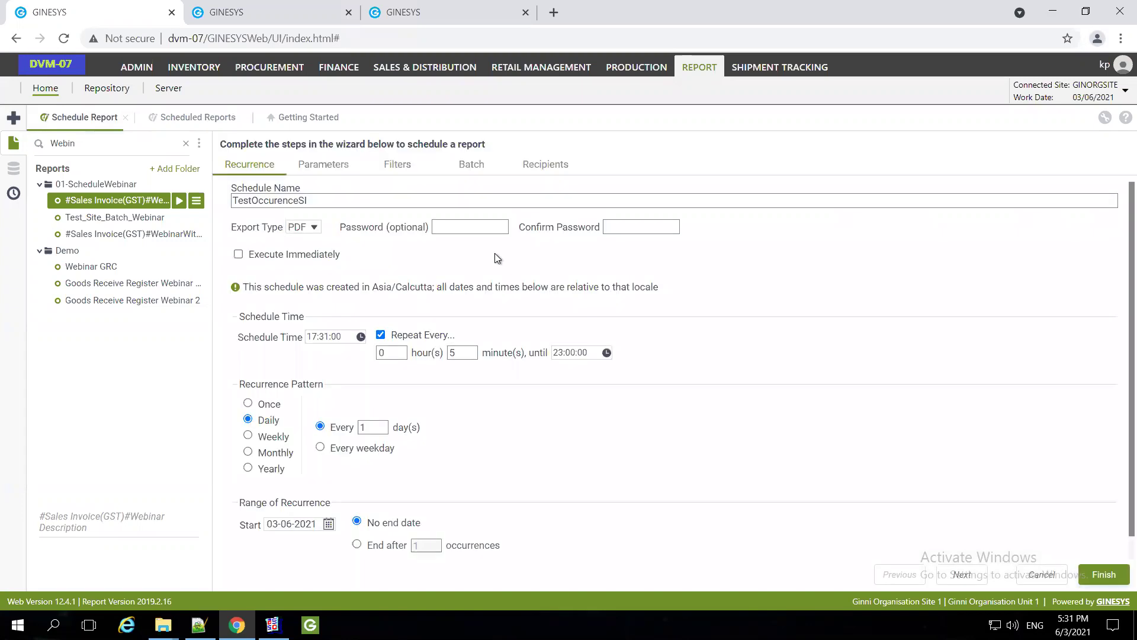
pyautogui.click(397, 166)
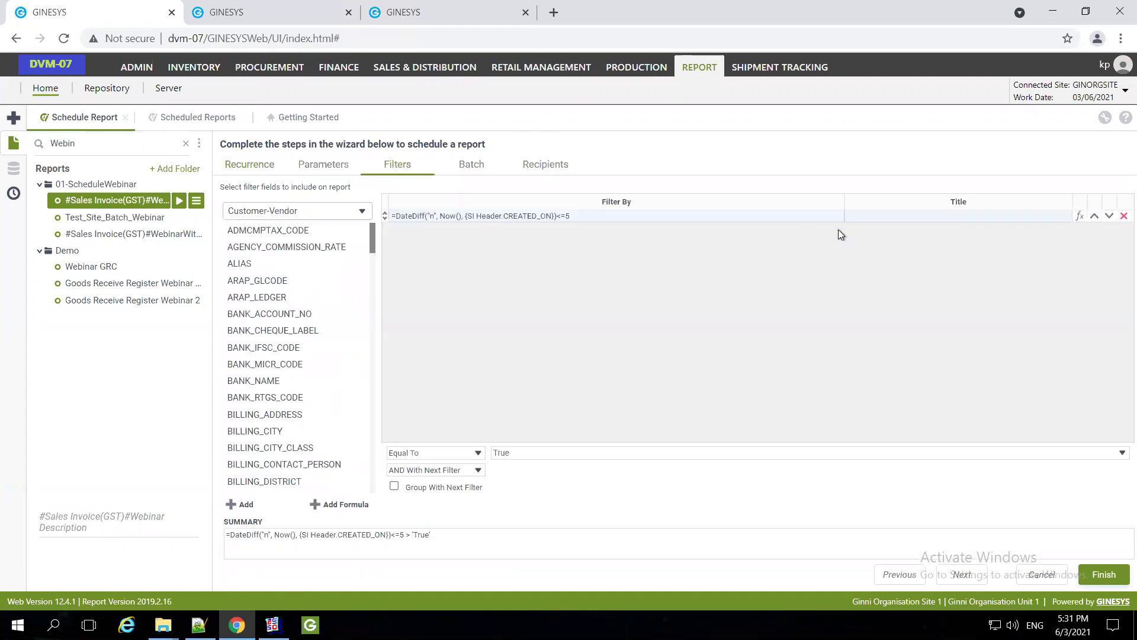
pyautogui.click(1080, 216)
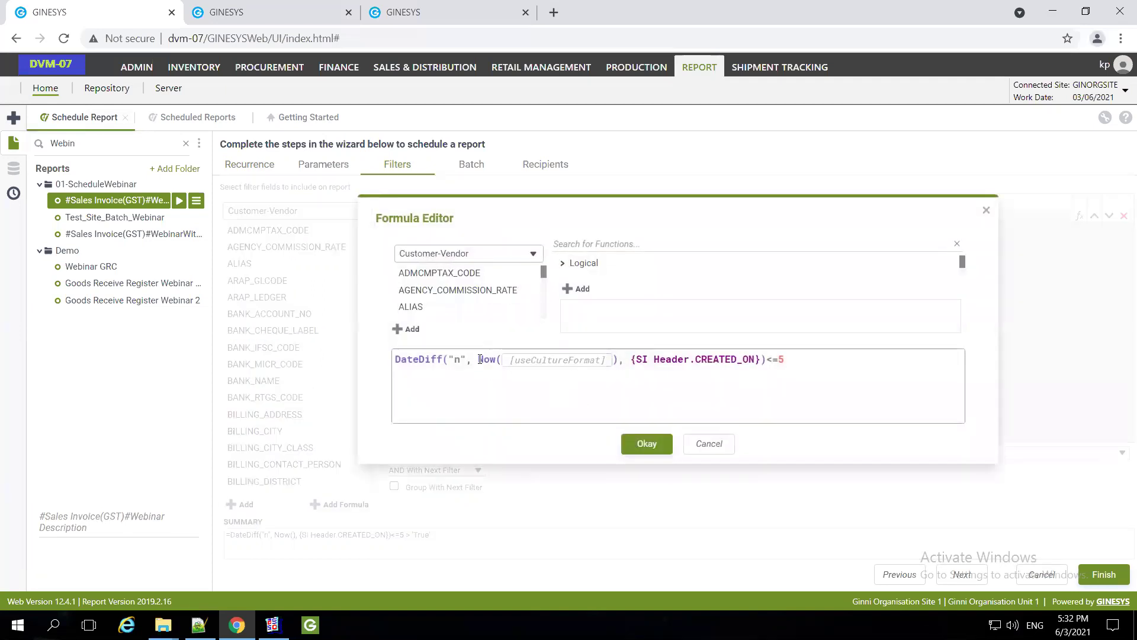
pyautogui.click(589, 361)
pyautogui.click(616, 359)
pyautogui.click(616, 359)
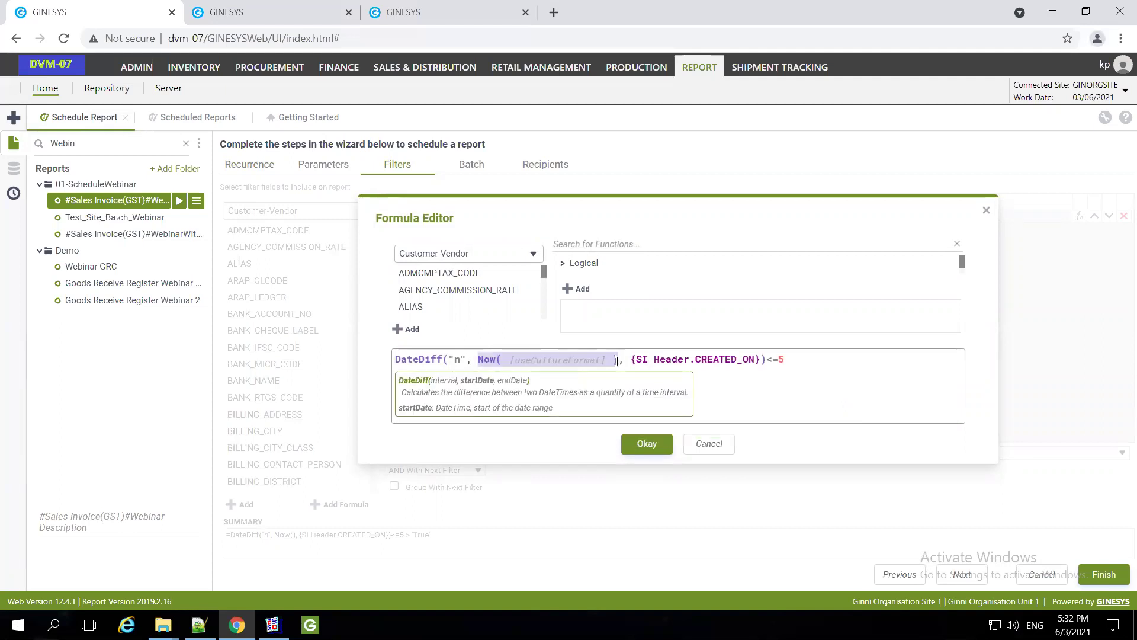
pyautogui.press('BackSpace')
pyautogui.press('Delete')
pyautogui.press('Delete')
pyautogui.hotkey('ctrl', 'space')
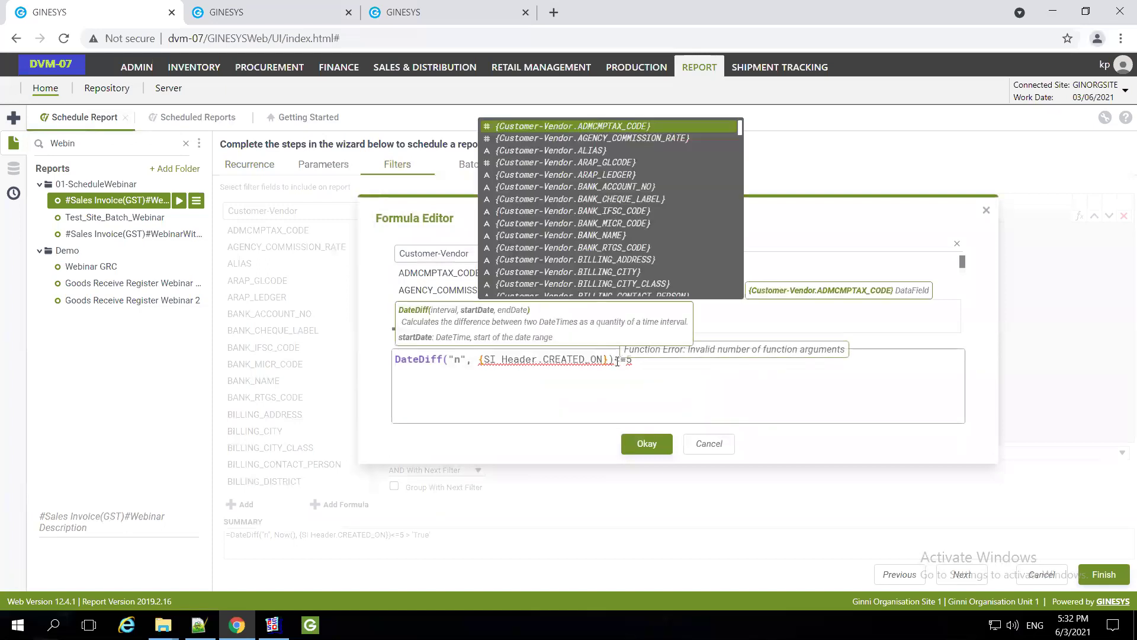
pyautogui.press('BackSpace')
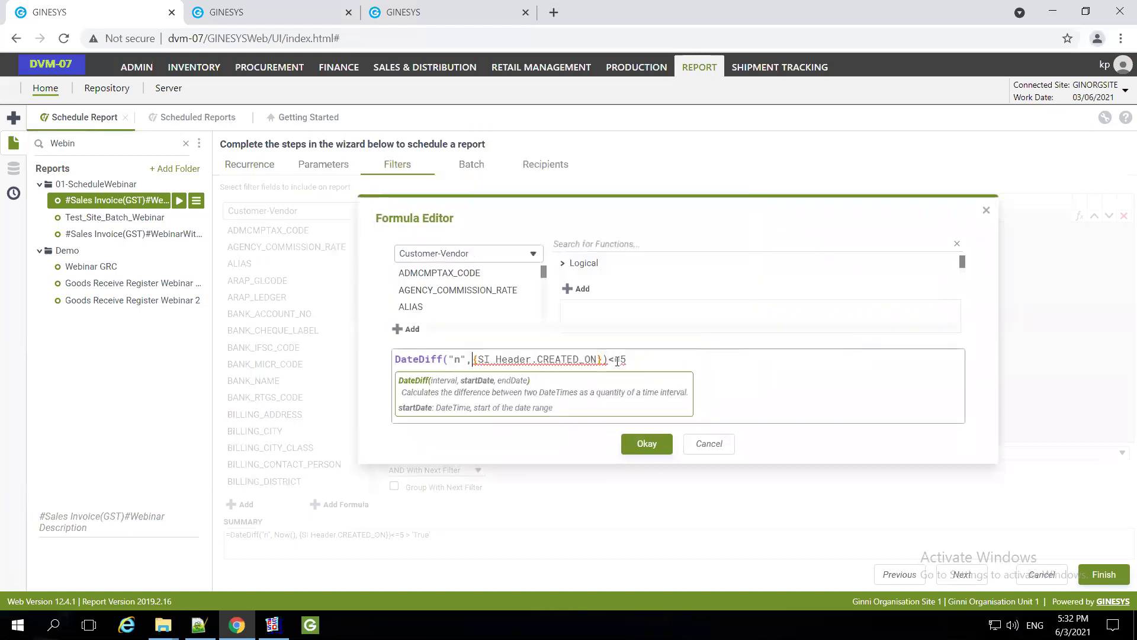
# Add Now() after CREATED_ON, change <=5 to <5, and accept the formula
pyautogui.click(605, 359)
pyautogui.write(',Now()')
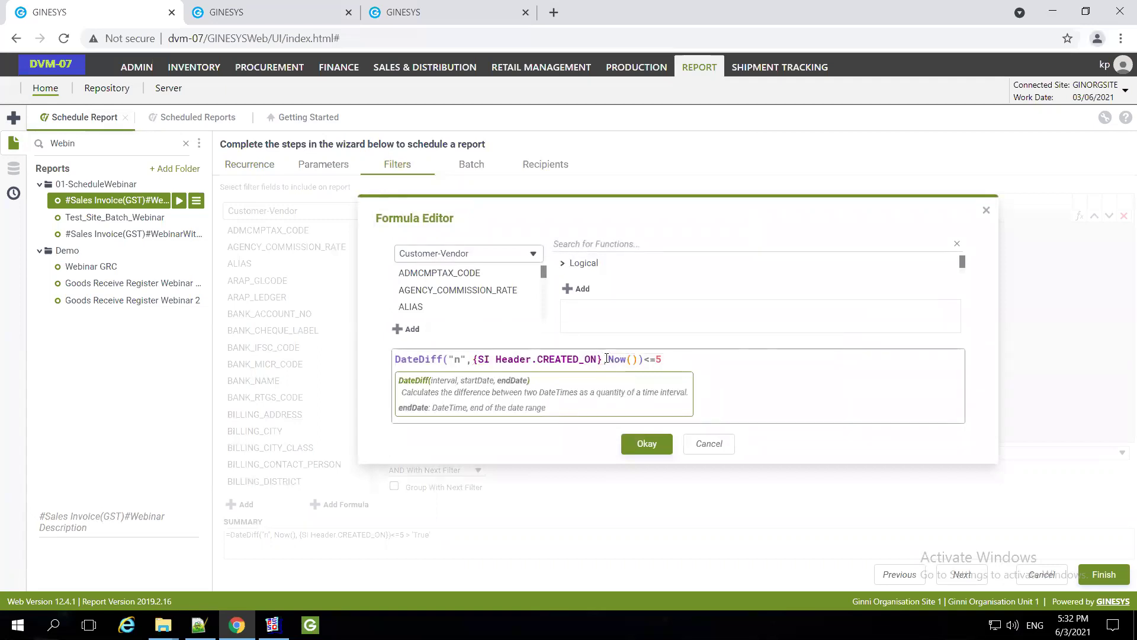
pyautogui.click(655, 359)
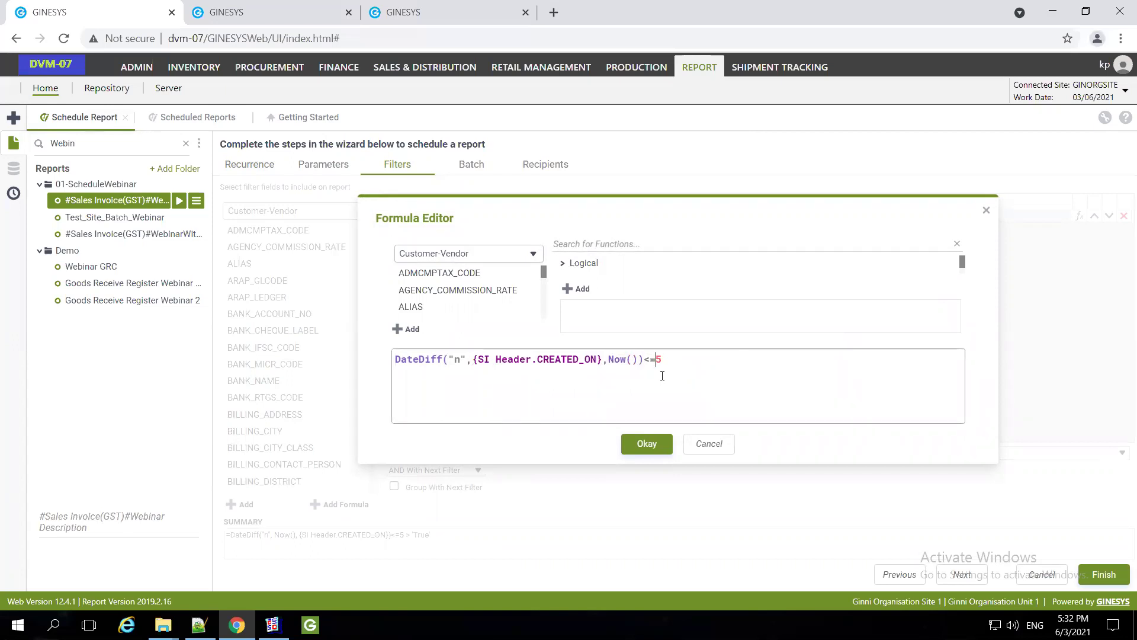
pyautogui.press('BackSpace')
pyautogui.click(646, 444)
pyautogui.click(242, 170)
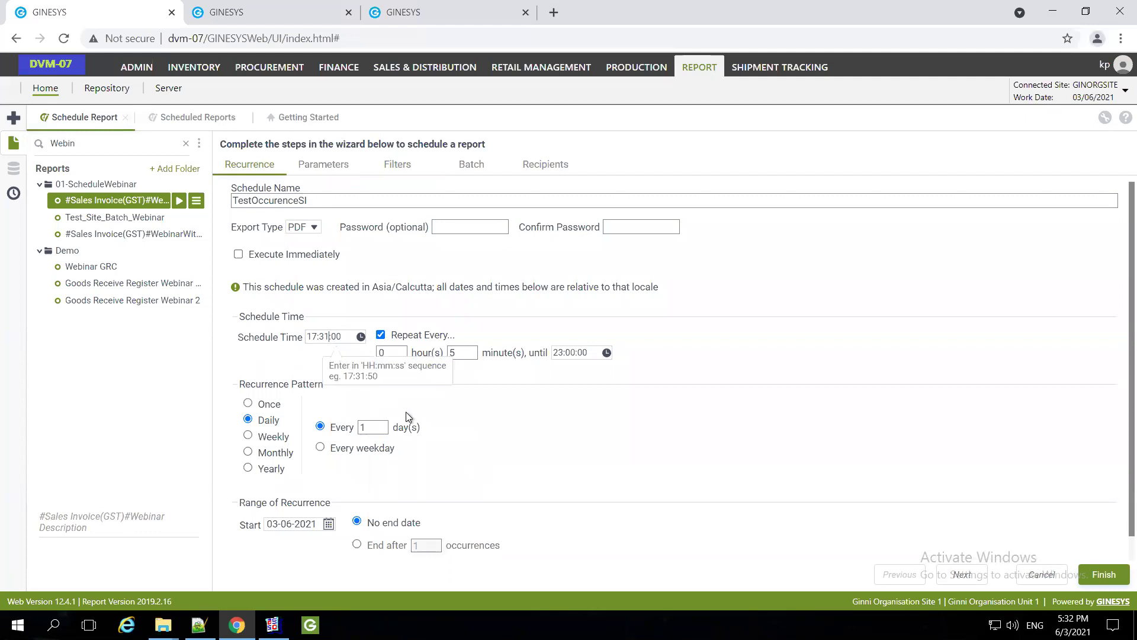
# Set schedule time to 17:33:00 and review the Parameters, Filters, Batch and Recipients settings
pyautogui.press('Up')
pyautogui.press('Up')
pyautogui.click(327, 166)
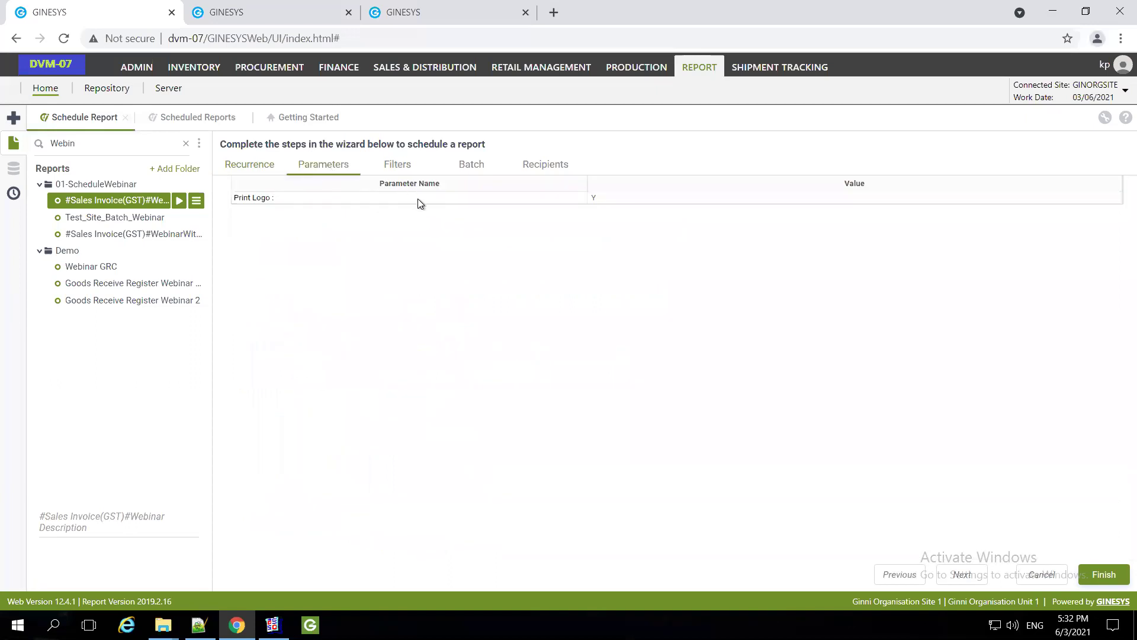
pyautogui.click(391, 164)
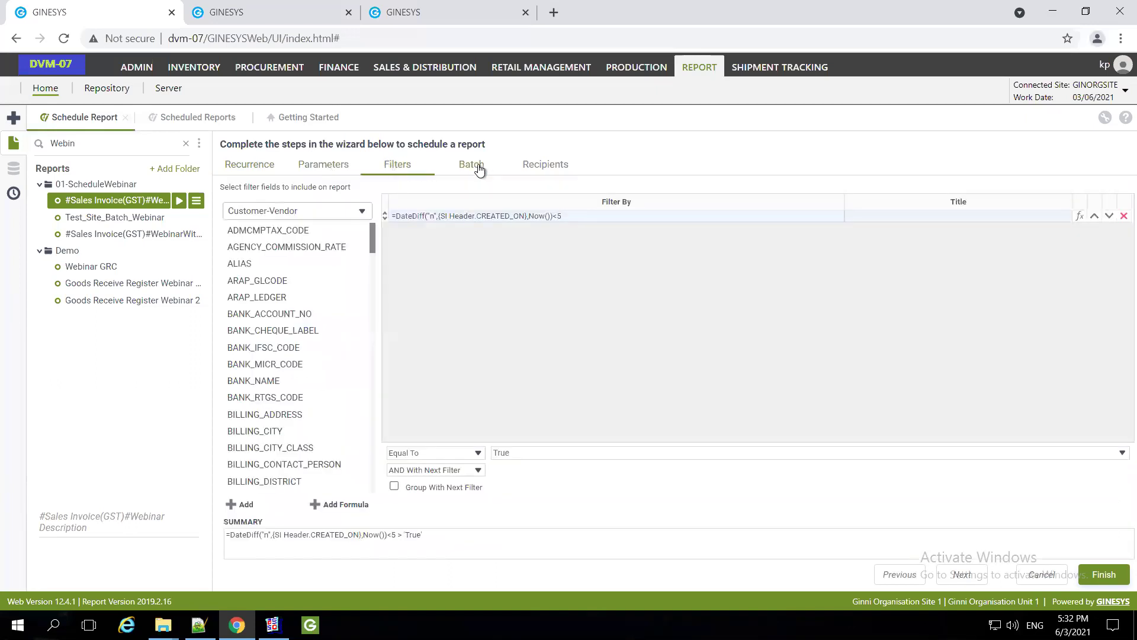
pyautogui.click(480, 170)
pyautogui.click(553, 169)
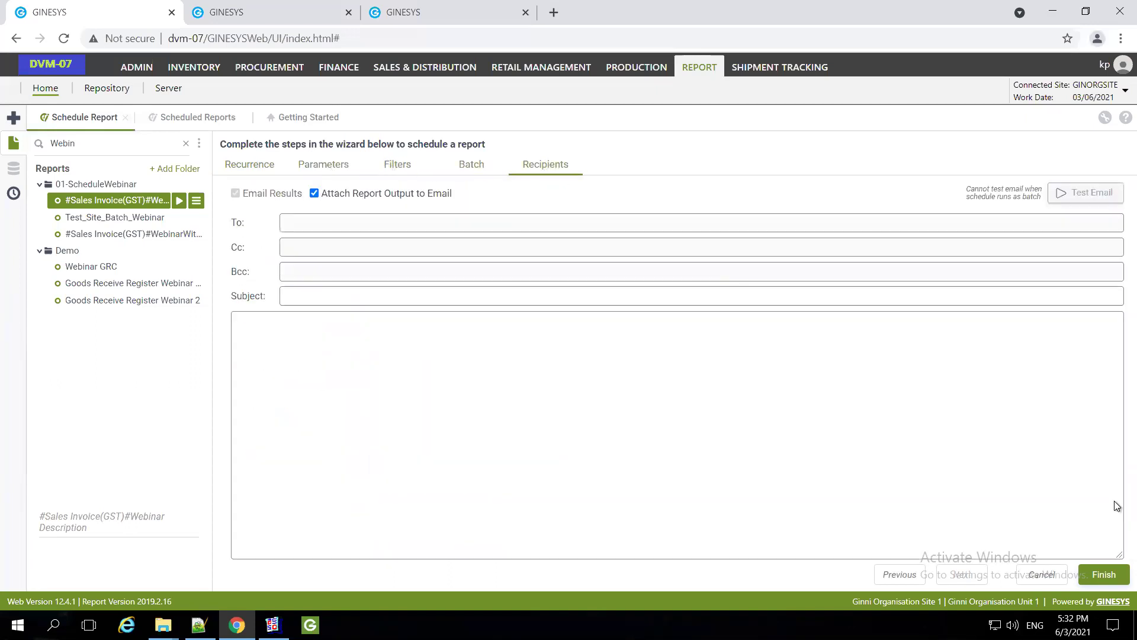
pyautogui.click(471, 164)
# Pick a customer billing field for batch e-mails and save the updated schedule
pyautogui.scroll(-2, 307, 468)
pyautogui.scroll(-5, 307, 471)
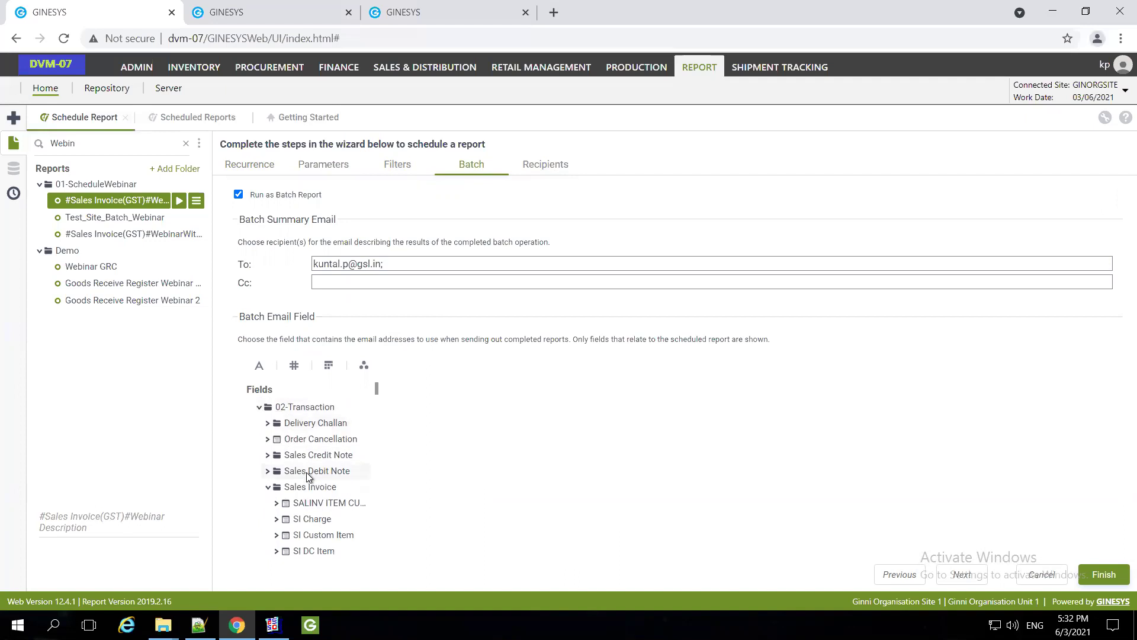
pyautogui.scroll(-5, 308, 476)
pyautogui.click(332, 541)
pyautogui.scroll(-1, 355, 522)
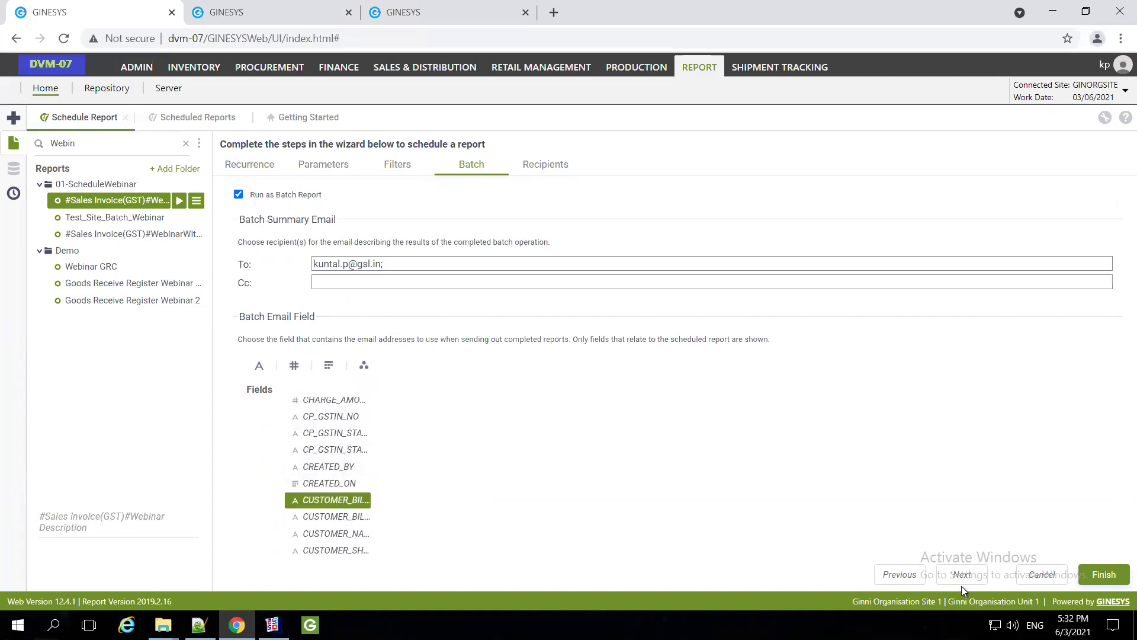
pyautogui.click(1096, 570)
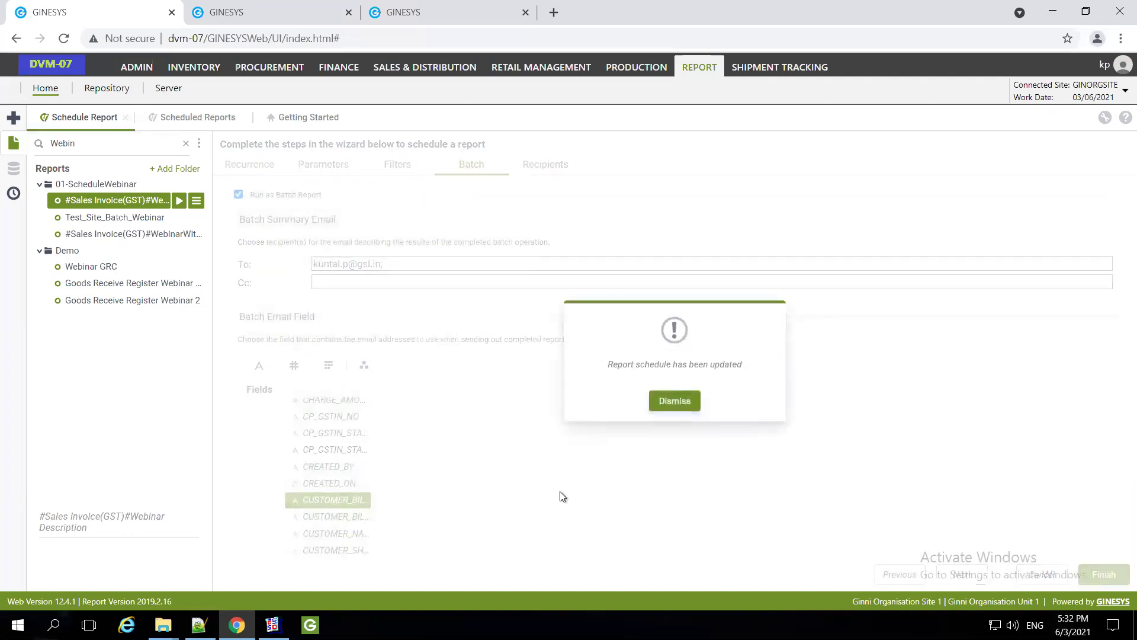
pyautogui.click(671, 406)
pyautogui.click(163, 623)
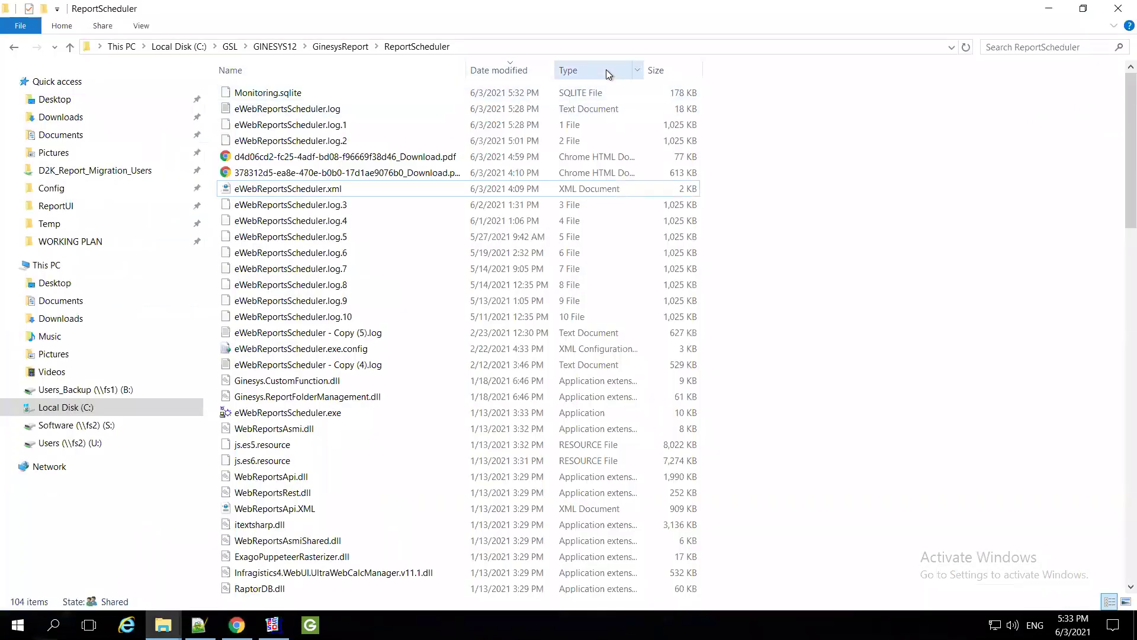
# Open eWebReportsScheduler.log and mark the BatchJob NullReferenceException lines at its end
pyautogui.click(603, 70)
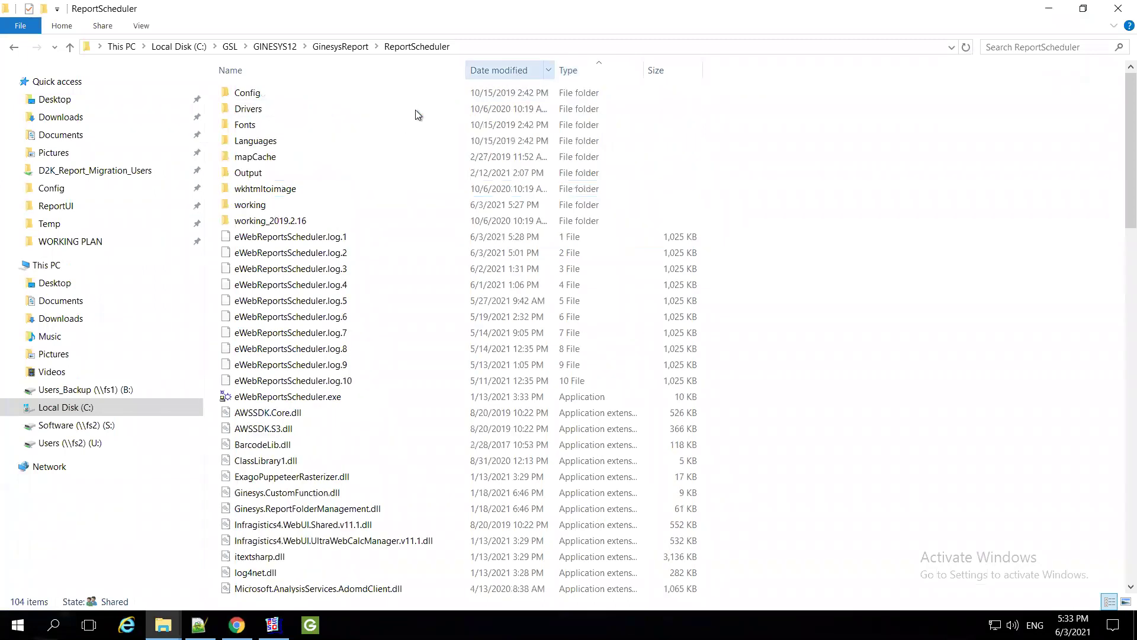
pyautogui.doubleClick(343, 109)
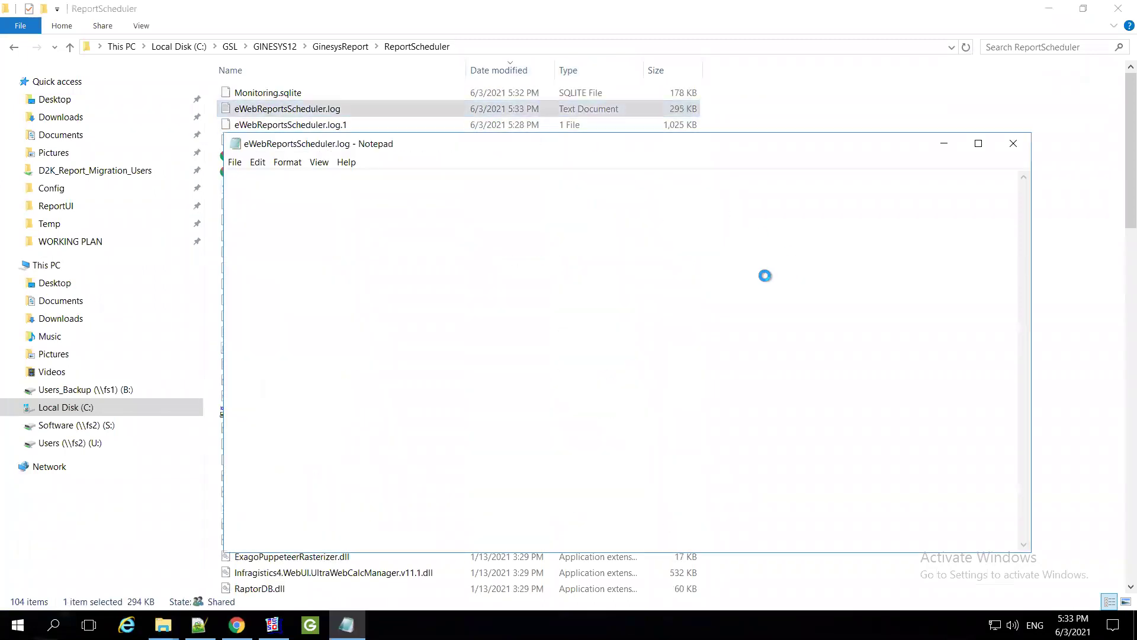
pyautogui.click(556, 231)
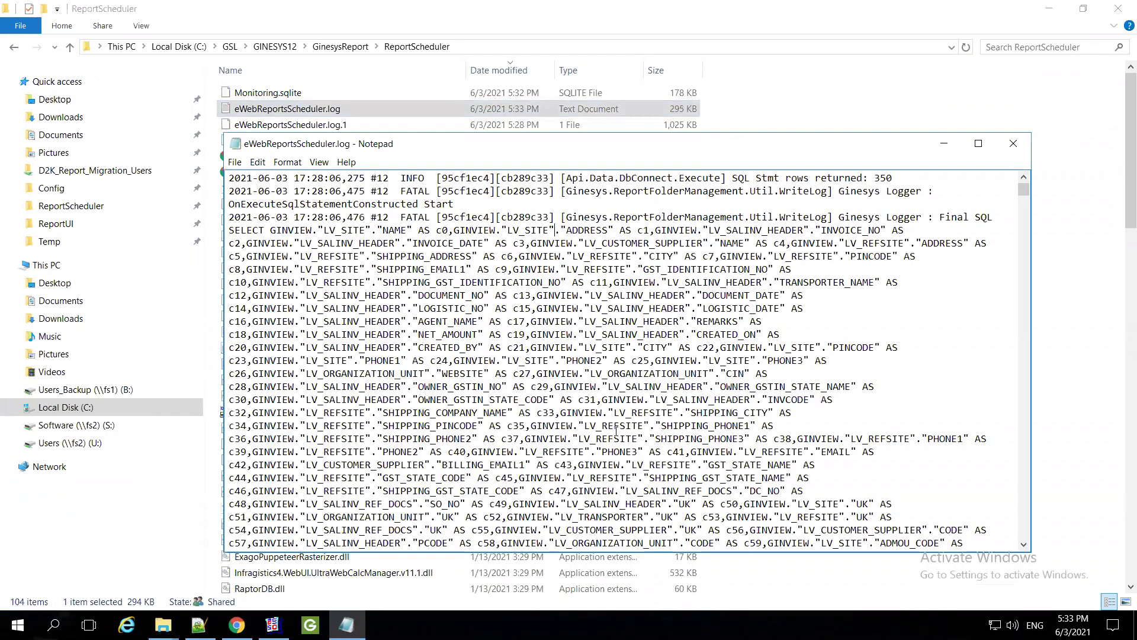
pyautogui.hotkey('ctrl', 'End')
pyautogui.moveTo(756, 438); pyautogui.dragTo(578, 438)
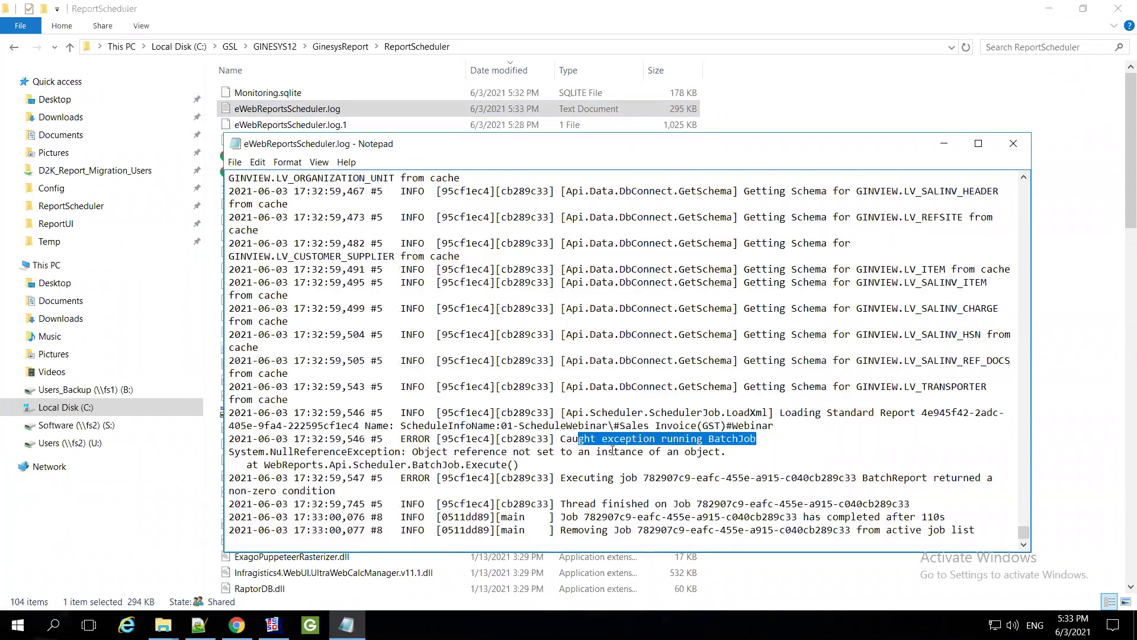
pyautogui.moveTo(726, 451); pyautogui.dragTo(412, 451)
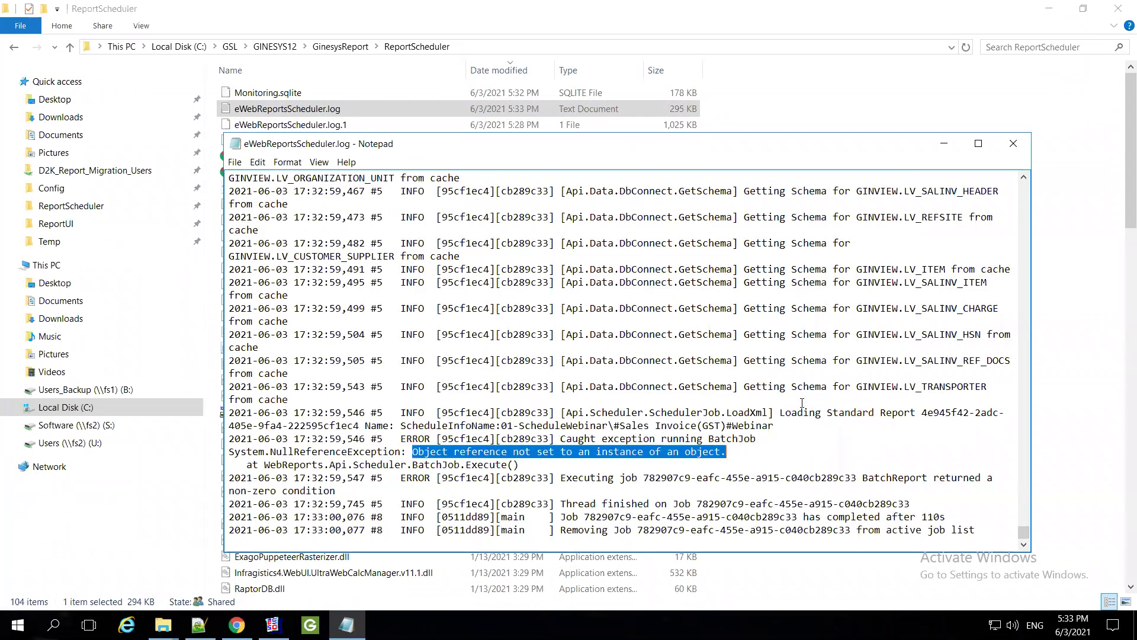
# Maximize the log and mark the schema-loading lines preceding the error
pyautogui.scroll(5, 764, 445)
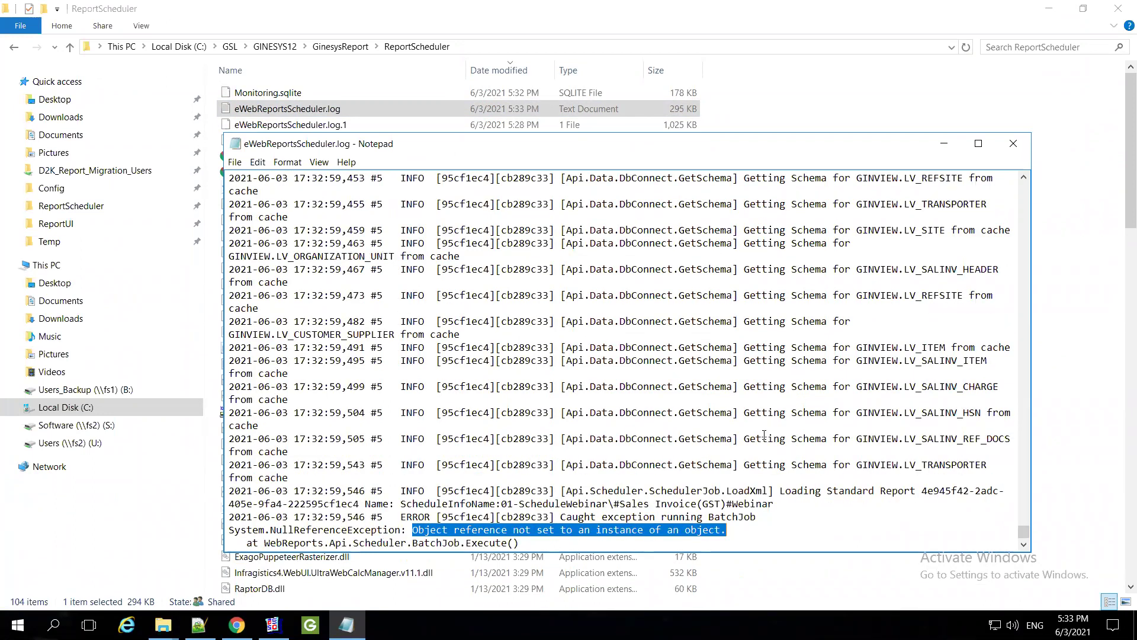
pyautogui.scroll(7, 764, 435)
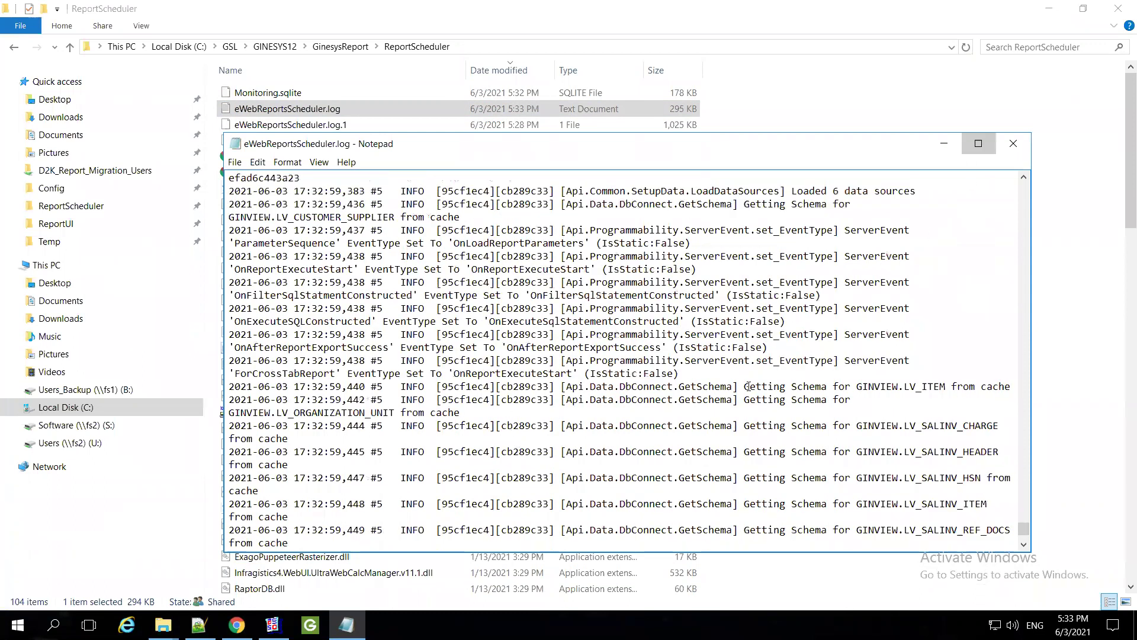
pyautogui.press('super+Up')
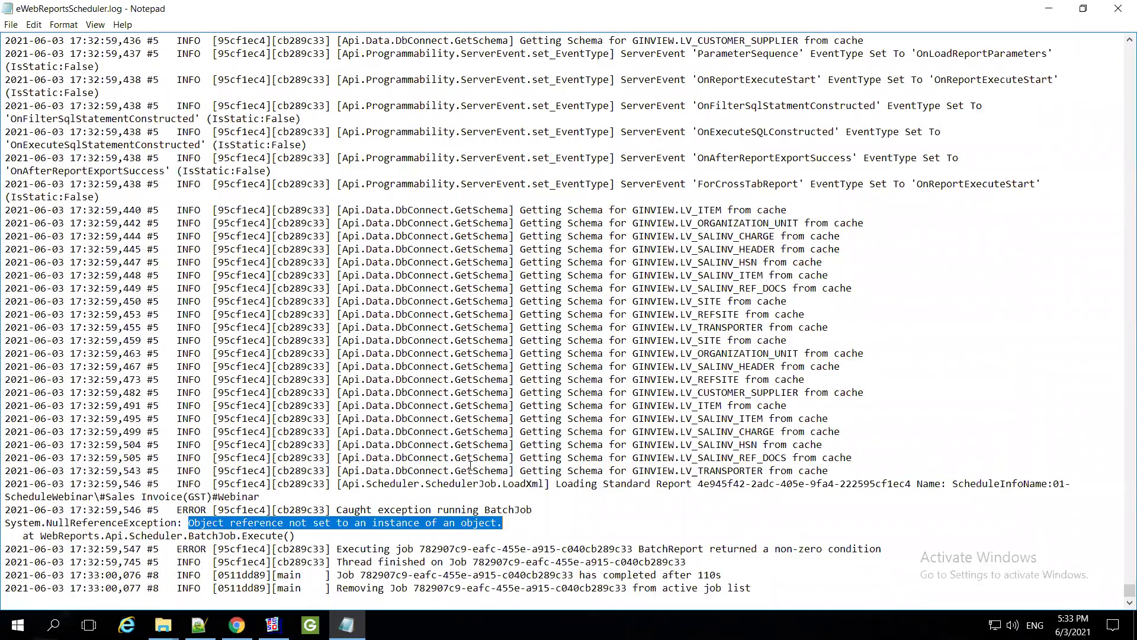
pyautogui.moveTo(644, 353); pyautogui.dragTo(753, 444)
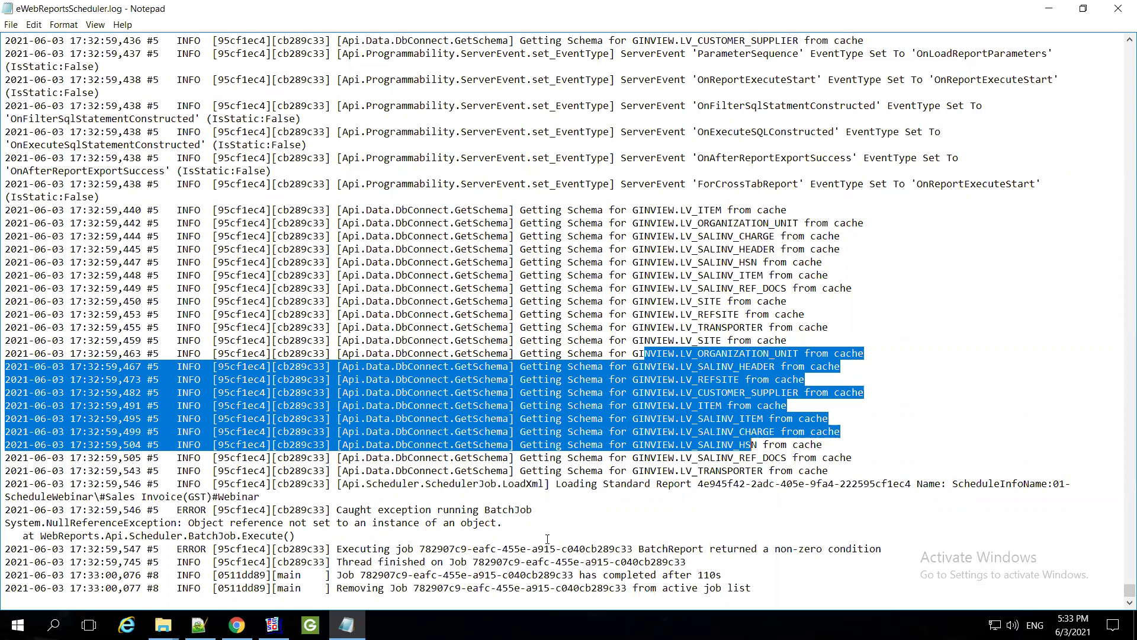
pyautogui.click(779, 476)
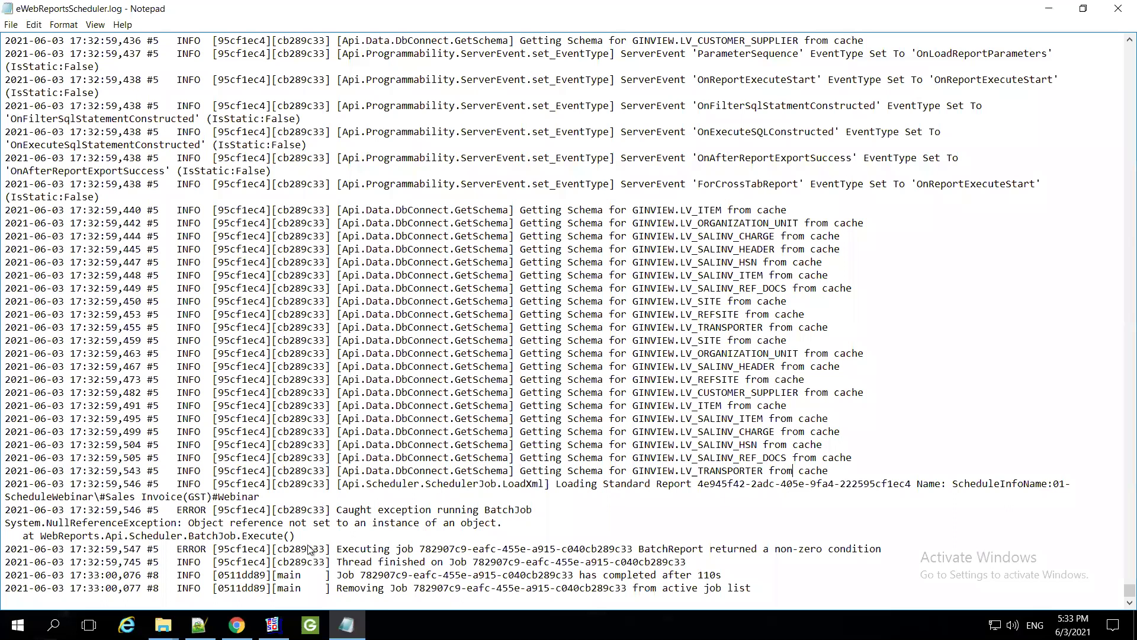
pyautogui.click(163, 625)
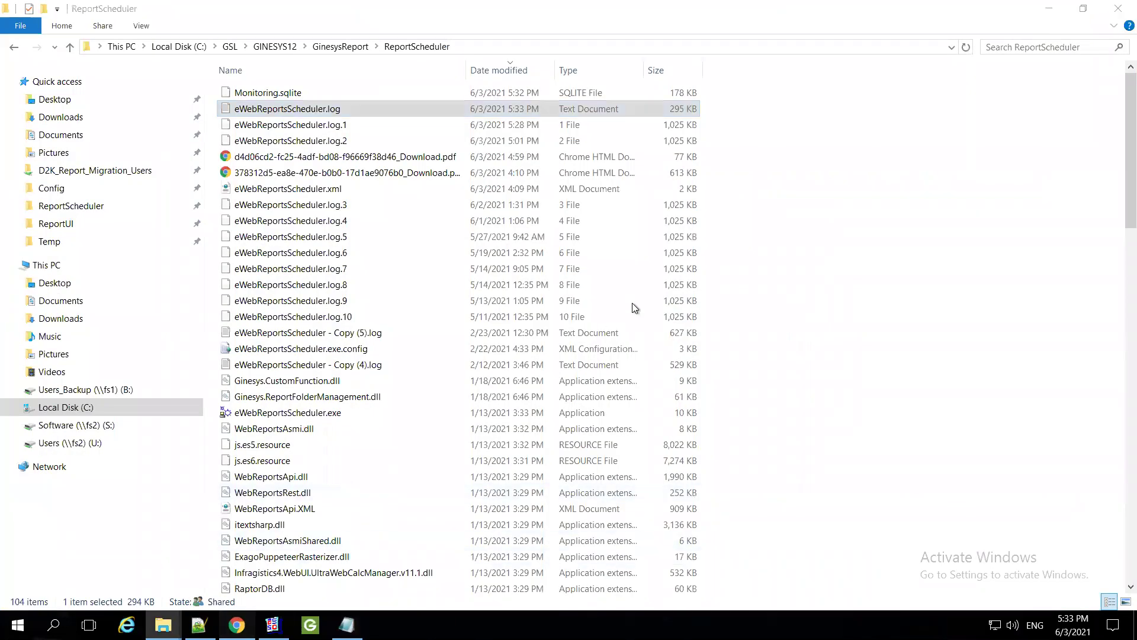
pyautogui.hotkey('alt', 'Tab')
# Refresh Scheduled Reports three times to see TestOccurenceSI Abended at 17:32:59
pyautogui.click(413, 150)
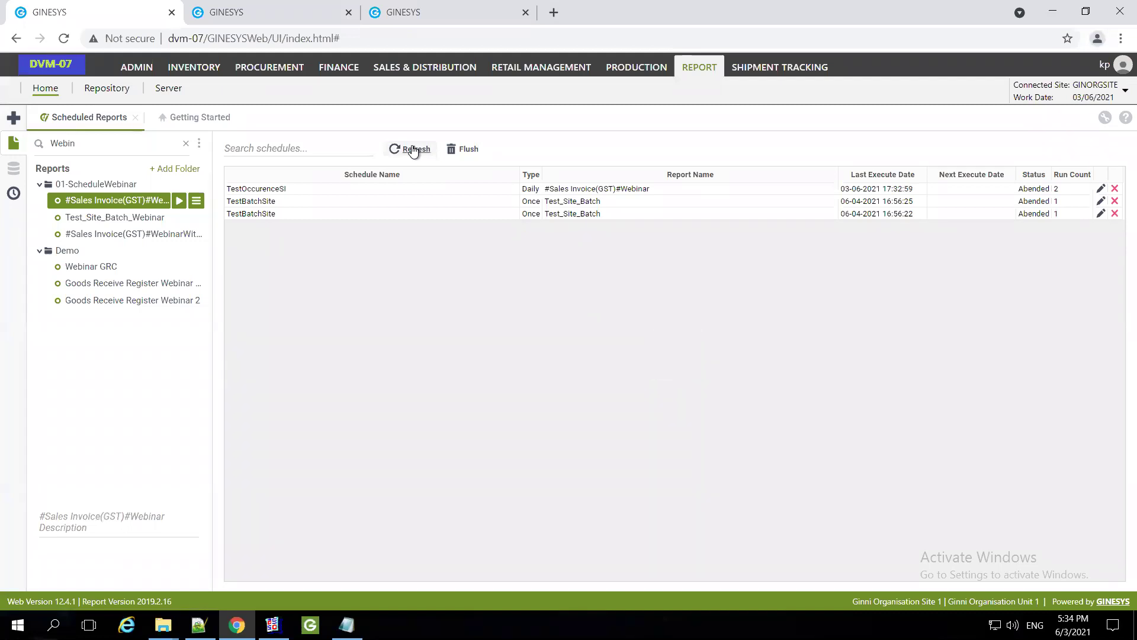
pyautogui.click(413, 149)
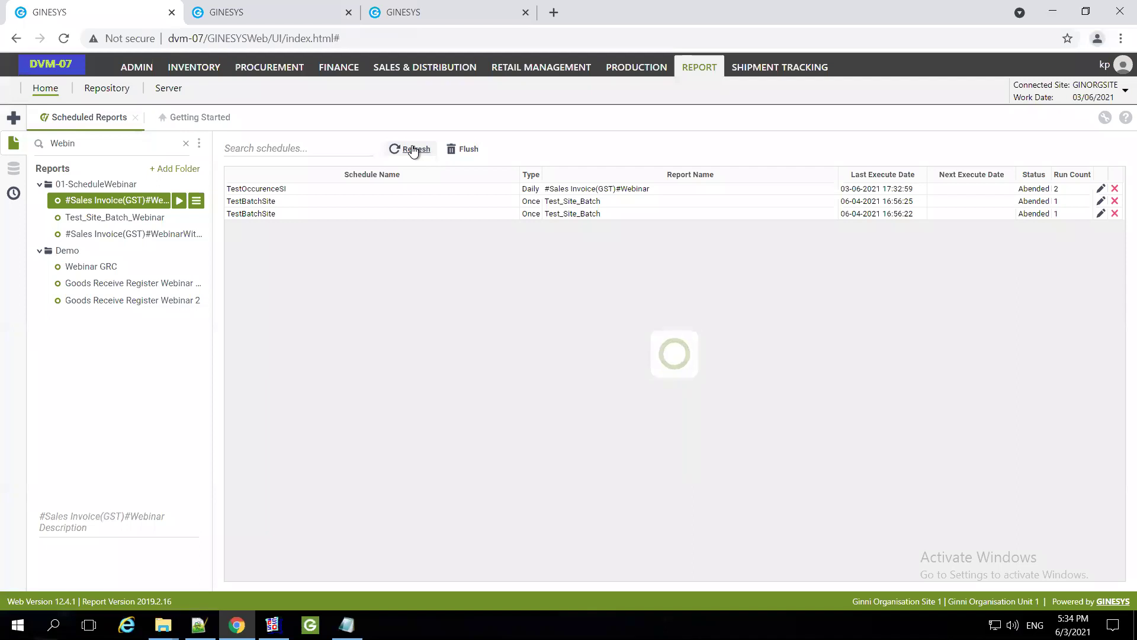
pyautogui.click(413, 150)
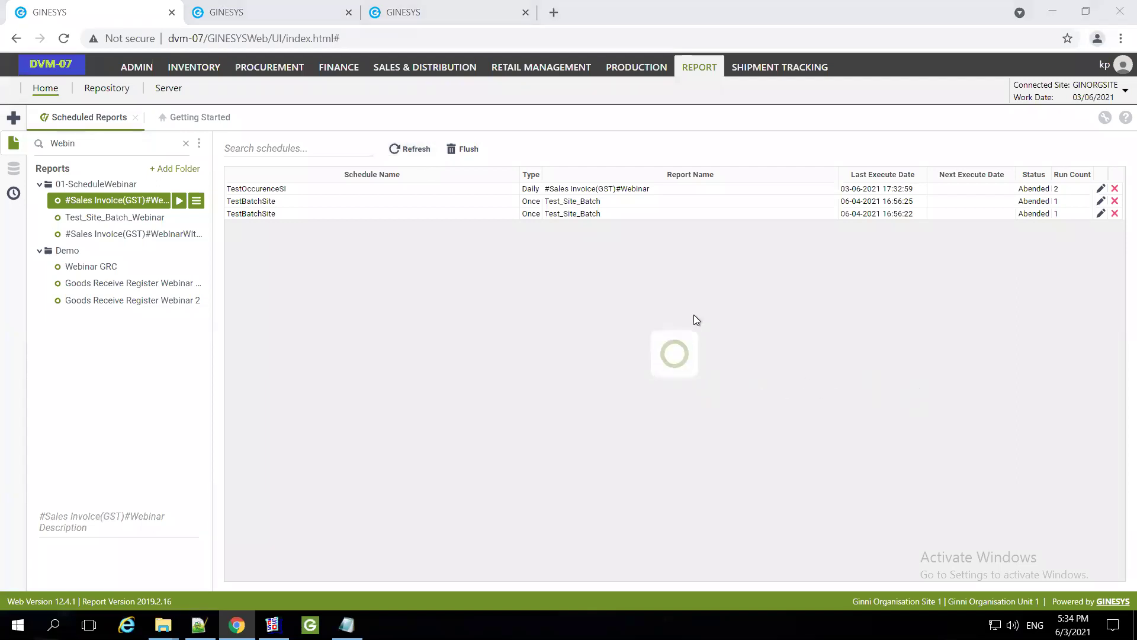
pyautogui.hotkey('alt', 'Tab')
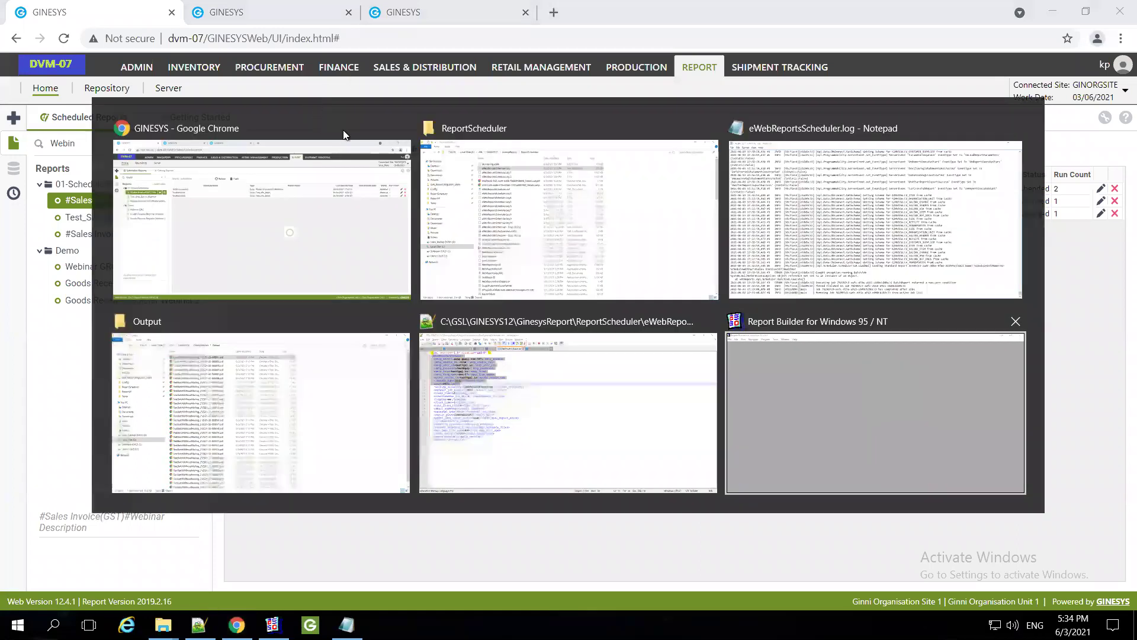
pyautogui.click(432, 151)
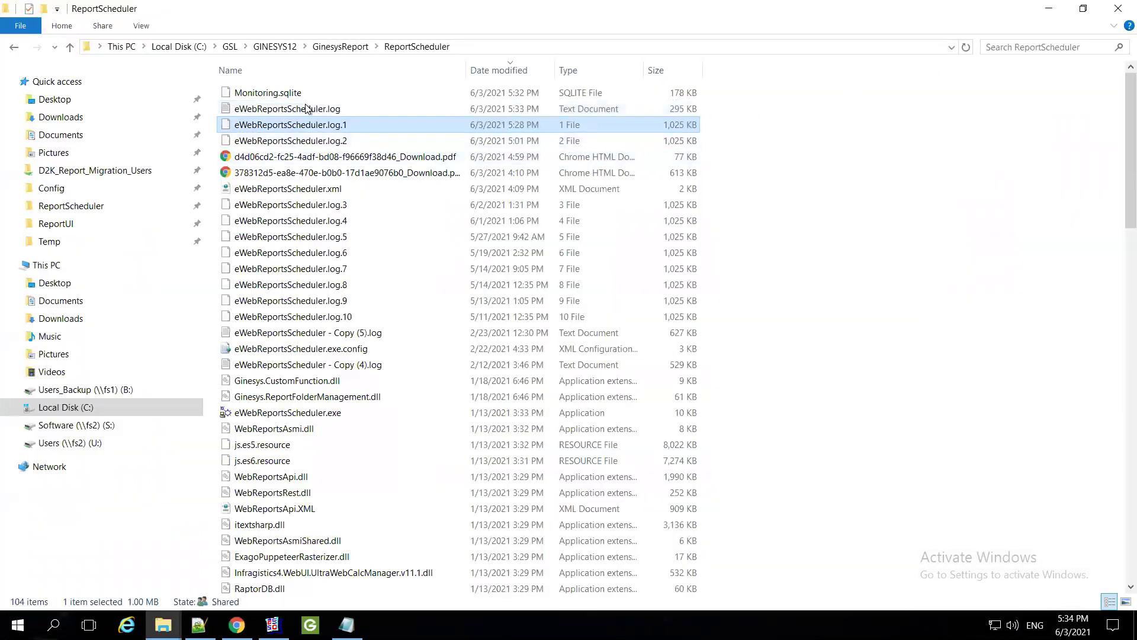
# Open eWebReportsScheduler.log in Notepad++ and select the SchedulerJob.LoadXml call on line 1694
pyautogui.click(306, 112)
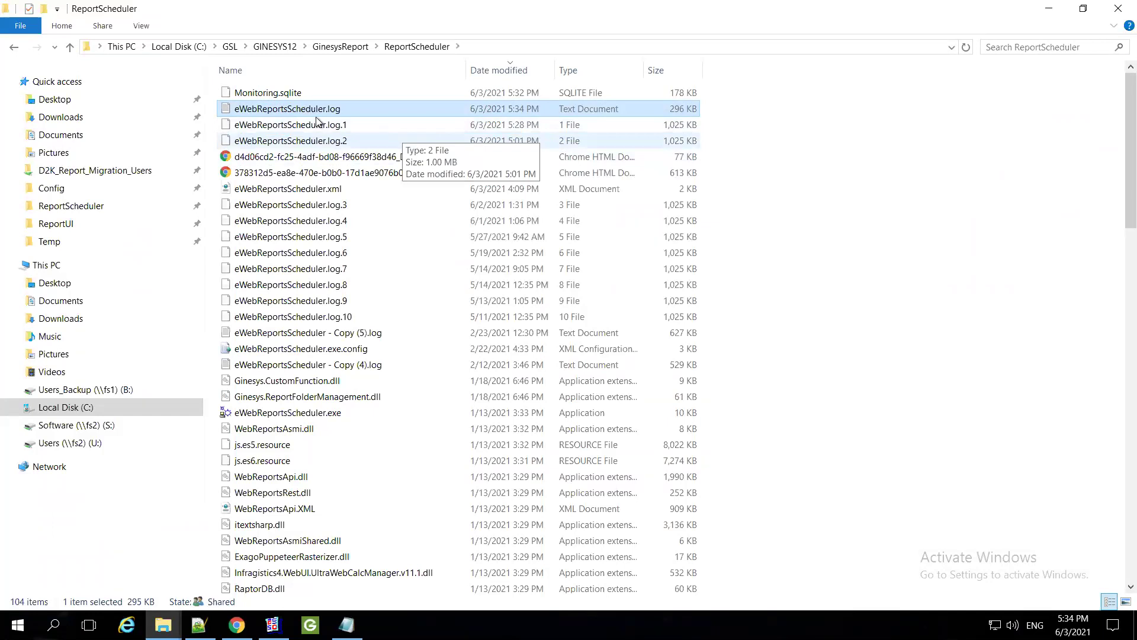
pyautogui.rightClick(306, 110)
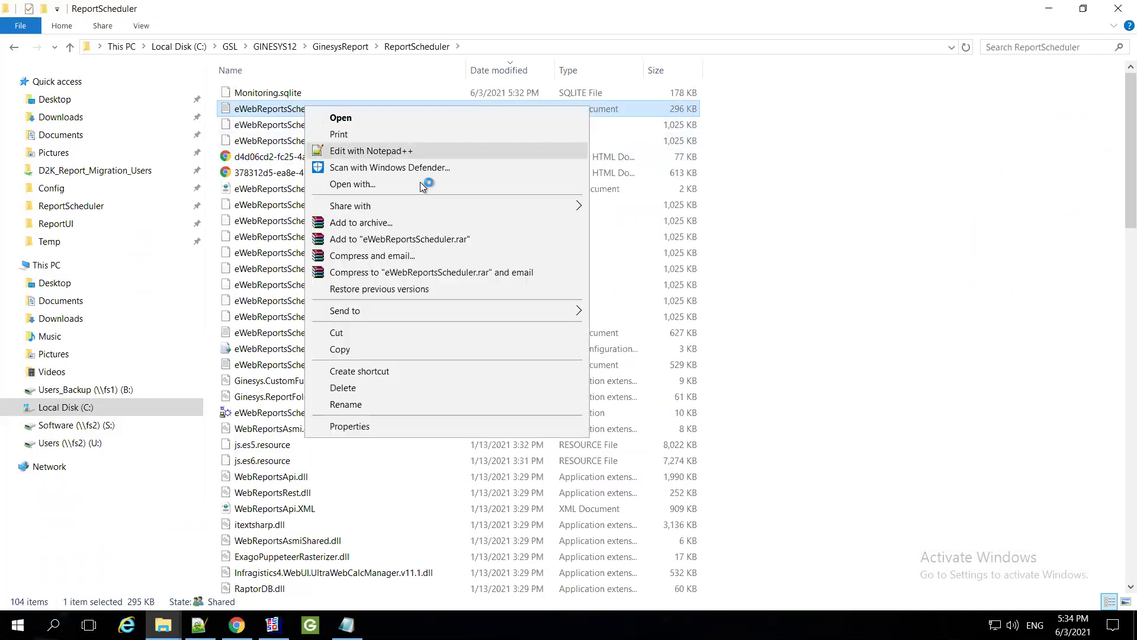
pyautogui.click(359, 153)
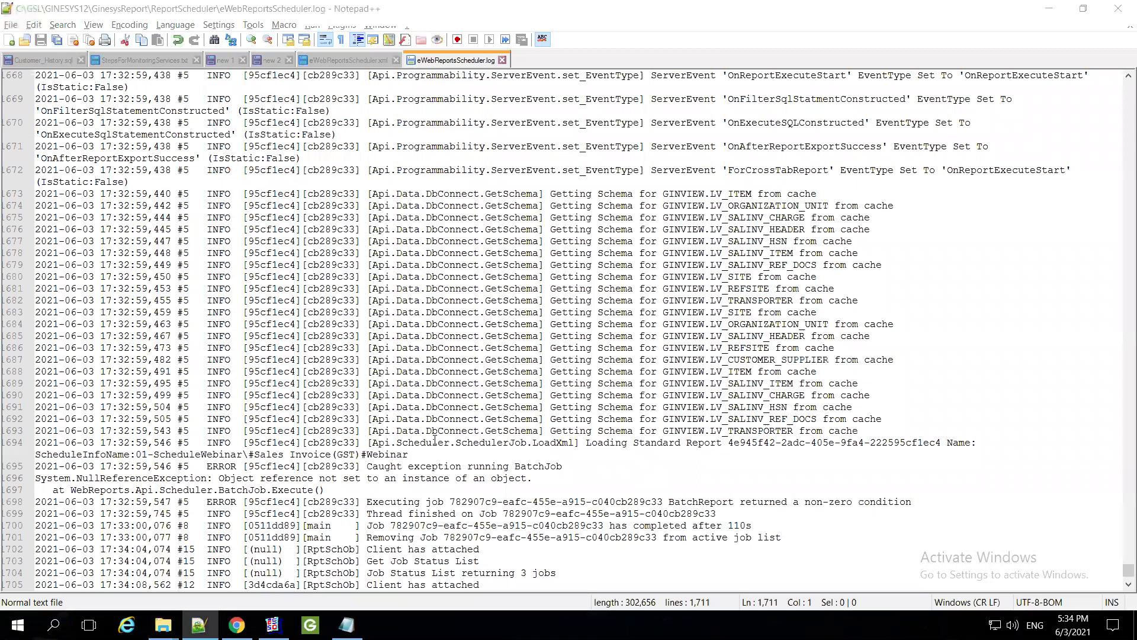
pyautogui.click(434, 440)
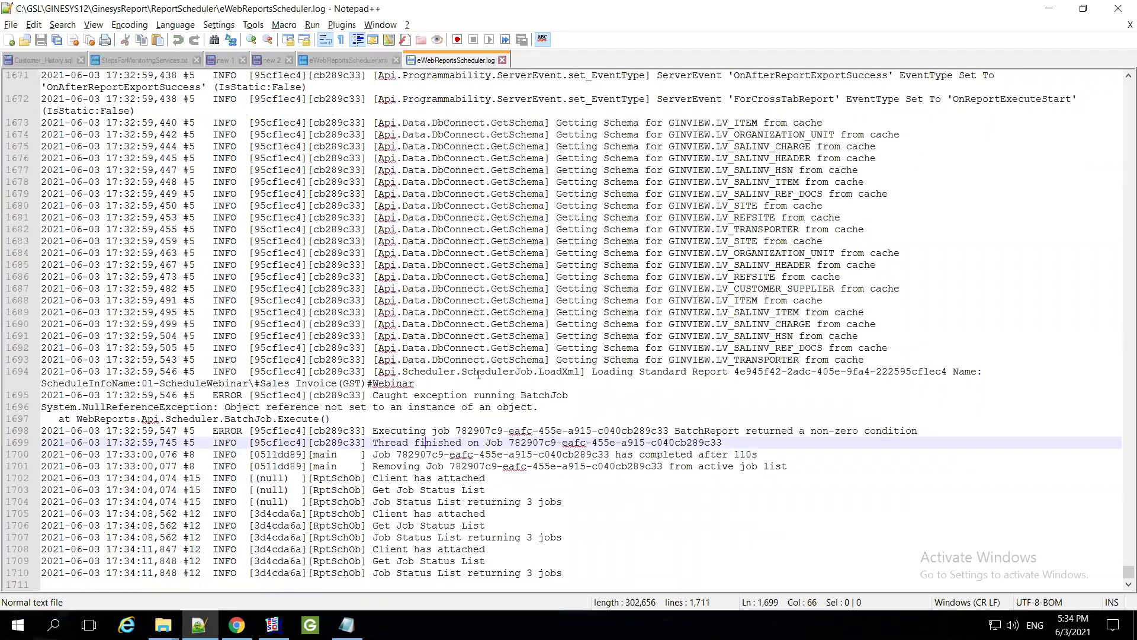
pyautogui.moveTo(469, 372); pyautogui.dragTo(583, 373)
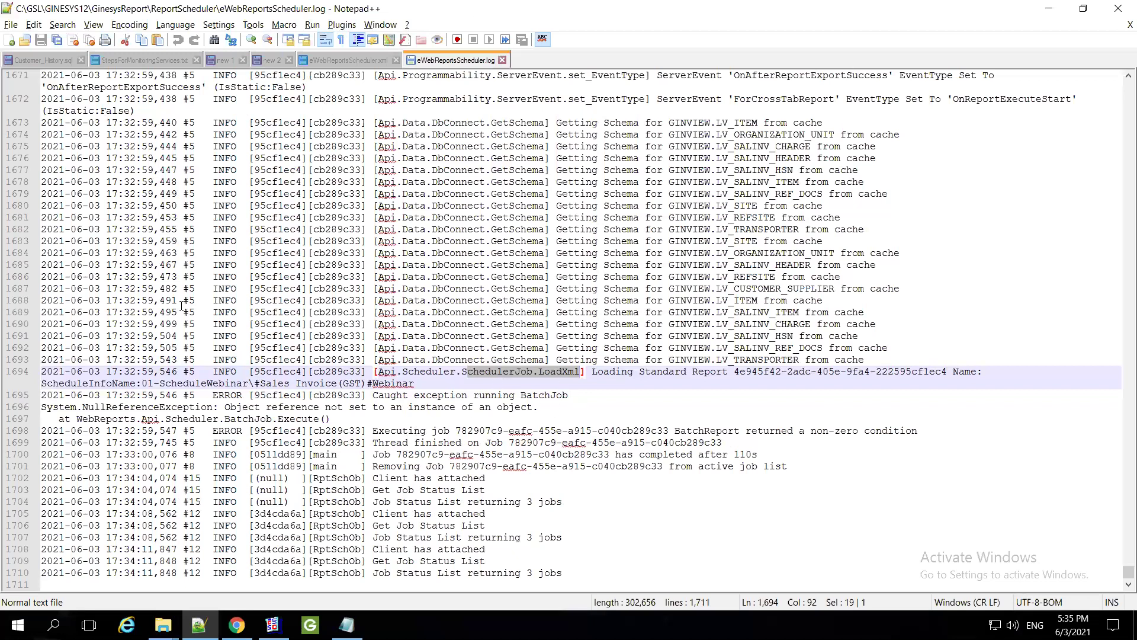
pyautogui.click(1046, 9)
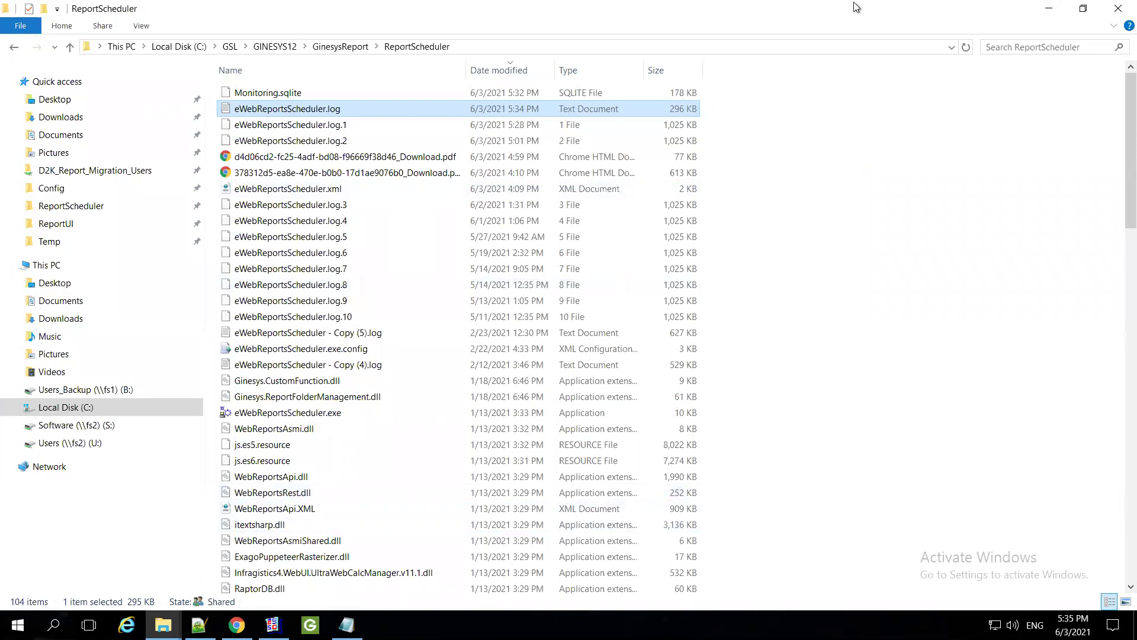
# Minimize the remote desktop, return to the WPS webinar deck, and show slide 5, 'We are now able to -'
pyautogui.moveTo(723, 8)
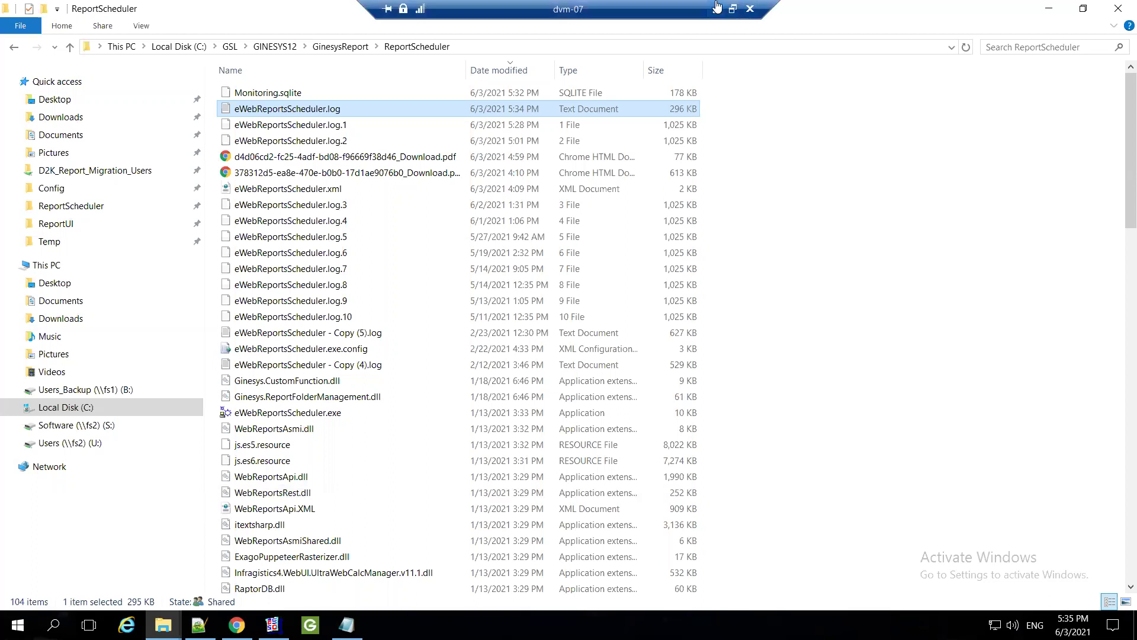
pyautogui.click(717, 8)
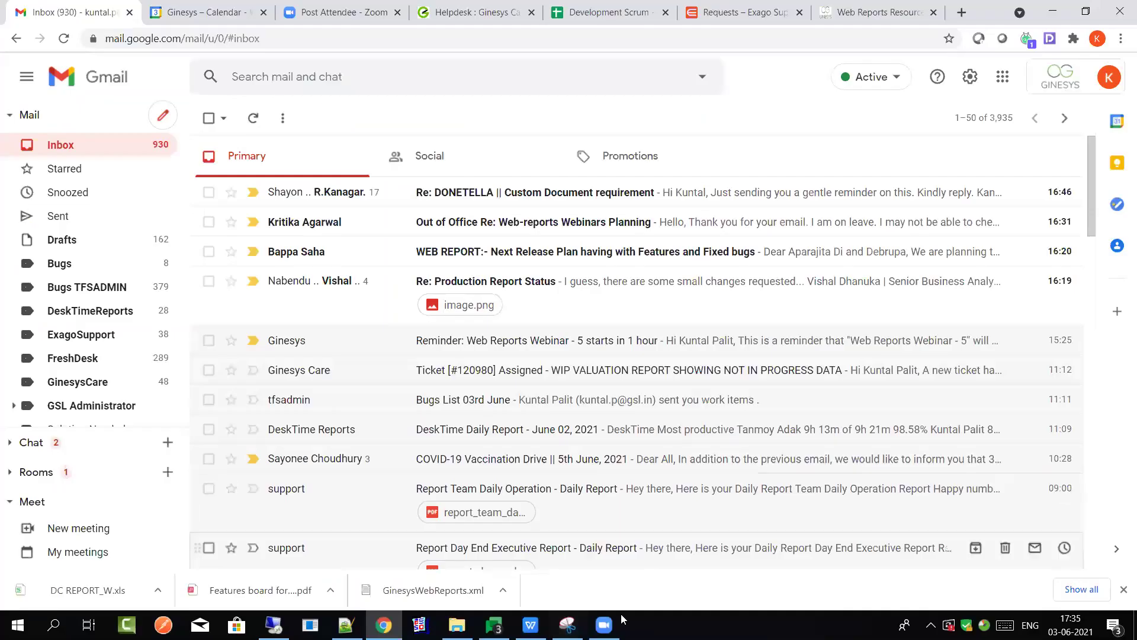
pyautogui.hotkey('alt', 'Tab')
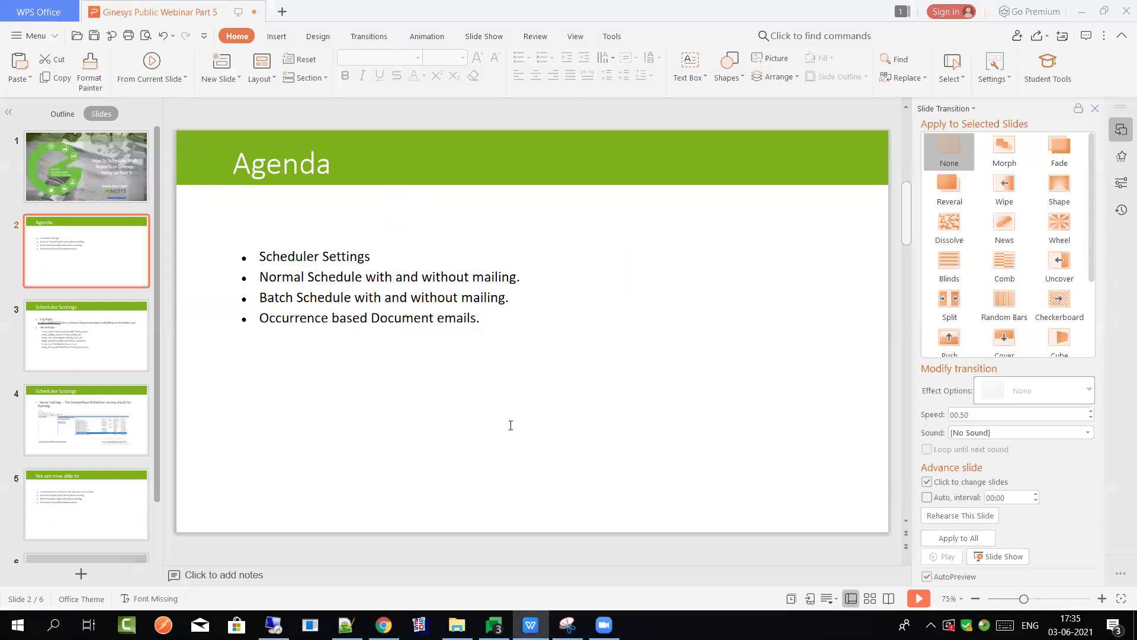
pyautogui.click(510, 425)
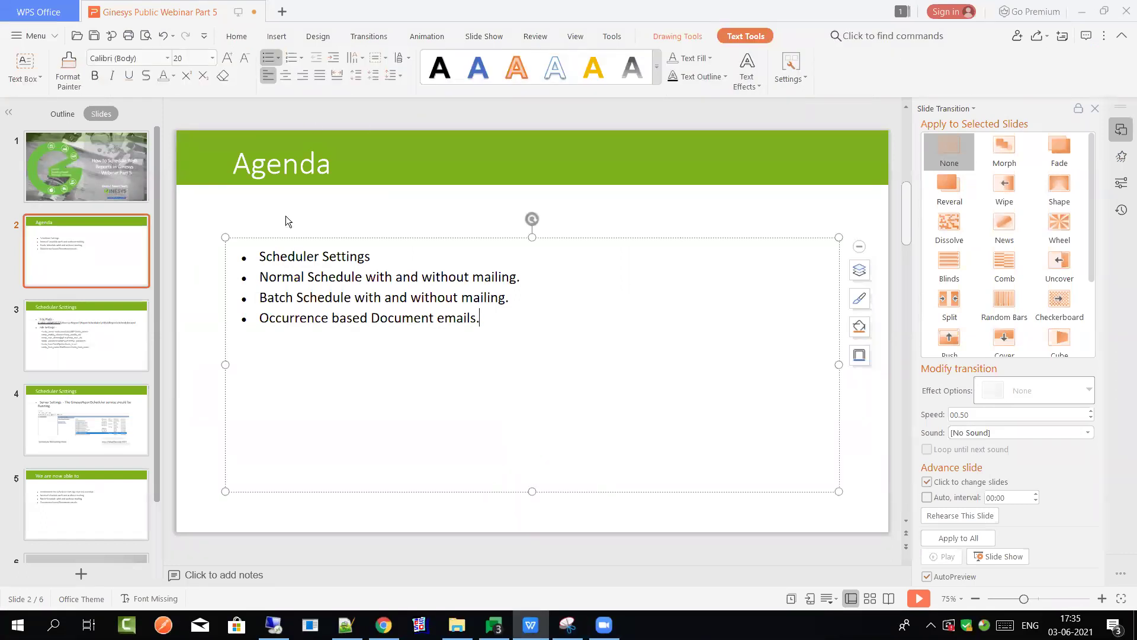
pyautogui.click(104, 368)
pyautogui.scroll(-1, 105, 438)
pyautogui.click(106, 454)
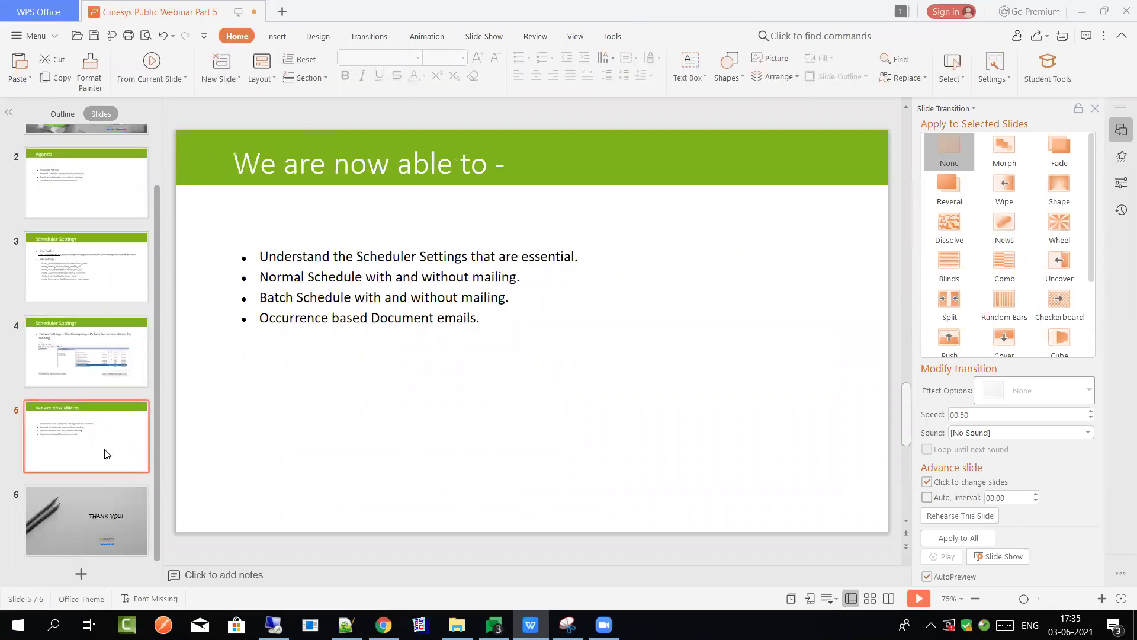